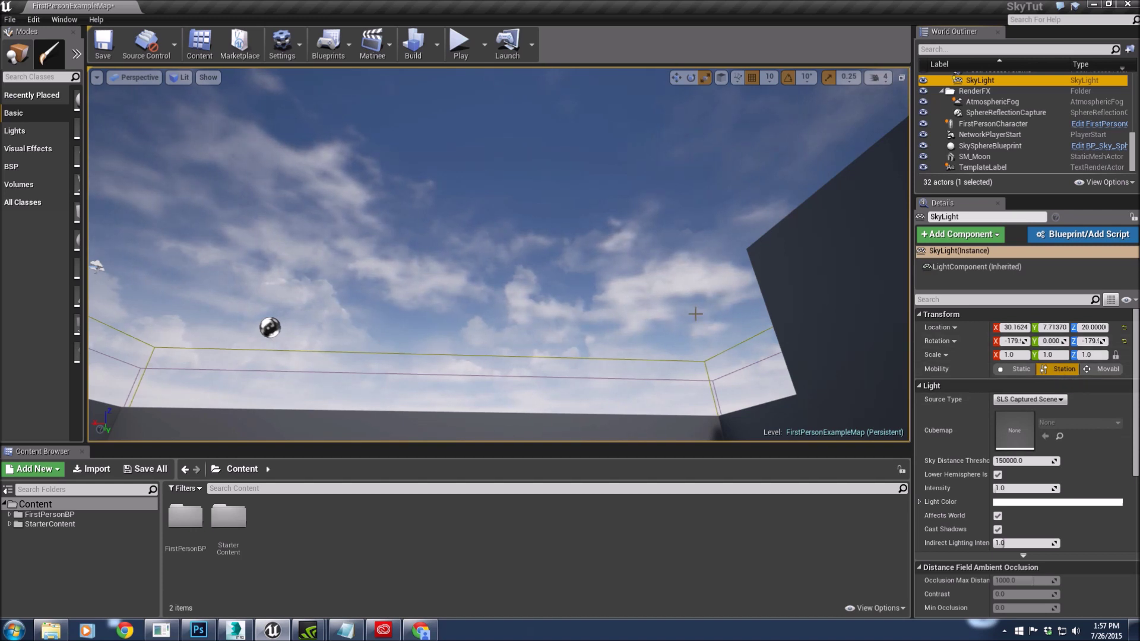
- Orbit the viewport around the default cloudy daytime sky, then bring up the Spacescape project
{"action": "left_click_drag", "start_coordinate": [698, 316], "coordinate": [697, 304]}
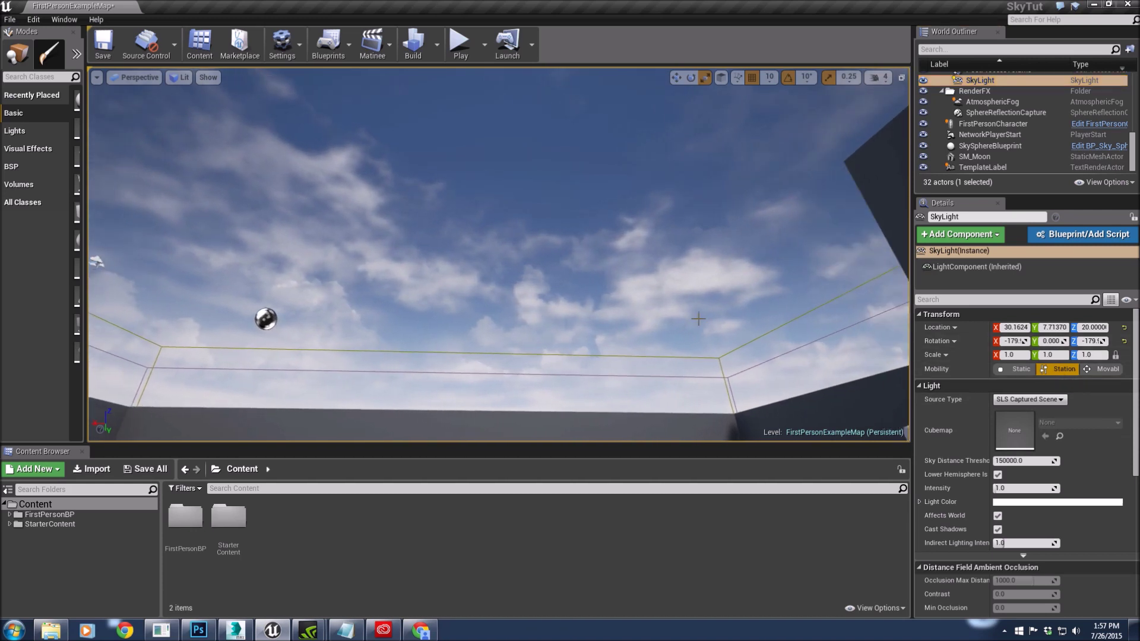
{"action": "left_click_drag", "start_coordinate": [640, 334], "coordinate": [636, 339]}
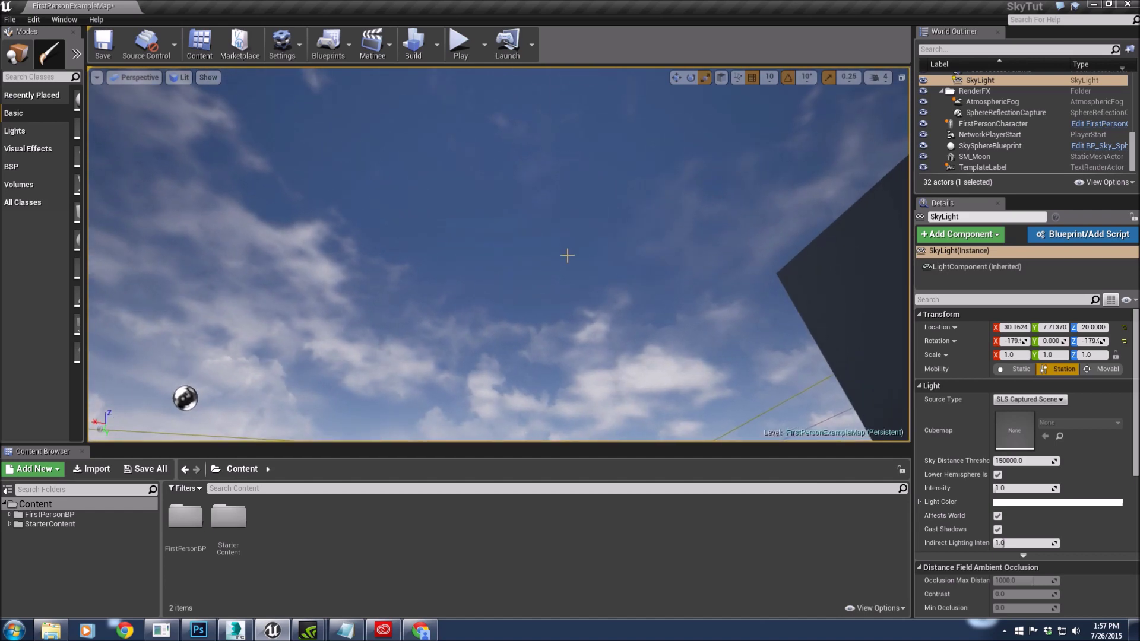
{"action": "left_click_drag", "start_coordinate": [491, 288], "coordinate": [330, 333]}
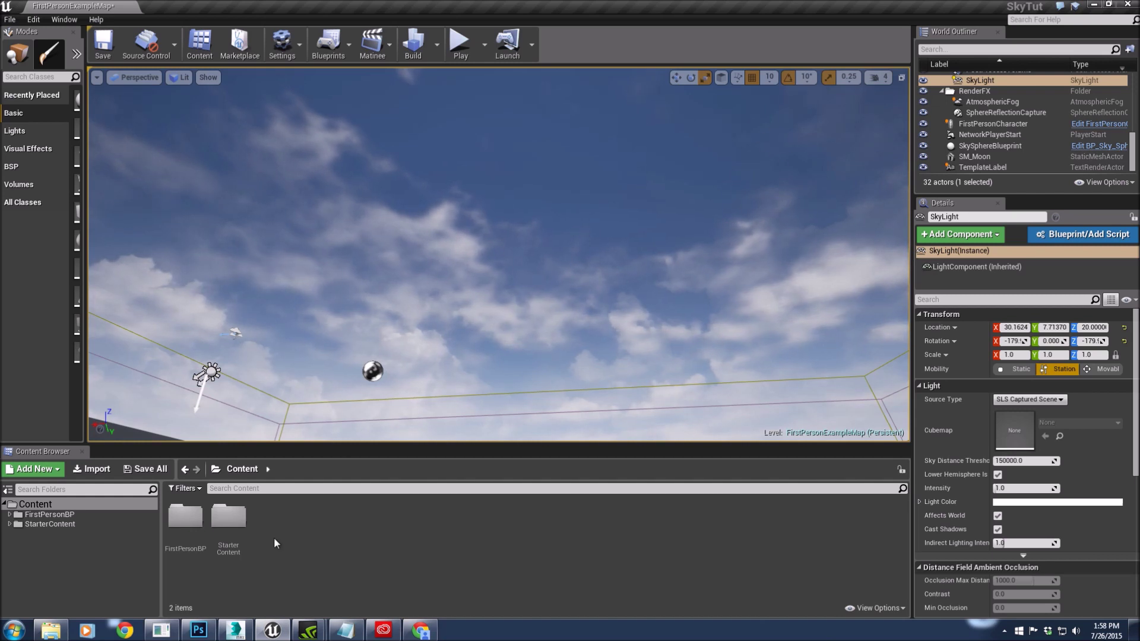
{"action": "left_click", "coordinate": [150, 632]}
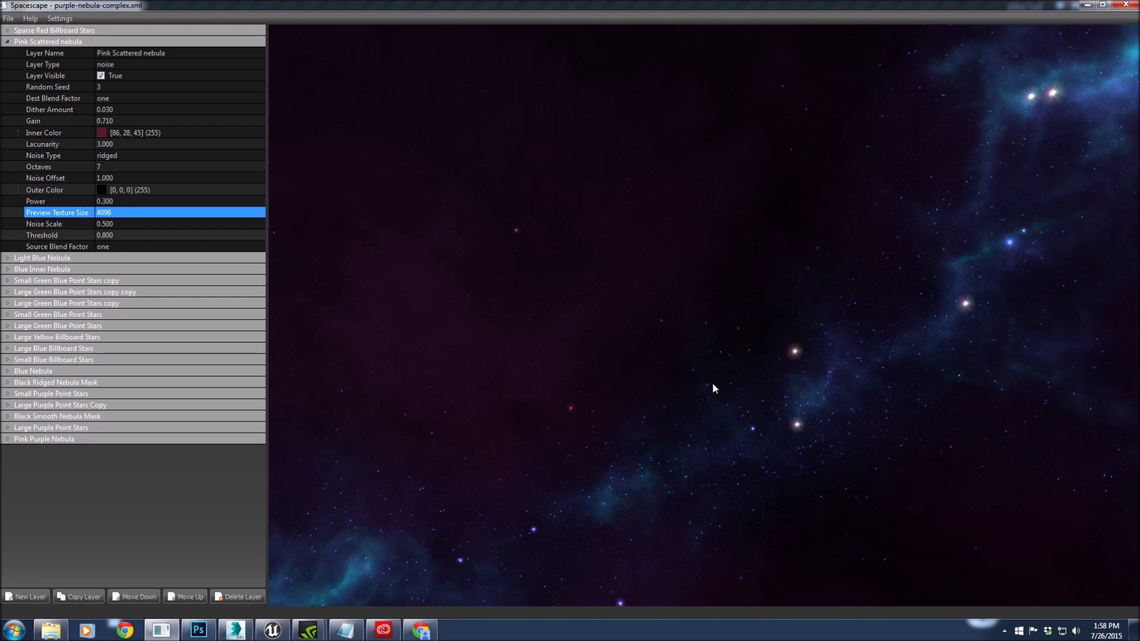
{"action": "left_click_drag", "start_coordinate": [850, 354], "coordinate": [661, 376]}
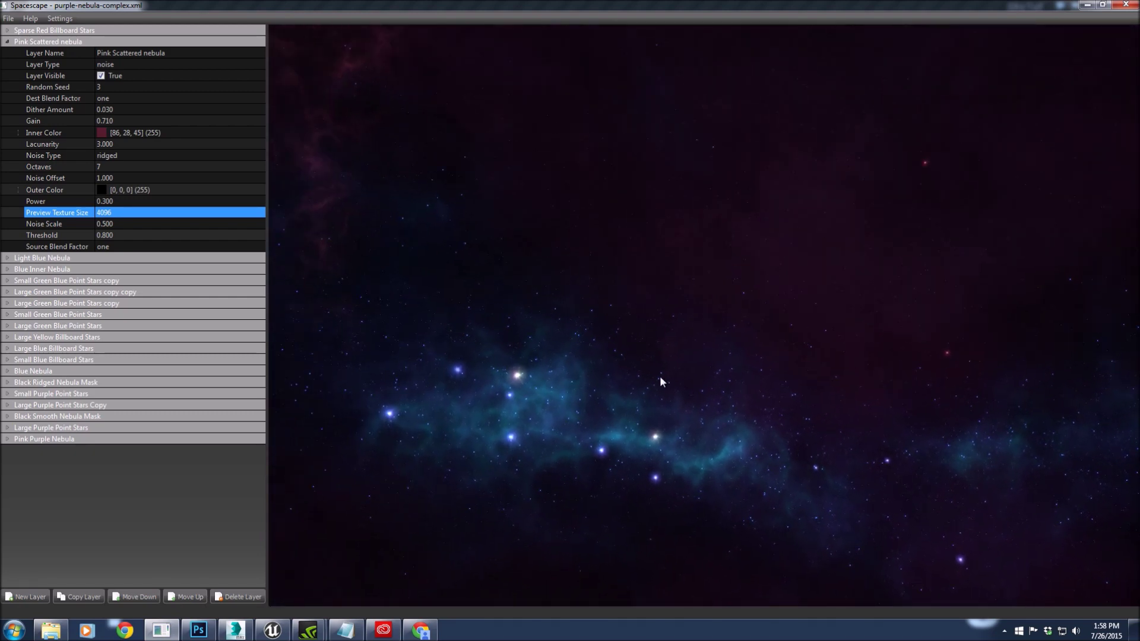
{"action": "left_click_drag", "start_coordinate": [875, 508], "coordinate": [557, 395]}
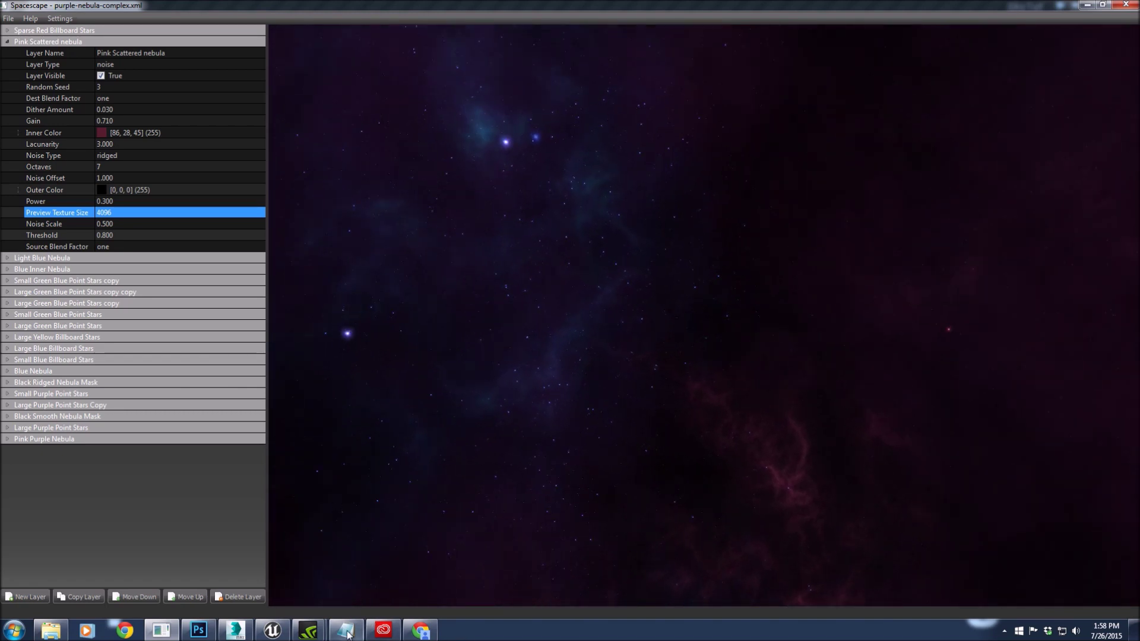
{"action": "left_click", "coordinate": [420, 630]}
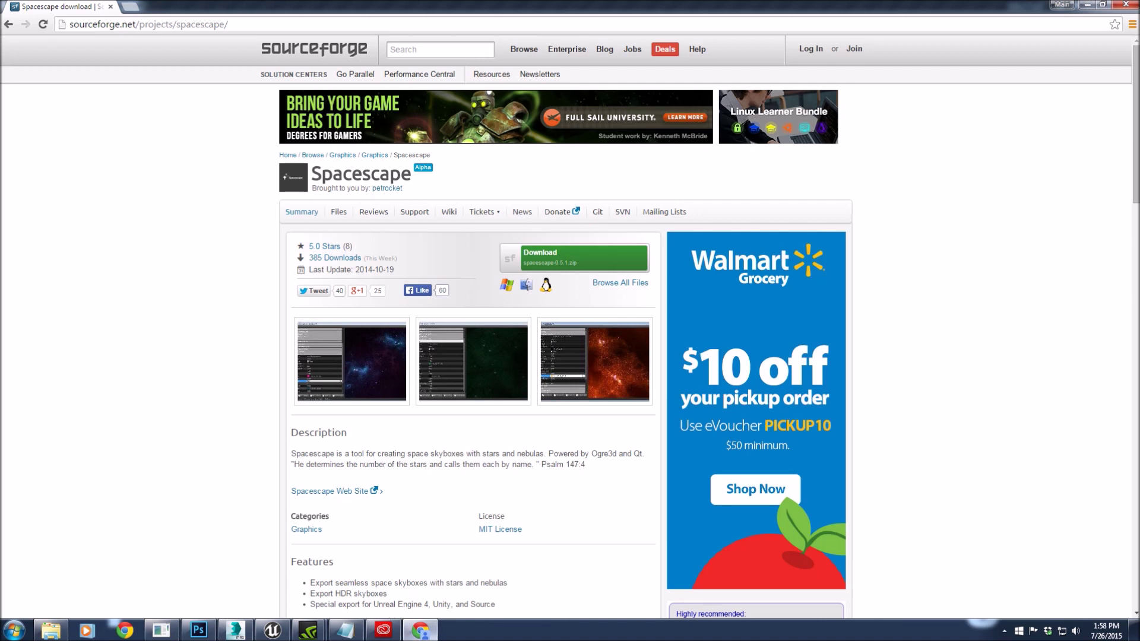
{"action": "left_click", "coordinate": [429, 638]}
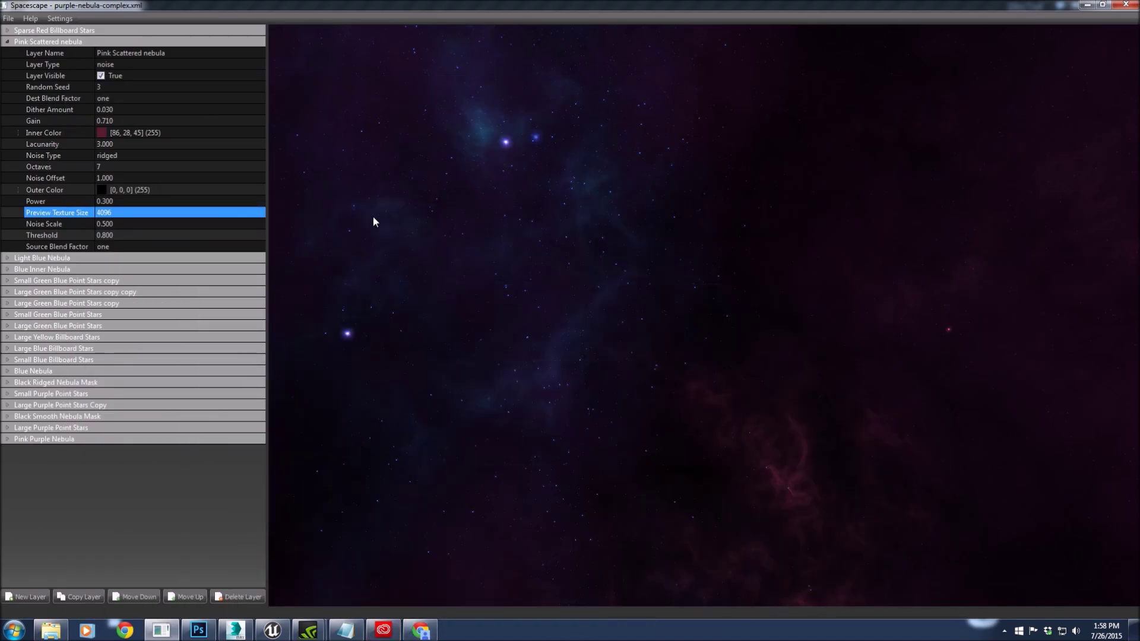
{"action": "left_click_drag", "start_coordinate": [408, 122], "coordinate": [428, 168]}
{"action": "left_click_drag", "start_coordinate": [736, 373], "coordinate": [713, 229]}
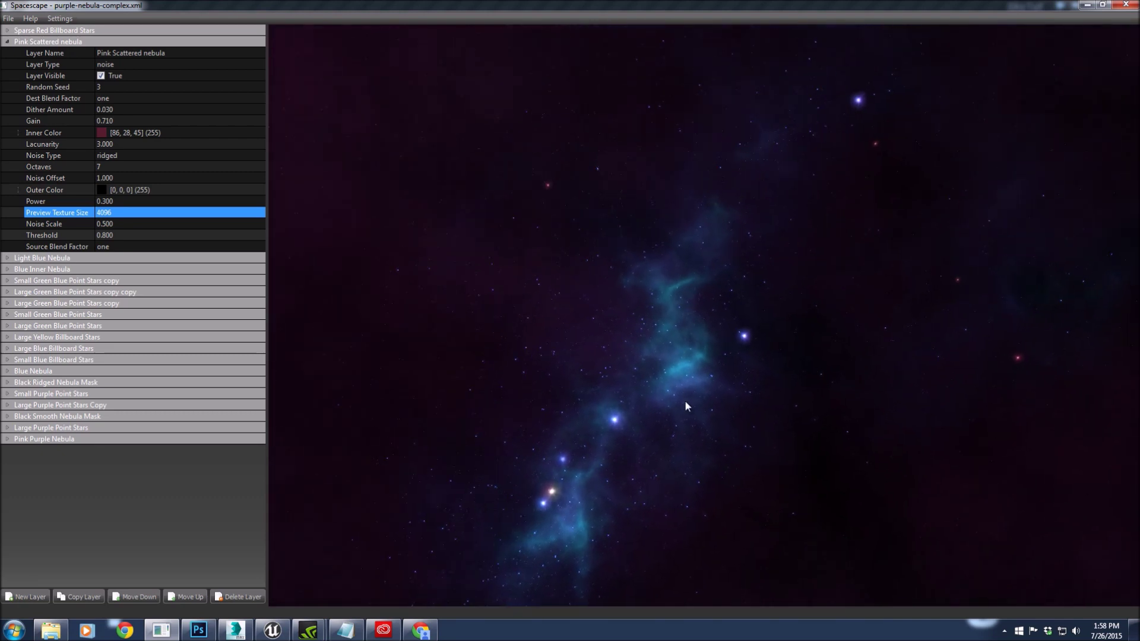
{"action": "left_click_drag", "start_coordinate": [687, 402], "coordinate": [751, 319]}
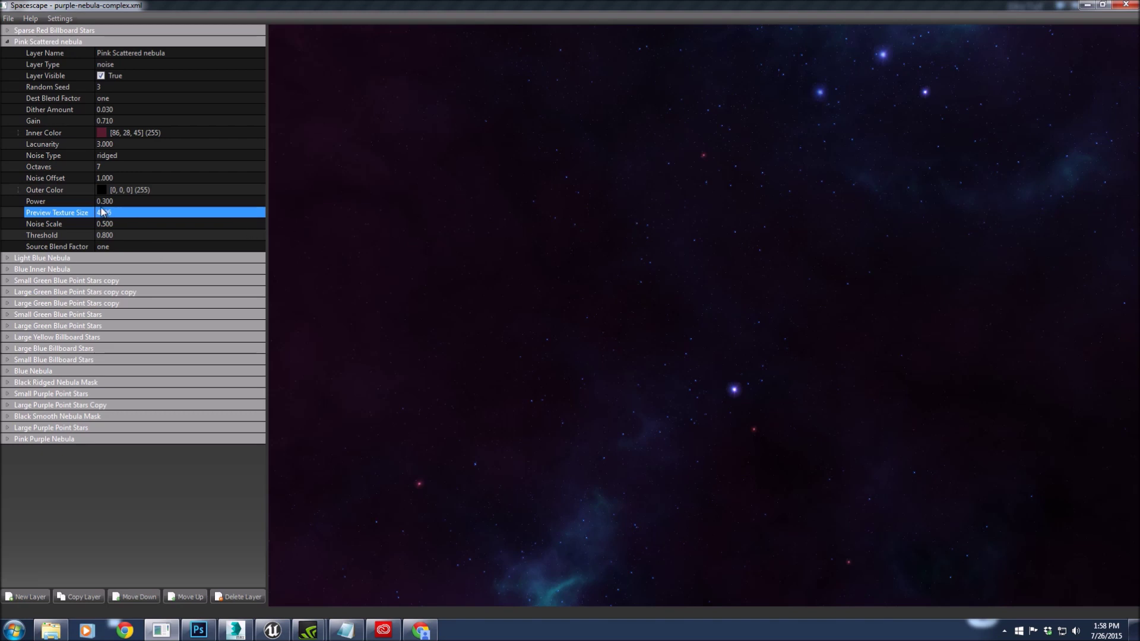
{"action": "left_click", "coordinate": [109, 216]}
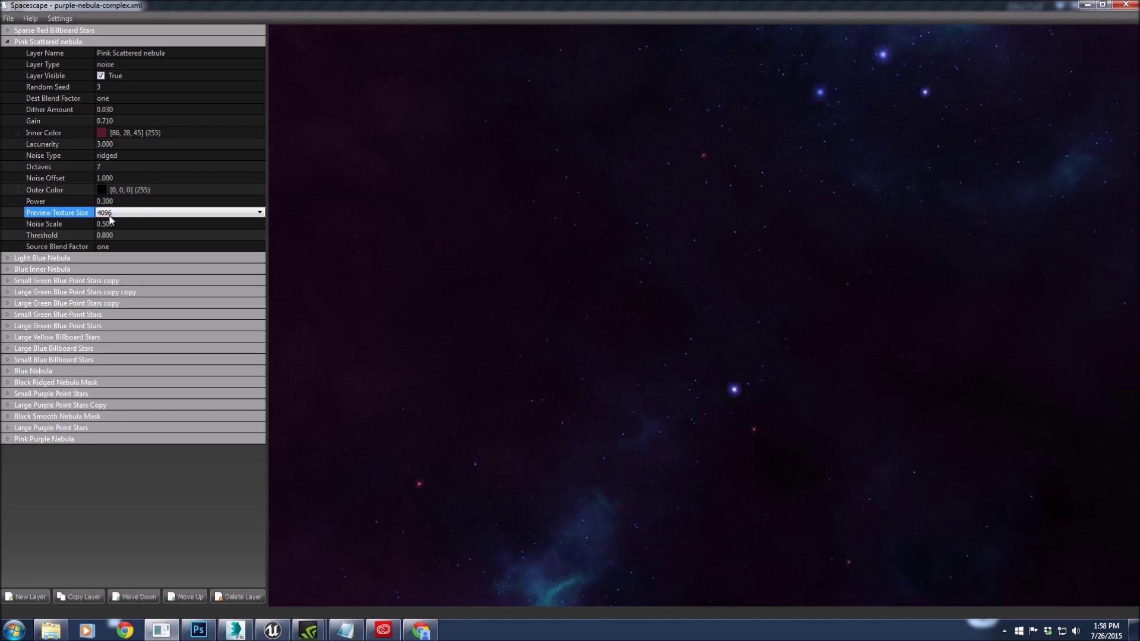
{"action": "left_click", "coordinate": [118, 216]}
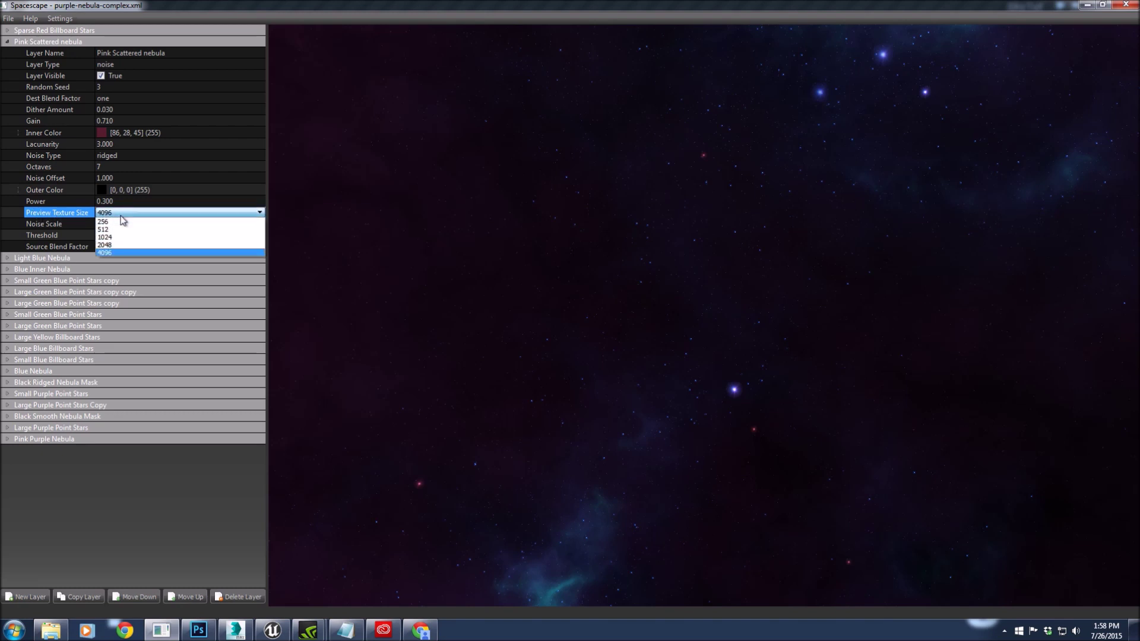
{"action": "left_click", "coordinate": [120, 253]}
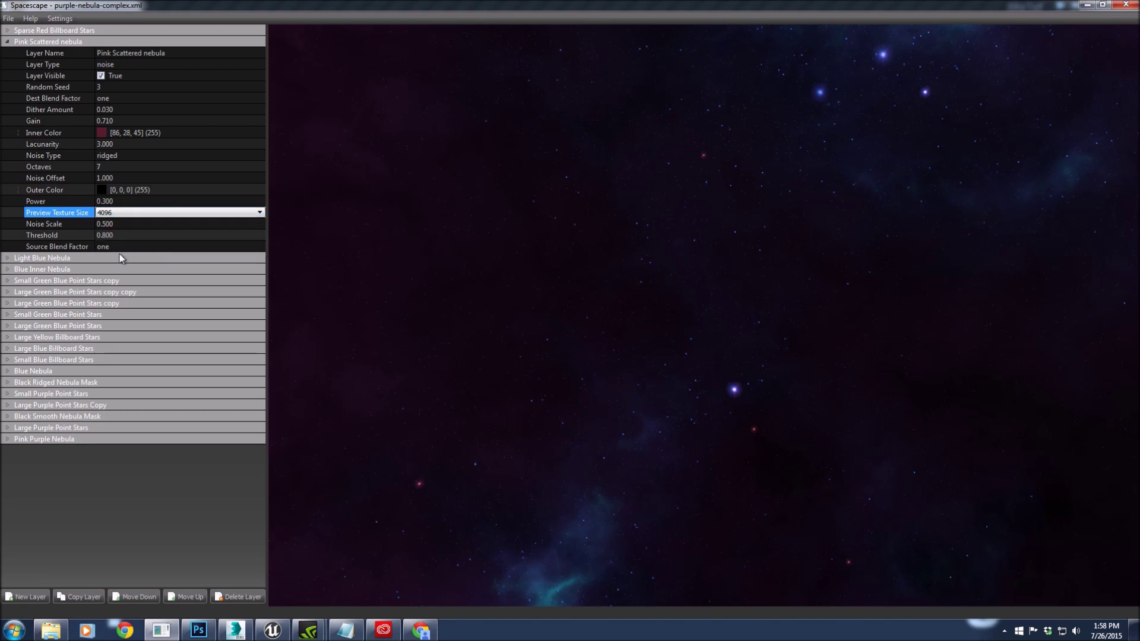
{"action": "left_click", "coordinate": [7, 17]}
- Set the skybox export to six PNG faces at 4096 image size for UNREAL
{"action": "left_click", "coordinate": [42, 94]}
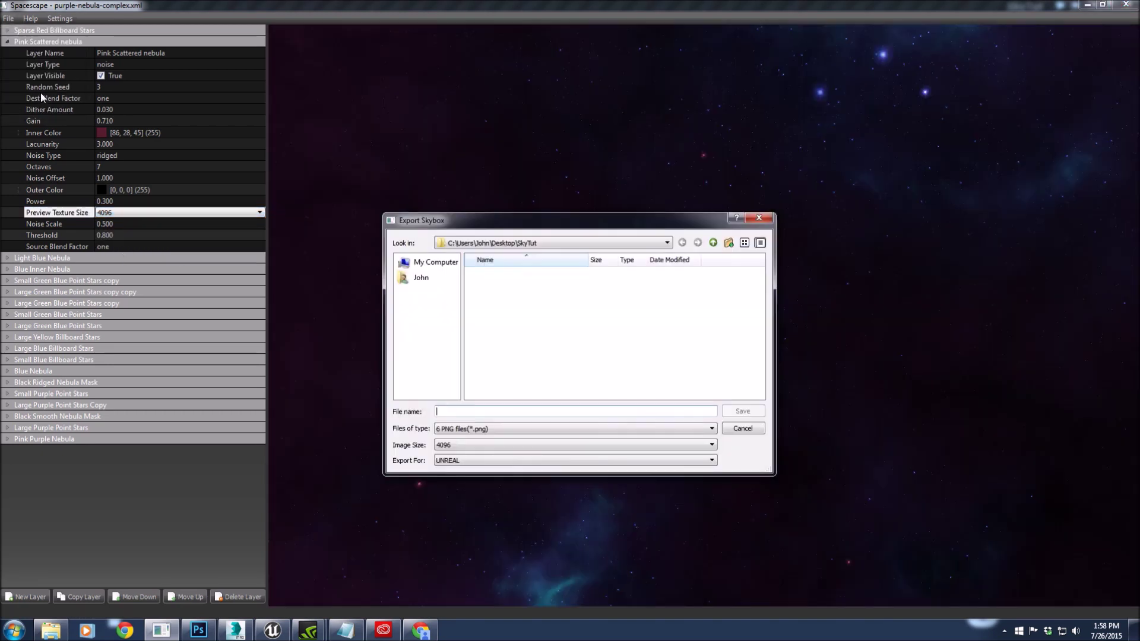
{"action": "left_click", "coordinate": [442, 429]}
{"action": "left_click", "coordinate": [468, 446]}
{"action": "left_click", "coordinate": [469, 446]}
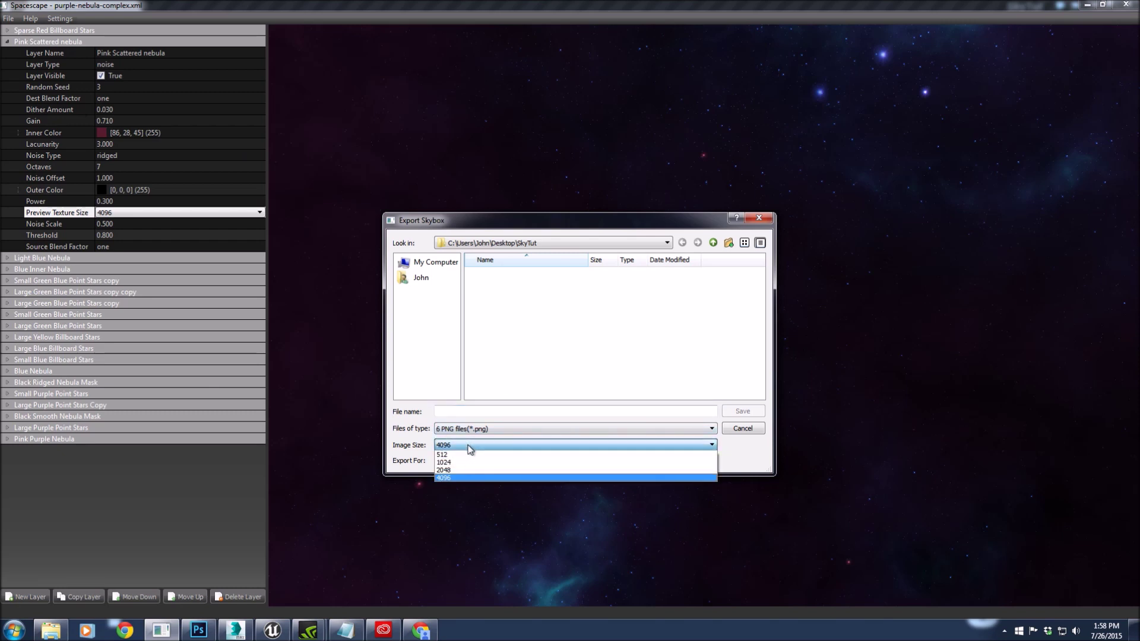
{"action": "left_click", "coordinate": [470, 448]}
{"action": "left_click", "coordinate": [468, 464]}
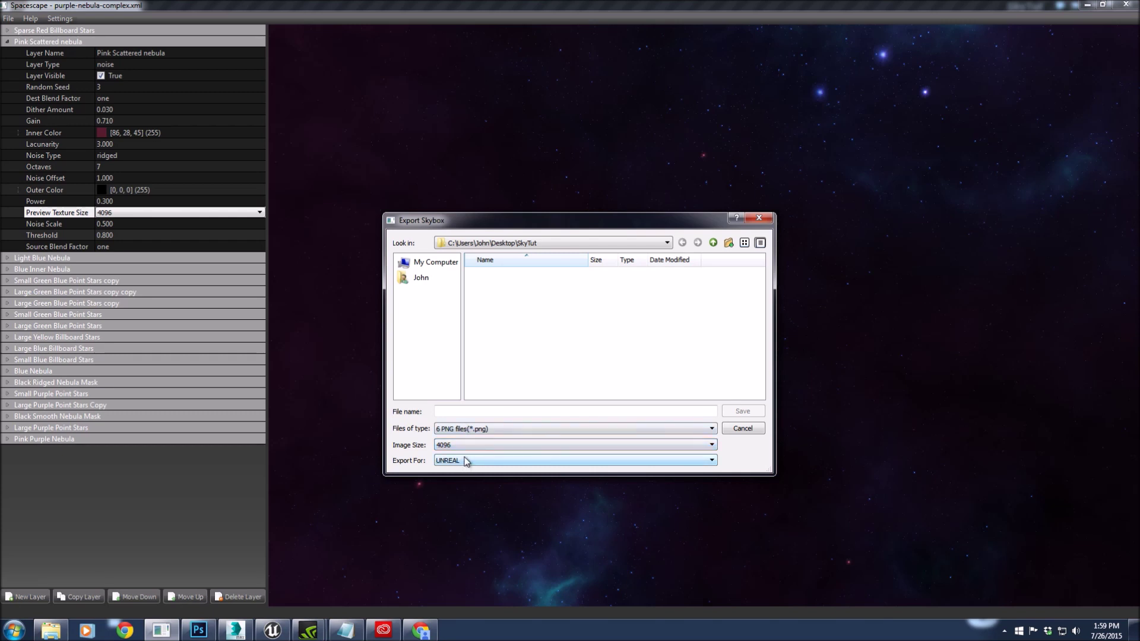
- Name the export 'Skytut', save the skybox images, and open the SkyTut folder
{"action": "left_click", "coordinate": [486, 410]}
{"action": "type", "text": "S"}
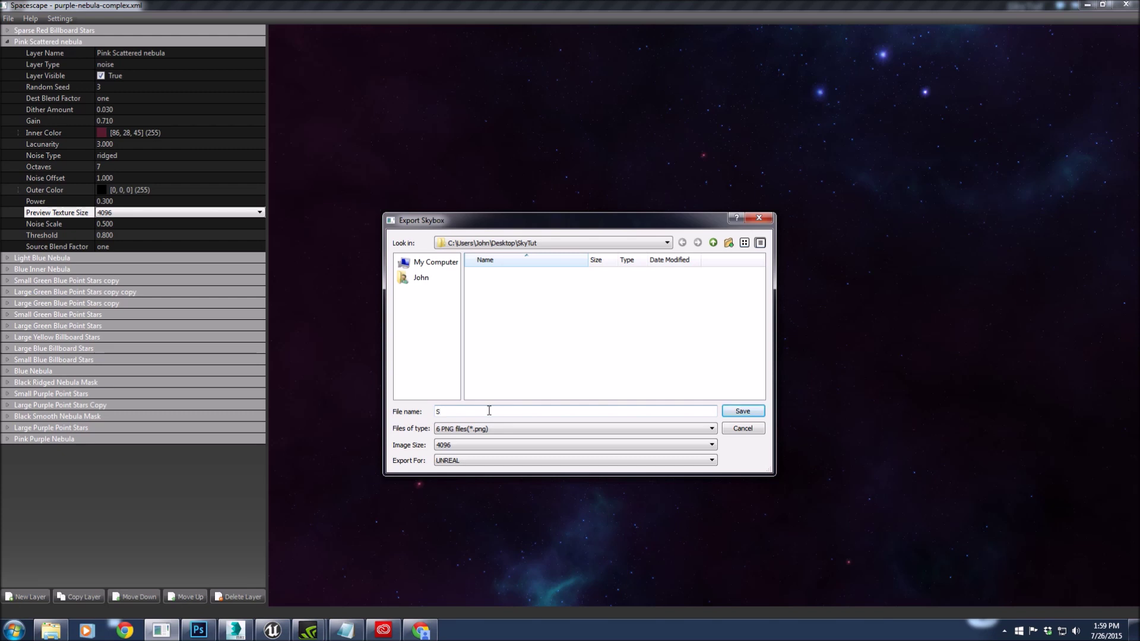
{"action": "type", "text": "kytut"}
{"action": "left_click", "coordinate": [742, 412]}
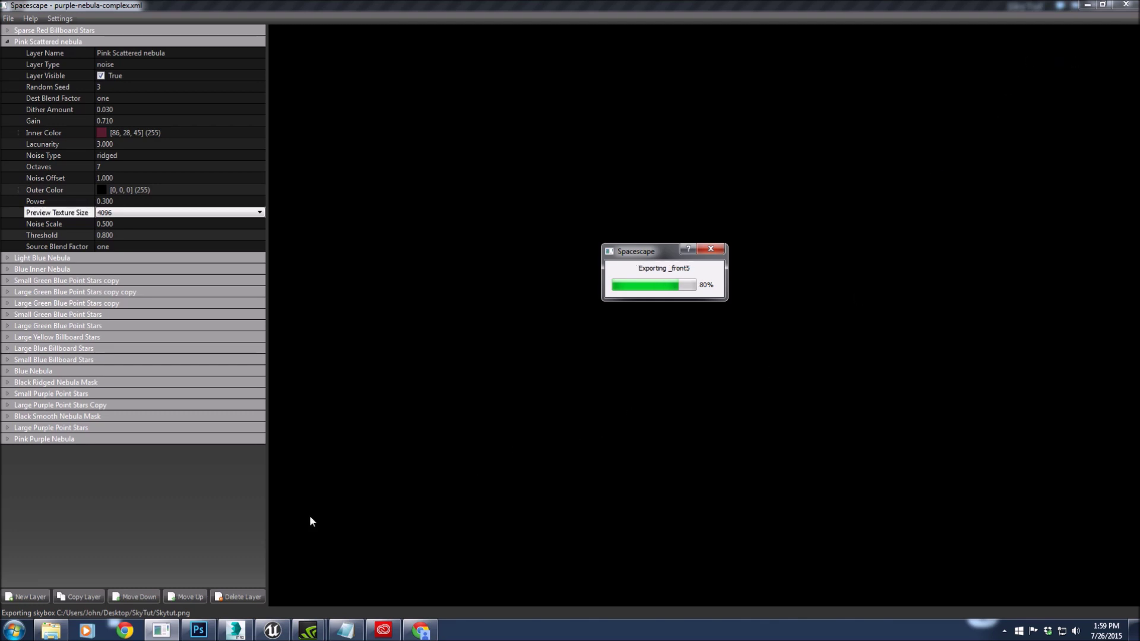
{"action": "mouse_move", "coordinate": [165, 630]}
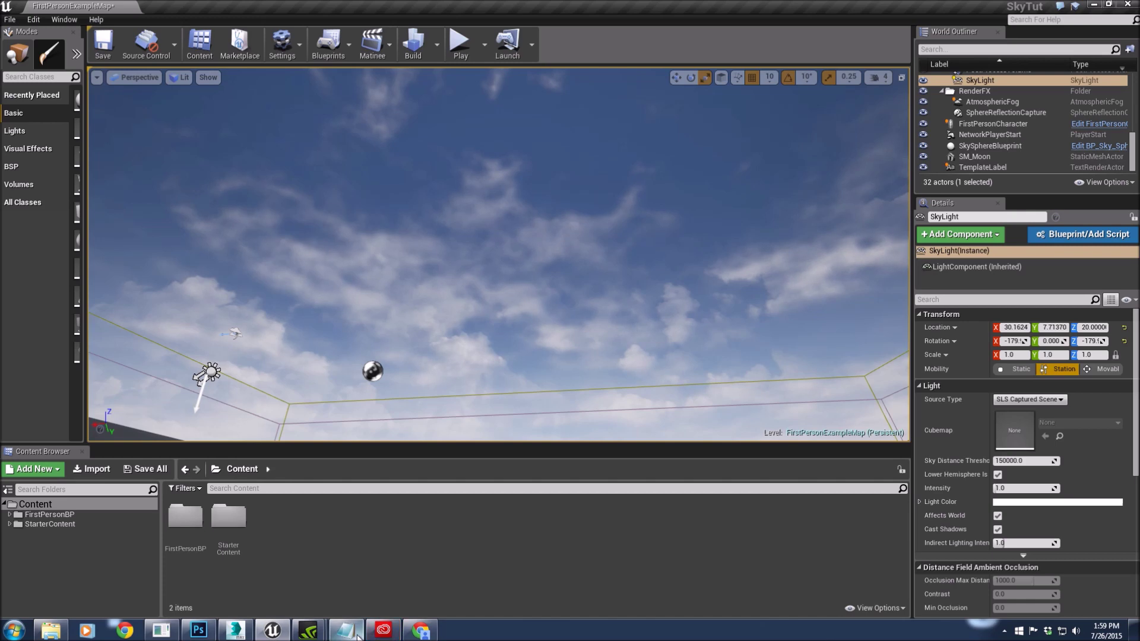
{"action": "left_click", "coordinate": [51, 631]}
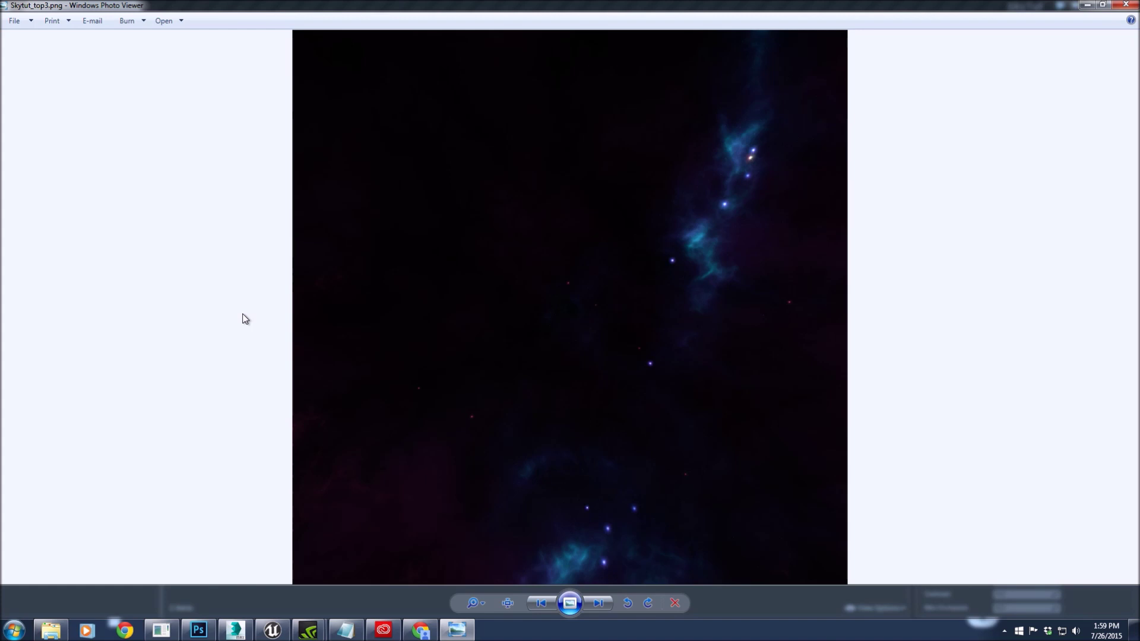
{"action": "key", "text": "Right"}
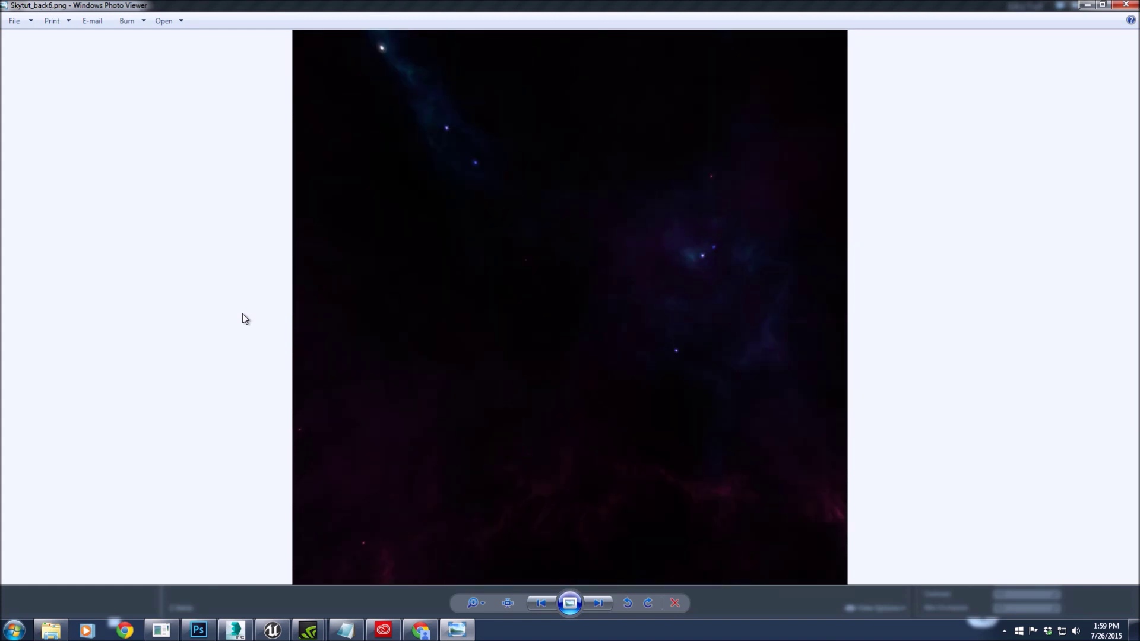
{"action": "key", "text": "Right"}
{"action": "key", "text": "Right"}
{"action": "key", "text": "Right"}
{"action": "key", "text": "Right"}
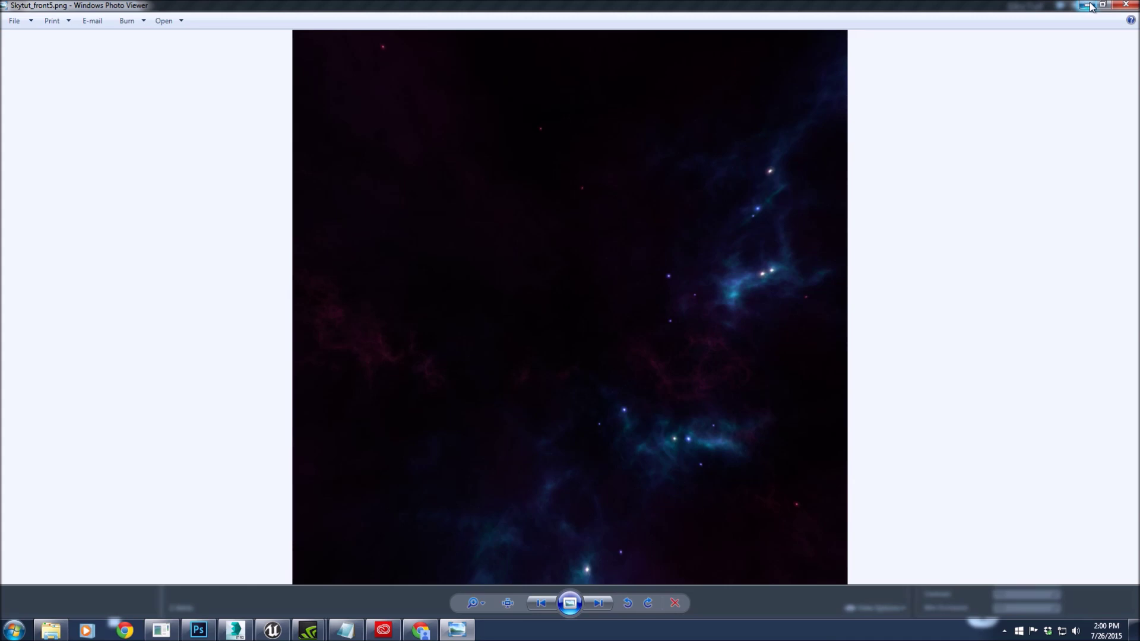
{"action": "left_click", "coordinate": [1120, 6]}
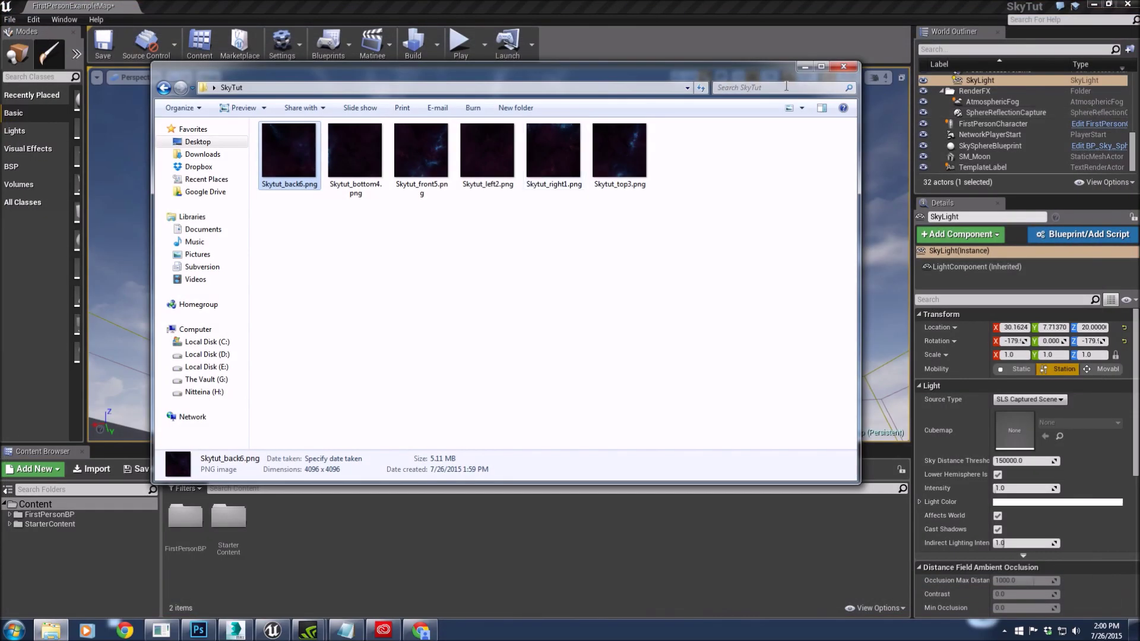
- Launch Bitmap2Material 3.0.3 by searching 'bit' from the Start menu
{"action": "left_click", "coordinate": [15, 630]}
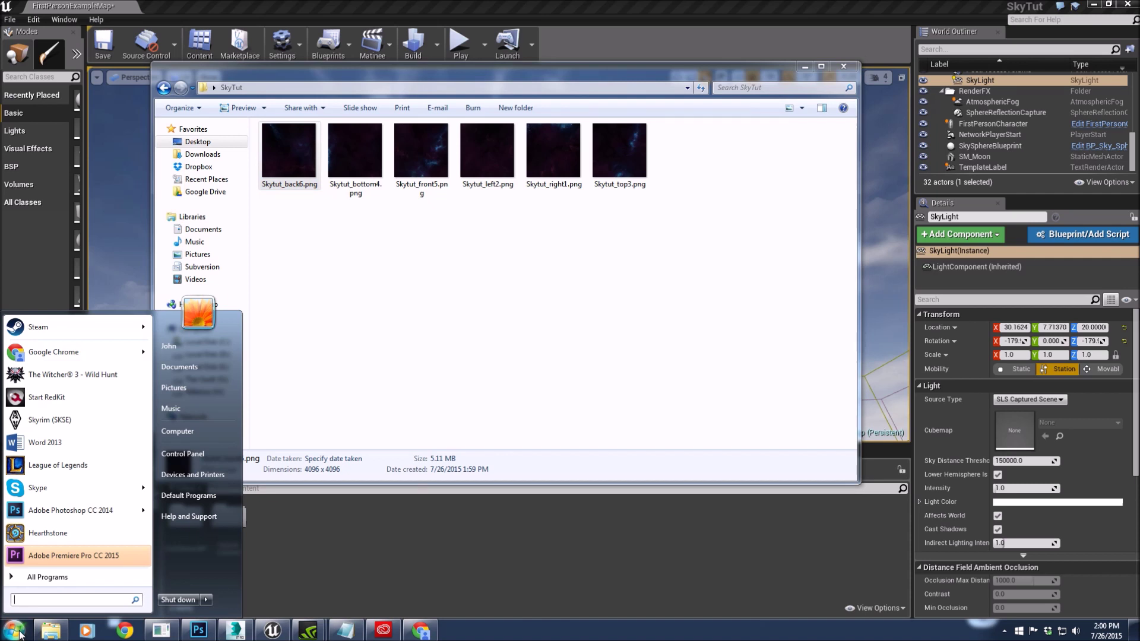
{"action": "type", "text": "bit"}
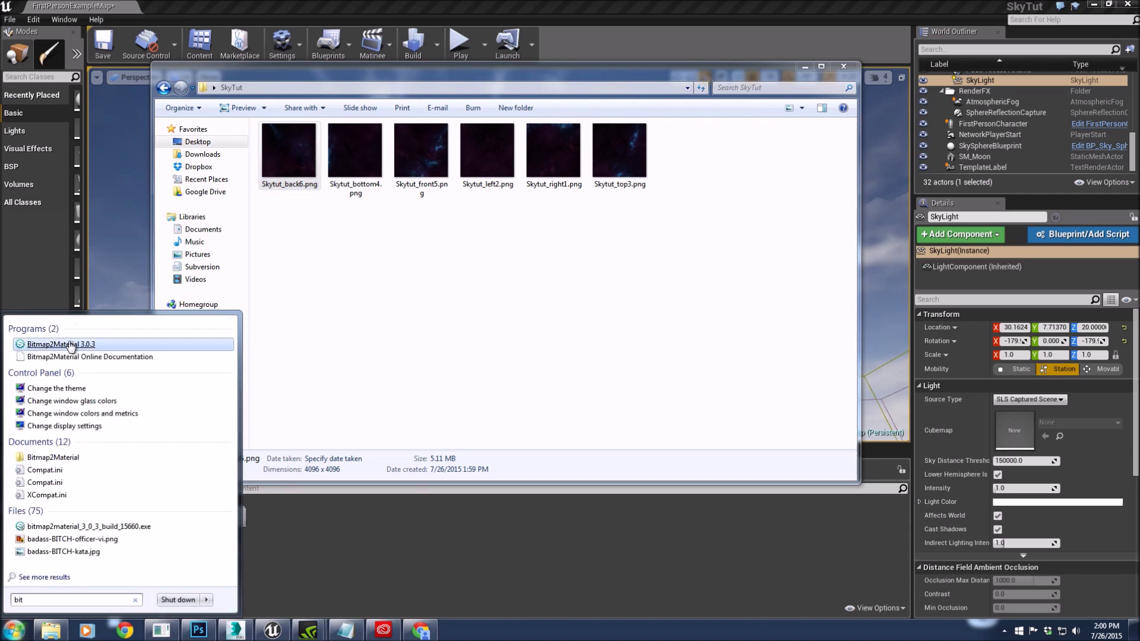
{"action": "left_click", "coordinate": [70, 345]}
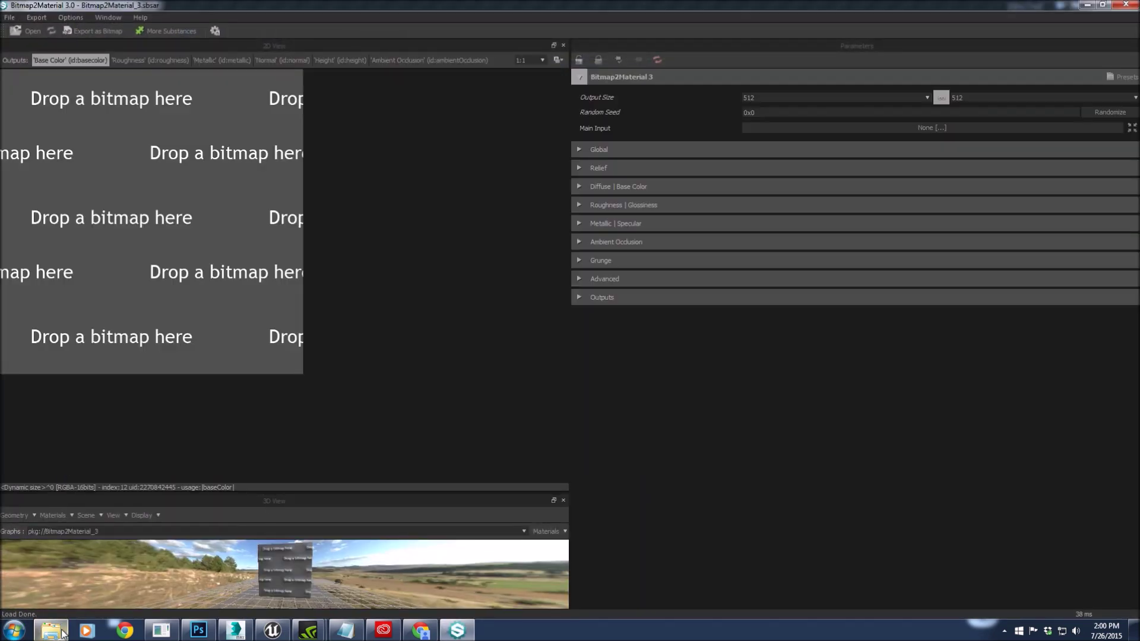
- Drag Skytut_front5.png from the SkyTut folder into Bitmap2Material as the main input
{"action": "left_click", "coordinate": [51, 631]}
{"action": "left_click_drag", "start_coordinate": [475, 66], "coordinate": [929, 110]}
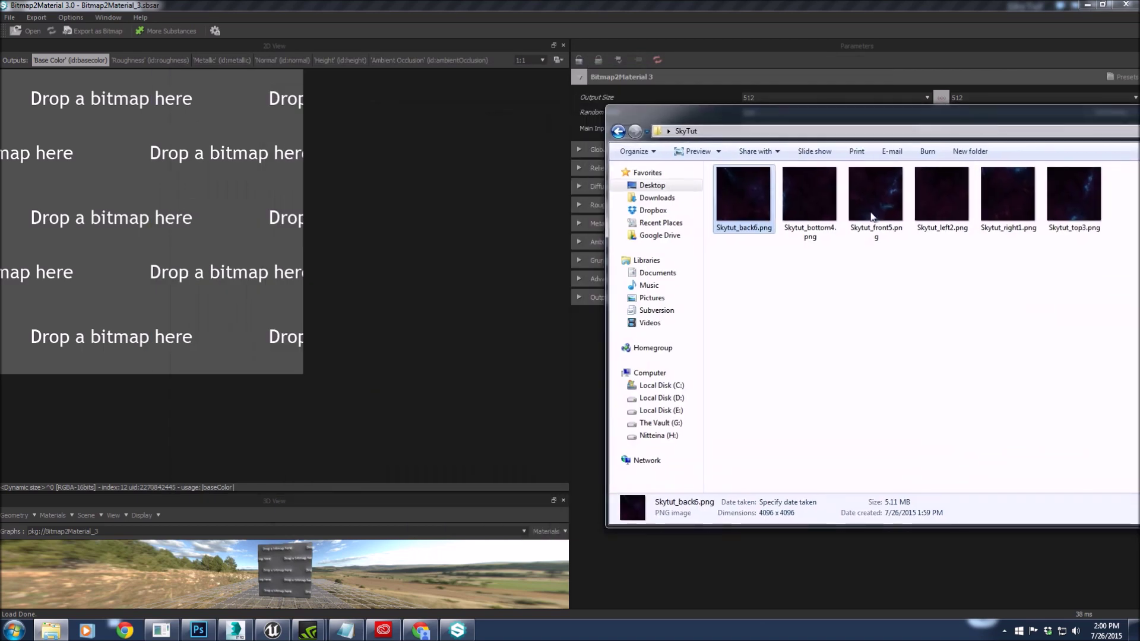
{"action": "left_click_drag", "start_coordinate": [876, 196], "coordinate": [215, 250]}
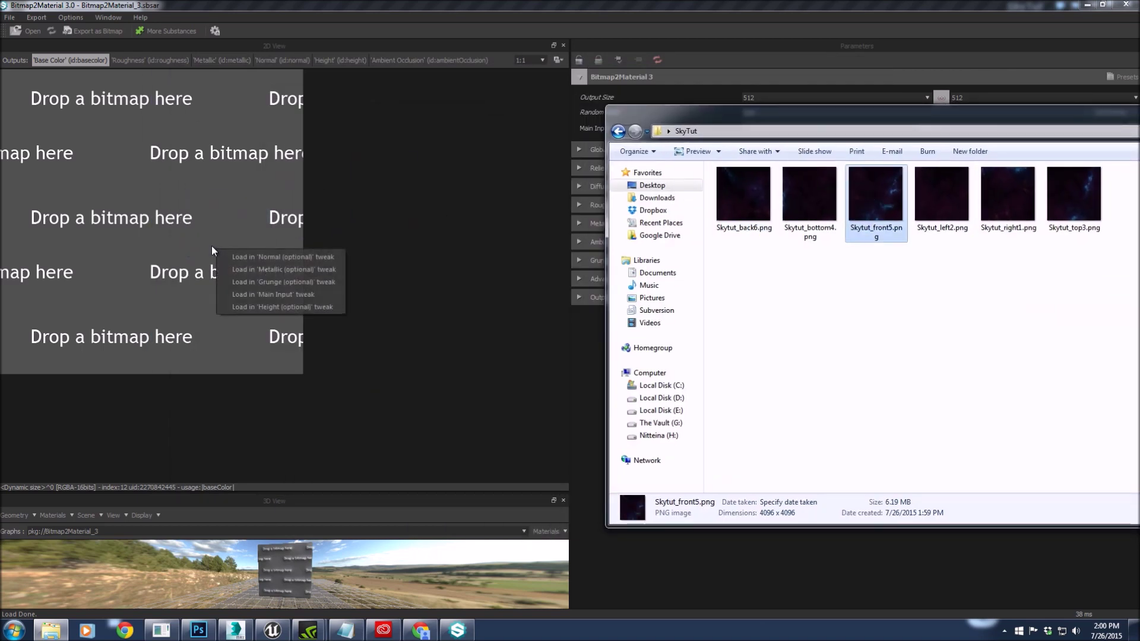
{"action": "left_click", "coordinate": [308, 295]}
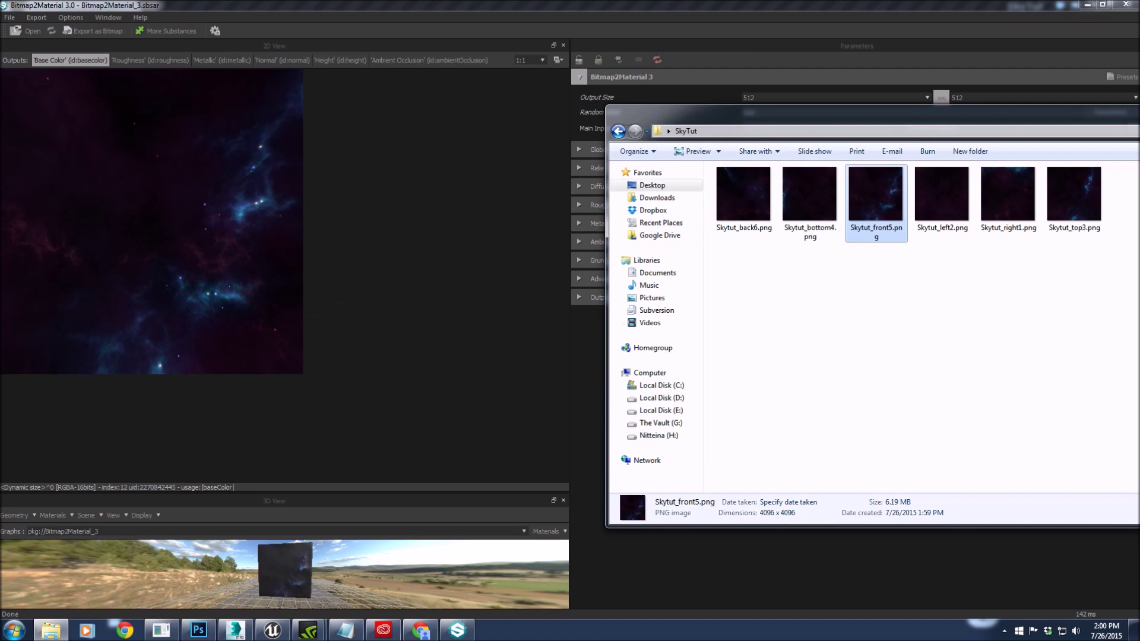
- Enlarge the 3D preview and raise the output size to 4096 × 4096
{"action": "left_click", "coordinate": [581, 228]}
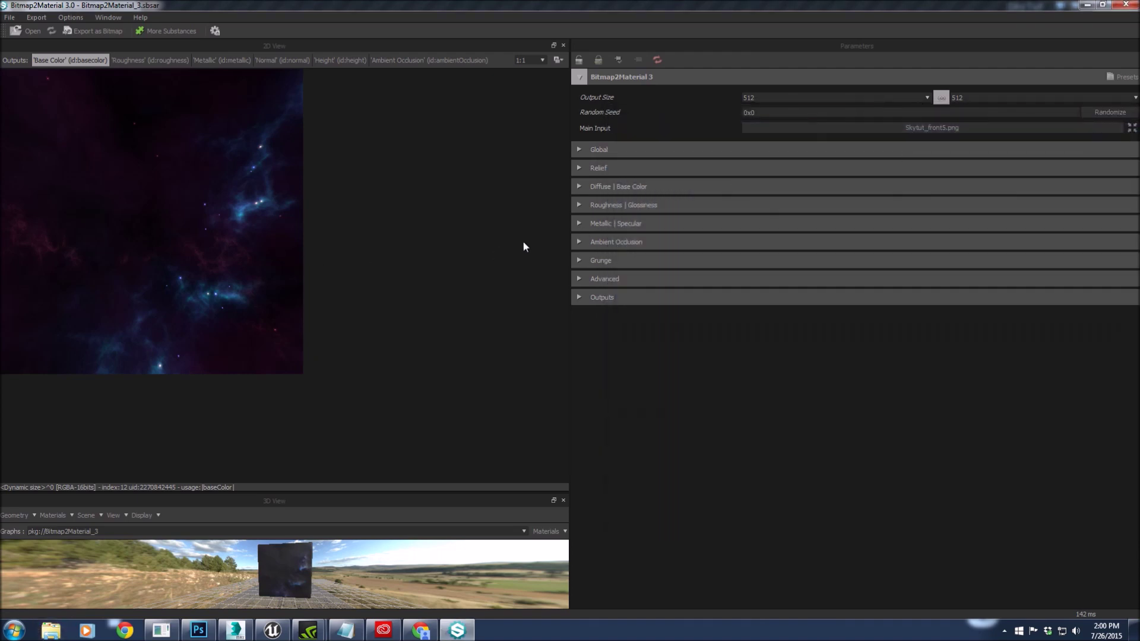
{"action": "left_click_drag", "start_coordinate": [314, 492], "coordinate": [322, 375]}
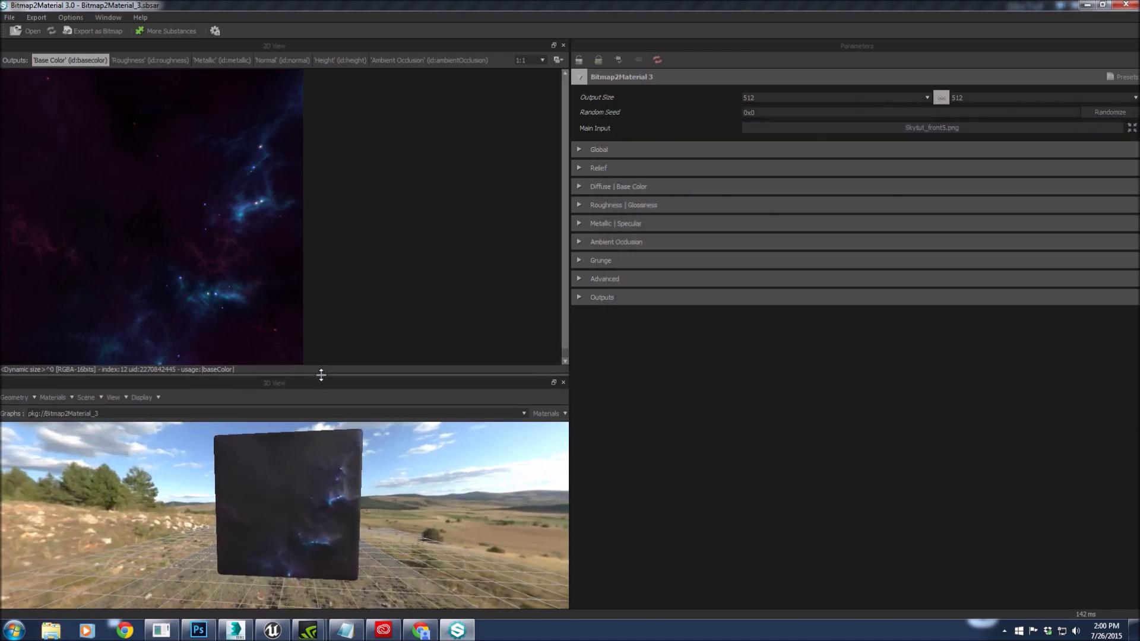
{"action": "left_click", "coordinate": [788, 97]}
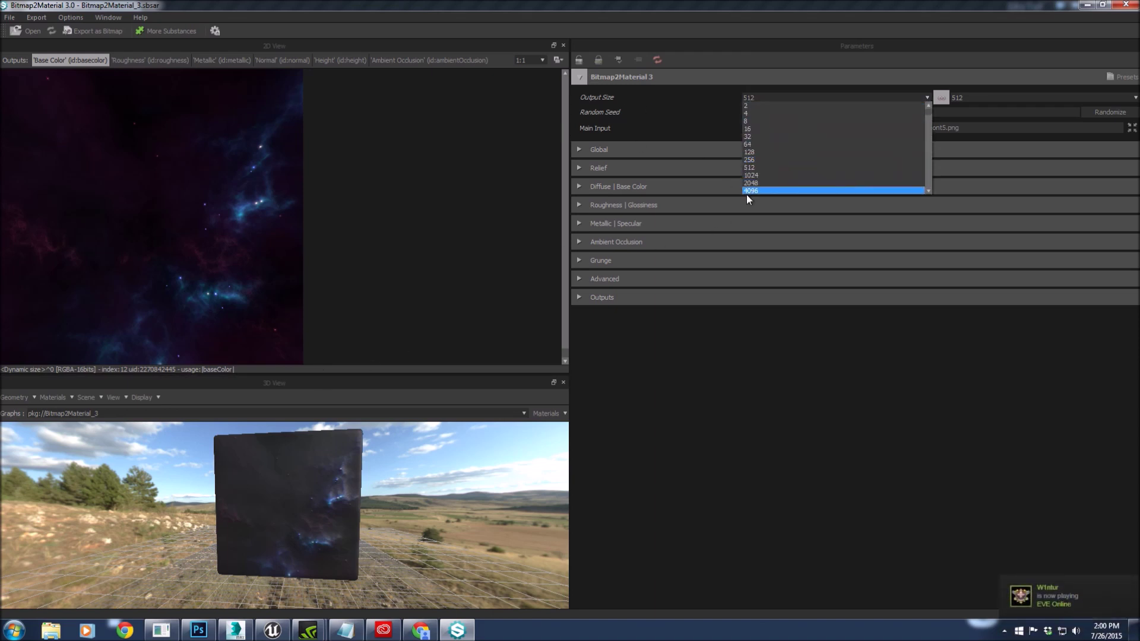
{"action": "left_click", "coordinate": [760, 190]}
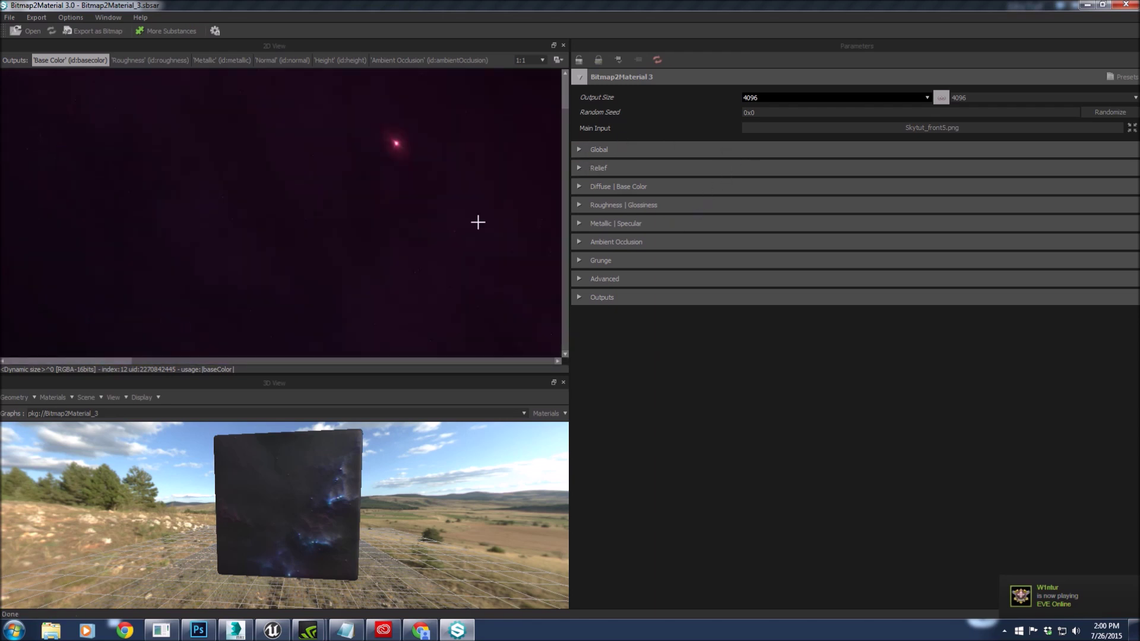
{"action": "left_click", "coordinate": [579, 151]}
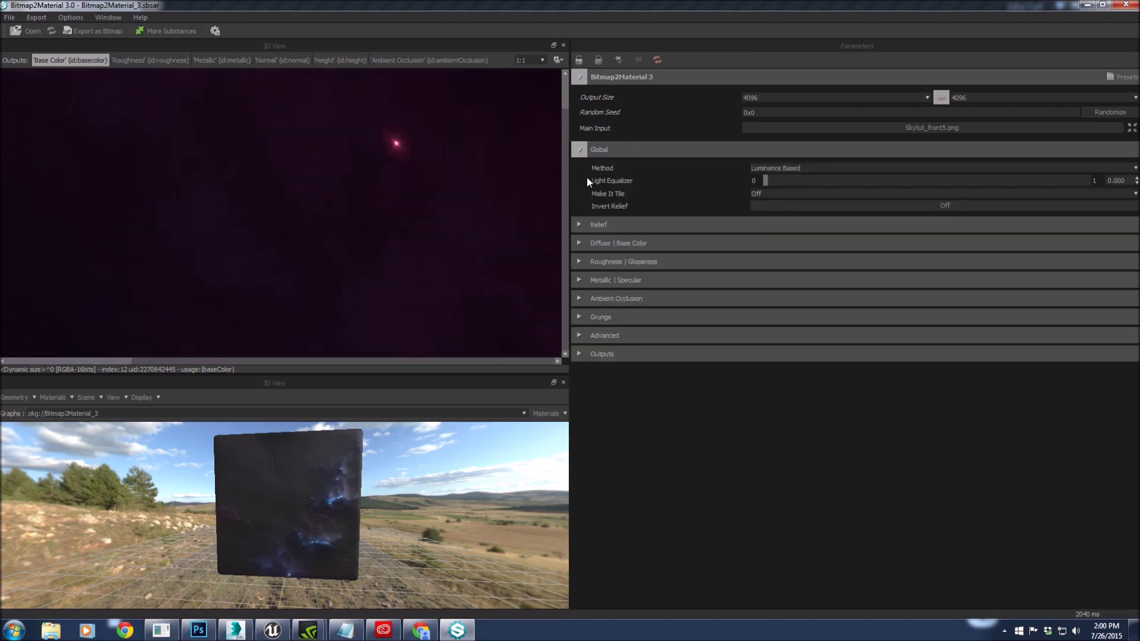
- Set Make It Tile to Random, with transition precision 0.482 and angle variation 0.108
{"action": "left_click", "coordinate": [769, 194]}
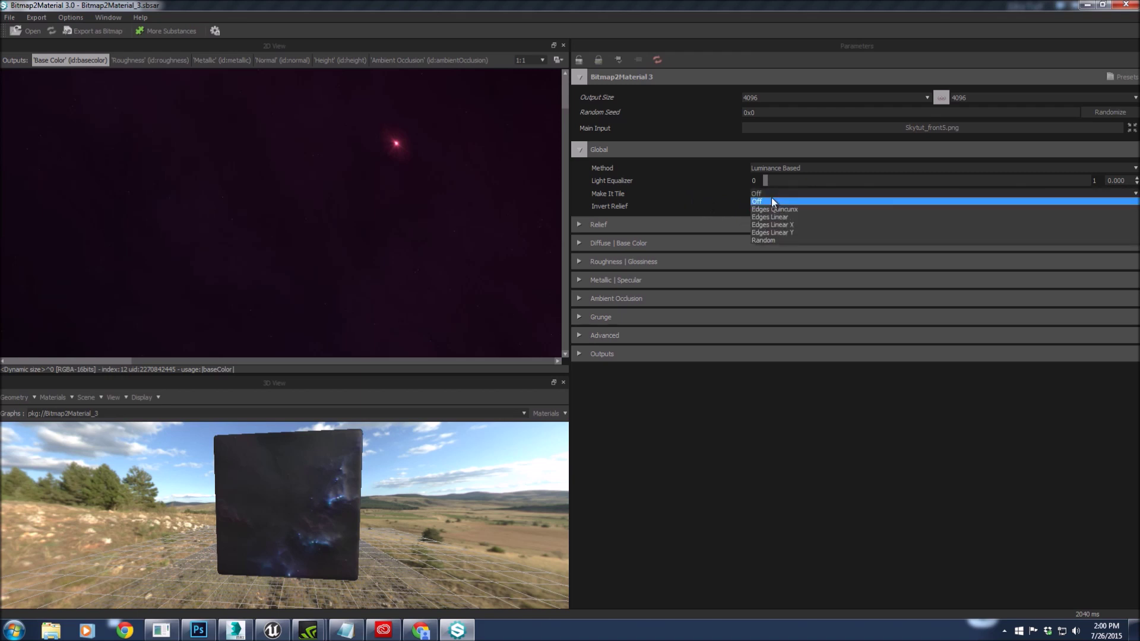
{"action": "left_click", "coordinate": [779, 240]}
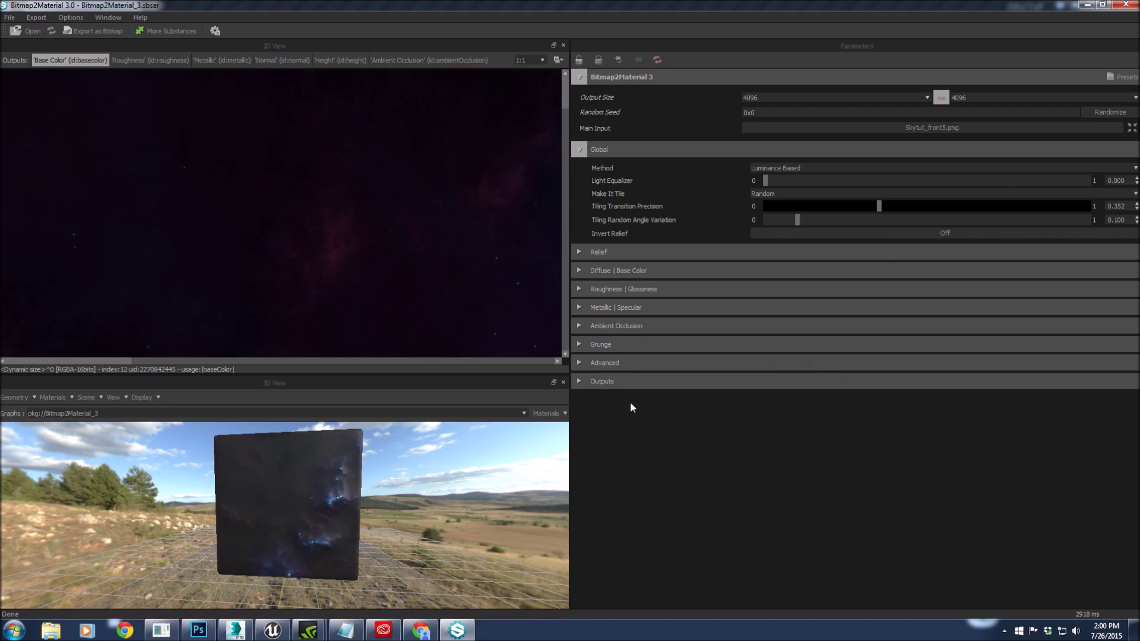
{"action": "left_click", "coordinate": [881, 206]}
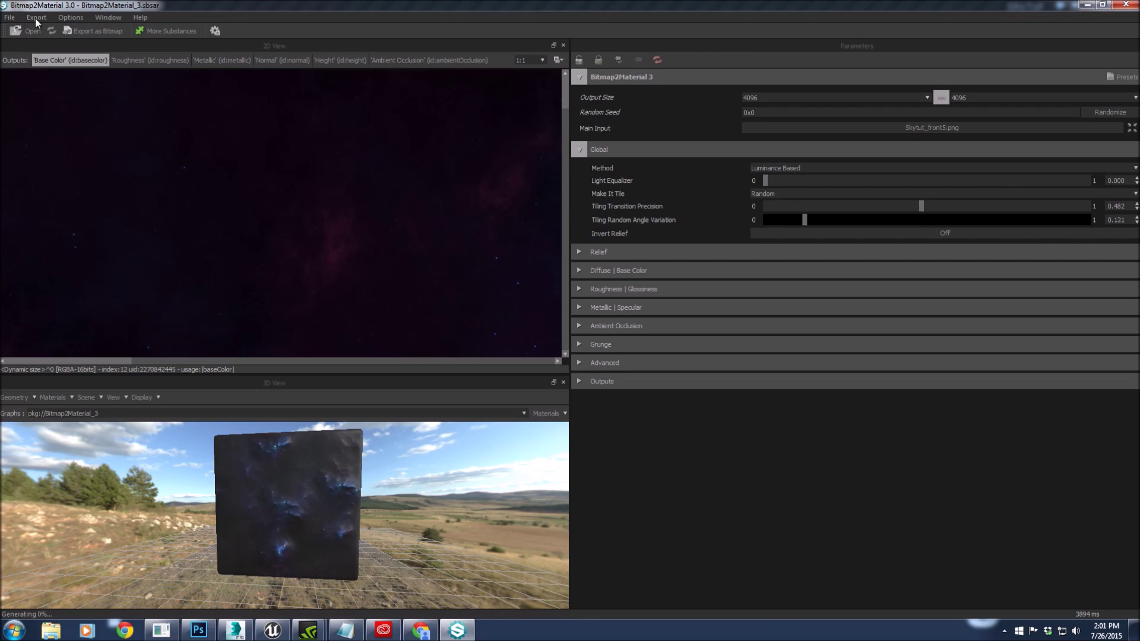
{"action": "key", "text": "ctrl+z"}
{"action": "key", "text": "ctrl+y"}
{"action": "left_click", "coordinate": [91, 33]}
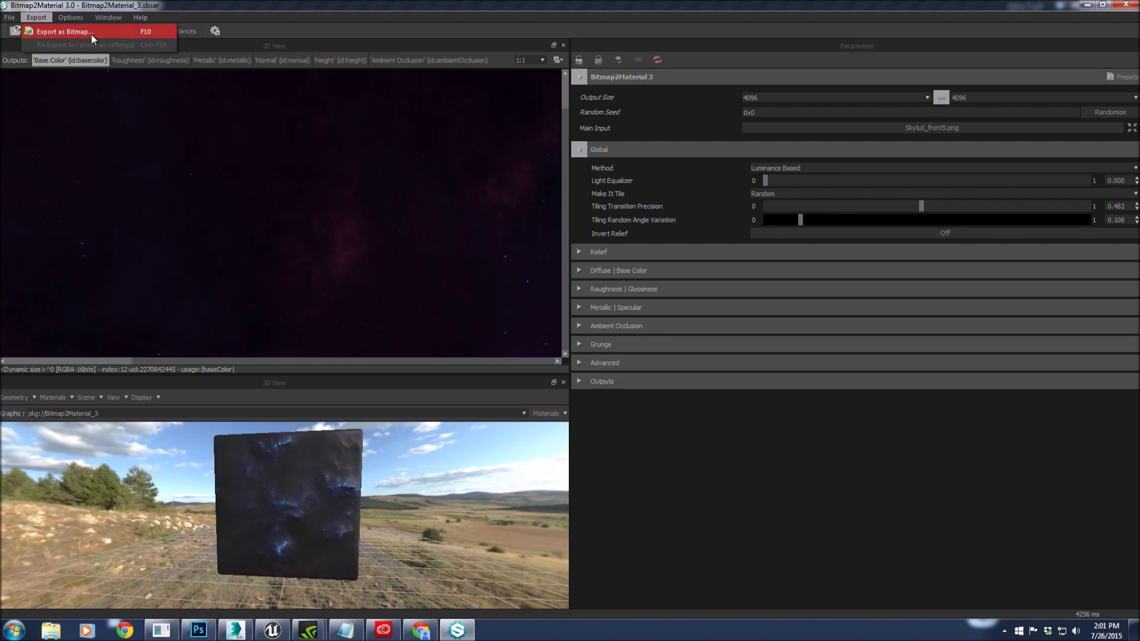
- Export only the Base Color map as bitmap with base name 'Skytut'
{"action": "left_click", "coordinate": [67, 32]}
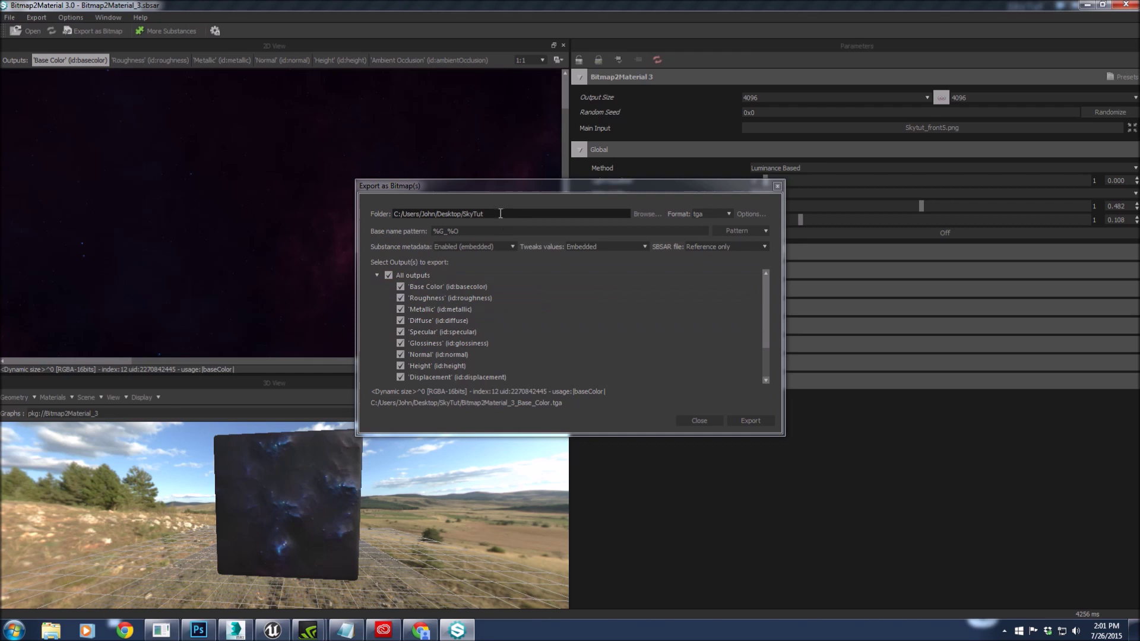
{"action": "left_click_drag", "start_coordinate": [467, 233], "coordinate": [434, 231]}
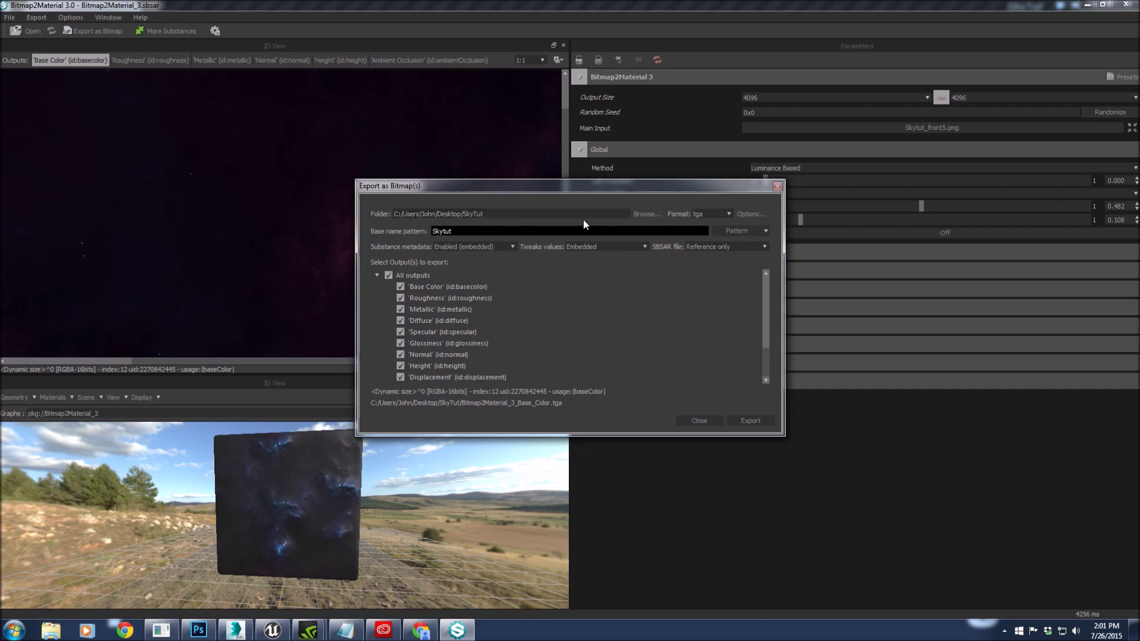
{"action": "type", "text": "Skytut"}
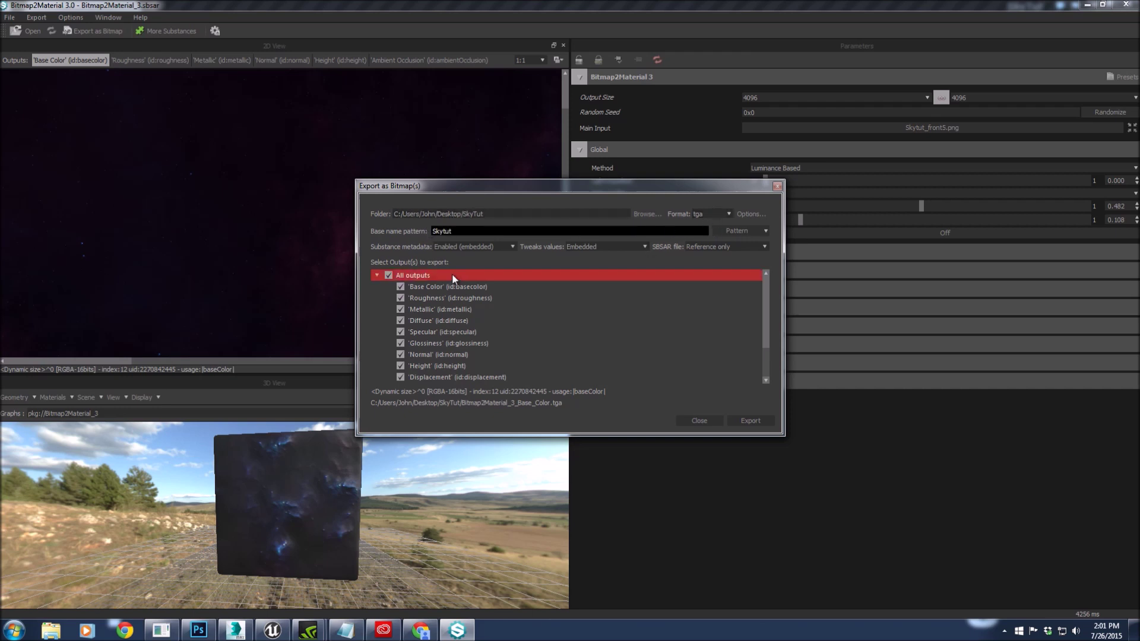
{"action": "left_click", "coordinate": [388, 276]}
{"action": "left_click", "coordinate": [388, 276]}
{"action": "left_click", "coordinate": [400, 287]}
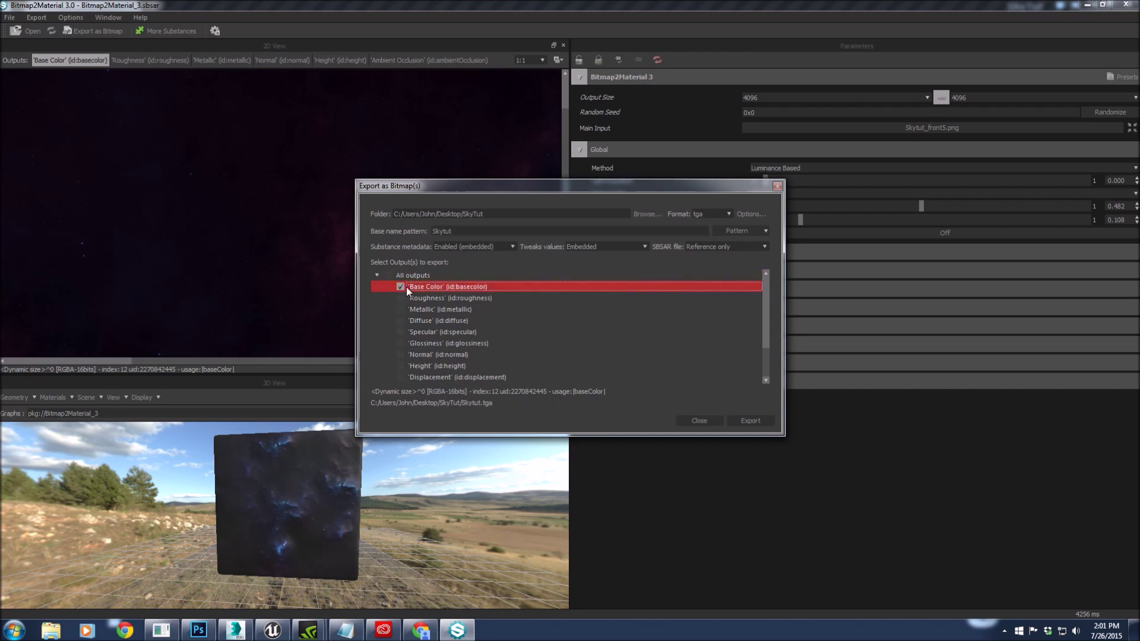
{"action": "left_click", "coordinate": [752, 421]}
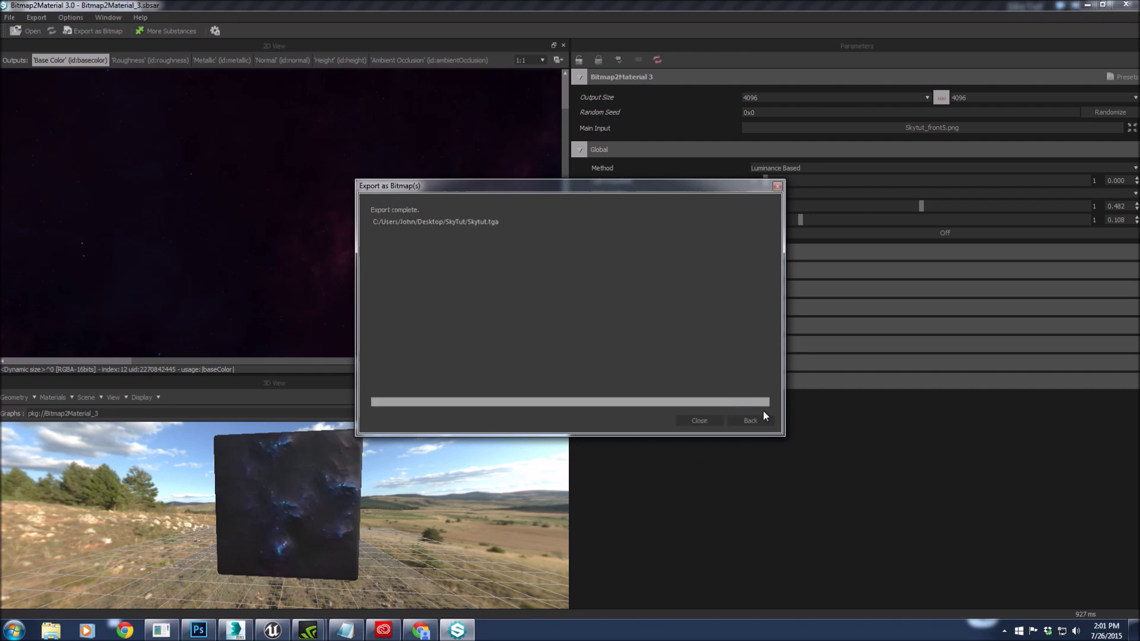
{"action": "left_click", "coordinate": [757, 422]}
- Open the exported Skytut.tga in Photoshop, then return to the T_Planet.psd document
{"action": "left_click", "coordinate": [699, 419]}
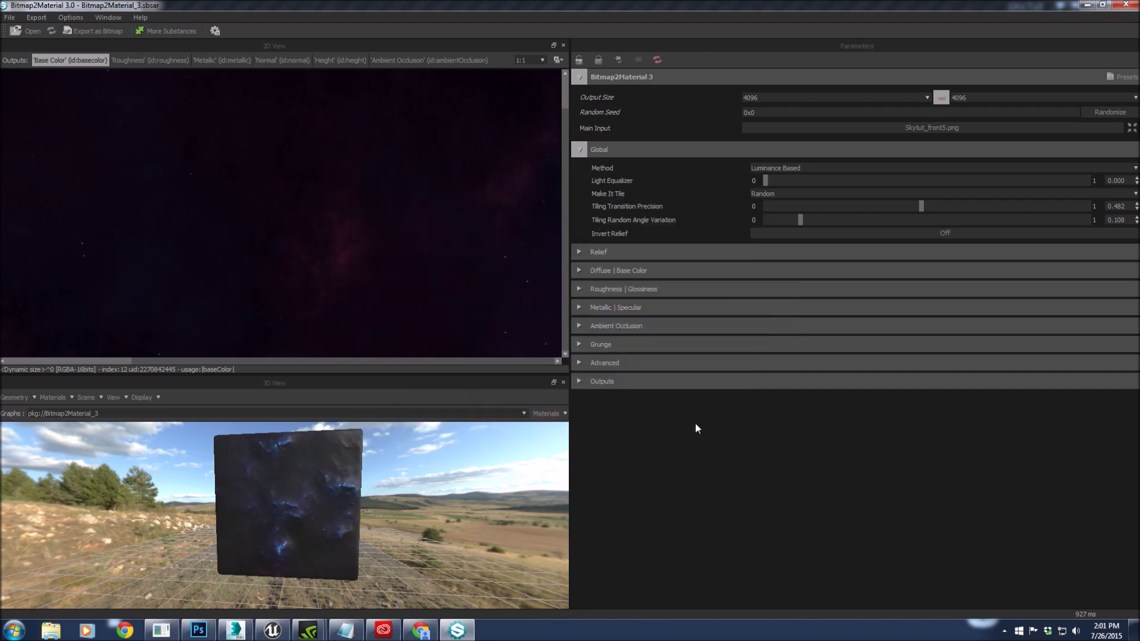
{"action": "left_click", "coordinate": [198, 631]}
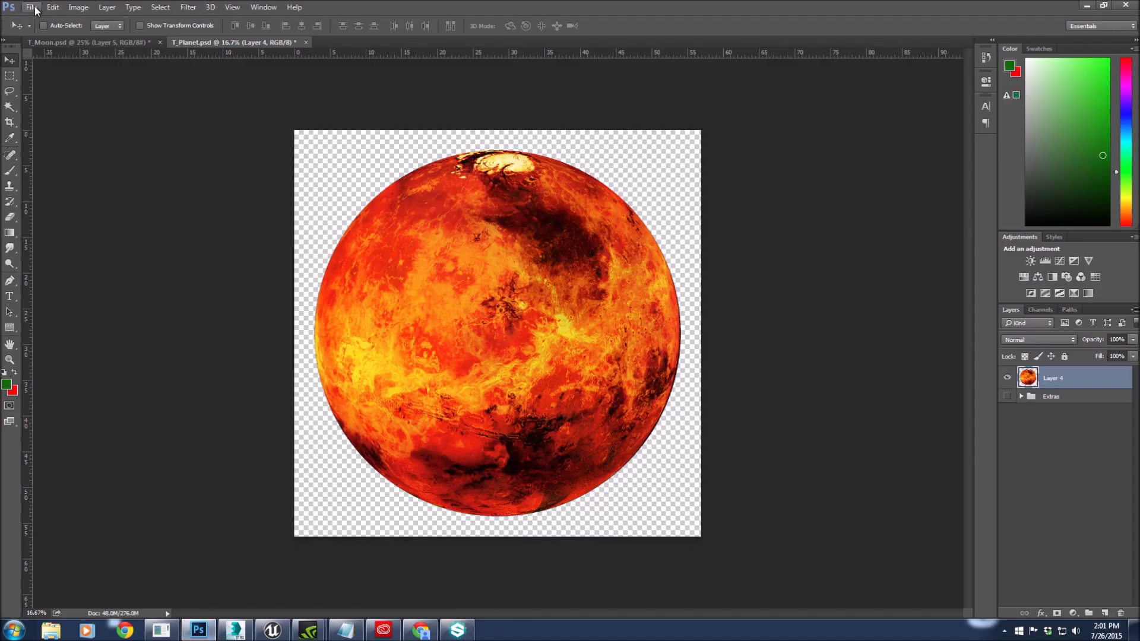
{"action": "left_click", "coordinate": [55, 7]}
{"action": "mouse_move", "coordinate": [32, 7]}
{"action": "left_click", "coordinate": [52, 28]}
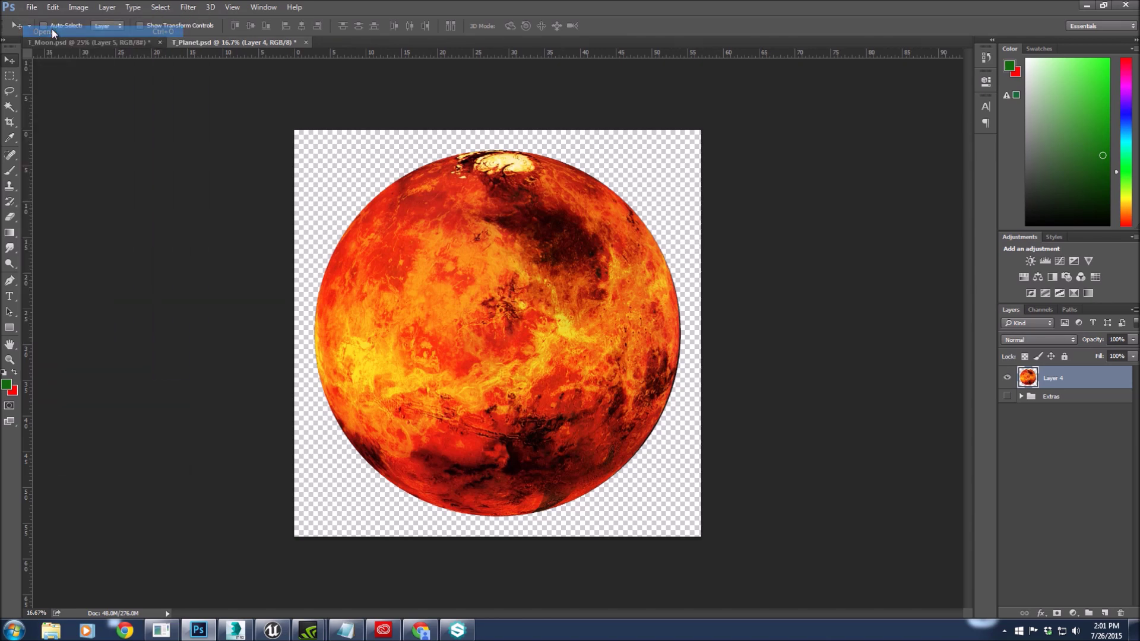
{"action": "left_click", "coordinate": [153, 88]}
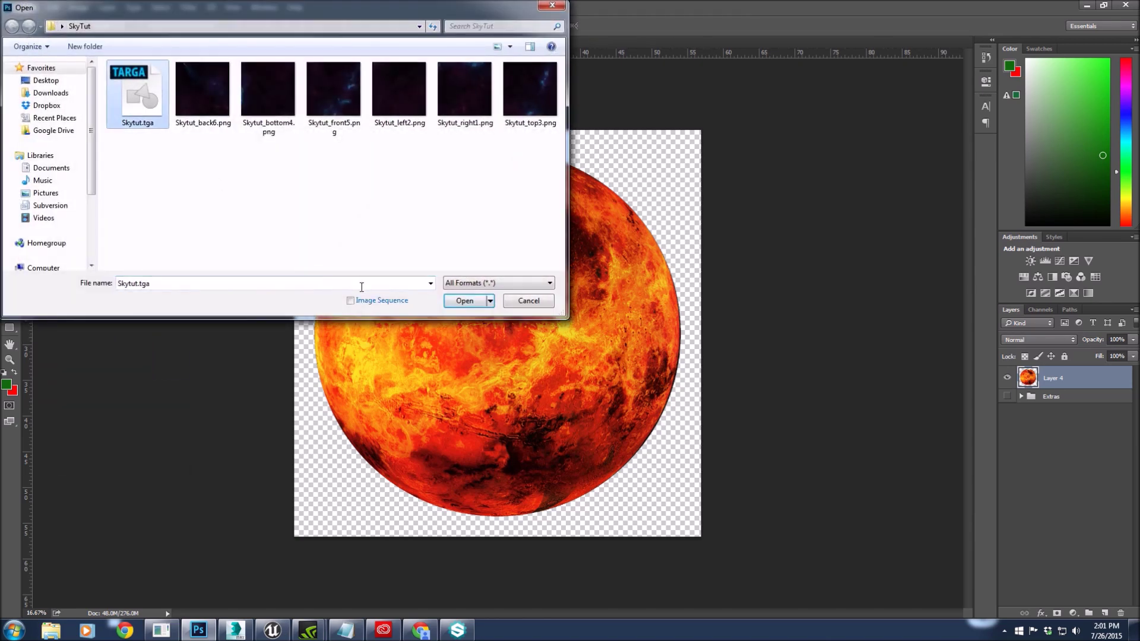
{"action": "left_click", "coordinate": [466, 301]}
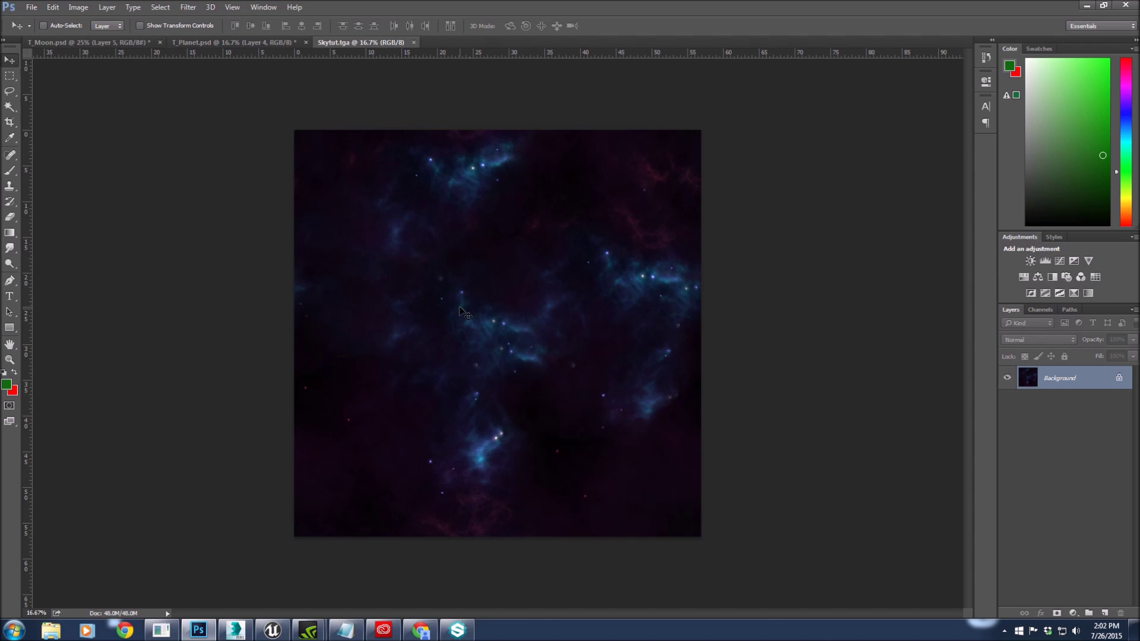
{"action": "left_click", "coordinate": [190, 42]}
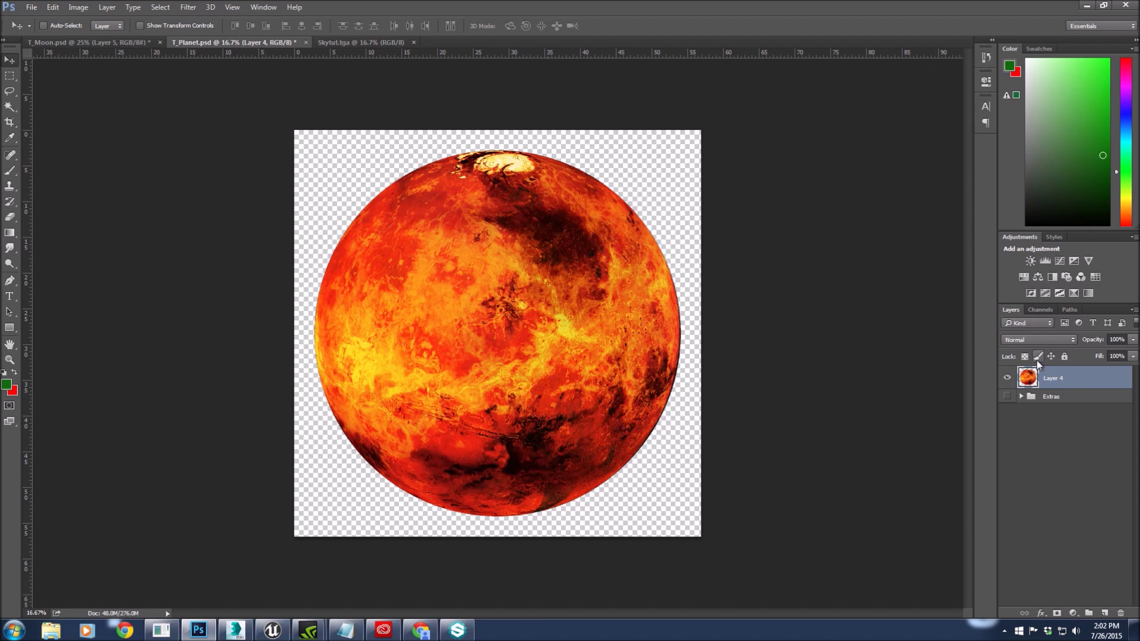
- Copy the planet from Layer 4 and paste it into Skytut.tga toward the bottom-right
{"action": "left_click", "coordinate": [1027, 377], "text": "ctrl"}
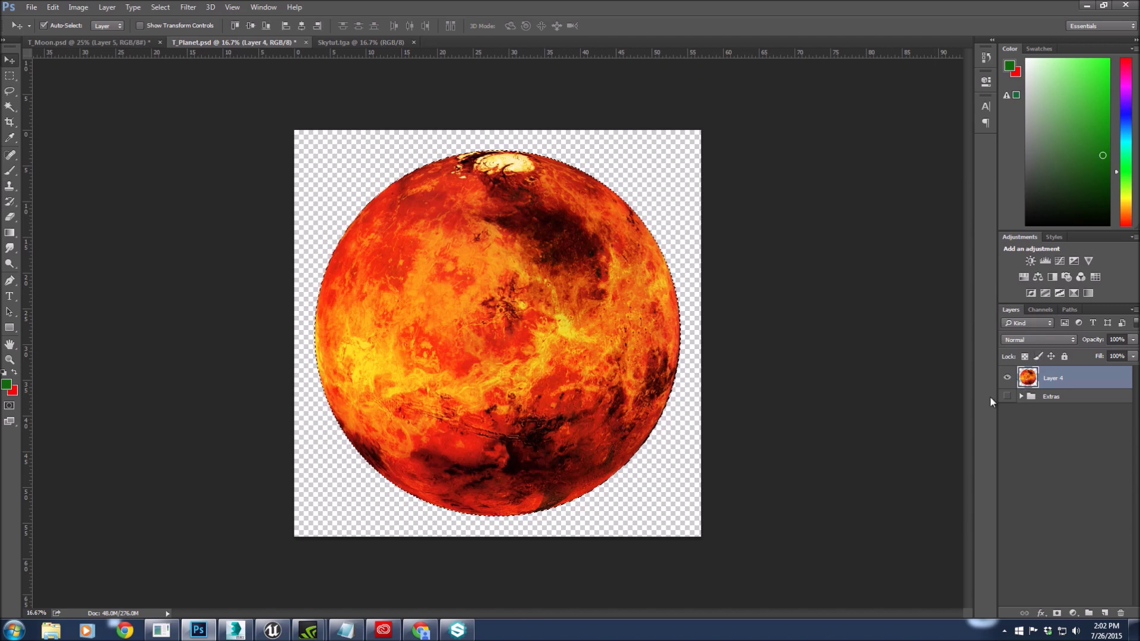
{"action": "left_click", "coordinate": [368, 42]}
{"action": "key", "text": "ctrl+v"}
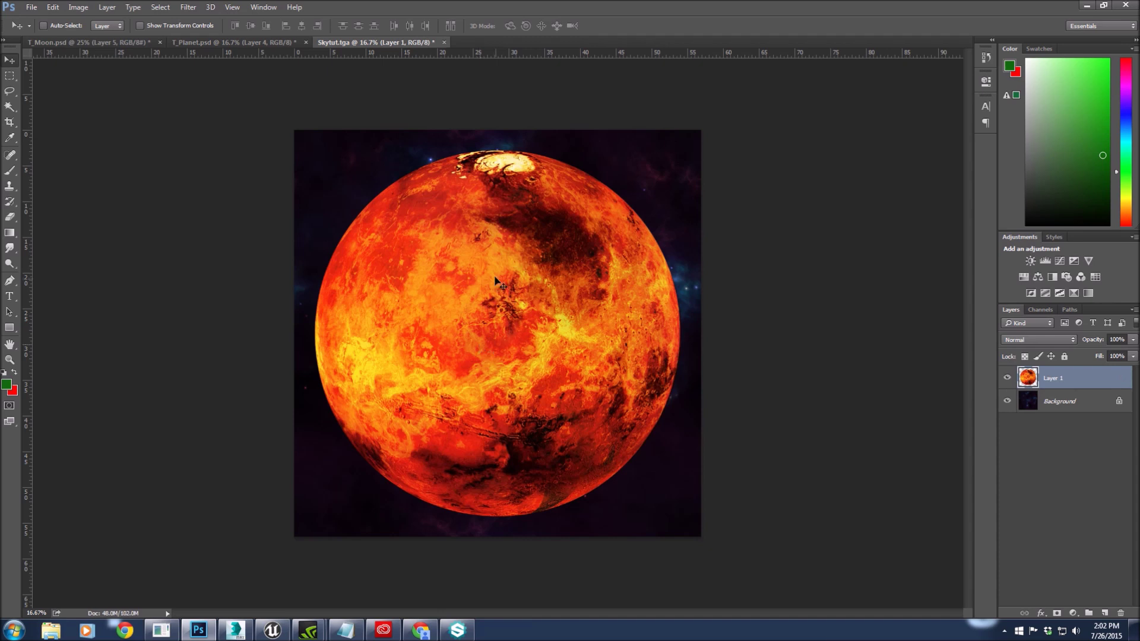
{"action": "left_click_drag", "start_coordinate": [486, 276], "coordinate": [678, 470]}
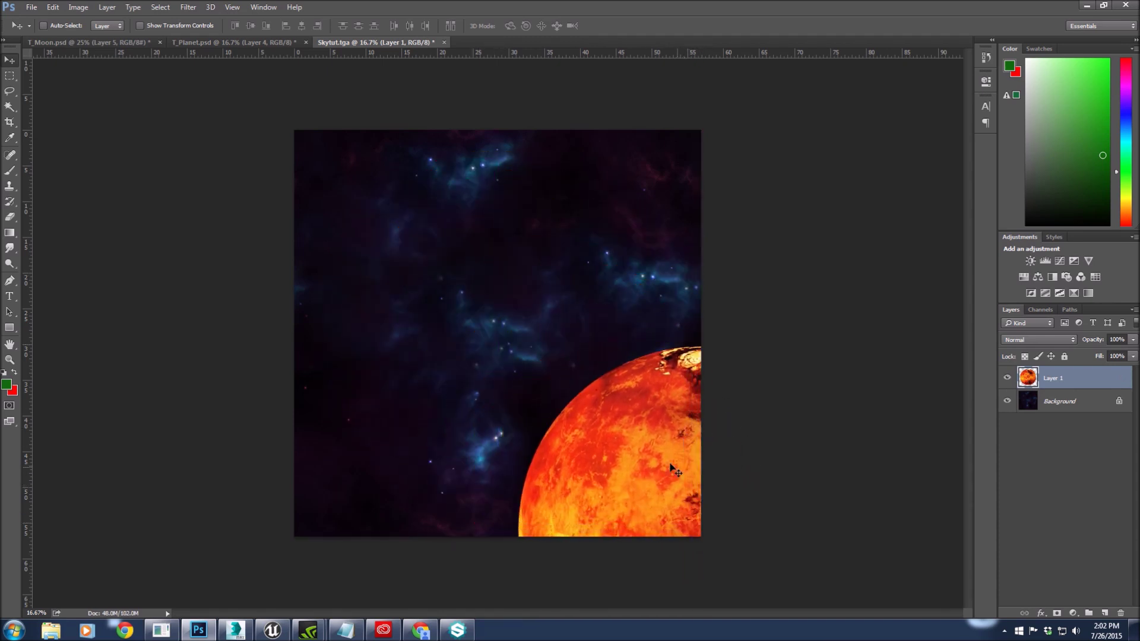
- Scale the planet to about 116%, rotate it about 22°, and settle it into the corner
{"action": "key", "text": "ctrl+t"}
{"action": "left_click_drag", "start_coordinate": [500, 339], "coordinate": [440, 284], "text": "shift"}
{"action": "left_click_drag", "start_coordinate": [600, 415], "coordinate": [654, 433]}
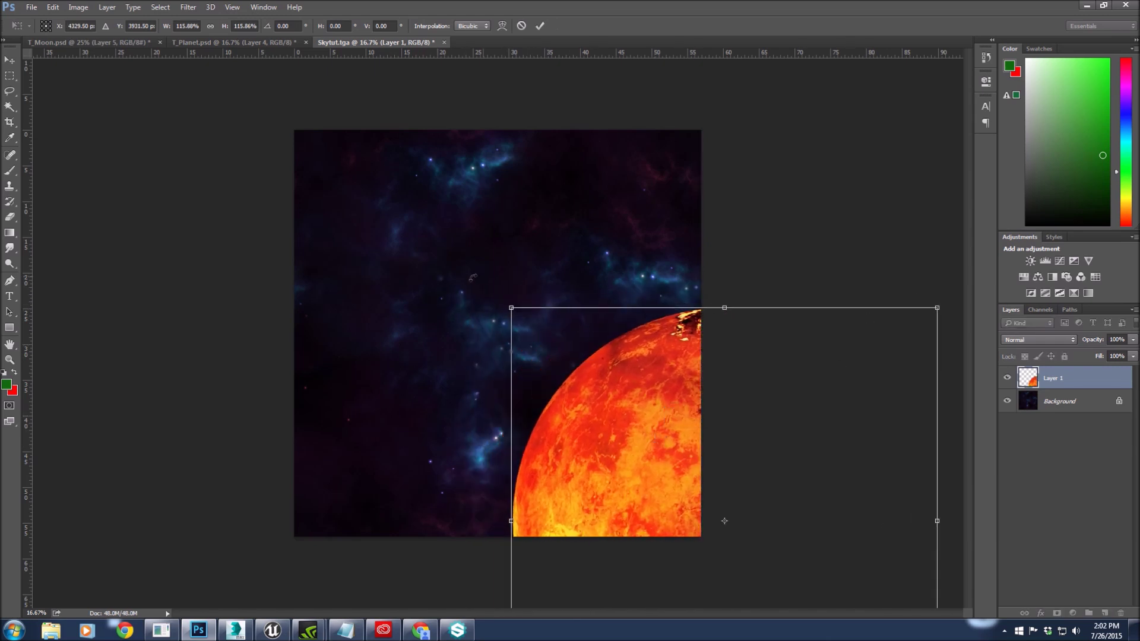
{"action": "left_click_drag", "start_coordinate": [491, 292], "coordinate": [597, 236]}
{"action": "left_click_drag", "start_coordinate": [692, 461], "coordinate": [643, 438]}
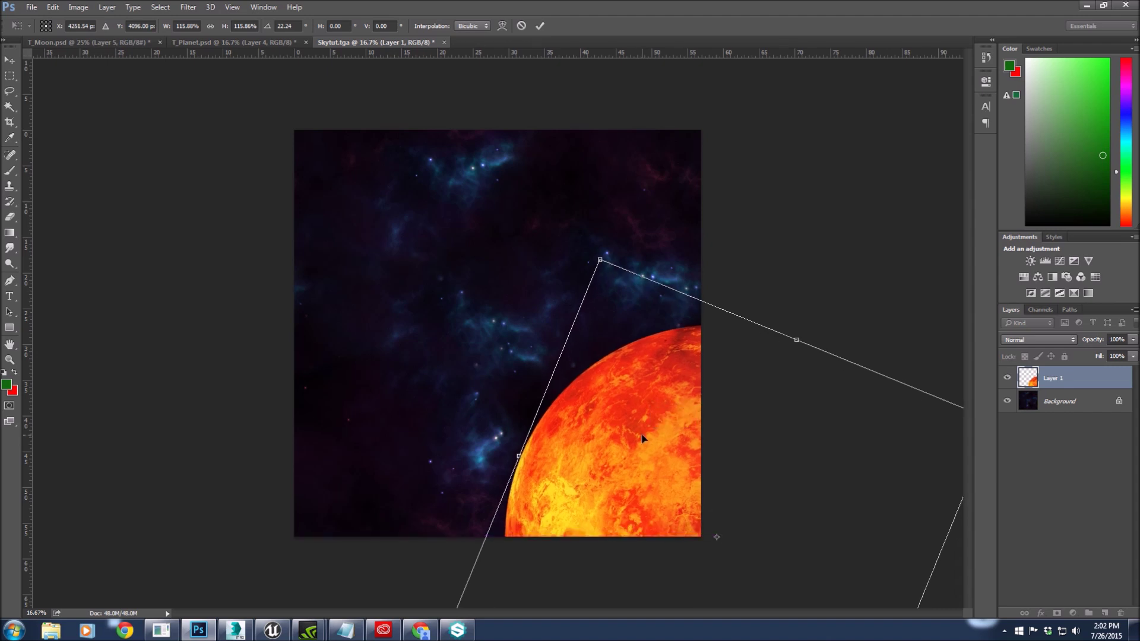
{"action": "key", "text": "Return"}
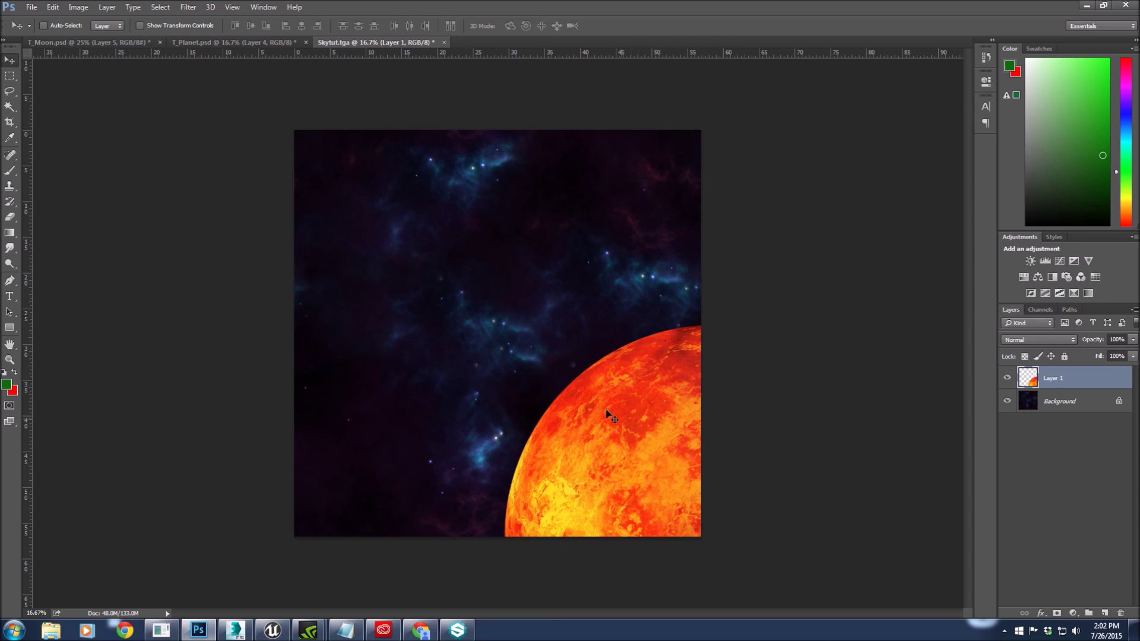
{"action": "left_click_drag", "start_coordinate": [623, 456], "coordinate": [642, 485]}
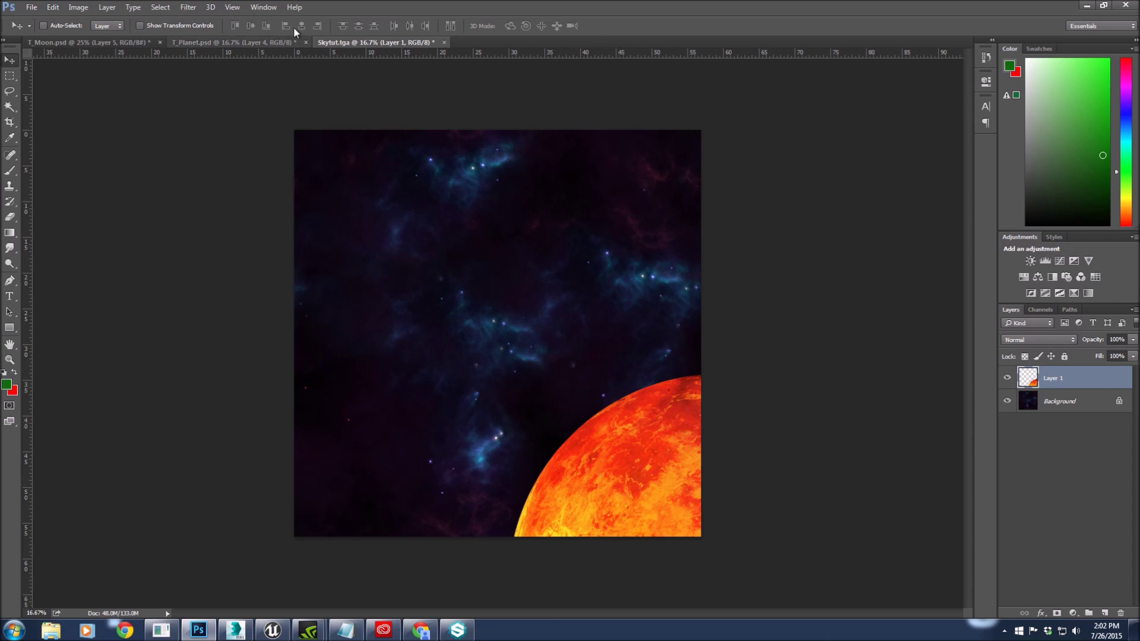
{"action": "left_click", "coordinate": [105, 41]}
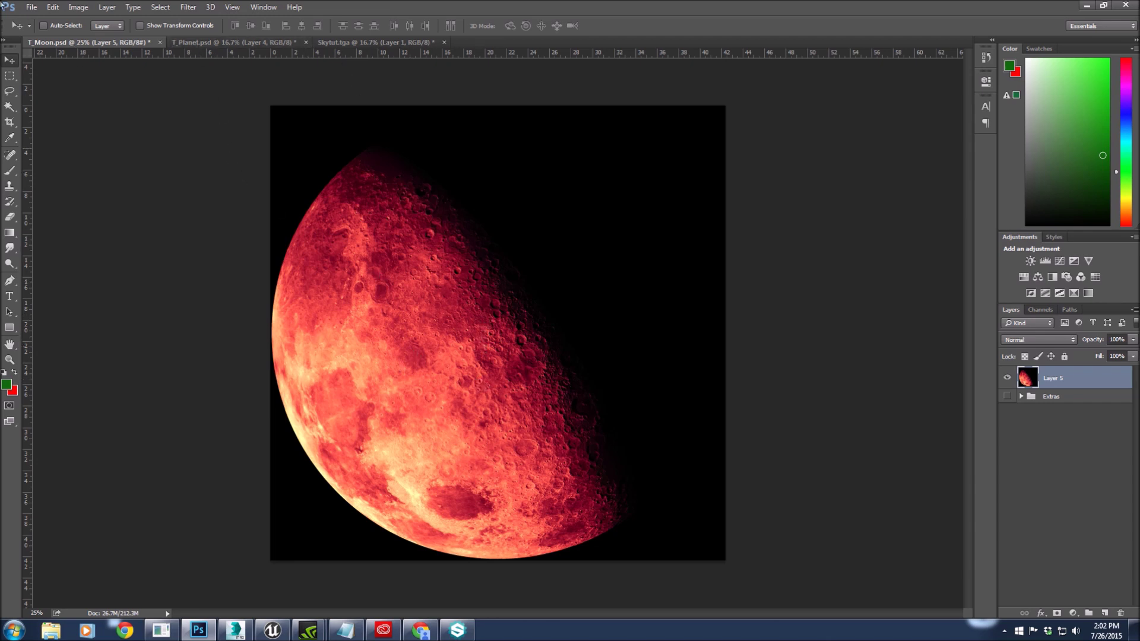
- Save the red moon as T_Moon.tga, a 32-bit Targa, in the SkyTut folder
{"action": "left_click", "coordinate": [31, 8]}
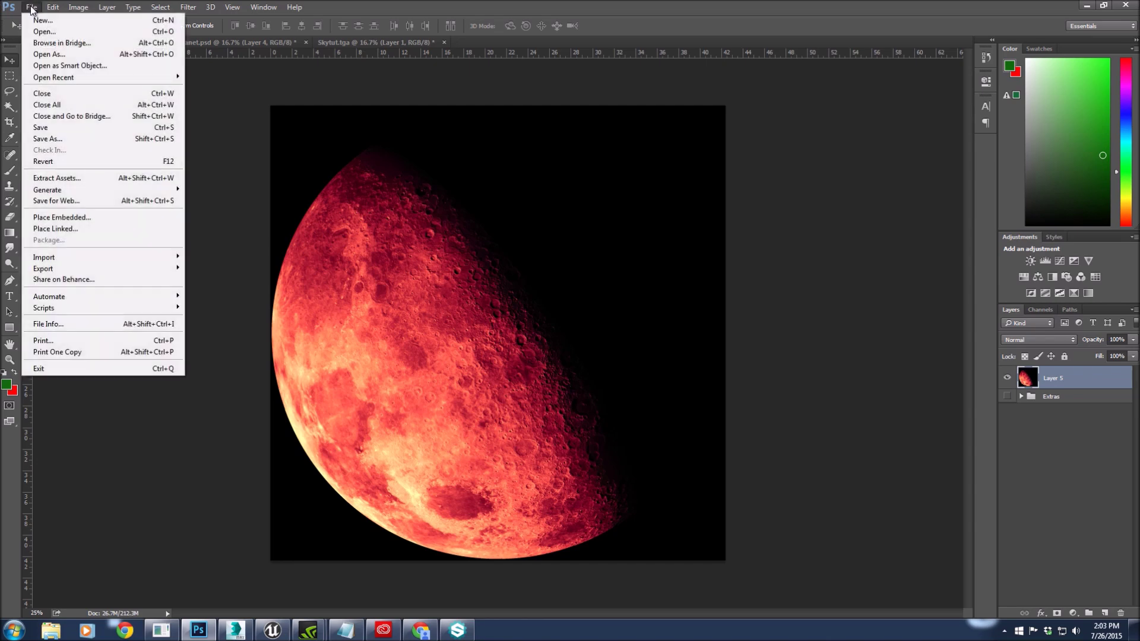
{"action": "left_click", "coordinate": [65, 139]}
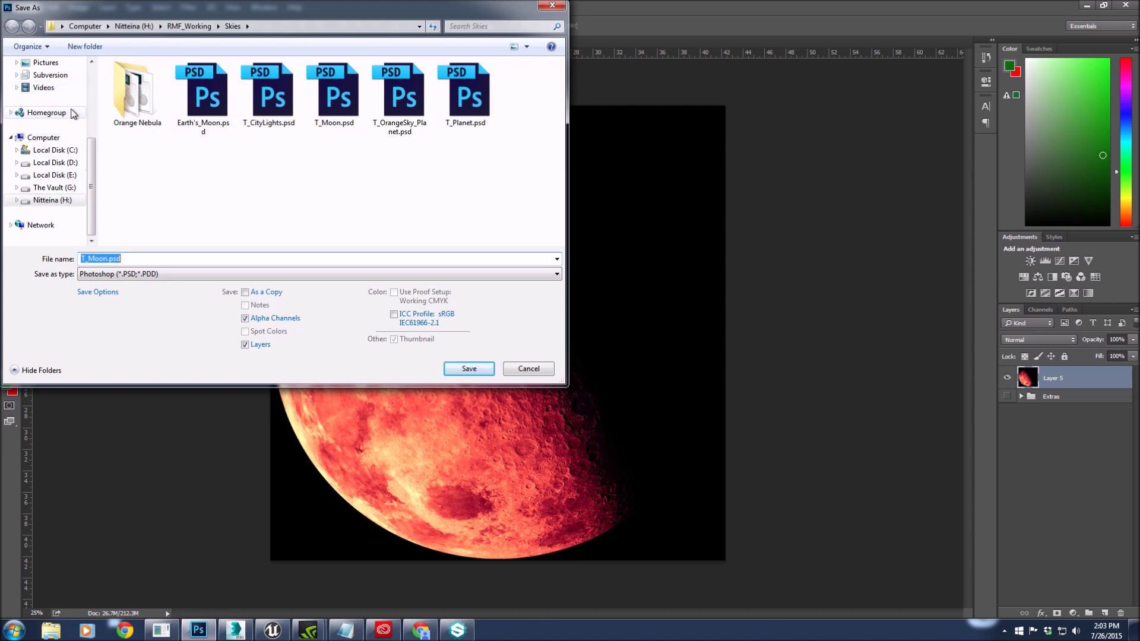
{"action": "scroll", "coordinate": [48, 141], "scroll_direction": "up", "scroll_amount": 4}
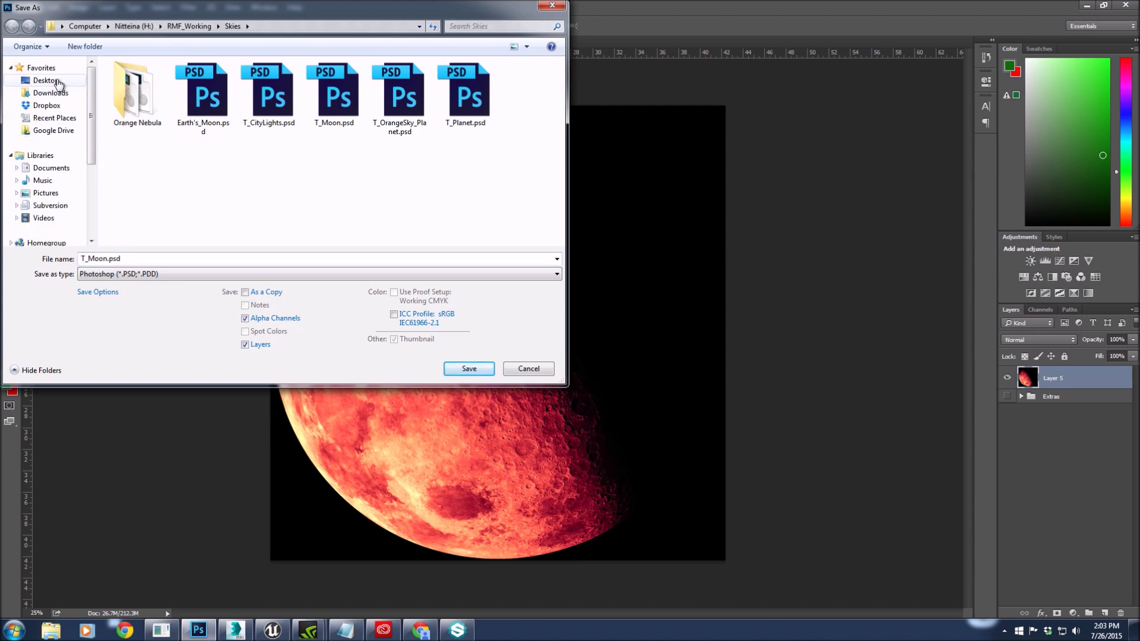
{"action": "left_click", "coordinate": [47, 80]}
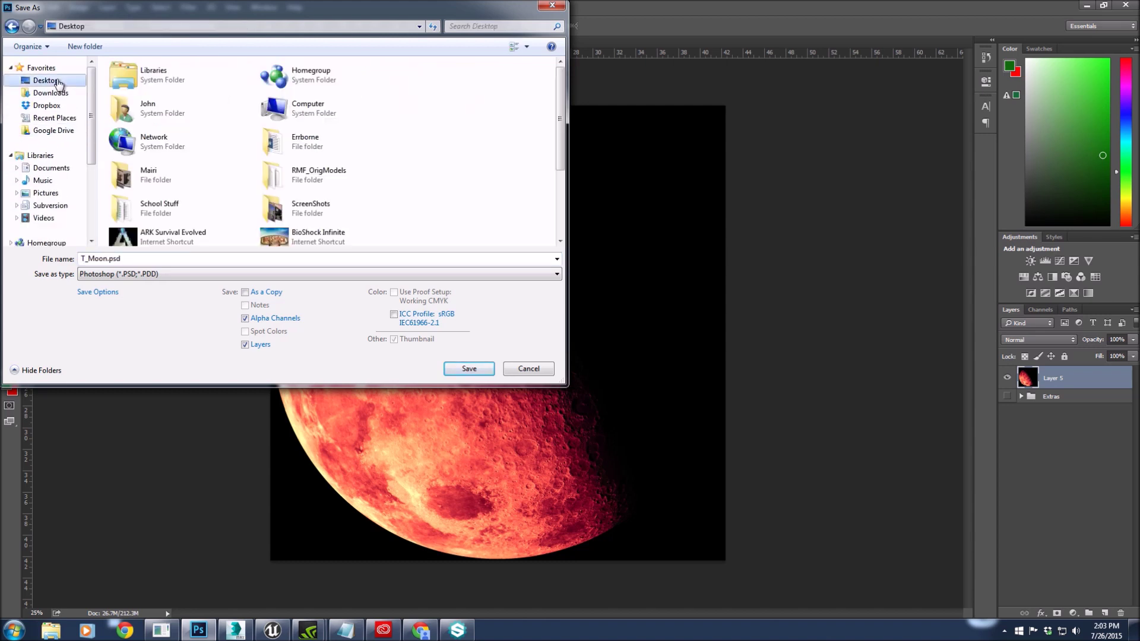
{"action": "left_click", "coordinate": [126, 274]}
{"action": "key", "text": "t"}
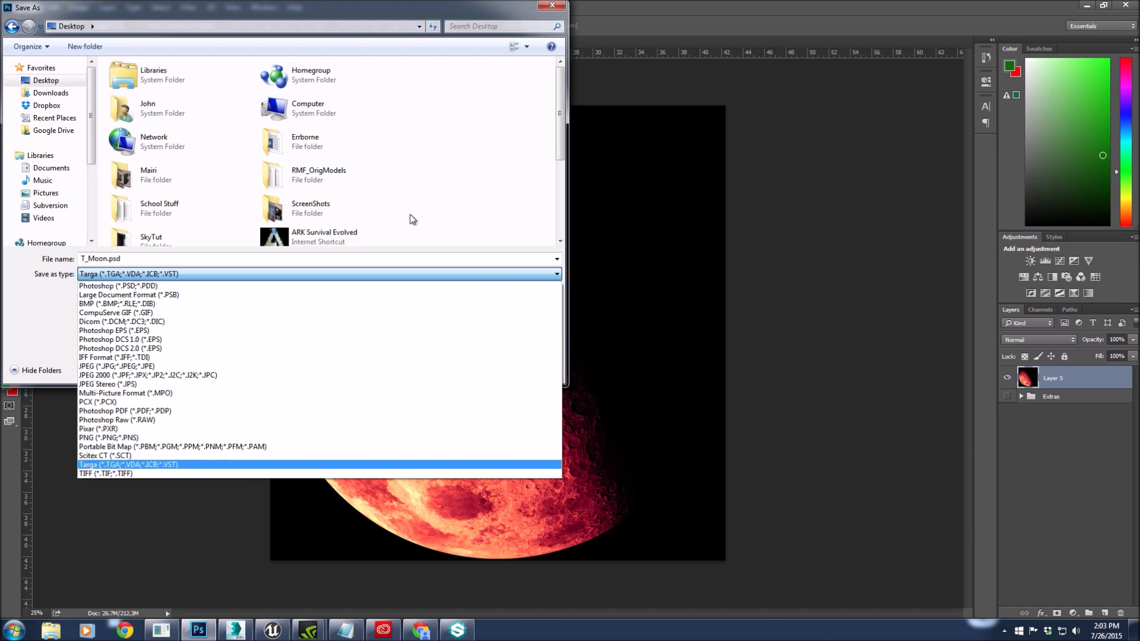
{"action": "key", "text": "Return"}
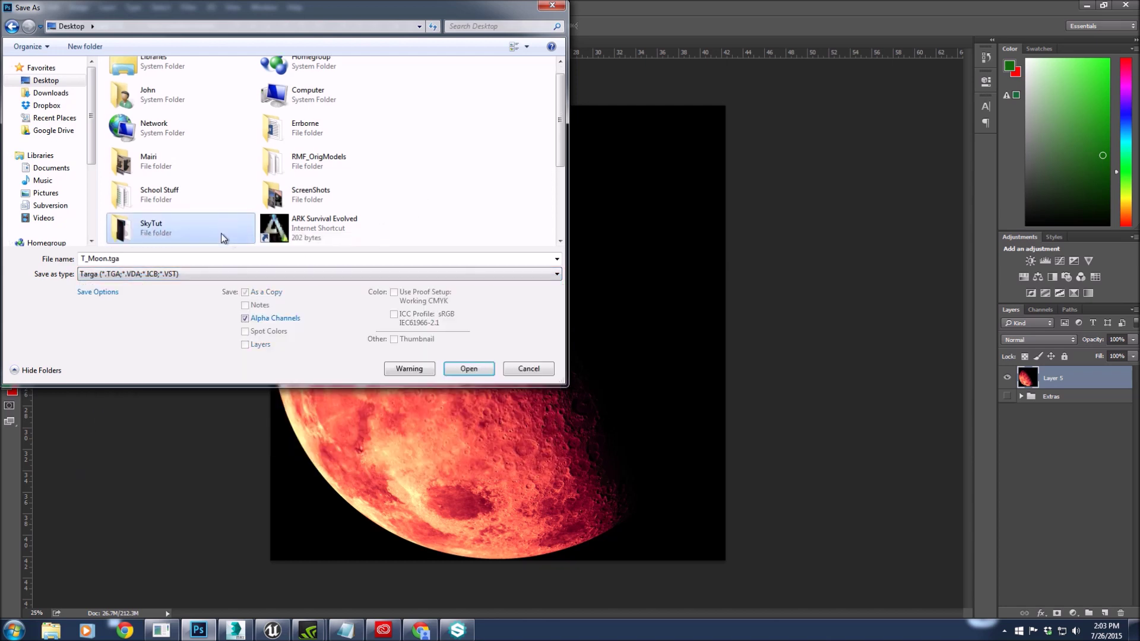
{"action": "double_click", "coordinate": [152, 224]}
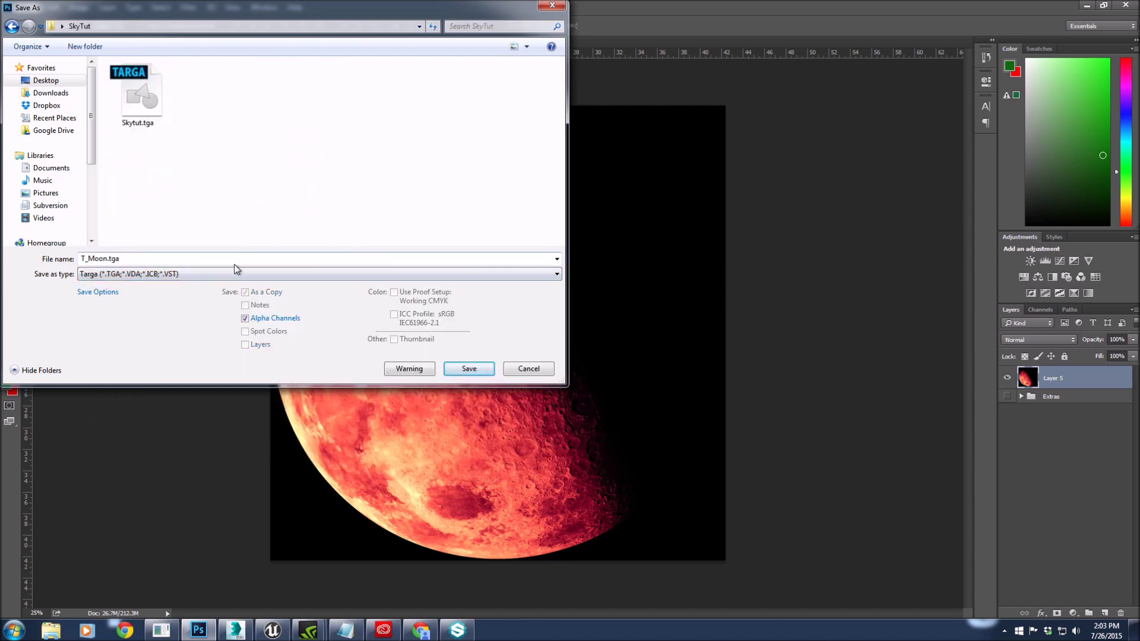
{"action": "left_click", "coordinate": [453, 369]}
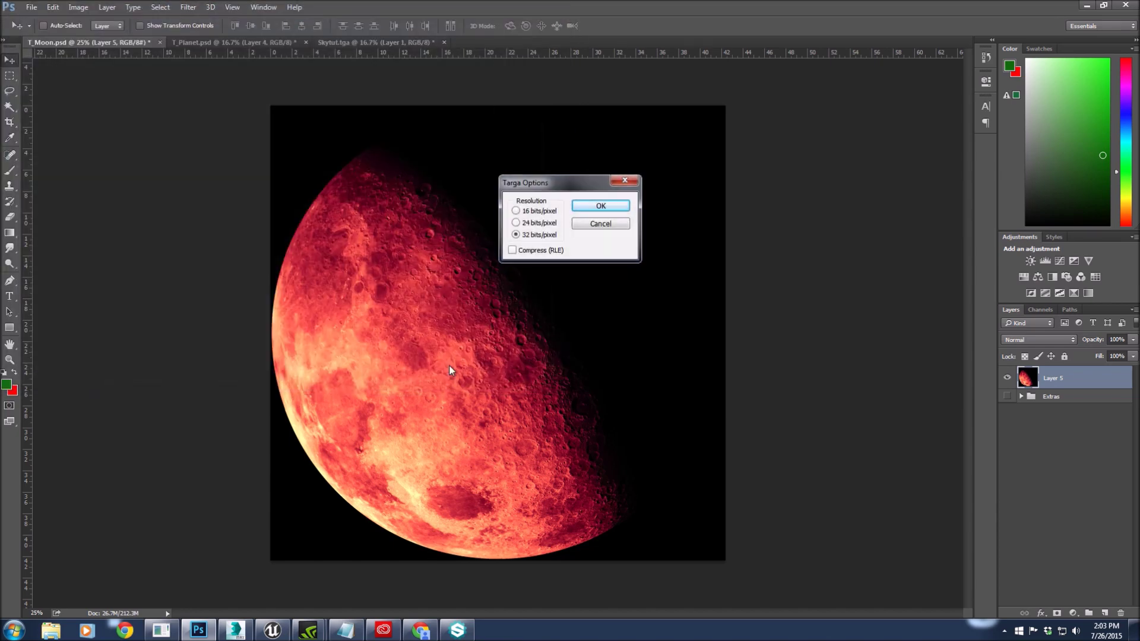
{"action": "left_click", "coordinate": [601, 206]}
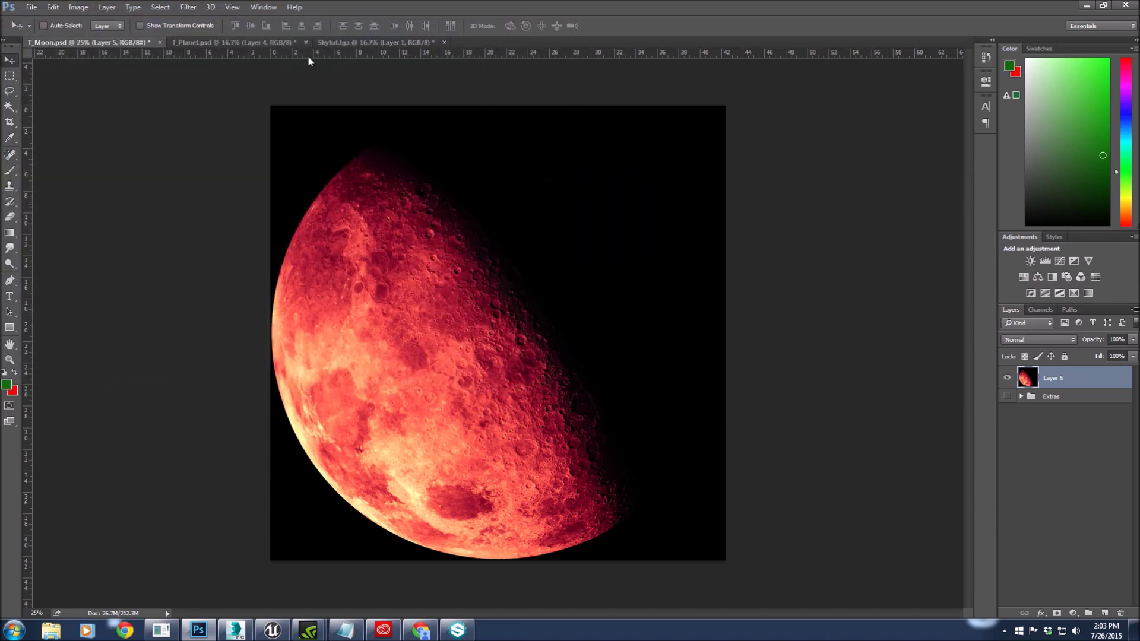
- Resave the sky document as 32-bit Targa, replacing the existing Skytut.tga
{"action": "left_click", "coordinate": [334, 45]}
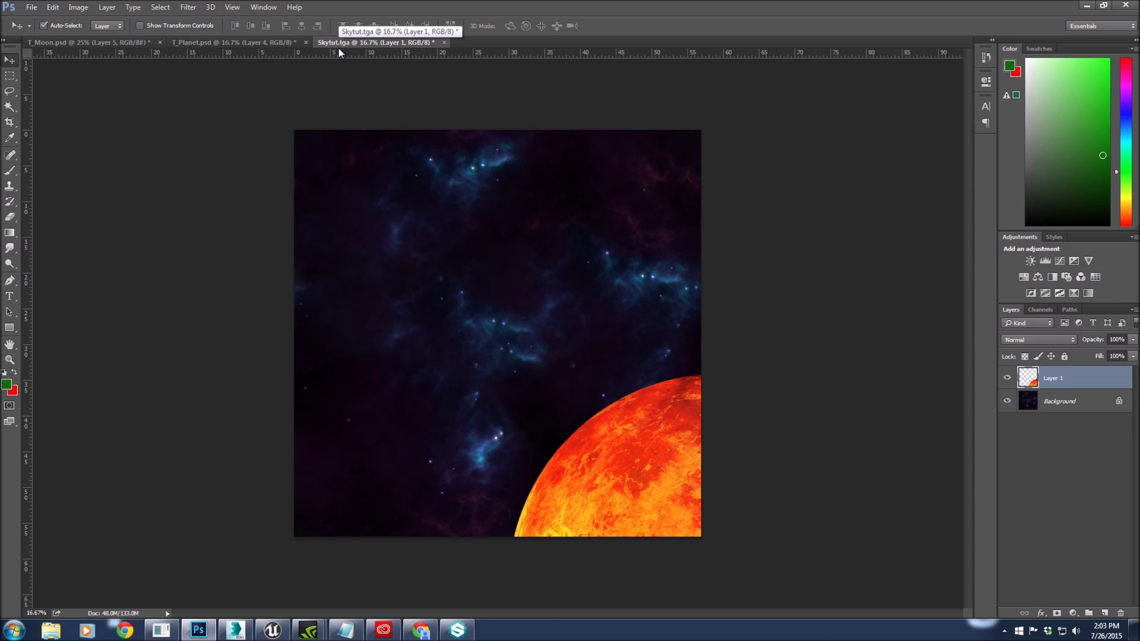
{"action": "key", "text": "ctrl+shift+s"}
{"action": "key", "text": "Tab"}
{"action": "key", "text": "t"}
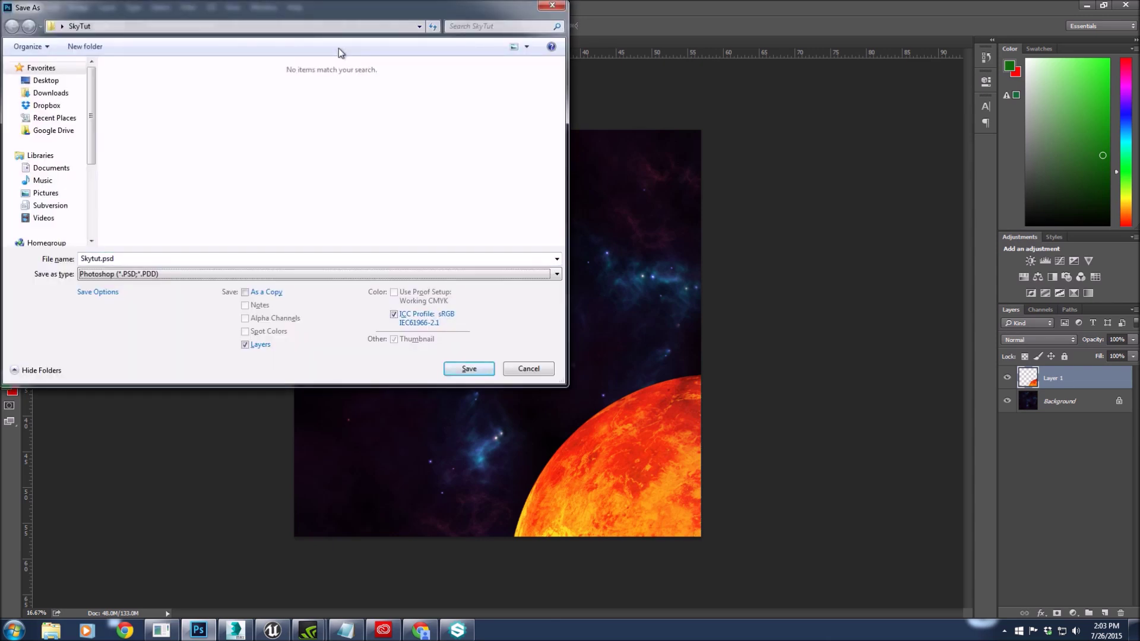
{"action": "key", "text": "shift+Tab"}
{"action": "left_click", "coordinate": [131, 263]}
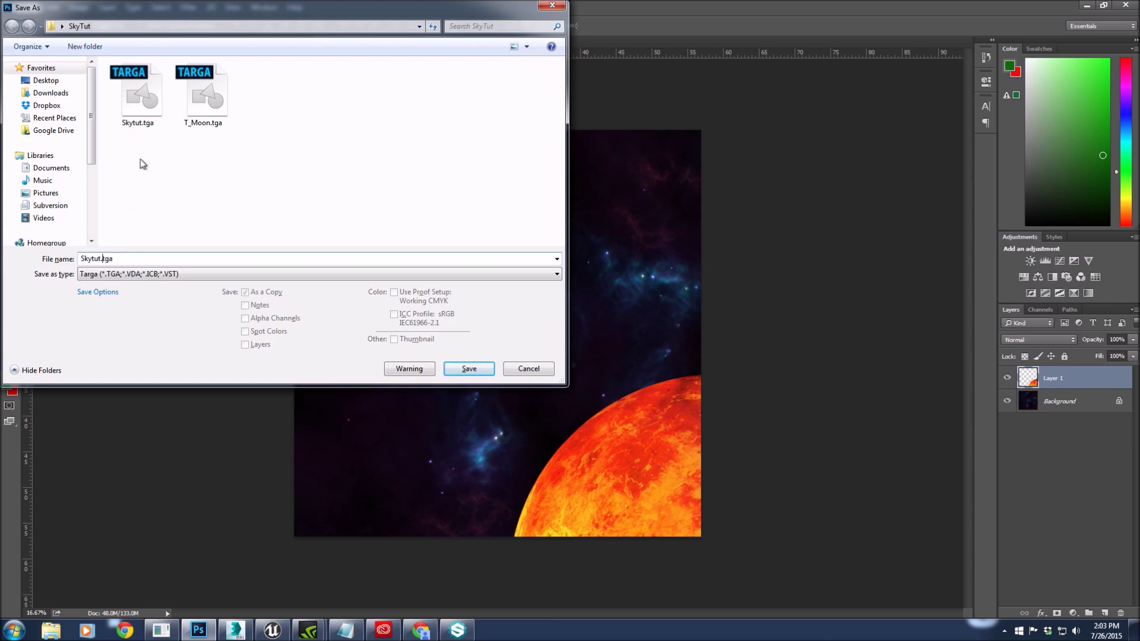
{"action": "left_click", "coordinate": [150, 110]}
{"action": "left_click", "coordinate": [460, 375]}
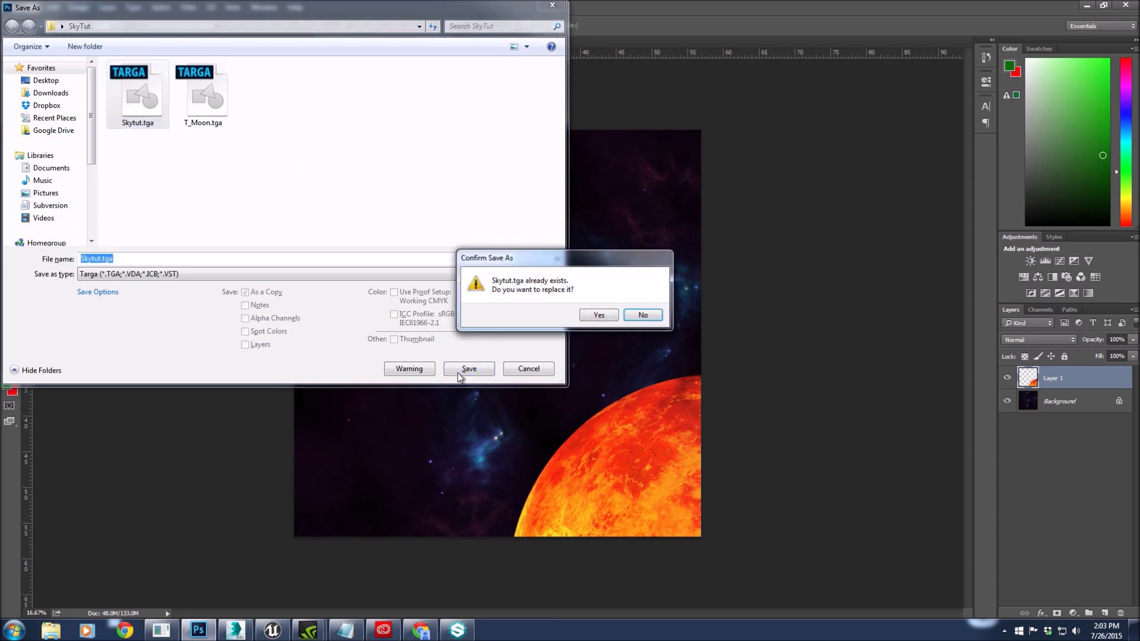
{"action": "left_click", "coordinate": [595, 315]}
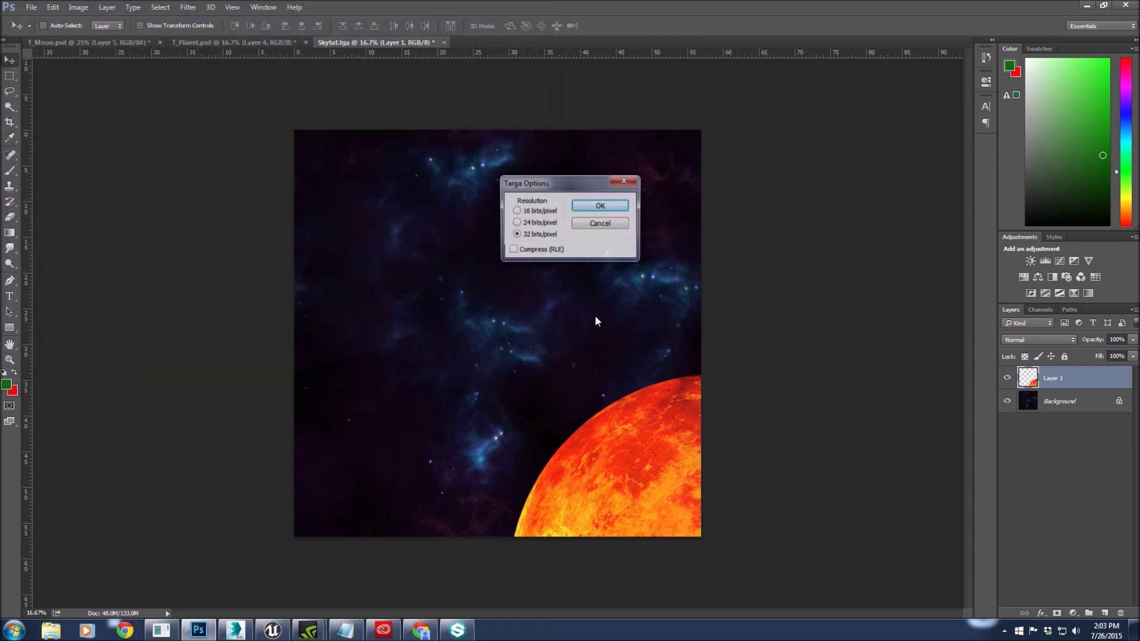
{"action": "left_click", "coordinate": [597, 206]}
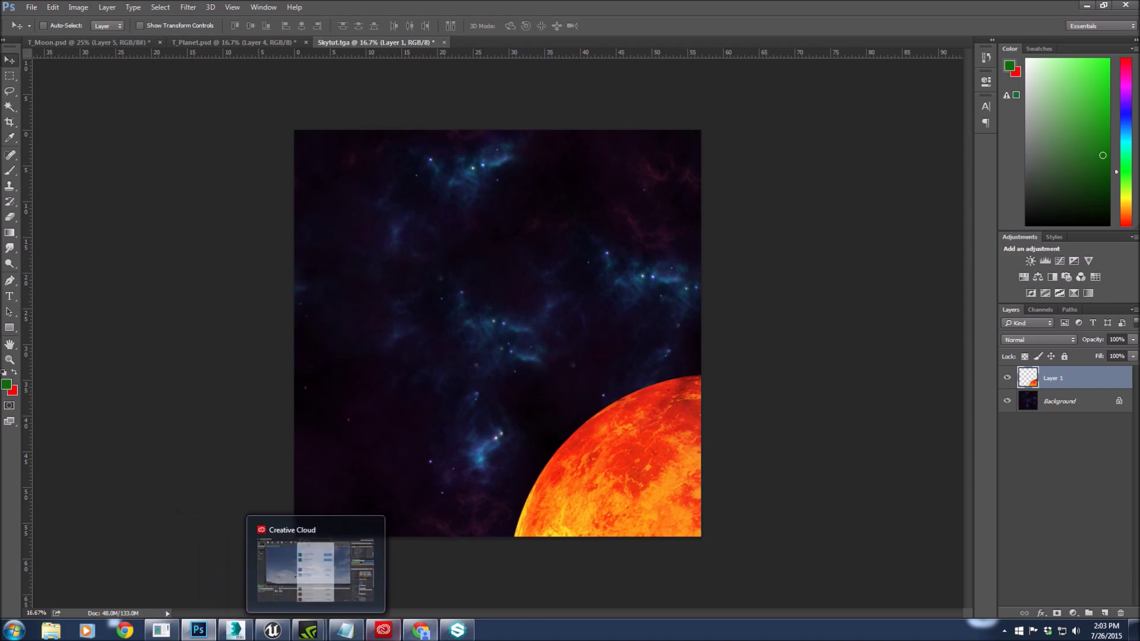
- Drag T_Moon.tga from Desktop > SkyTut into Bitmap2Material and load it as the main input
{"action": "left_click", "coordinate": [457, 630]}
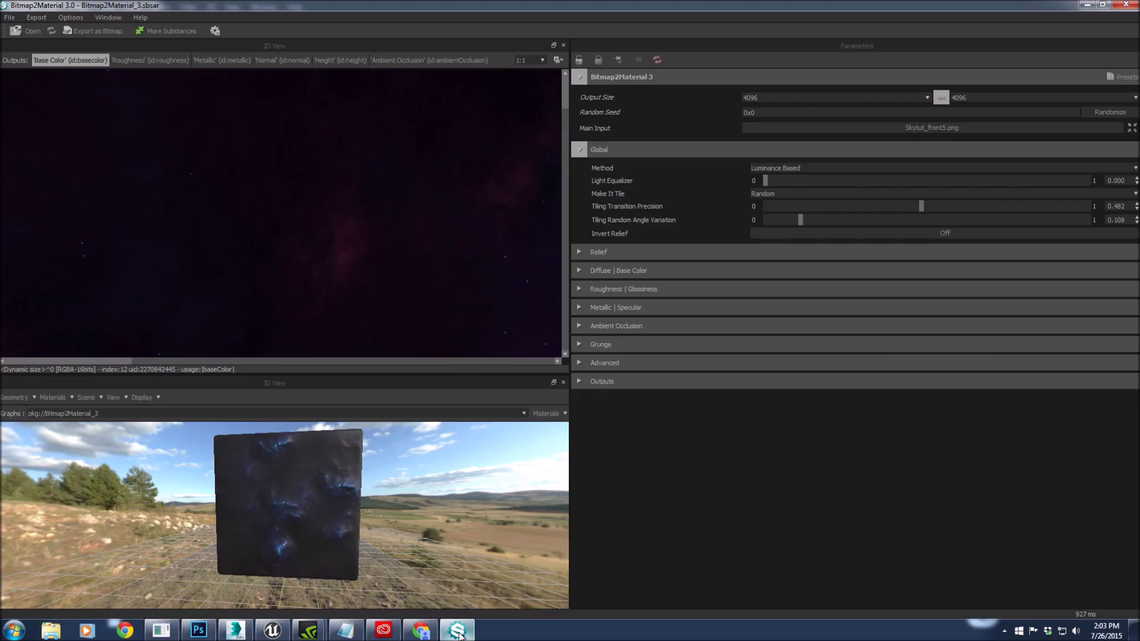
{"action": "left_click", "coordinate": [162, 630]}
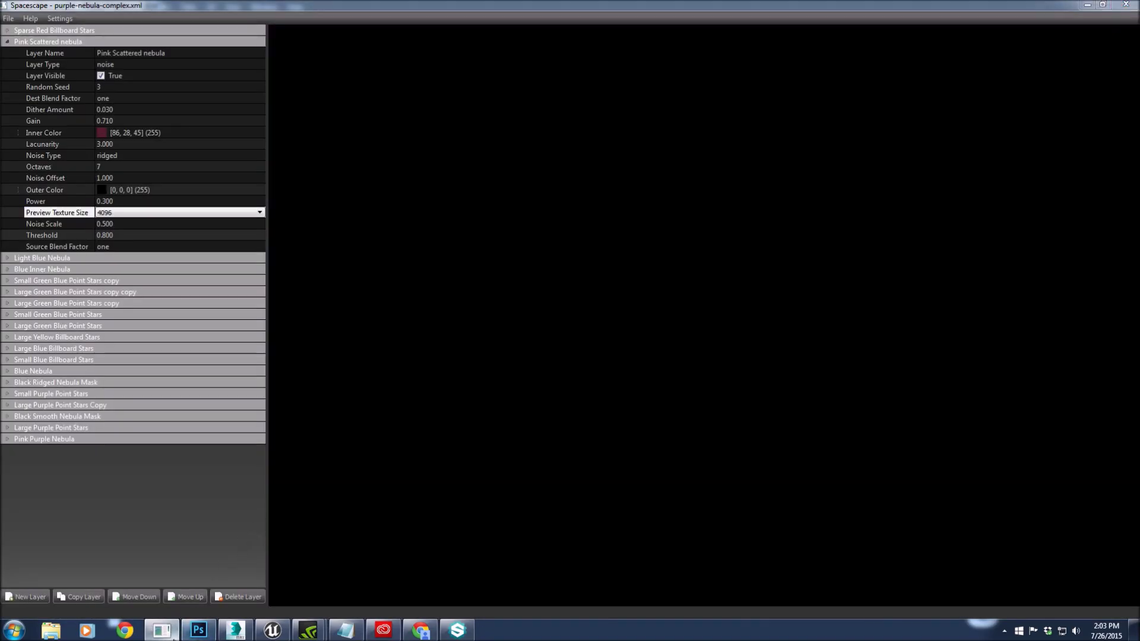
{"action": "left_click", "coordinate": [162, 630]}
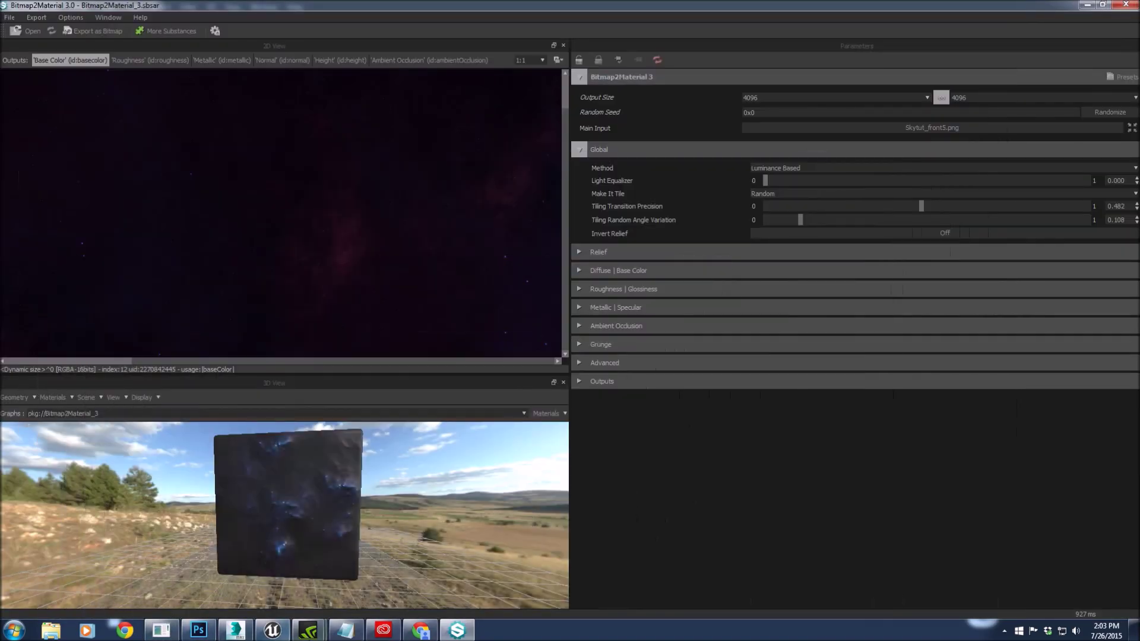
{"action": "left_click", "coordinate": [51, 631]}
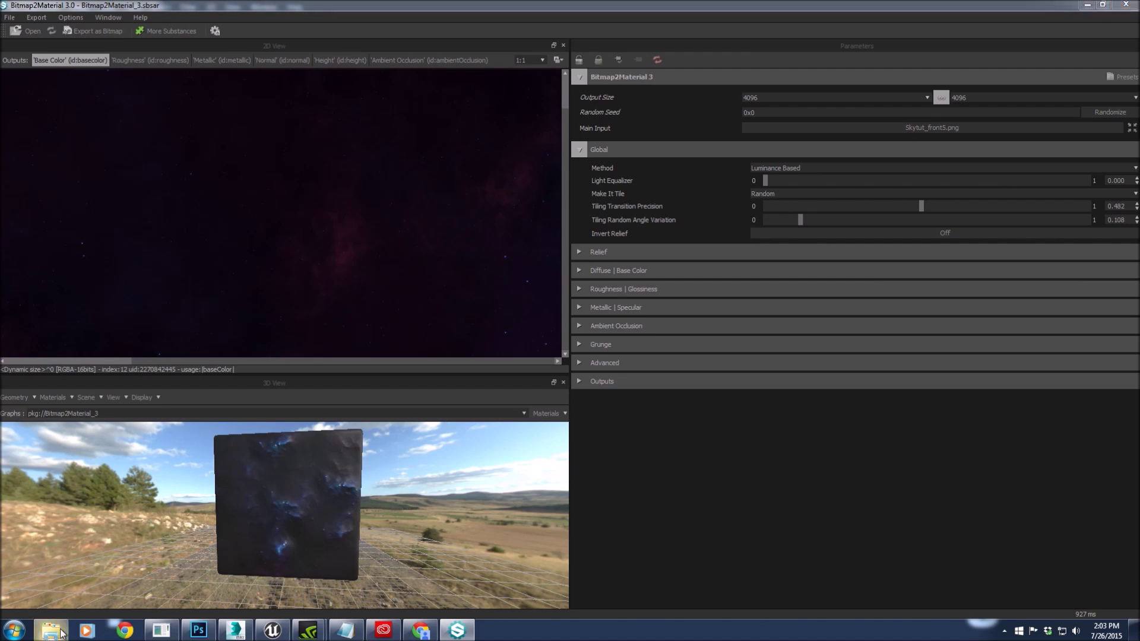
{"action": "left_click", "coordinate": [652, 185]}
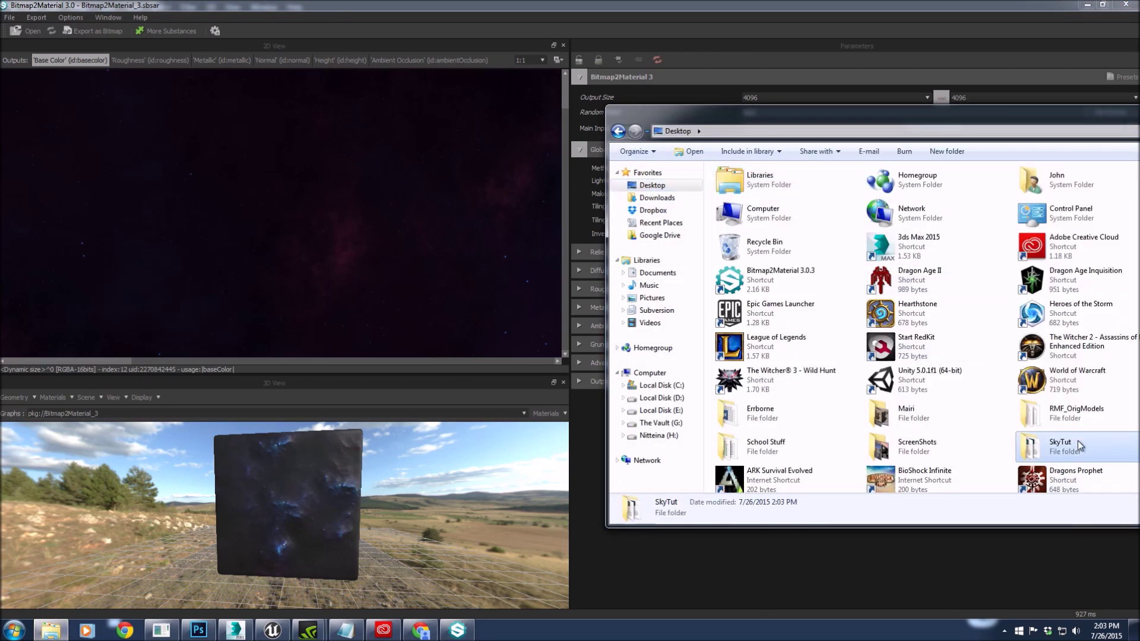
{"action": "double_click", "coordinate": [1078, 444]}
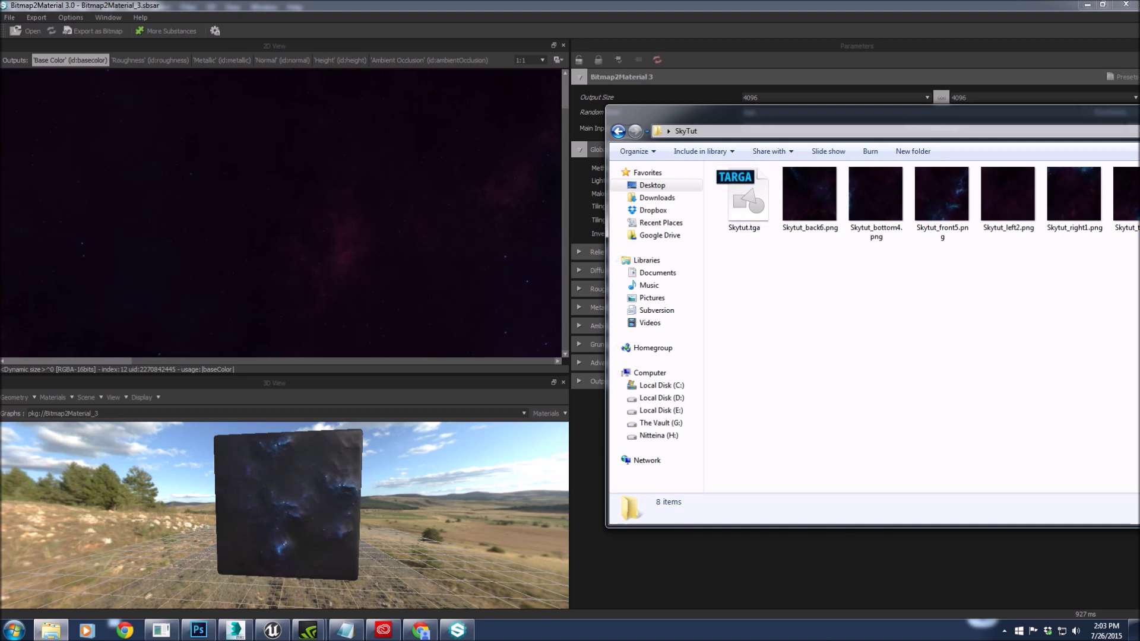
{"action": "left_click_drag", "start_coordinate": [743, 199], "coordinate": [355, 227]}
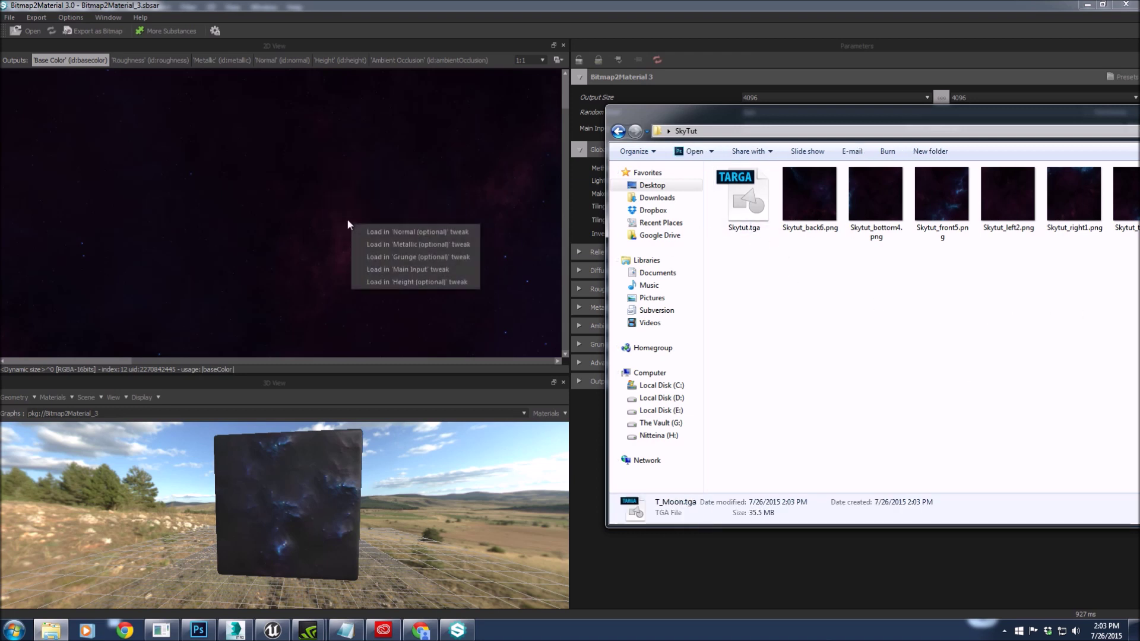
{"action": "left_click", "coordinate": [424, 270]}
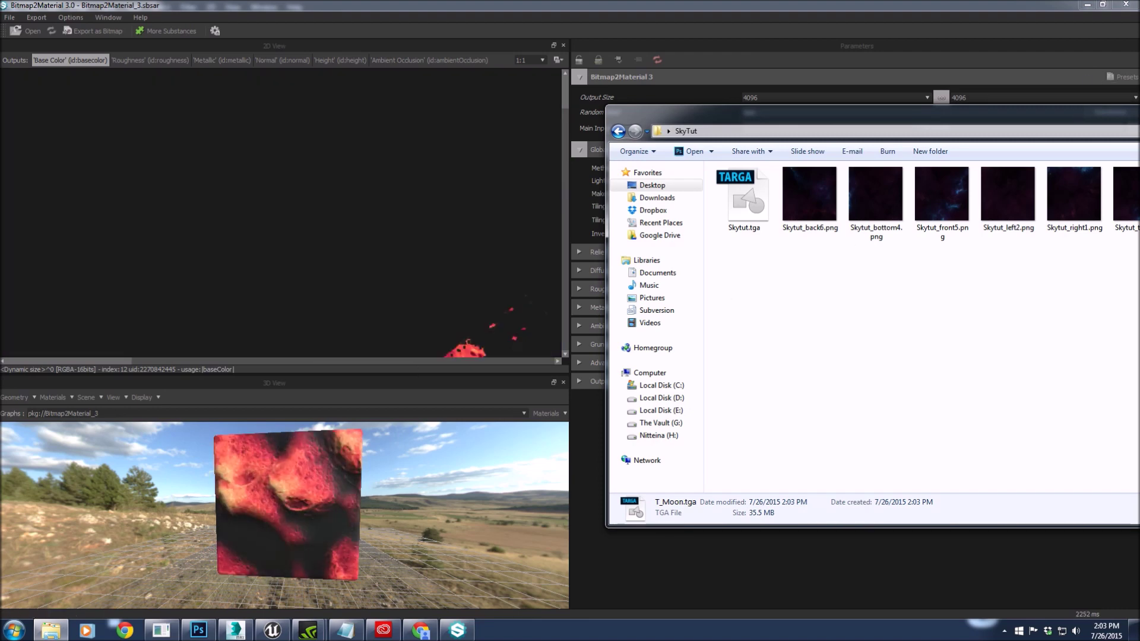
{"action": "key", "text": "alt+Tab"}
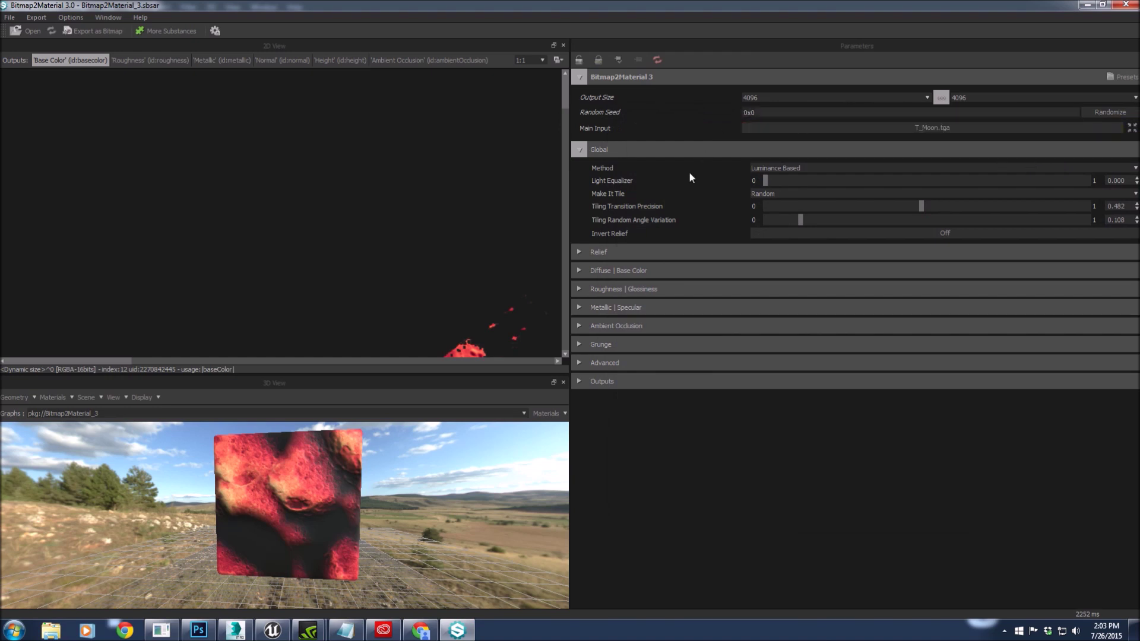
- Set Make It Tile to Off for the moon texture
{"action": "left_click", "coordinate": [755, 195]}
{"action": "left_click", "coordinate": [764, 201]}
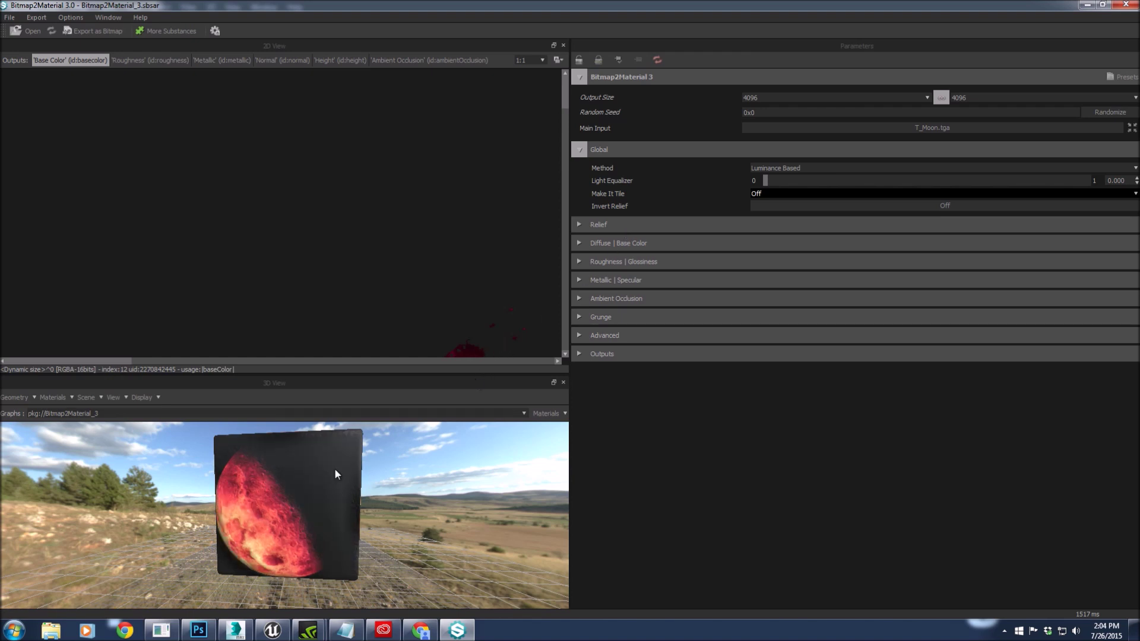
{"action": "left_click_drag", "start_coordinate": [333, 468], "coordinate": [275, 525]}
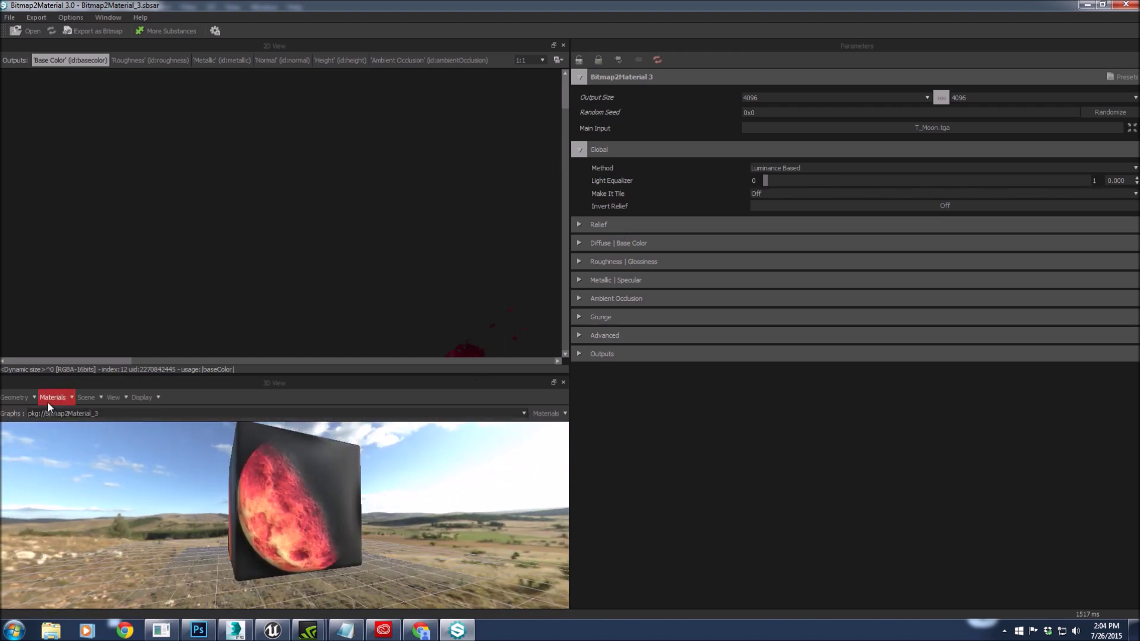
- Preview the moon material on a sphere, orbiting to its shaded side, and open Export as Bitmap
{"action": "left_click", "coordinate": [25, 402]}
{"action": "mouse_move", "coordinate": [29, 418]}
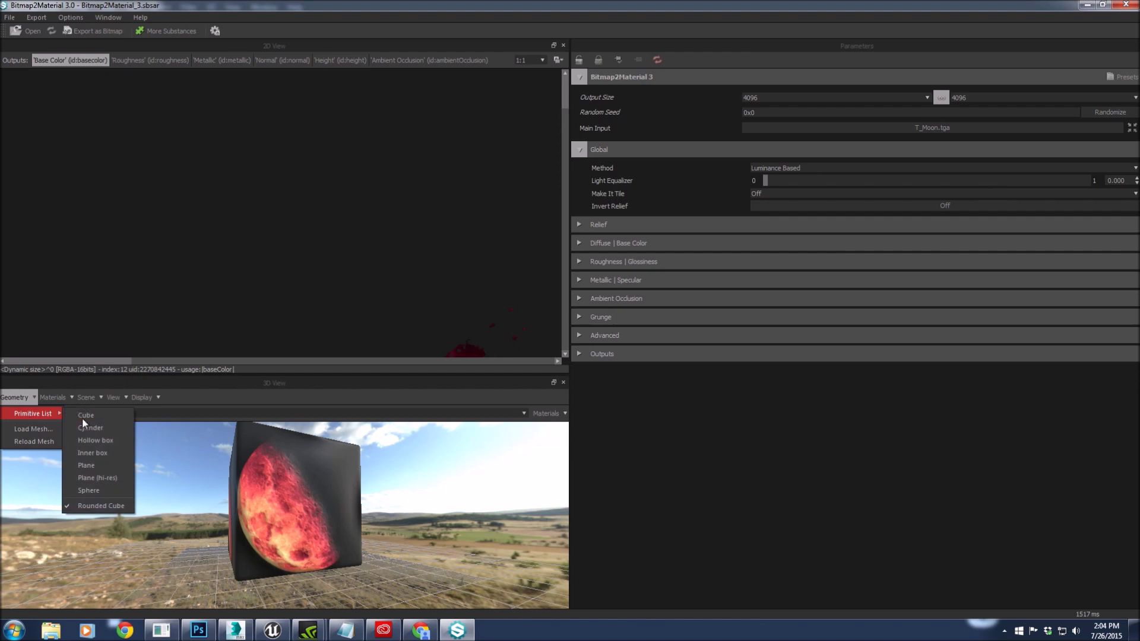
{"action": "left_click", "coordinate": [101, 493]}
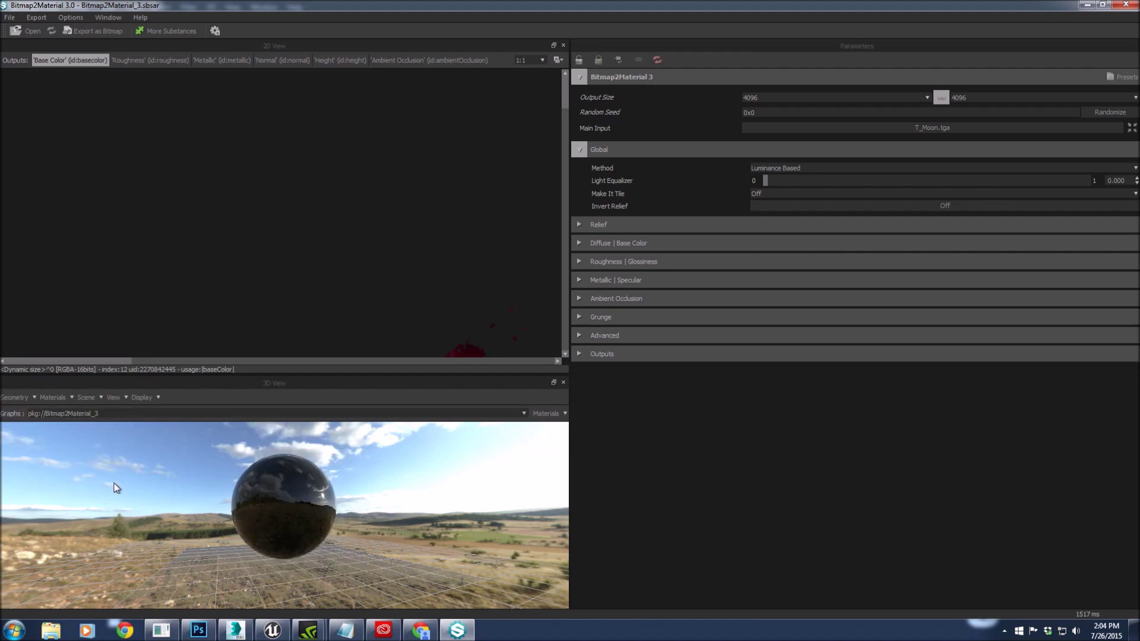
{"action": "left_click_drag", "start_coordinate": [315, 505], "coordinate": [295, 494]}
{"action": "scroll", "coordinate": [271, 522], "scroll_direction": "up", "scroll_amount": 2}
{"action": "scroll", "coordinate": [272, 522], "scroll_direction": "up", "scroll_amount": 2}
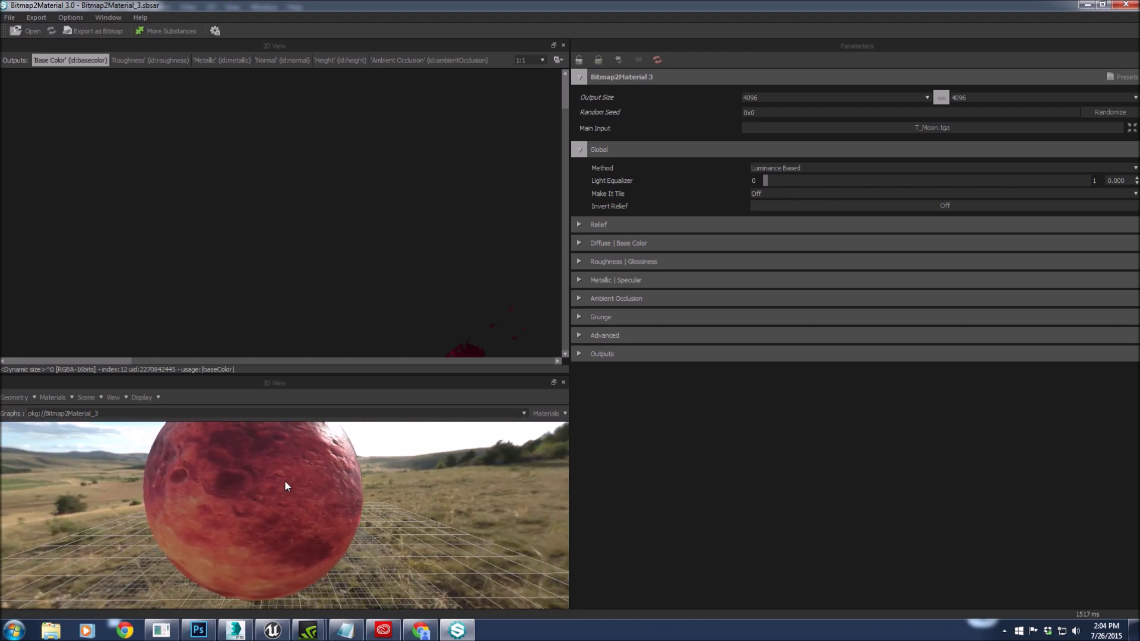
{"action": "left_click_drag", "start_coordinate": [281, 475], "coordinate": [245, 515]}
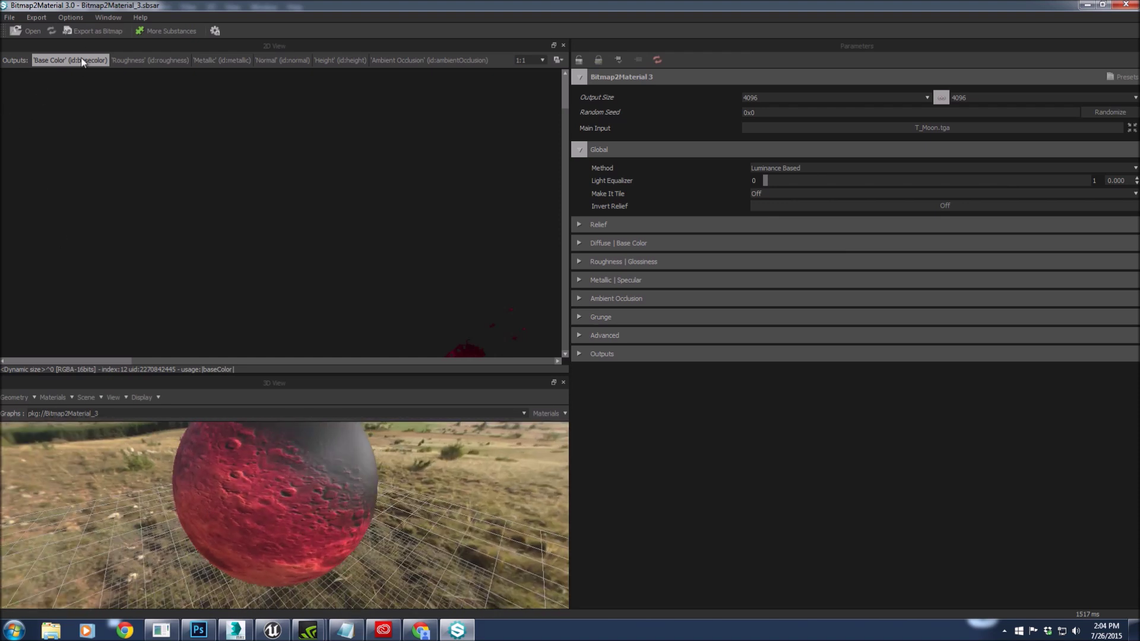
{"action": "left_click", "coordinate": [89, 31]}
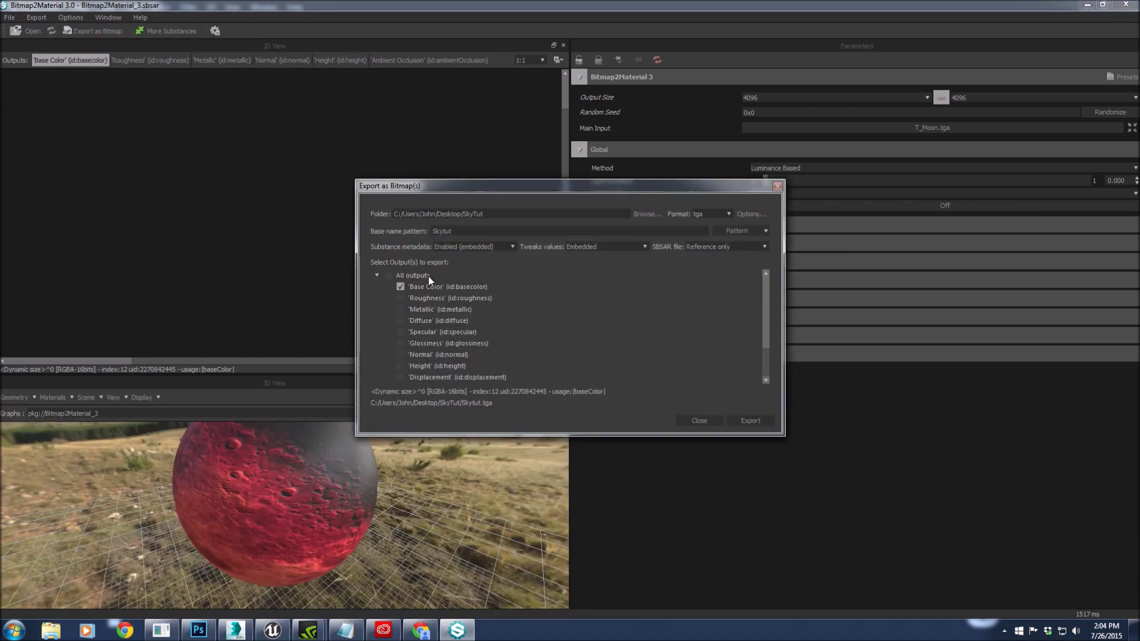
- Export only the Normal map as T_MoonNormal.tga, then minimize Bitmap2Material
{"action": "left_click", "coordinate": [400, 287]}
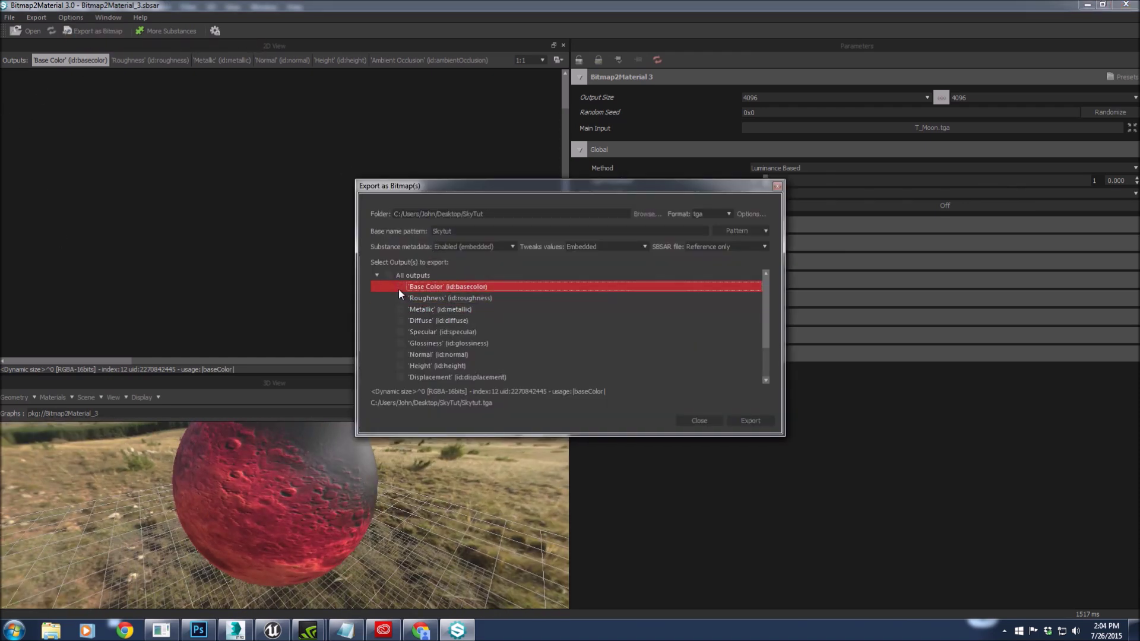
{"action": "left_click", "coordinate": [400, 355]}
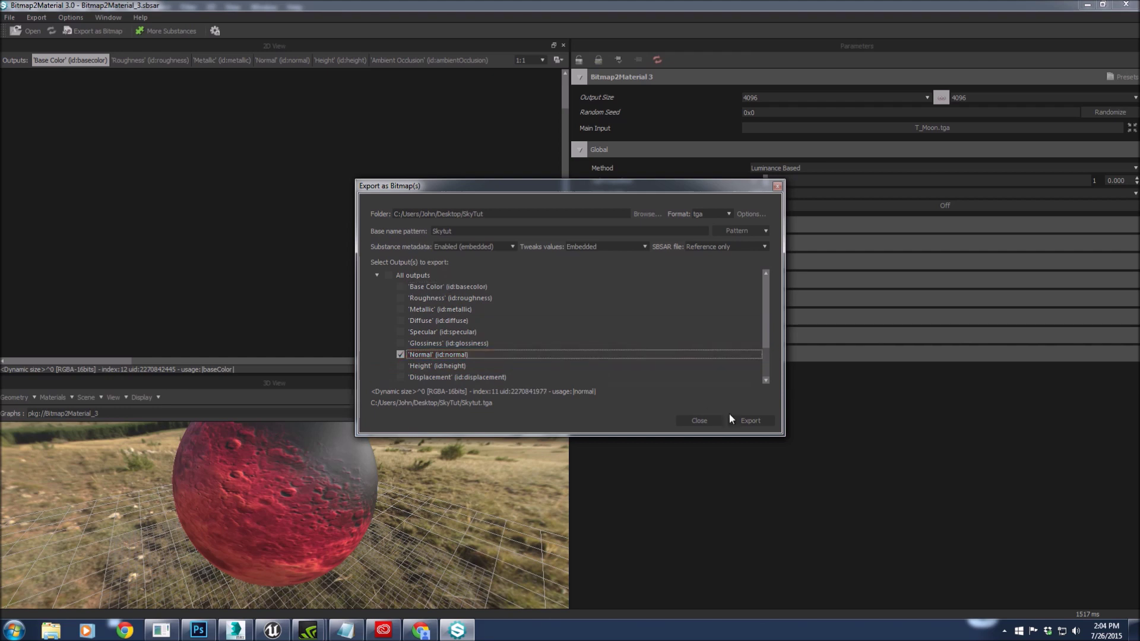
{"action": "left_click", "coordinate": [485, 231]}
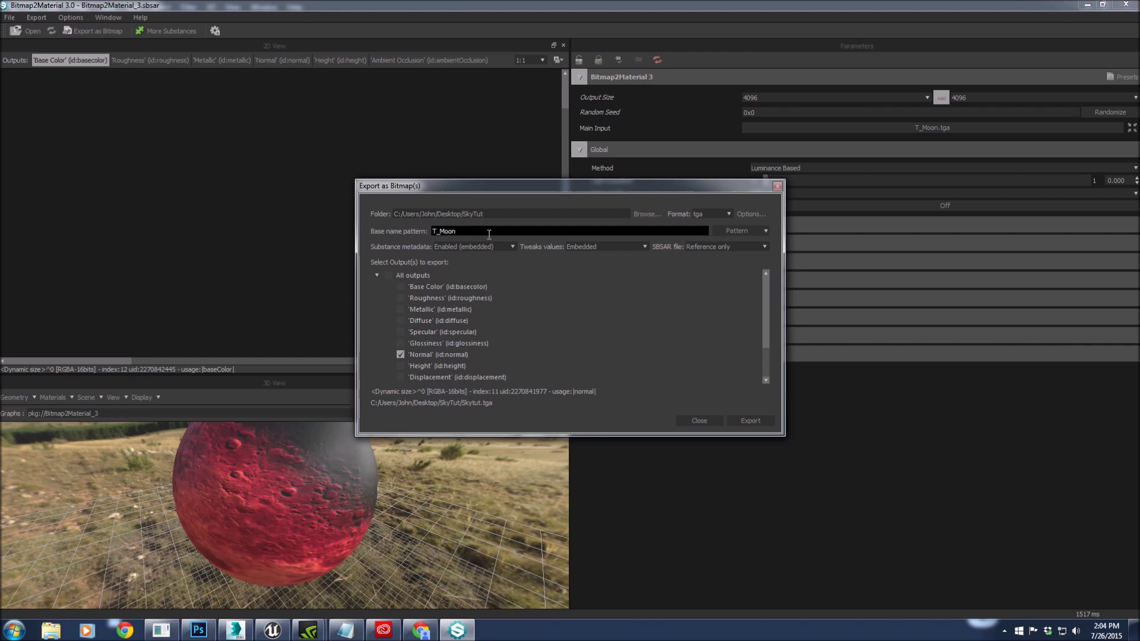
{"action": "left_click", "coordinate": [739, 231]}
{"action": "left_click", "coordinate": [765, 262]}
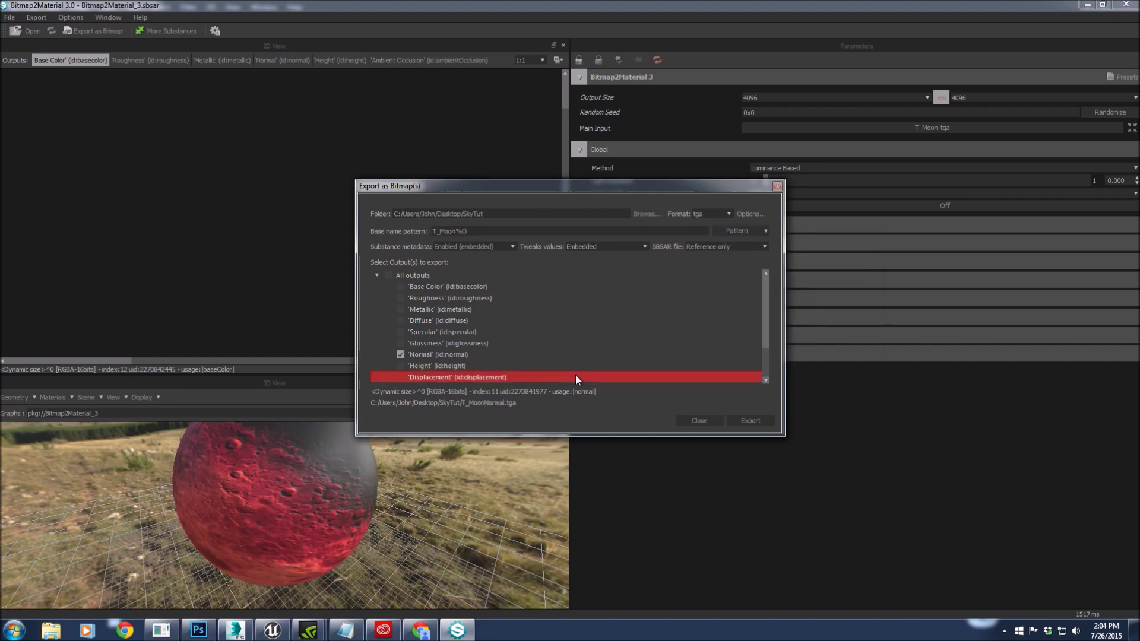
{"action": "left_click", "coordinate": [750, 421]}
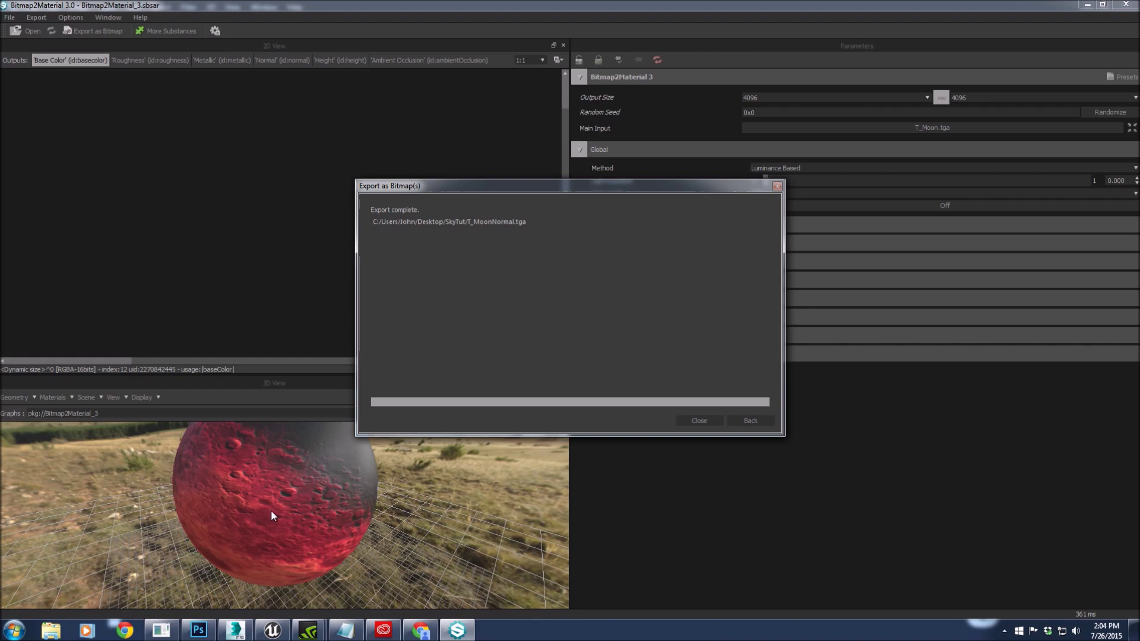
{"action": "left_click", "coordinate": [701, 420]}
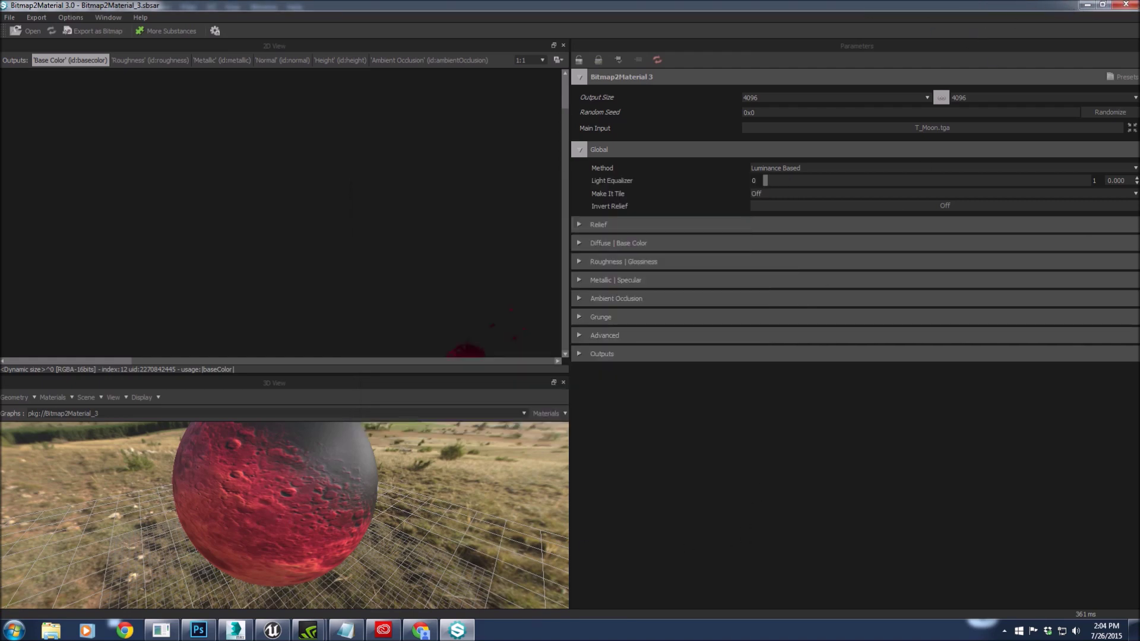
{"action": "left_click", "coordinate": [1088, 5]}
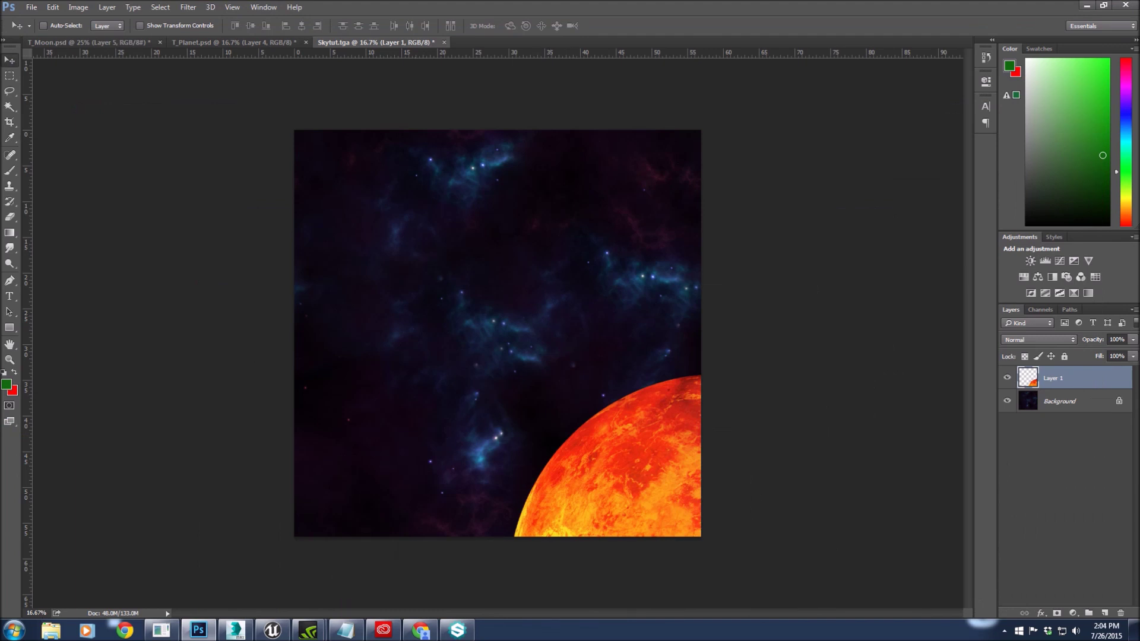
- Create a GeoSphere in the Perspective view of 3ds Max
{"action": "left_click", "coordinate": [237, 632]}
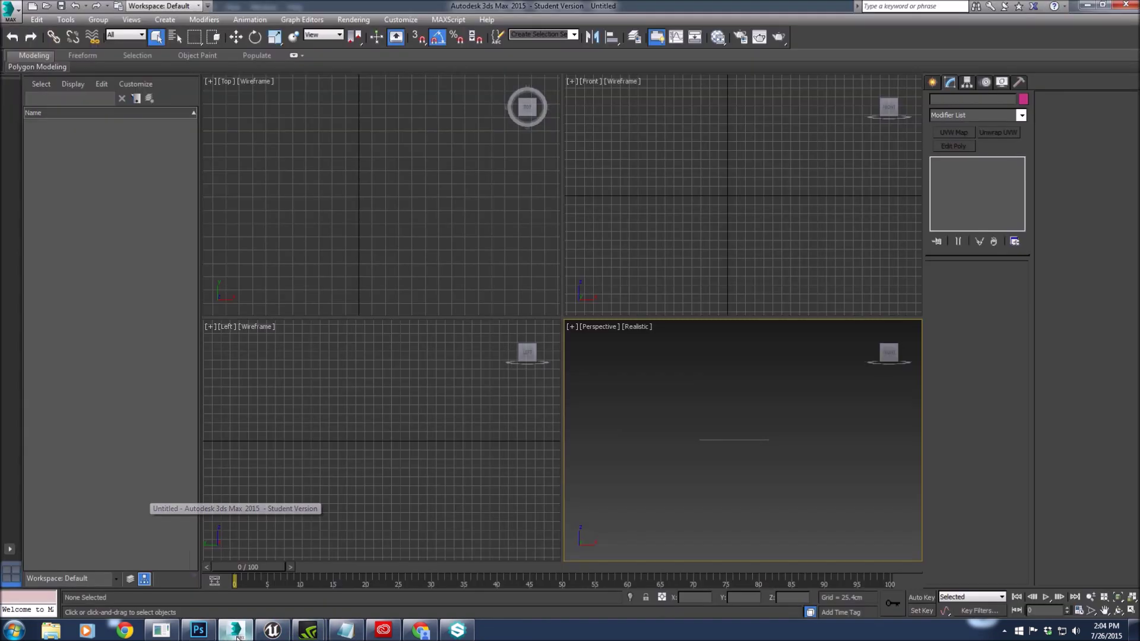
{"action": "left_click", "coordinate": [934, 82]}
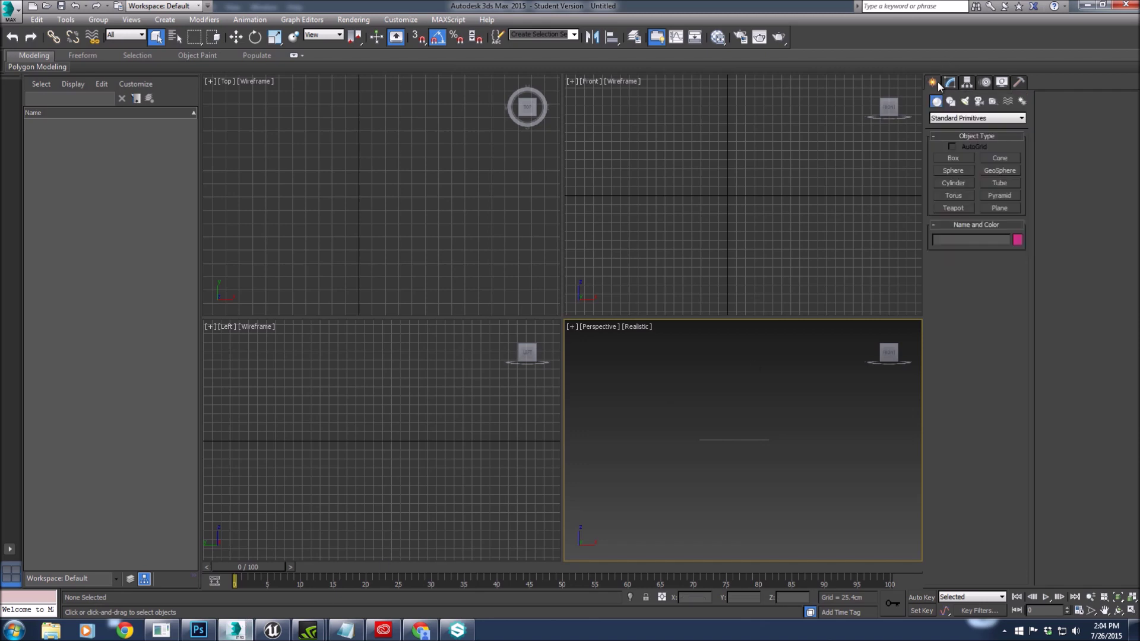
{"action": "left_click", "coordinate": [998, 171]}
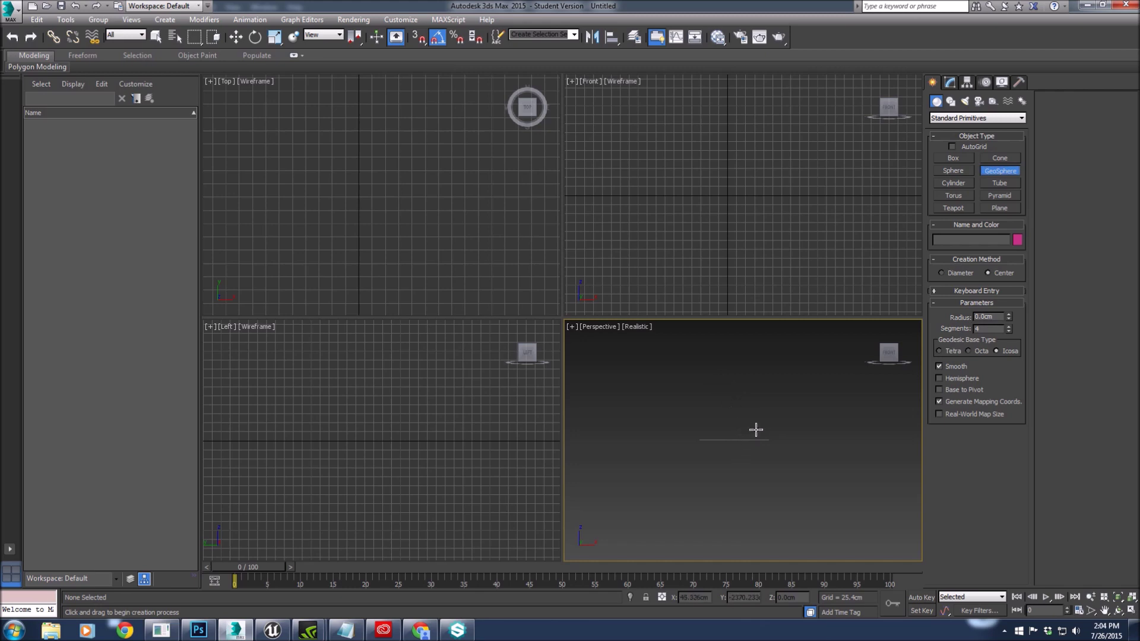
{"action": "middle_click_drag", "start_coordinate": [756, 430], "coordinate": [741, 492], "text": "alt"}
{"action": "left_click_drag", "start_coordinate": [741, 492], "coordinate": [771, 485]}
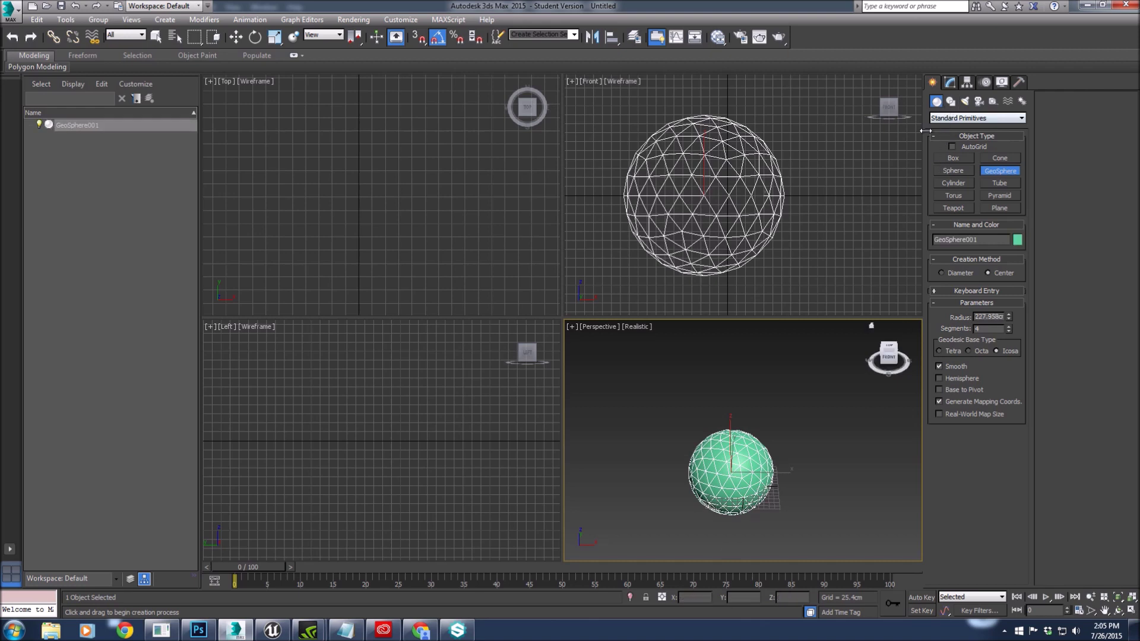
- Add Edit Poly and delete the sphere's lower-half edges in Front view, leaving a dome
{"action": "left_click", "coordinate": [951, 83]}
{"action": "left_click", "coordinate": [960, 147]}
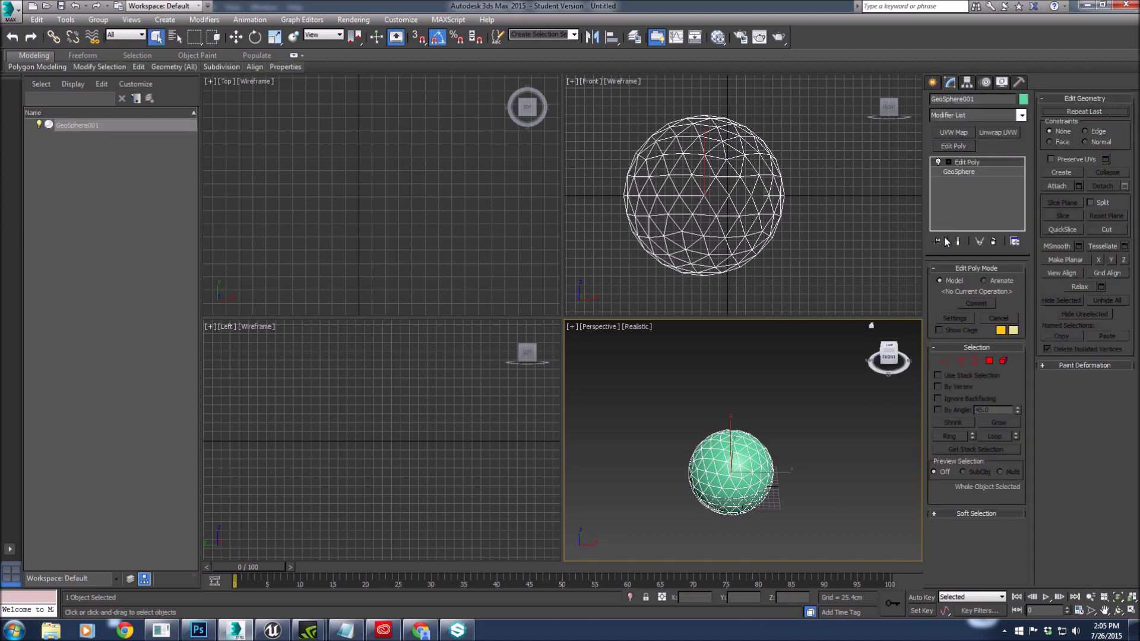
{"action": "left_click", "coordinate": [960, 360]}
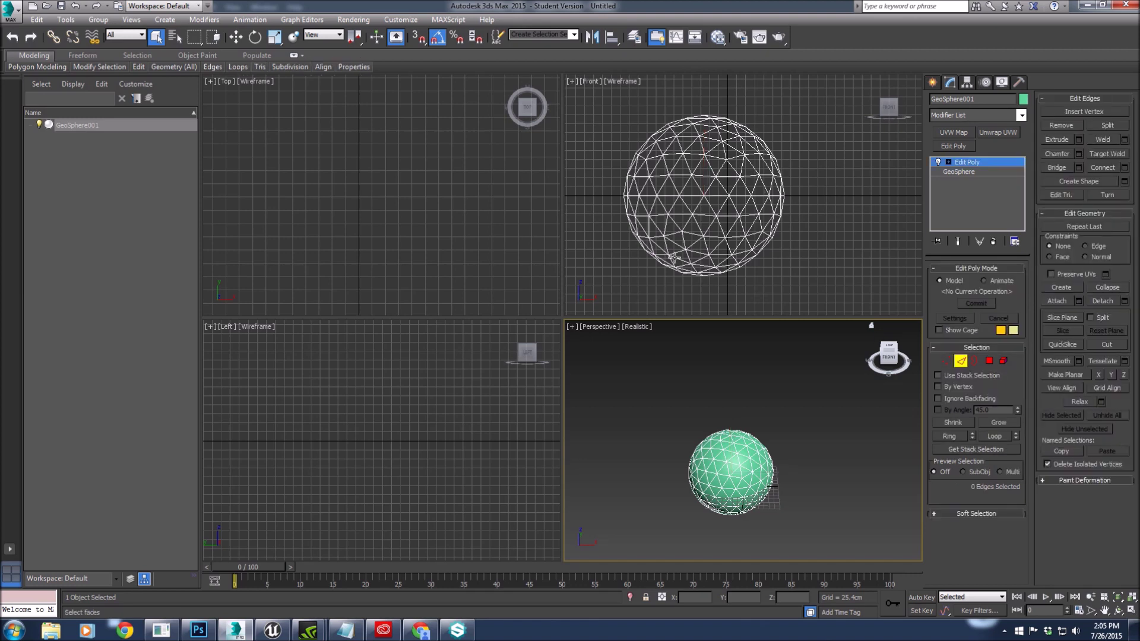
{"action": "left_click", "coordinate": [611, 207]}
{"action": "left_click_drag", "start_coordinate": [836, 288], "coordinate": [835, 287]}
{"action": "key", "text": "Delete"}
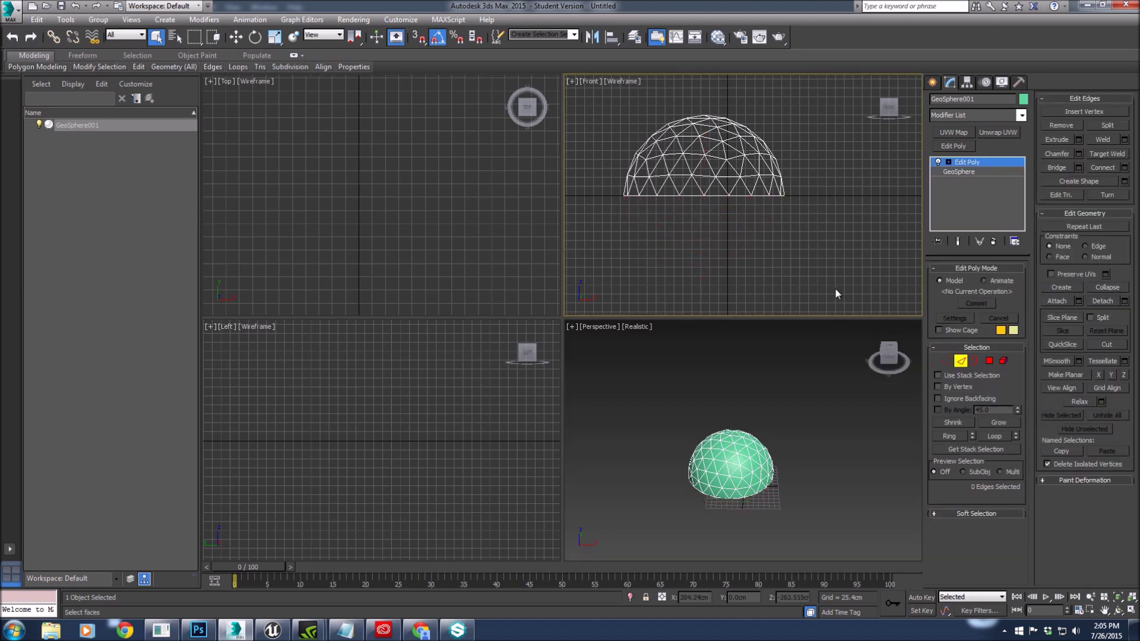
{"action": "left_click", "coordinate": [960, 361]}
- Rotate the dome 90 degrees about the X axis
{"action": "right_click", "coordinate": [649, 432]}
{"action": "key", "text": "e"}
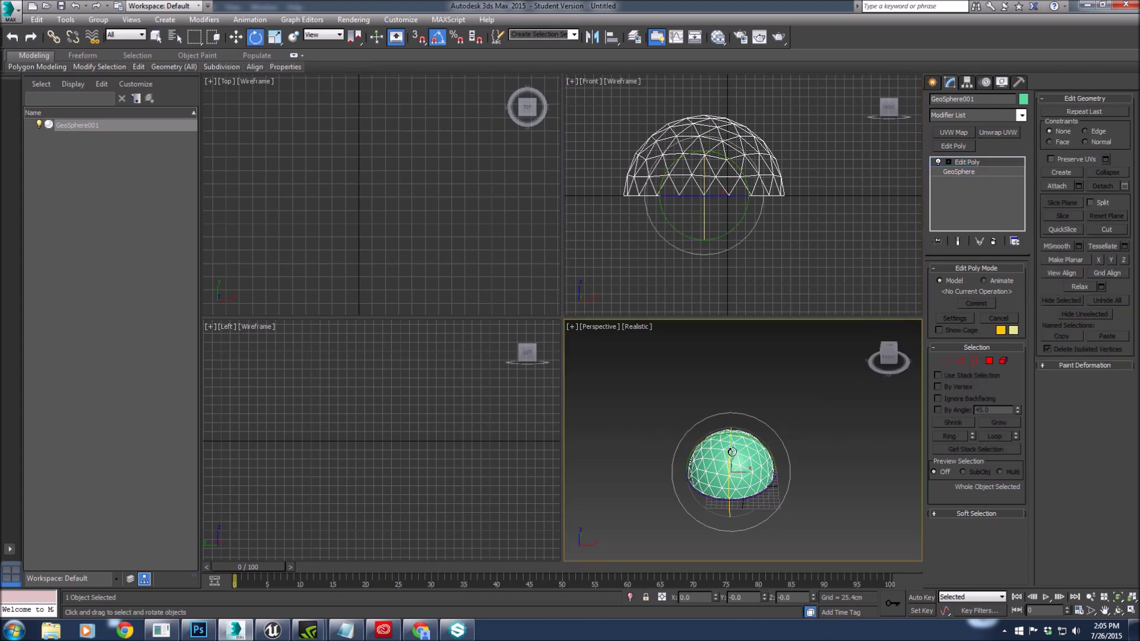
{"action": "left_click_drag", "start_coordinate": [732, 452], "coordinate": [727, 499]}
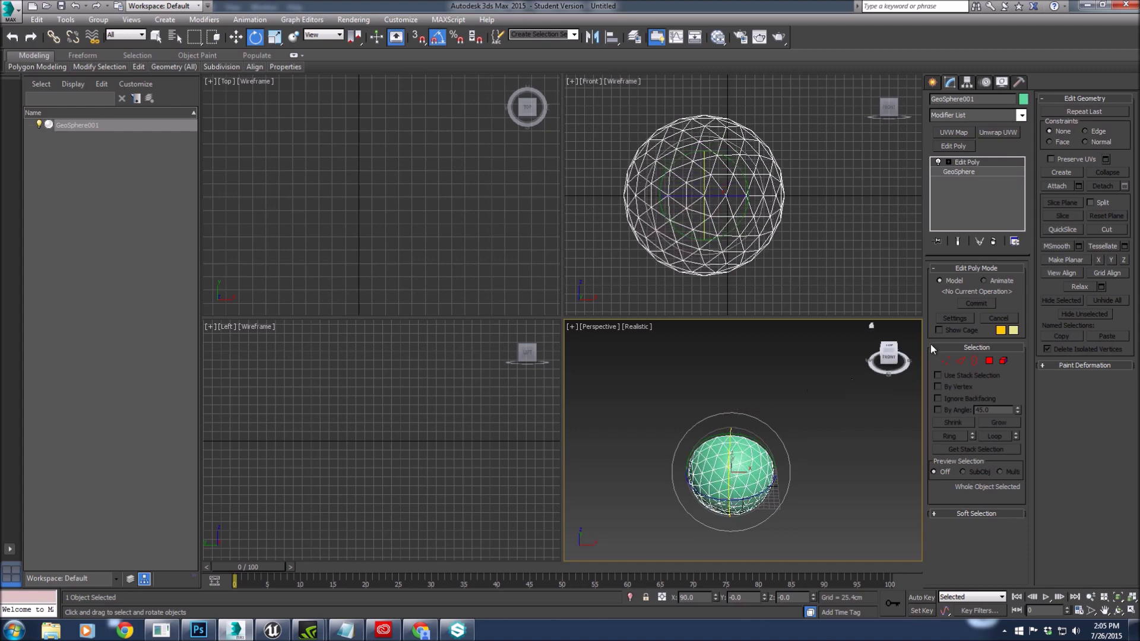
- Add a planar UVW Map, collapse the stack, and add an Unwrap UVW modifier
{"action": "left_click", "coordinate": [954, 133]}
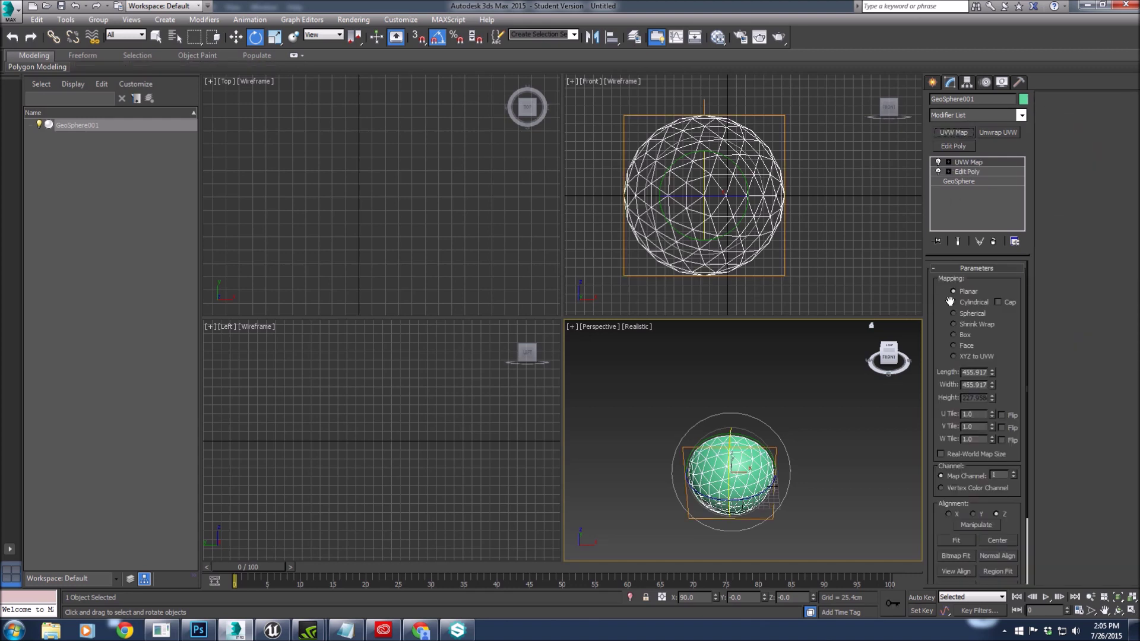
{"action": "right_click", "coordinate": [975, 214]}
{"action": "left_click", "coordinate": [1001, 331]}
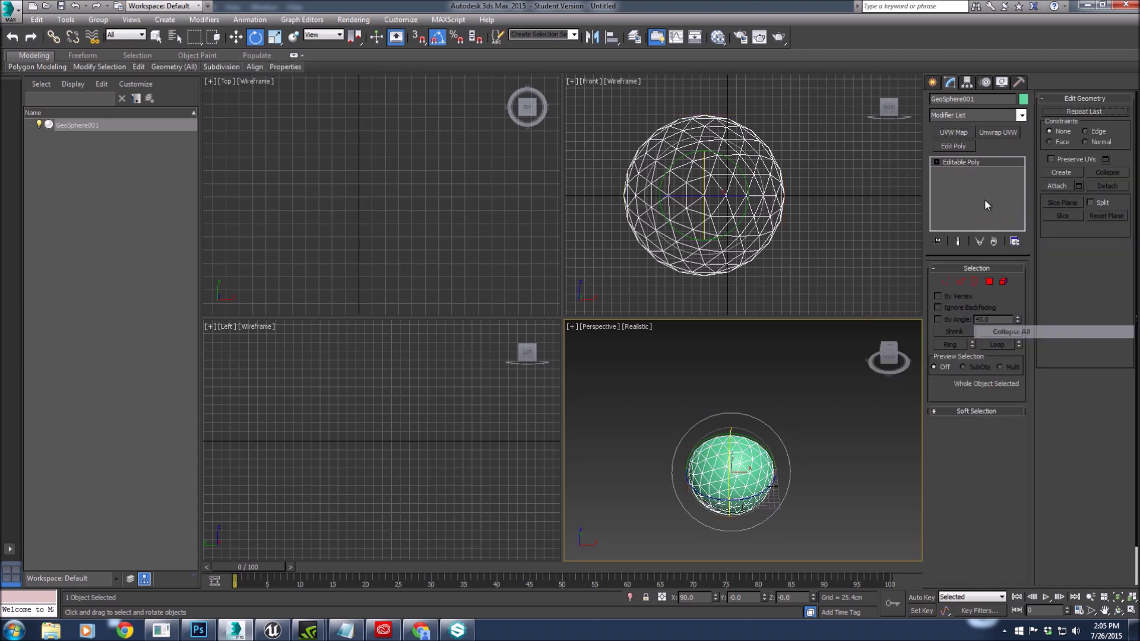
{"action": "left_click", "coordinate": [996, 132]}
- Relax the dome's UVs in the UV Editor with Keep Boundary Points Fixed checked
{"action": "left_click", "coordinate": [999, 407]}
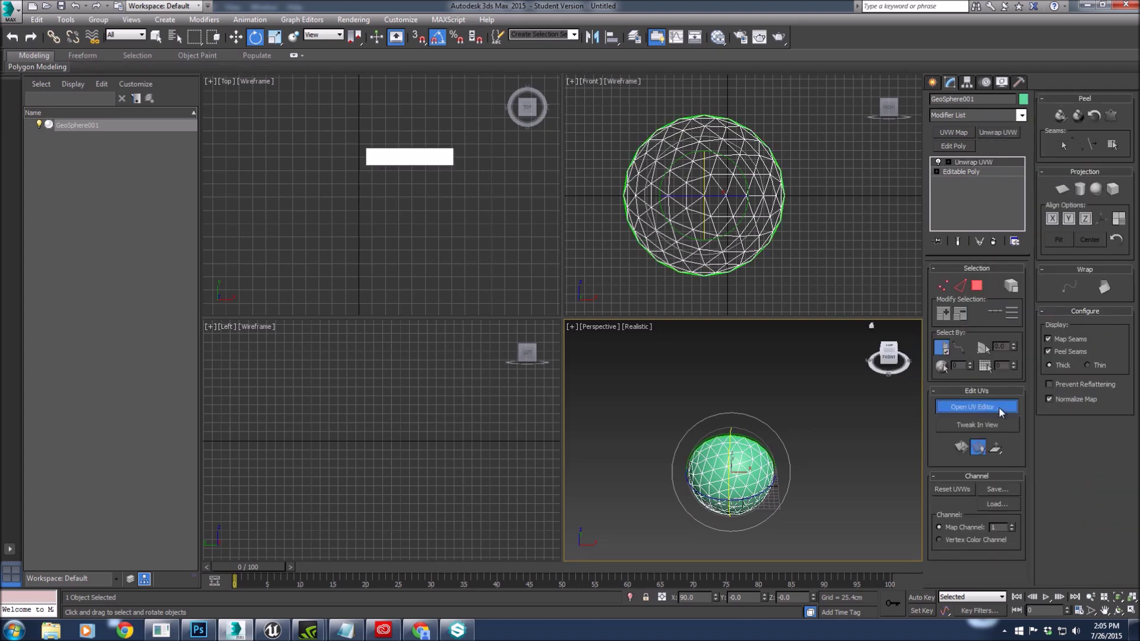
{"action": "left_click", "coordinate": [73, 70]}
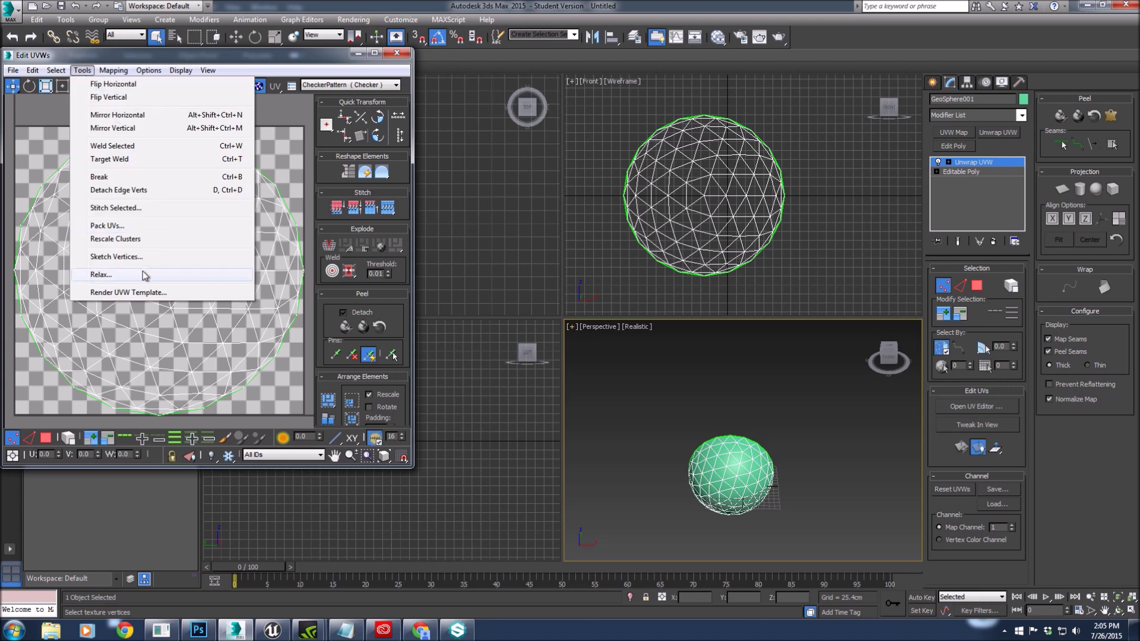
{"action": "left_click", "coordinate": [142, 275]}
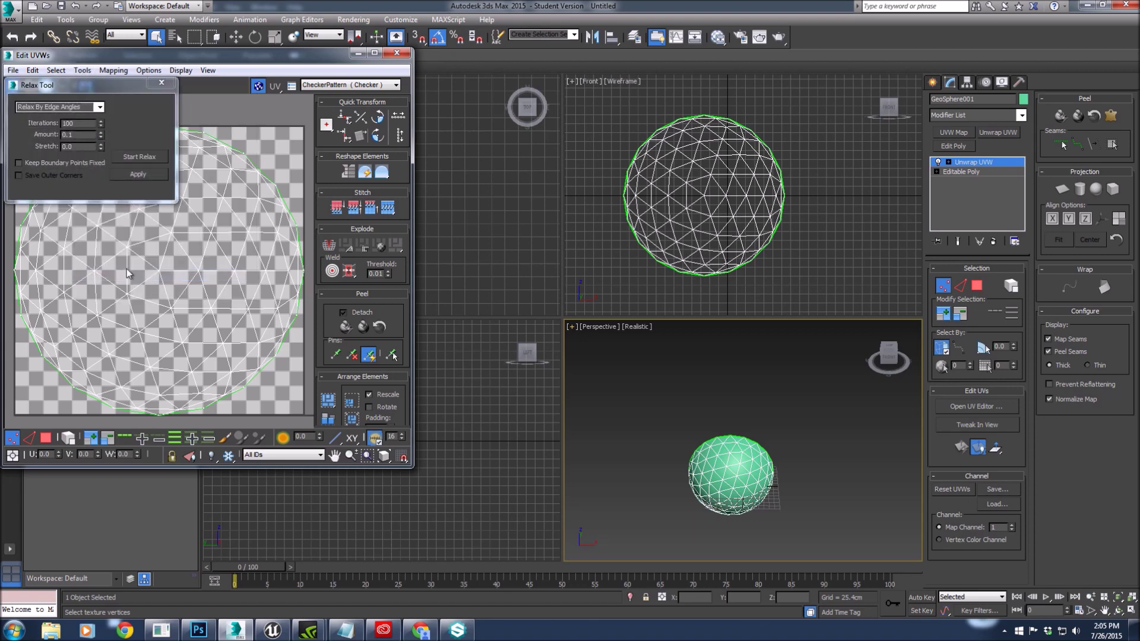
{"action": "left_click", "coordinate": [28, 162]}
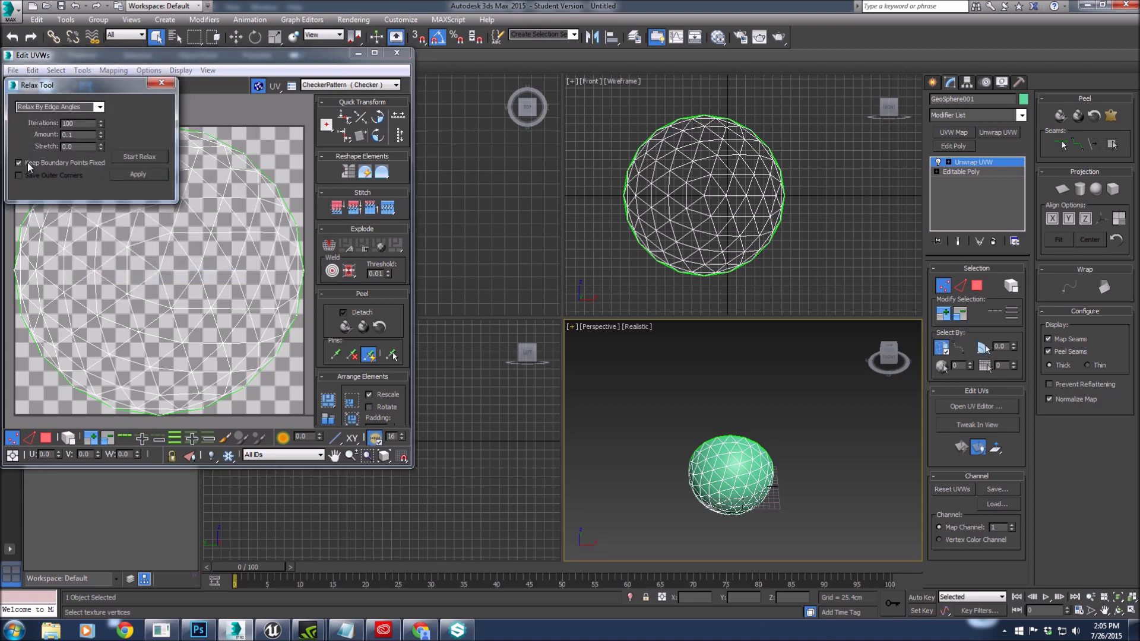
{"action": "left_click", "coordinate": [140, 155]}
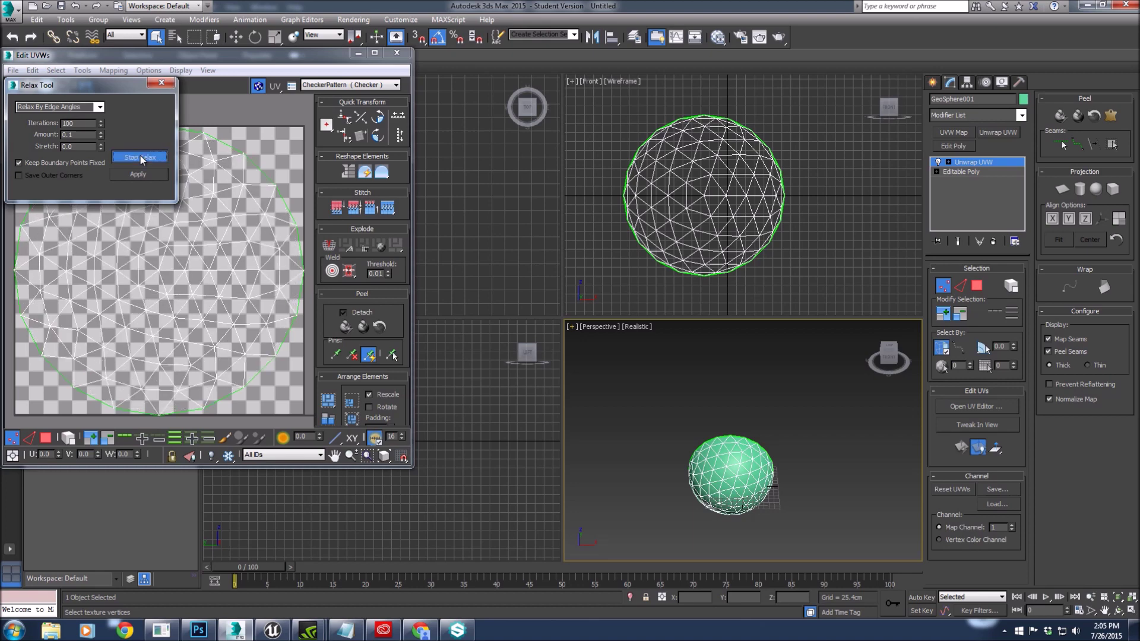
{"action": "left_click", "coordinate": [161, 83]}
{"action": "left_click", "coordinate": [397, 52]}
{"action": "right_click", "coordinate": [981, 192]}
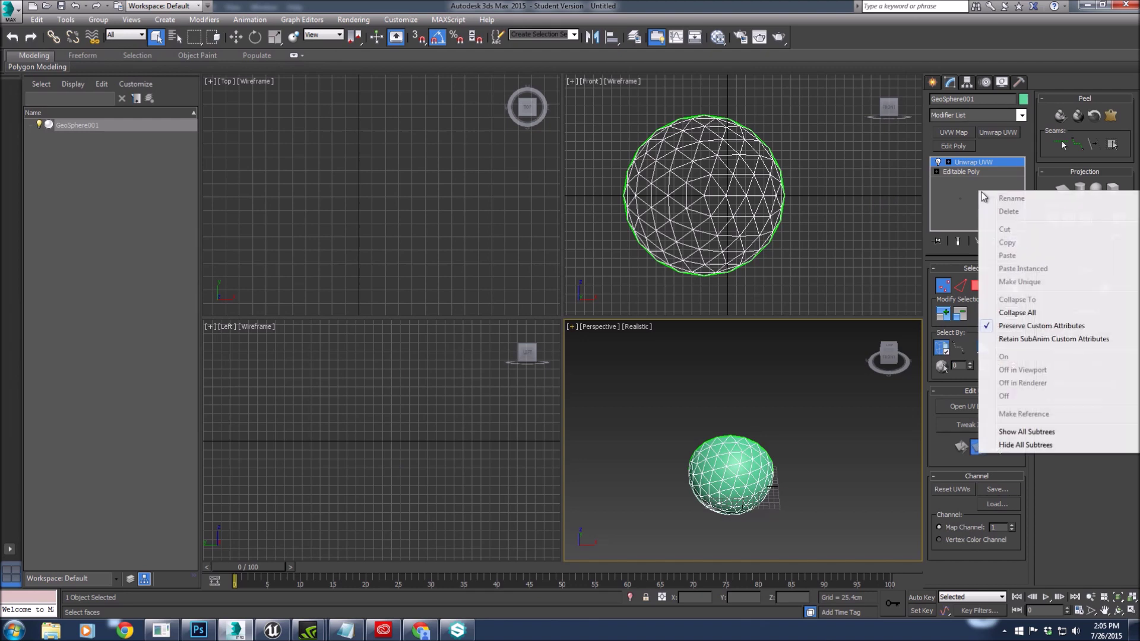
- Collapse the unwrap into the poly and add a Smooth modifier with Auto Smooth on
{"action": "left_click", "coordinate": [1002, 302]}
{"action": "left_click", "coordinate": [983, 117]}
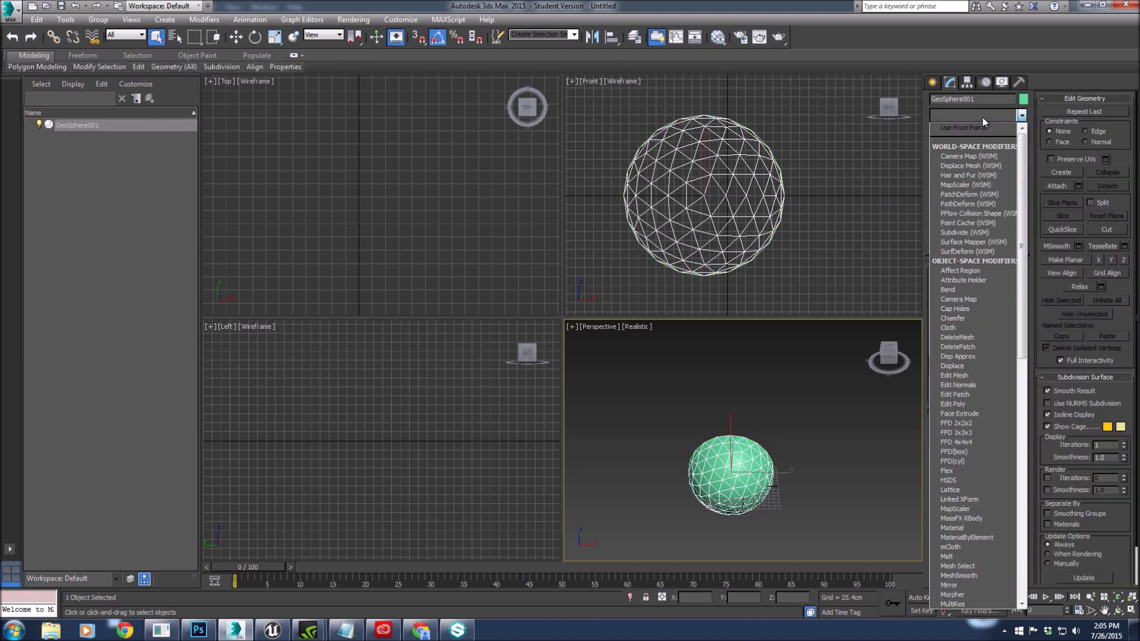
{"action": "key", "text": "s"}
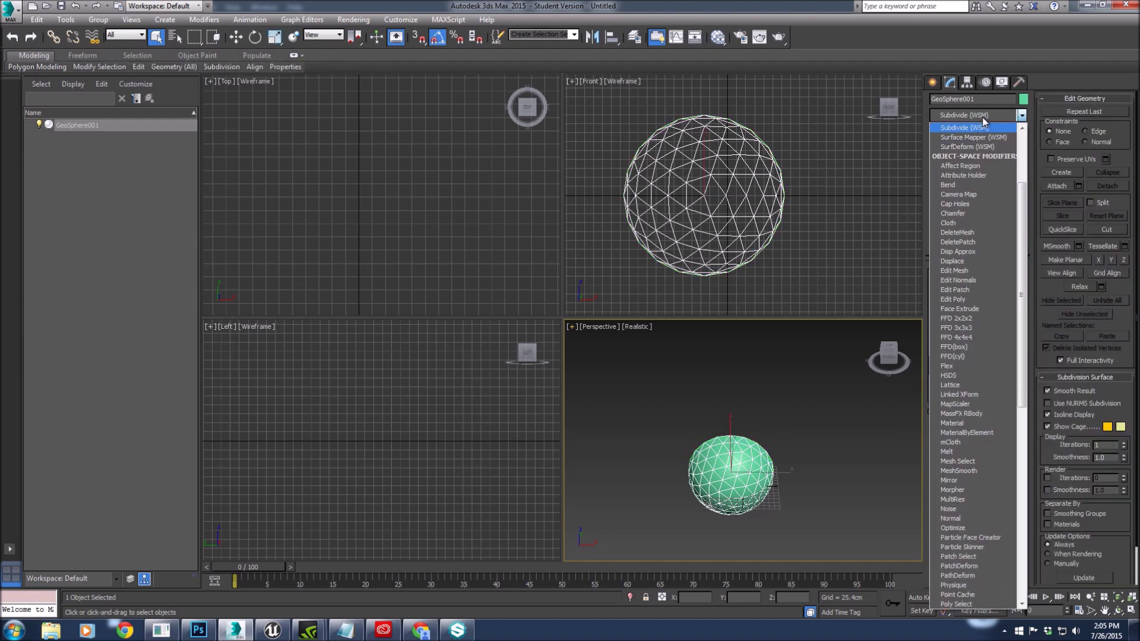
{"action": "scroll", "coordinate": [971, 556], "scroll_direction": "down", "scroll_amount": 4}
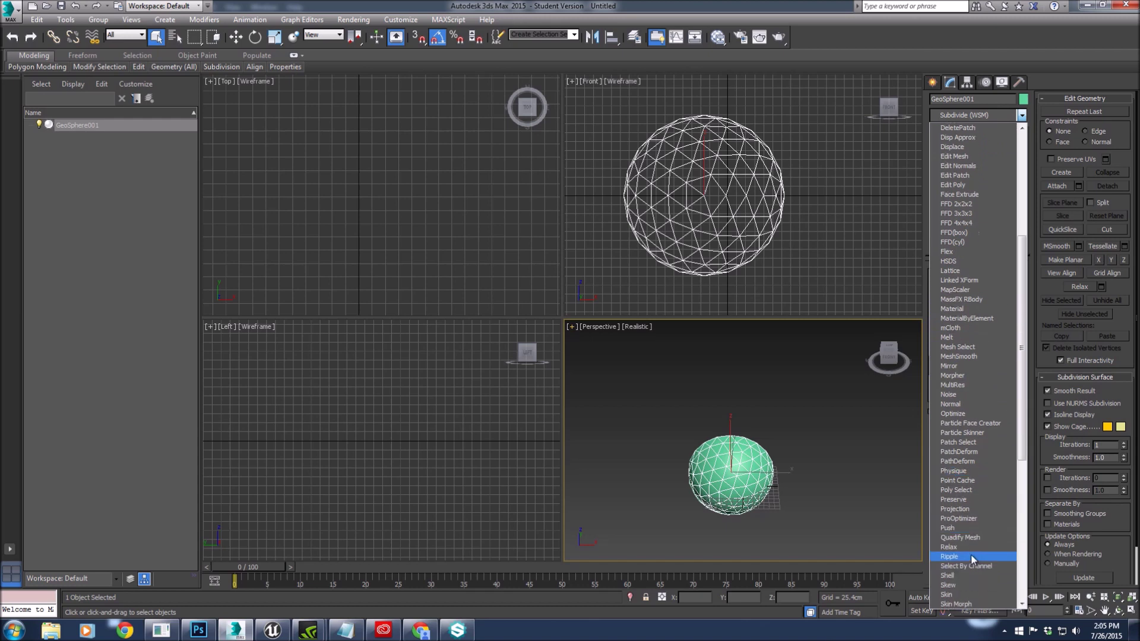
{"action": "scroll", "coordinate": [971, 556], "scroll_direction": "down", "scroll_amount": 3}
{"action": "left_click", "coordinate": [963, 556]}
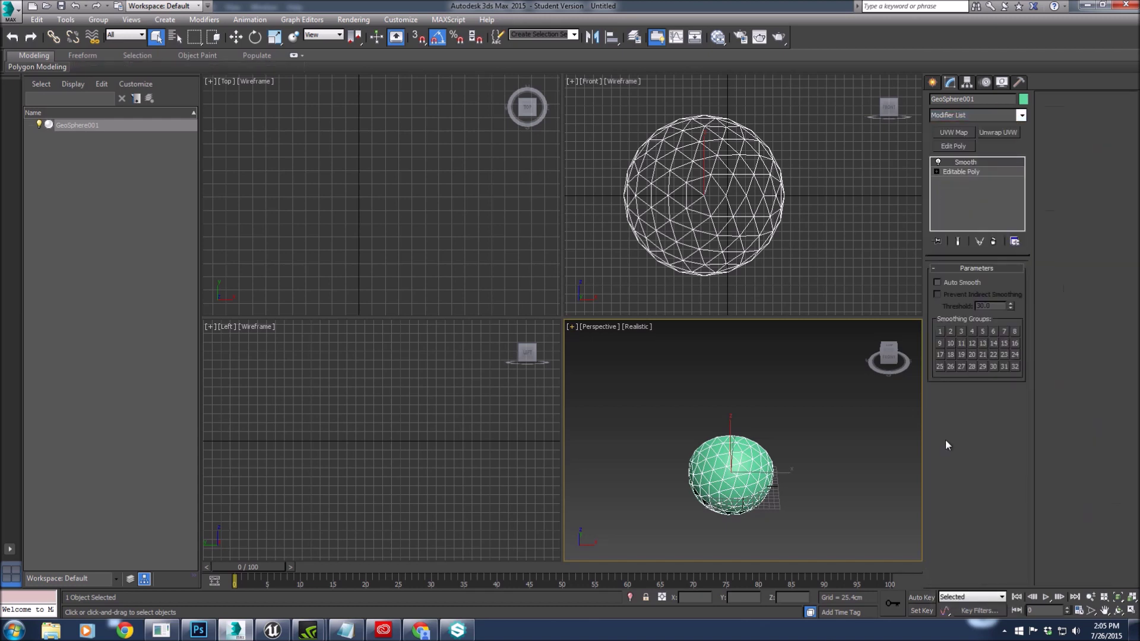
{"action": "left_click", "coordinate": [938, 283]}
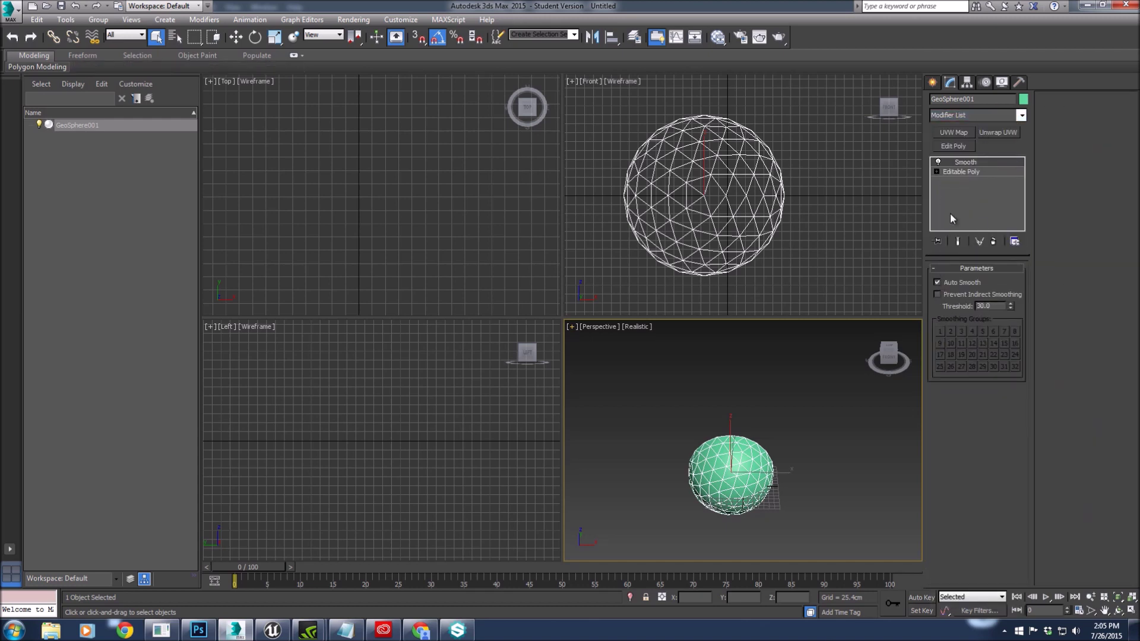
- Collapse the Smooth modifier into the single Editable Poly
{"action": "right_click", "coordinate": [950, 202]}
{"action": "left_click", "coordinate": [1003, 325]}
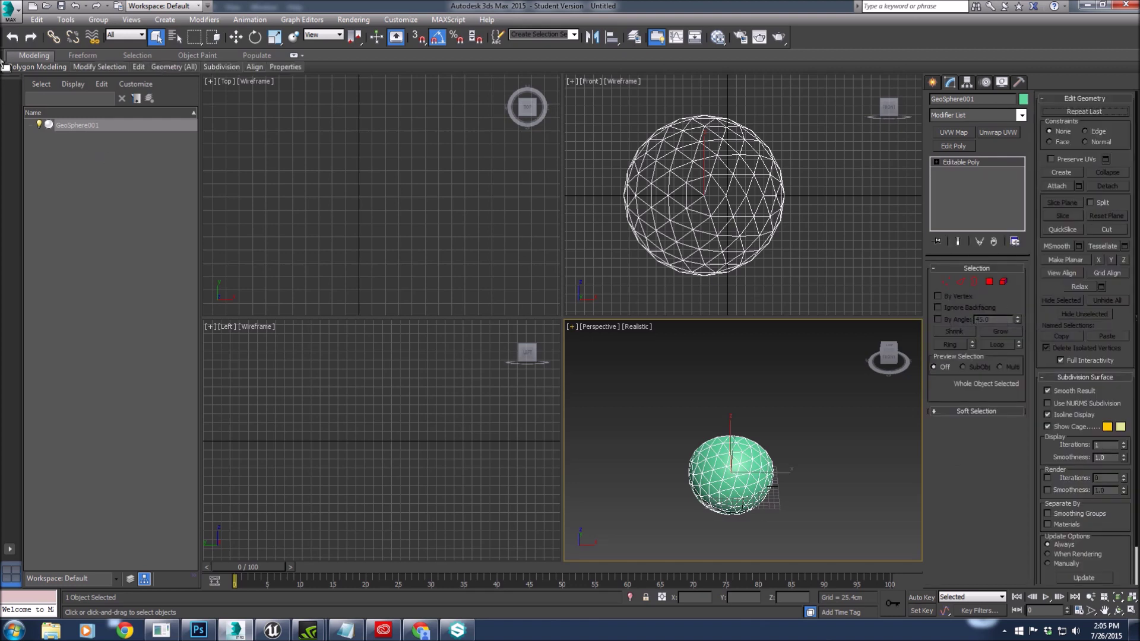
{"action": "left_click", "coordinate": [11, 10]}
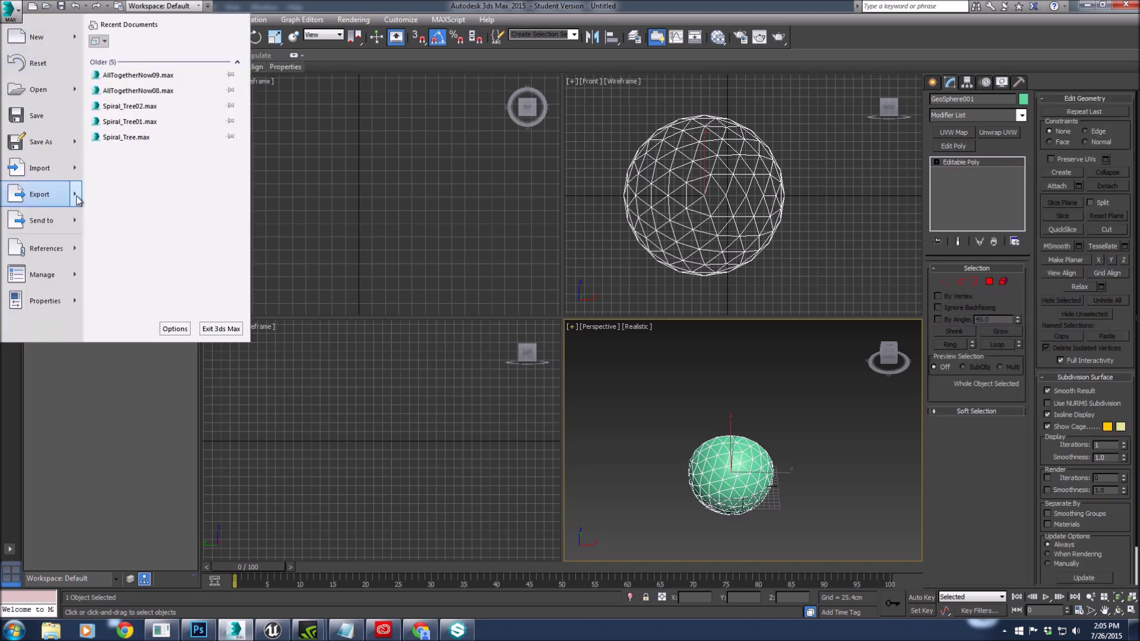
- Export the selected dome as SM_Moon.fbx into SkyTut, then minimize 3ds Max and Photoshop
{"action": "mouse_move", "coordinate": [78, 199]}
{"action": "left_click", "coordinate": [150, 103]}
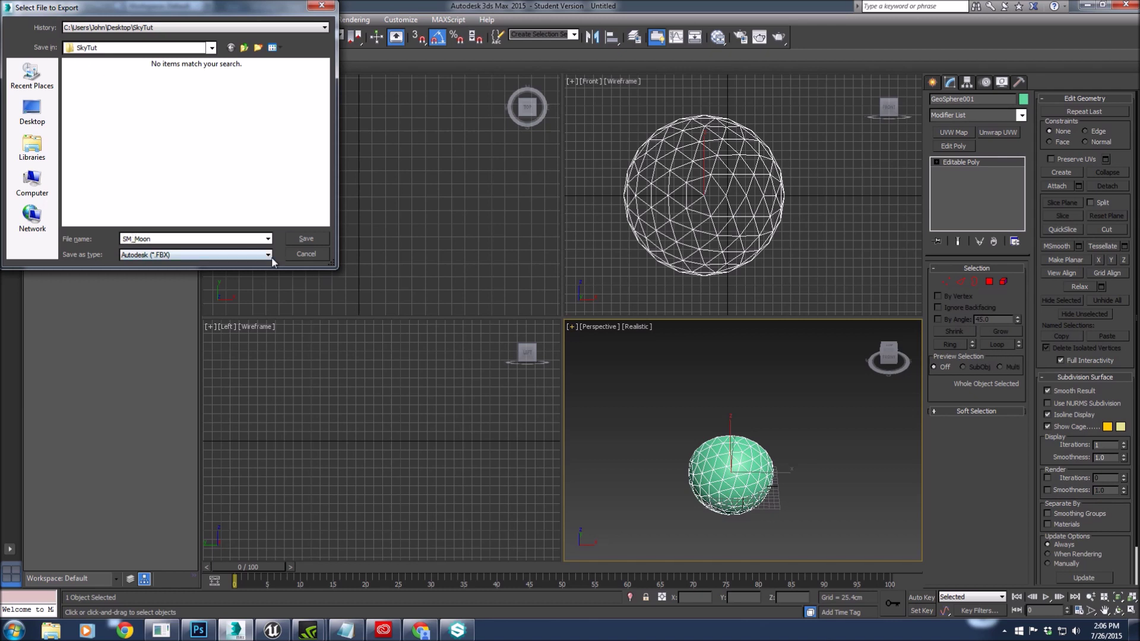
{"action": "left_click", "coordinate": [311, 241]}
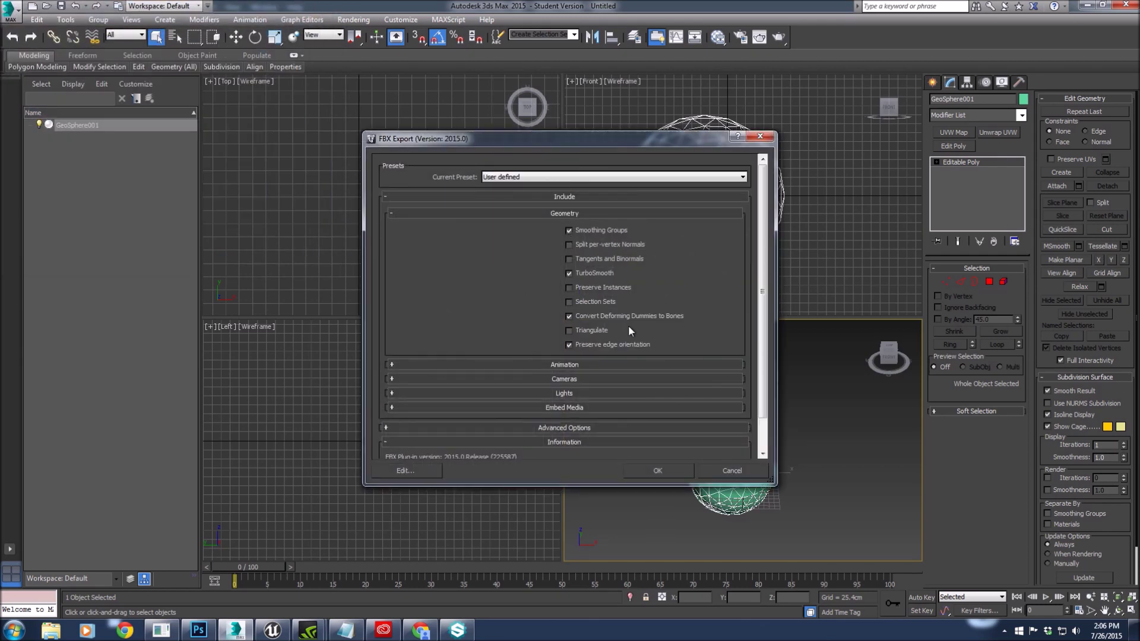
{"action": "left_click", "coordinate": [664, 468]}
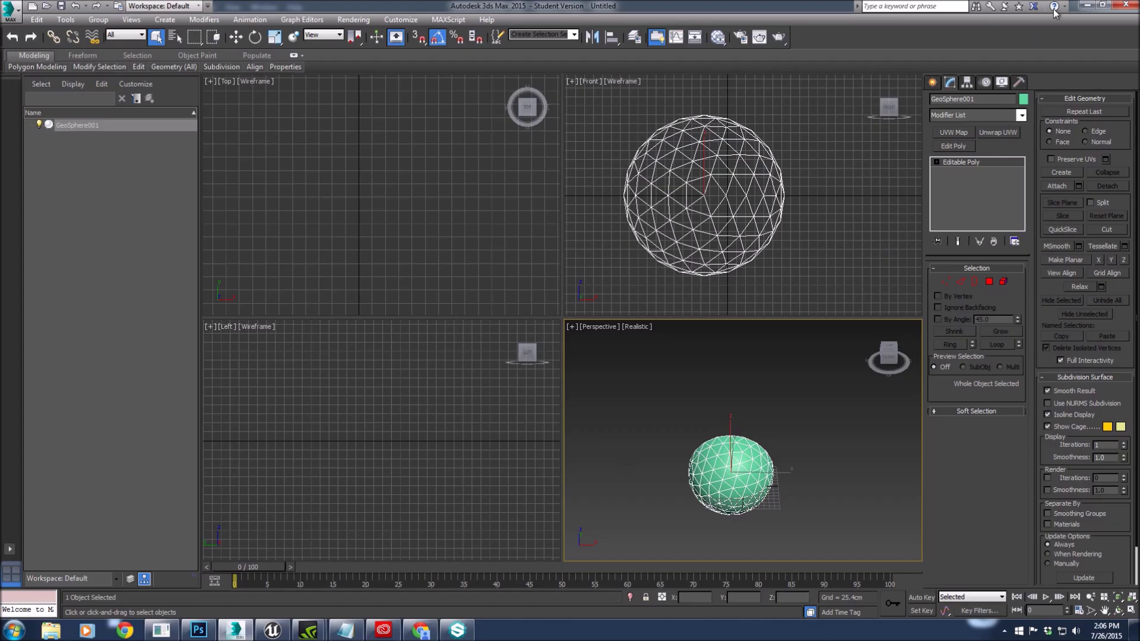
{"action": "left_click", "coordinate": [1085, 5]}
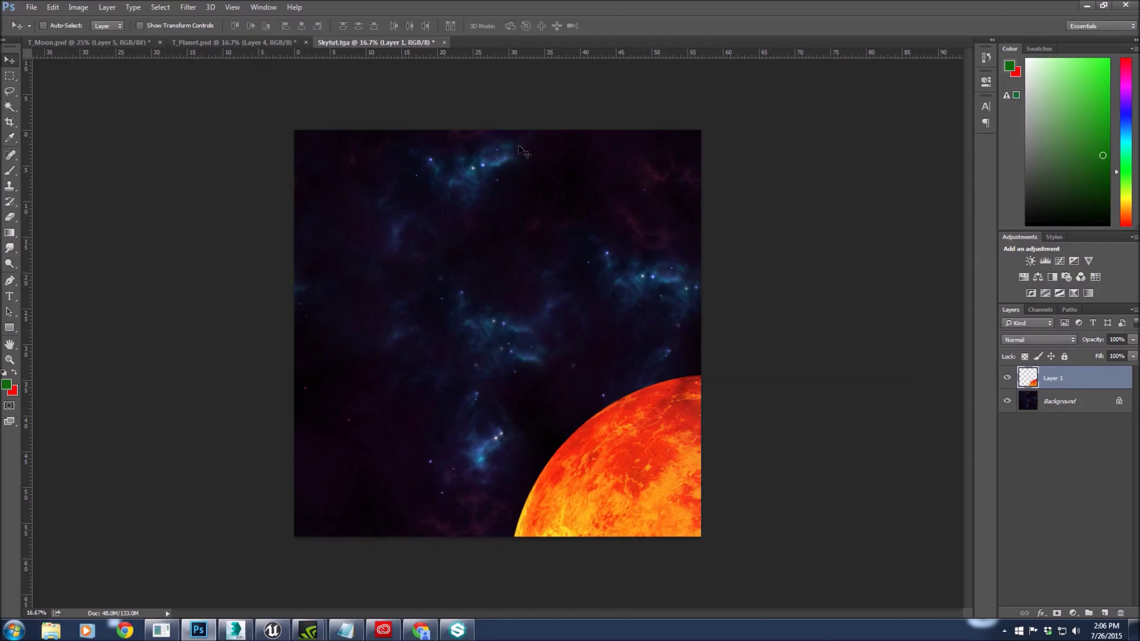
{"action": "left_click", "coordinate": [1087, 6]}
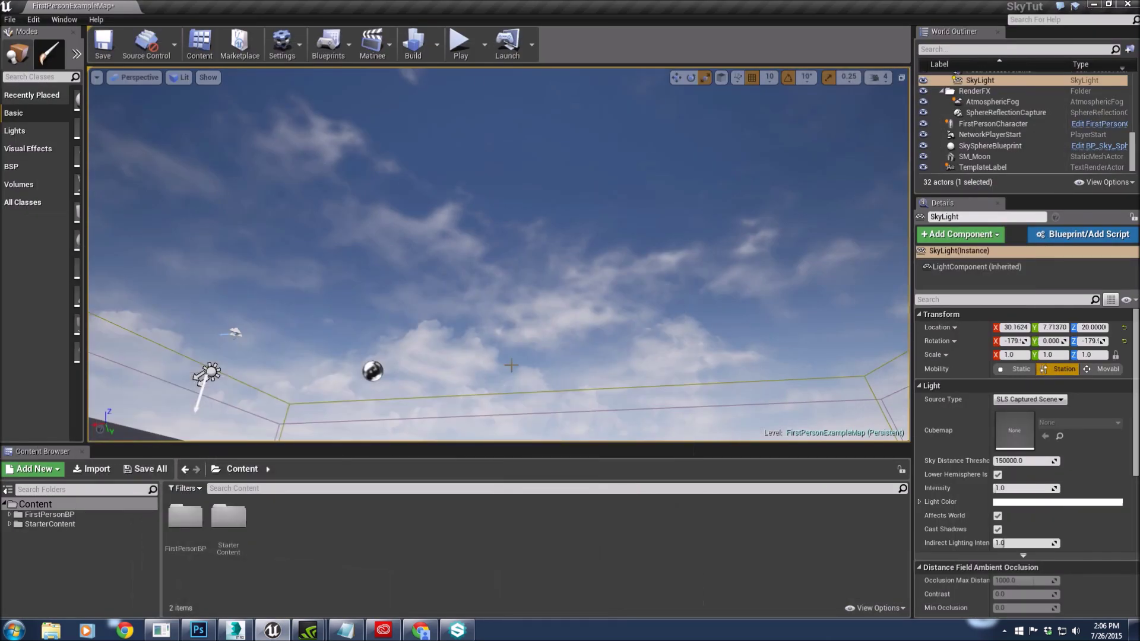
- Import SM_Moon.FBX, T_Moon.tga and T_MoonNormal.tga together with Import All
{"action": "left_click", "coordinate": [92, 469]}
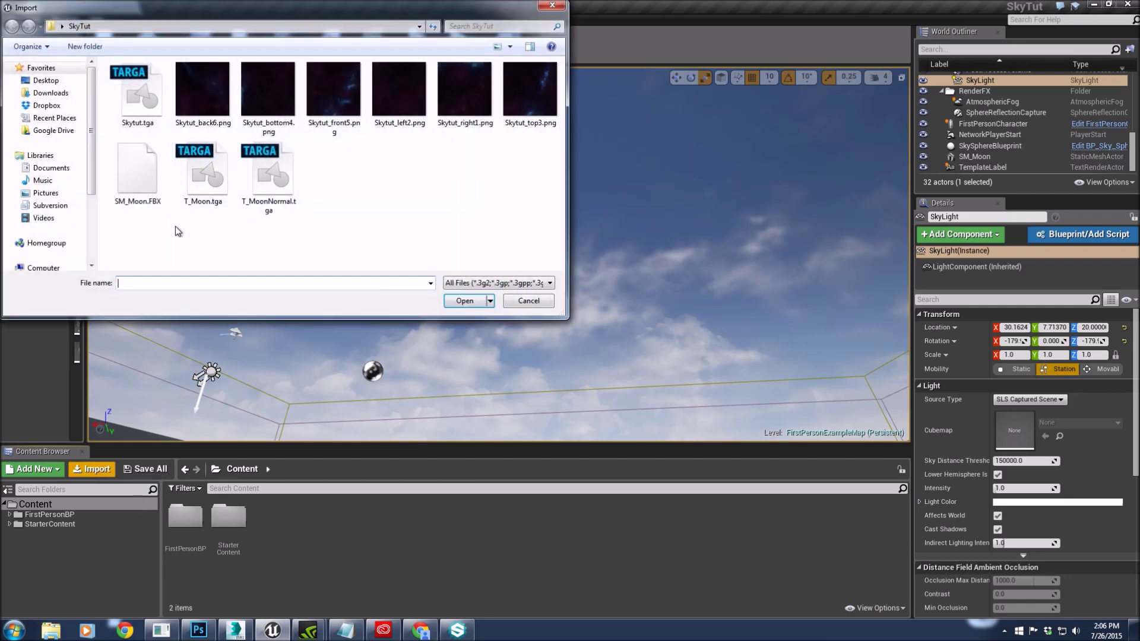
{"action": "left_click", "coordinate": [130, 176]}
{"action": "left_click", "coordinate": [183, 186], "text": "ctrl"}
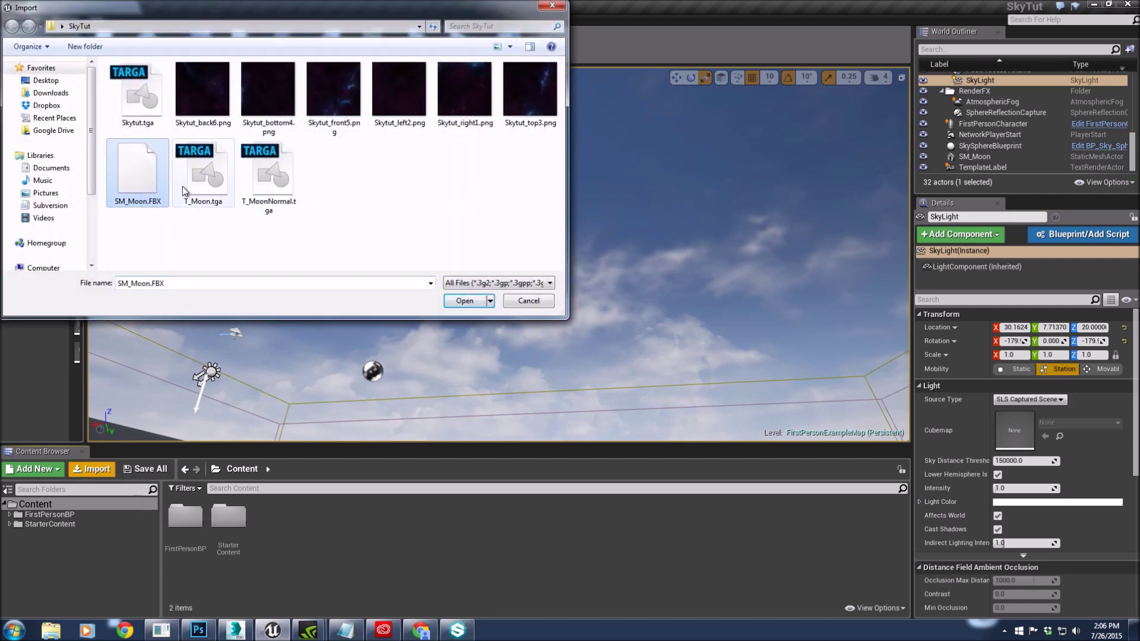
{"action": "left_click", "coordinate": [271, 178], "text": "ctrl"}
{"action": "left_click", "coordinate": [464, 302]}
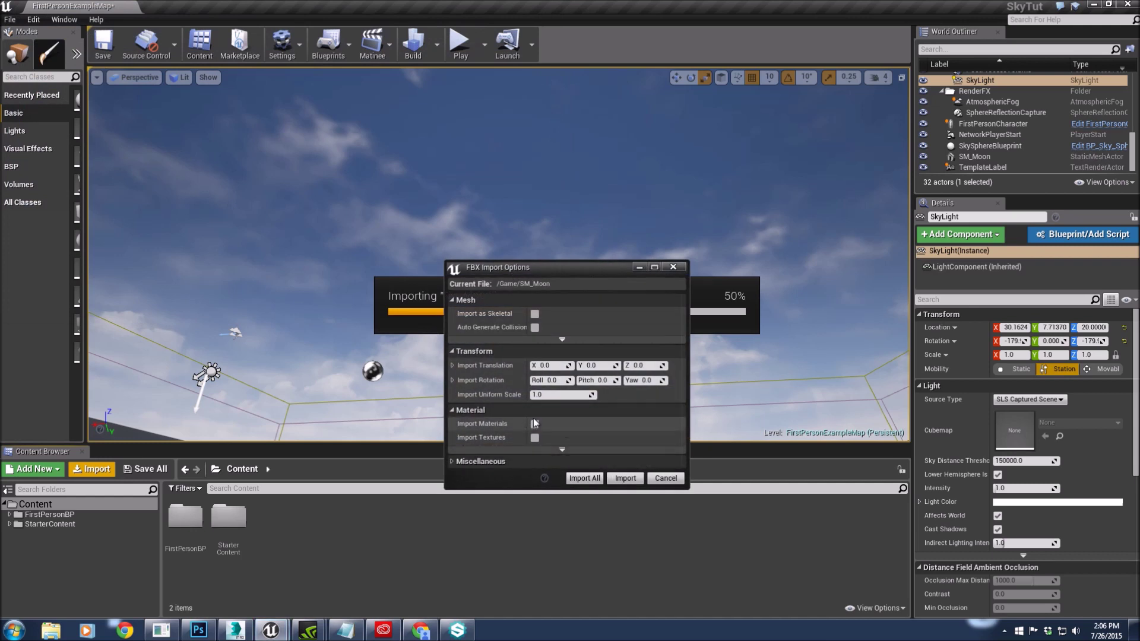
{"action": "left_click", "coordinate": [588, 478]}
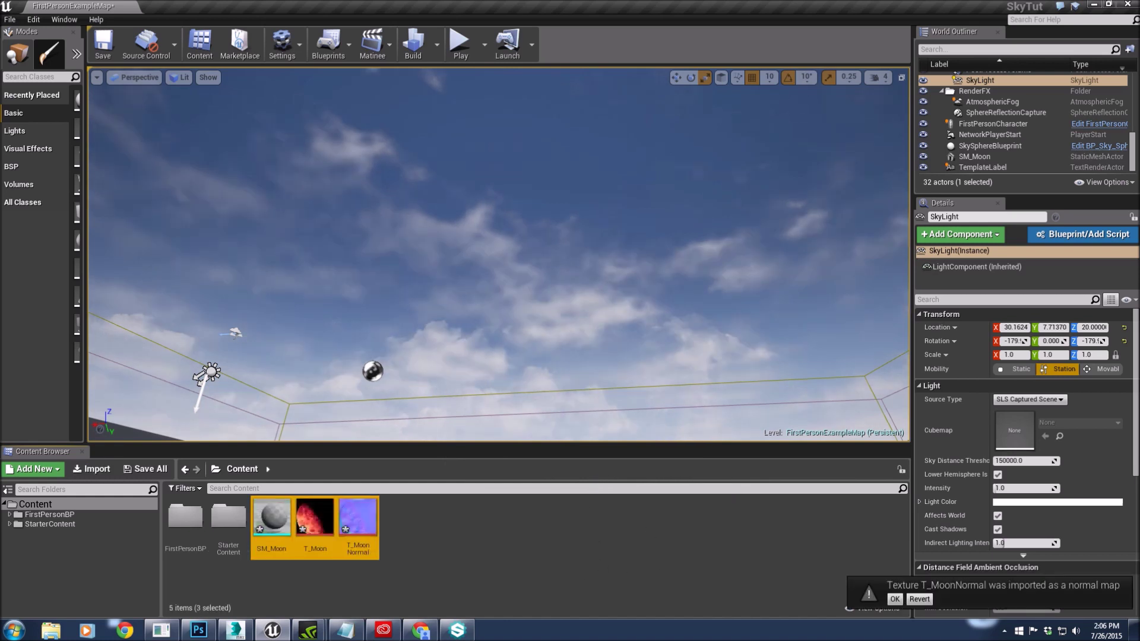
{"action": "left_click", "coordinate": [519, 594]}
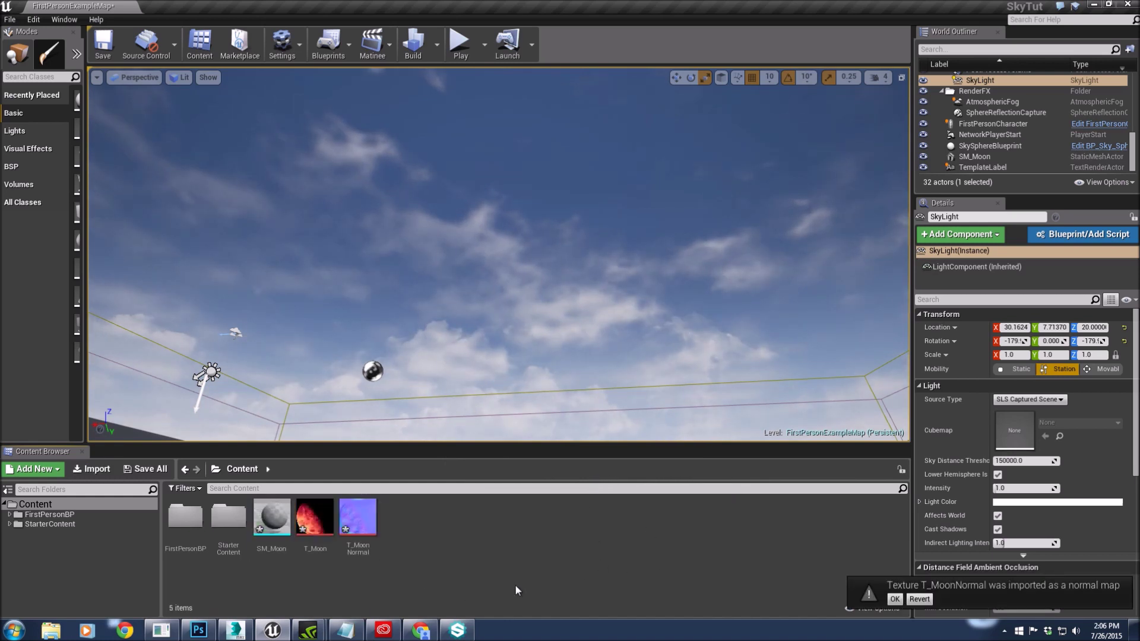
- Add a new Material asset named M_Moon
{"action": "left_click", "coordinate": [53, 470]}
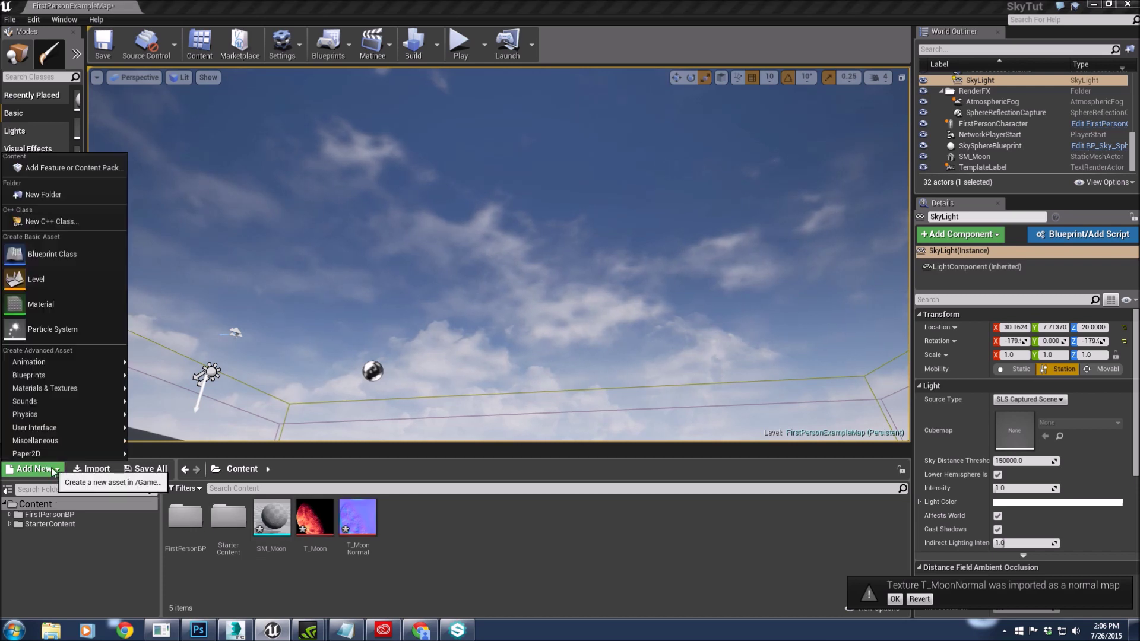
{"action": "left_click", "coordinate": [52, 302]}
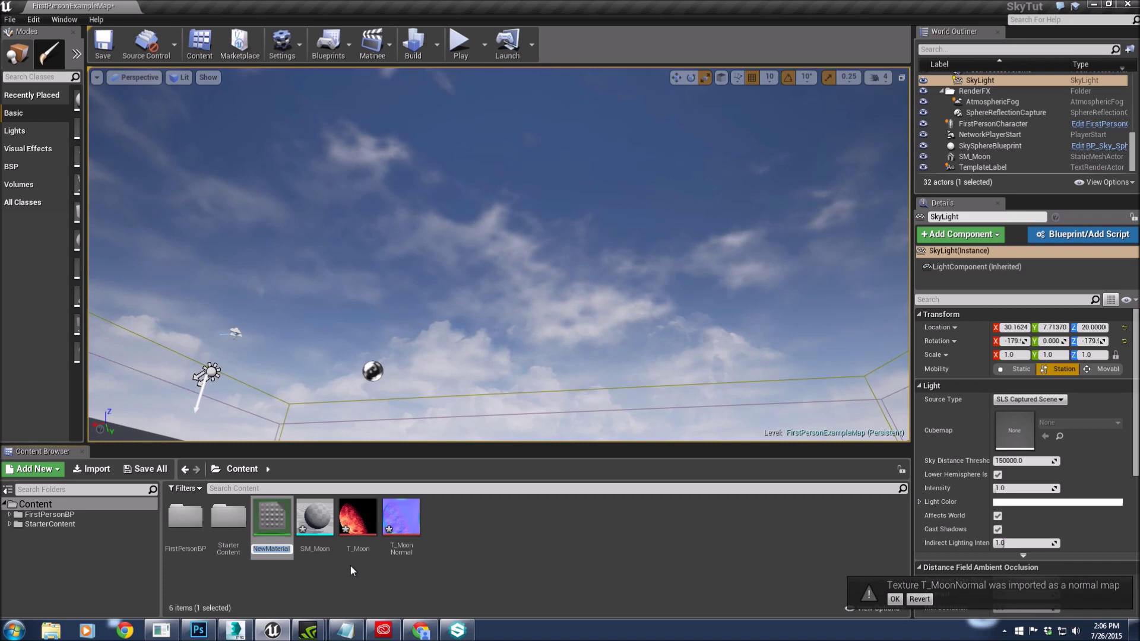
{"action": "type", "text": "M_Moon"}
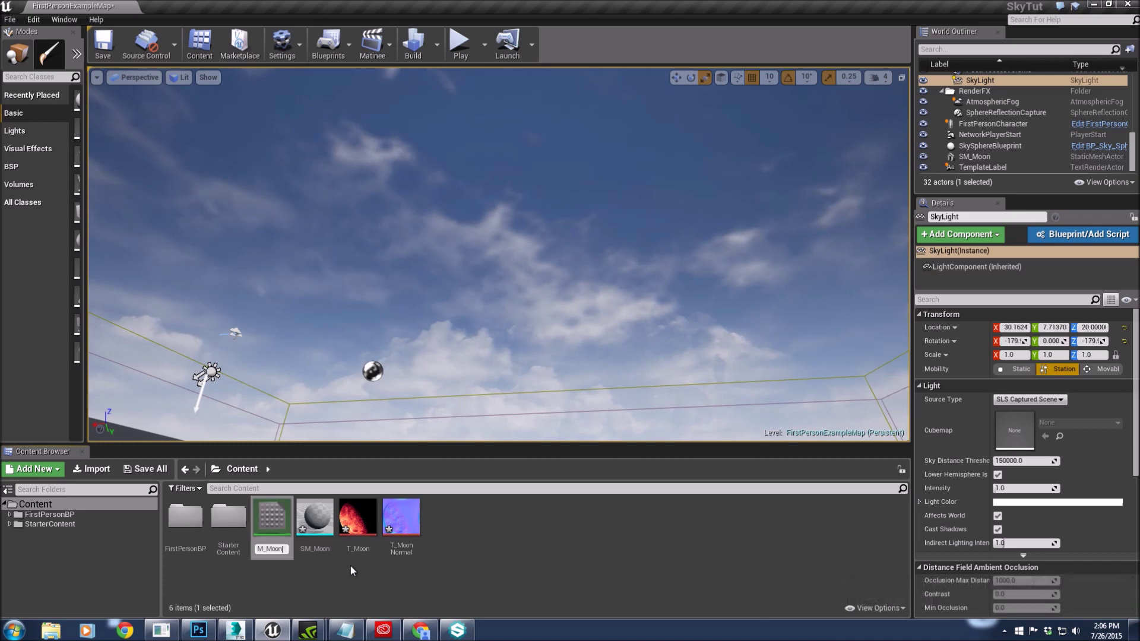
{"action": "key", "text": "Return"}
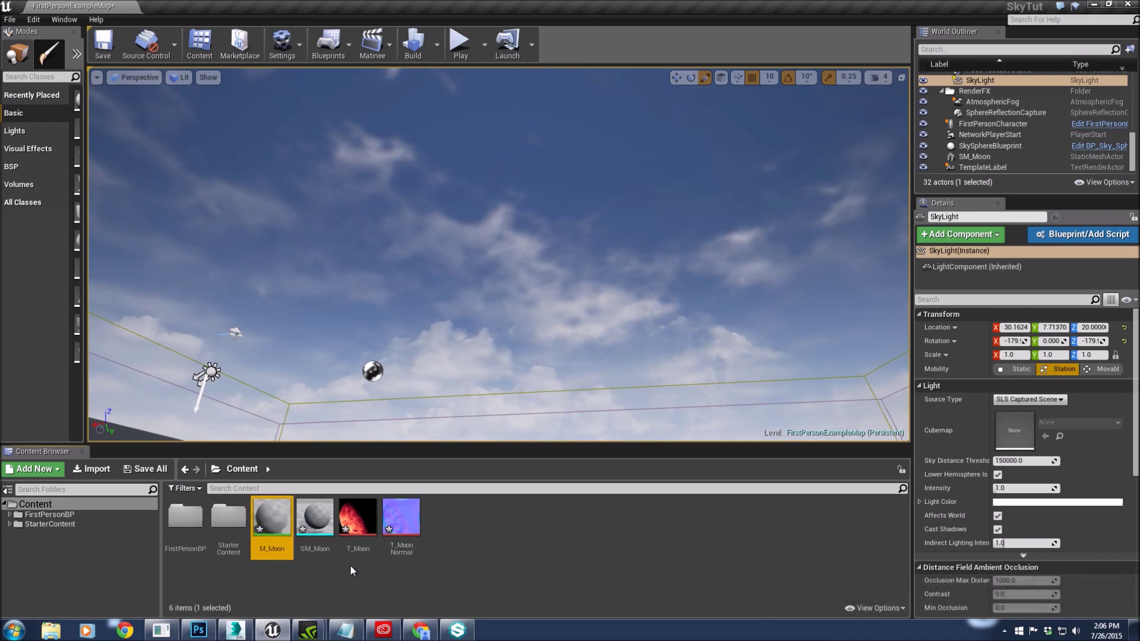
- Open M_Moon and add T_Moon and T_Moon Normal texture samples to its graph
{"action": "double_click", "coordinate": [278, 511]}
{"action": "left_click_drag", "start_coordinate": [358, 520], "coordinate": [301, 165]}
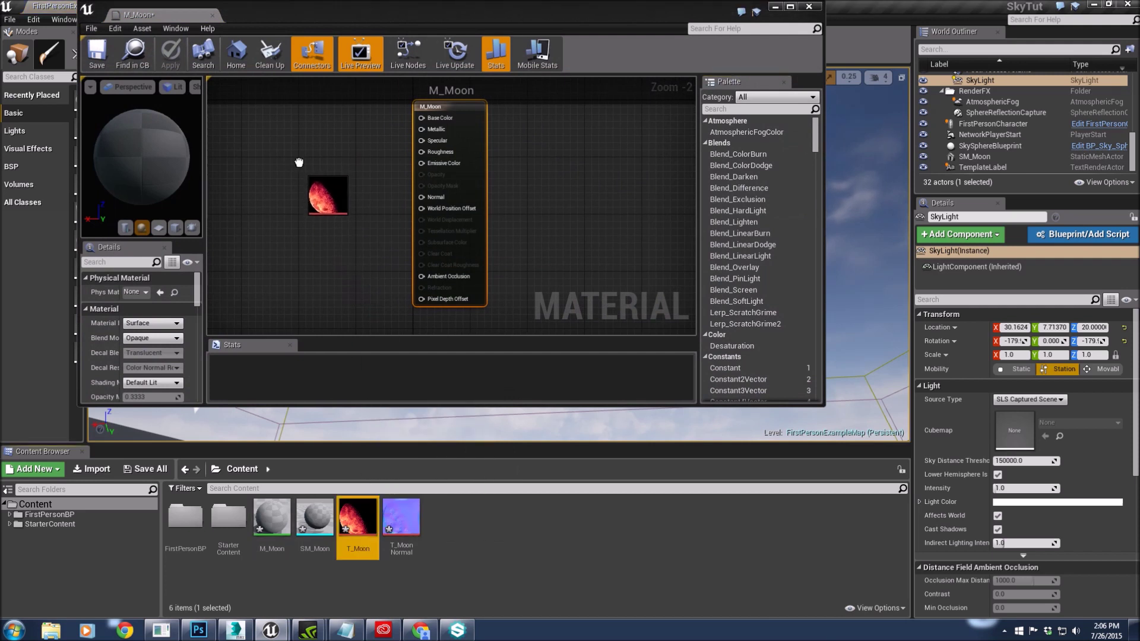
{"action": "left_click_drag", "start_coordinate": [401, 520], "coordinate": [348, 261]}
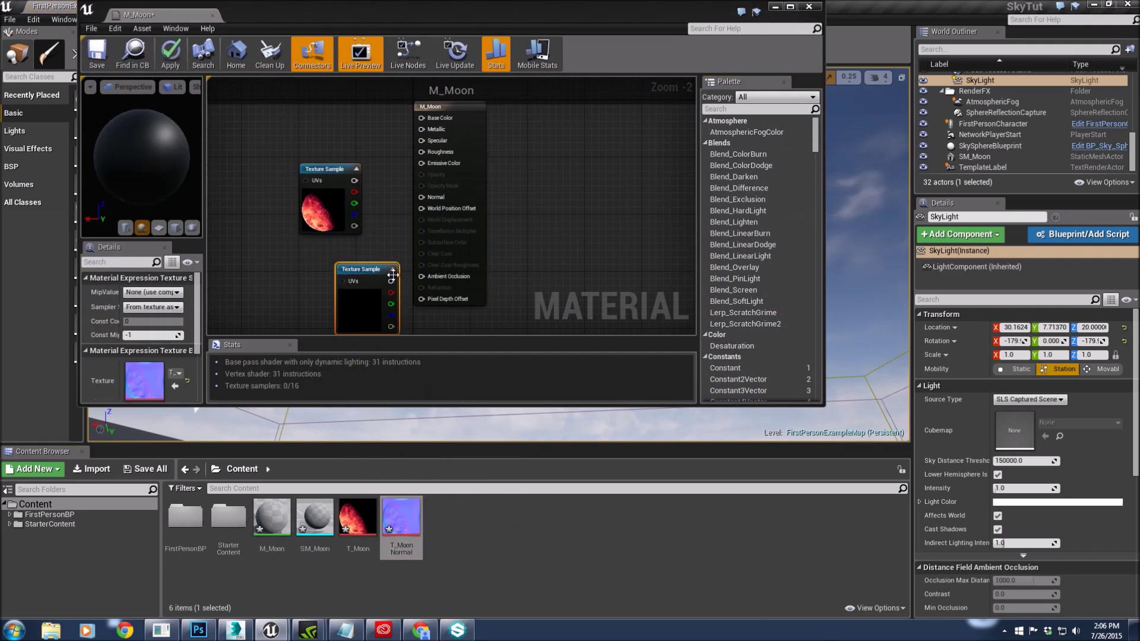
{"action": "left_click_drag", "start_coordinate": [329, 179], "coordinate": [315, 123]}
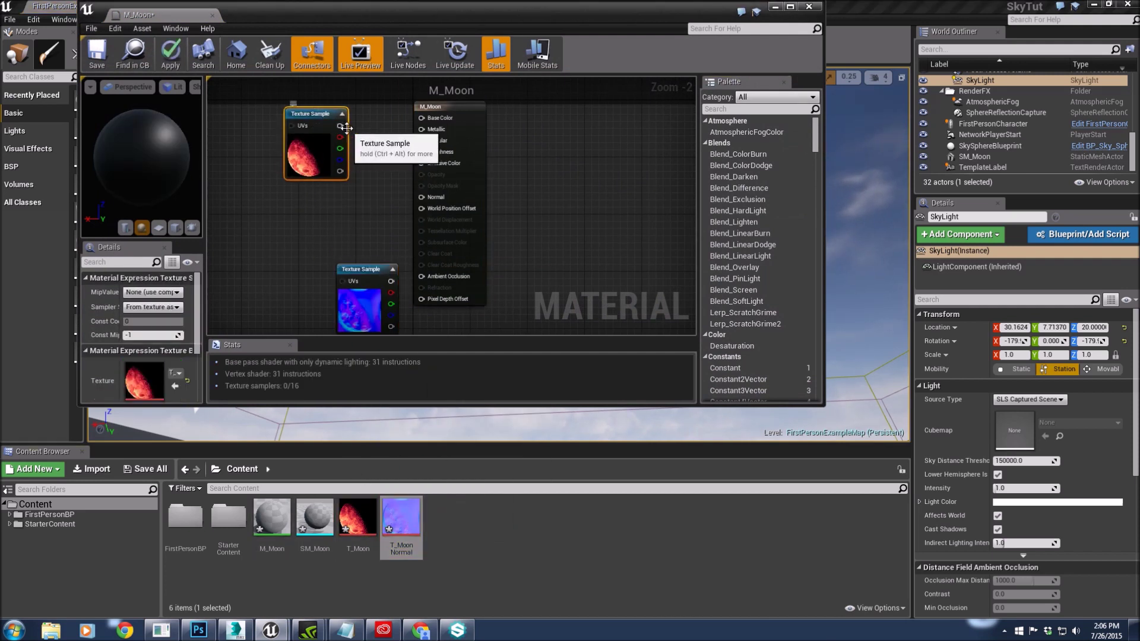
- Wire T_Moon RGB into Base Color and its alpha into Opacity Mask
{"action": "left_click_drag", "start_coordinate": [339, 125], "coordinate": [422, 117]}
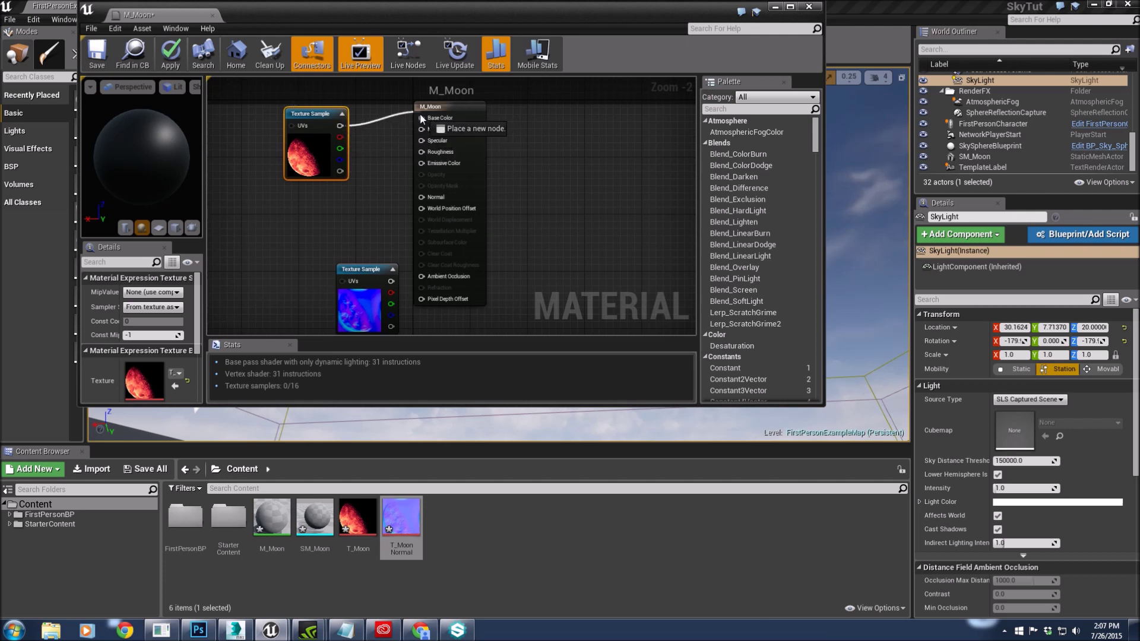
{"action": "left_click_drag", "start_coordinate": [340, 171], "coordinate": [436, 186]}
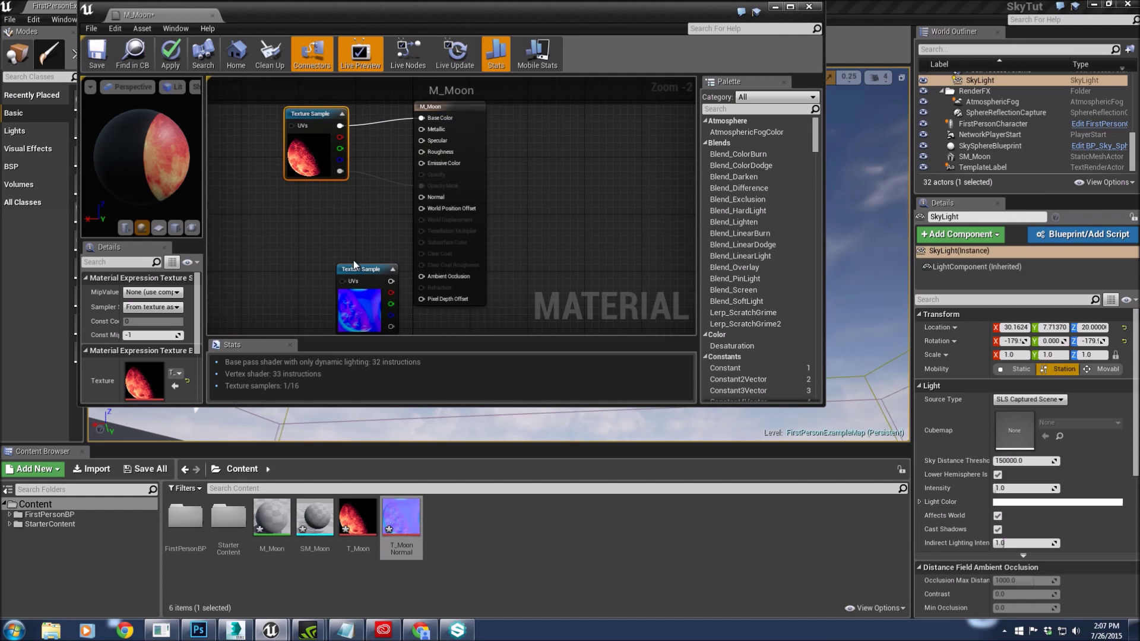
{"action": "left_click_drag", "start_coordinate": [355, 268], "coordinate": [281, 220]}
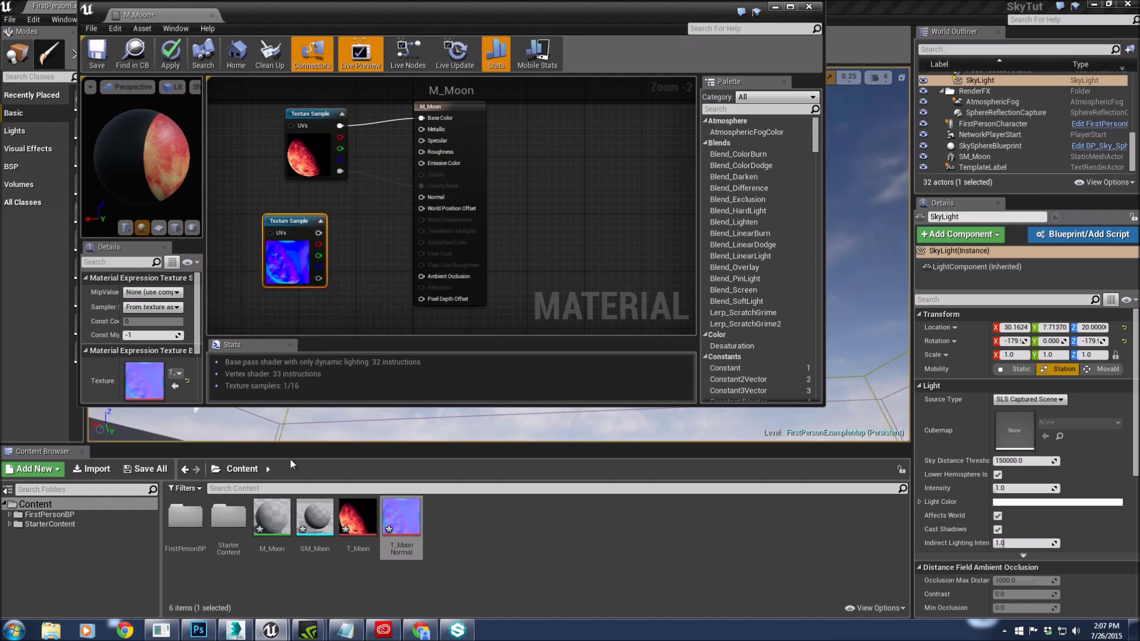
{"action": "left_click", "coordinate": [198, 630]}
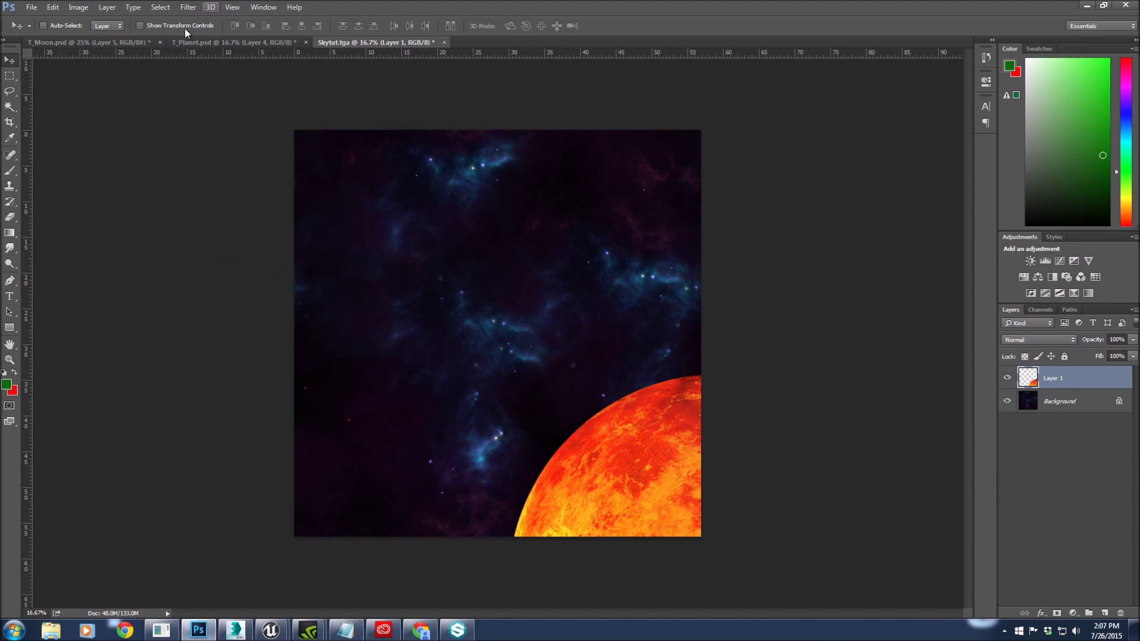
- Check the Alpha 1 channel mask of T_Moon.psd in Photoshop
{"action": "left_click", "coordinate": [140, 41]}
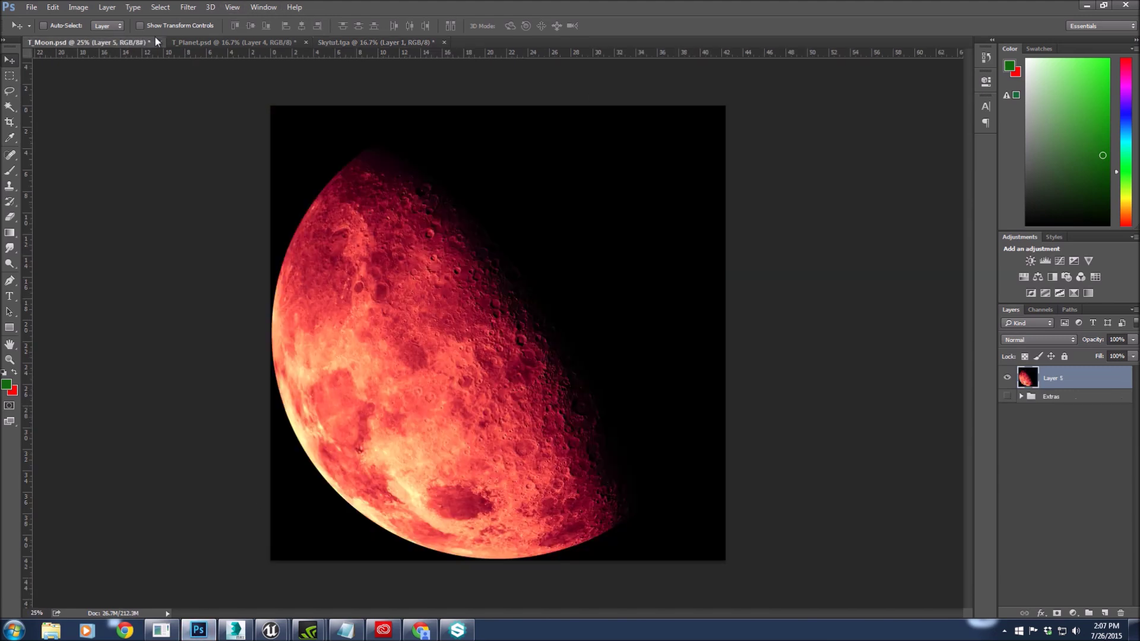
{"action": "left_click", "coordinate": [1043, 310]}
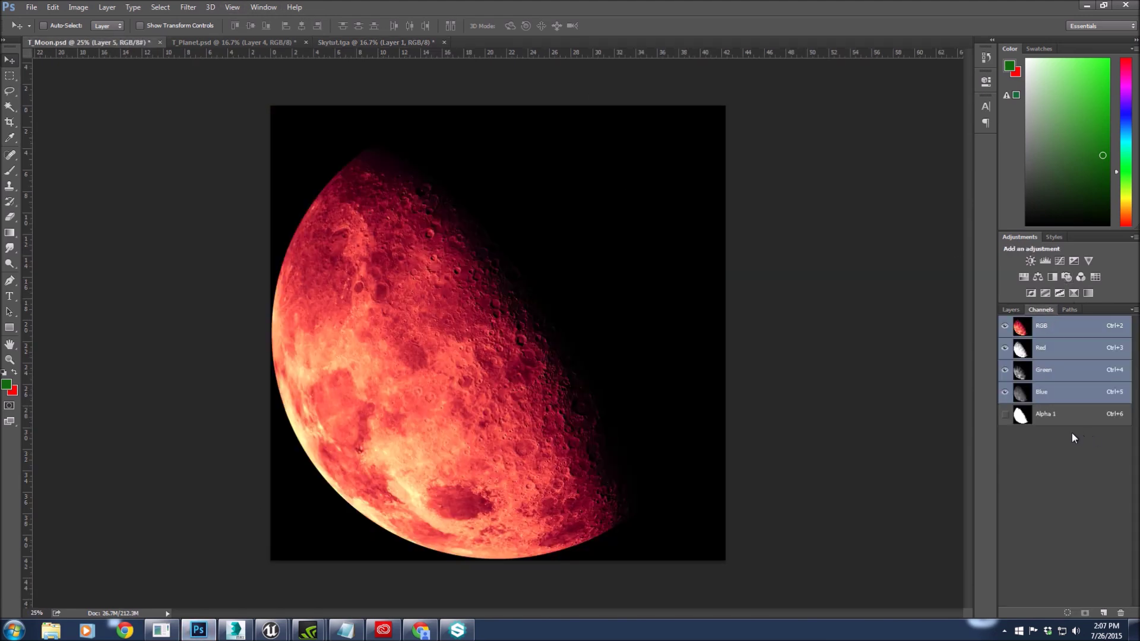
{"action": "left_click", "coordinate": [1006, 414]}
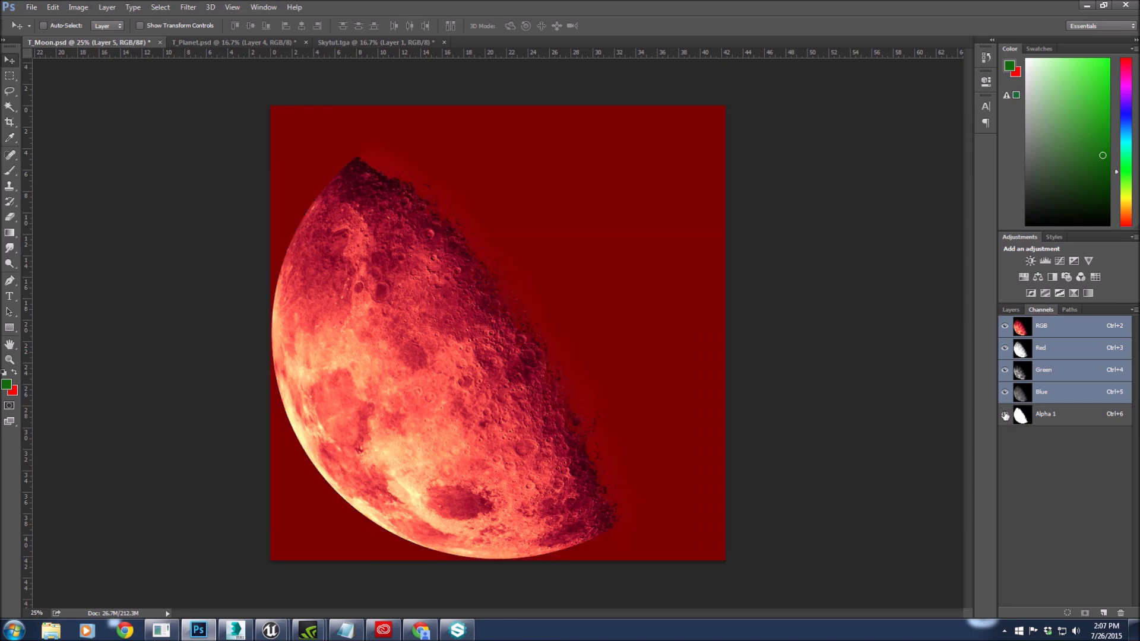
{"action": "left_click", "coordinate": [1005, 415]}
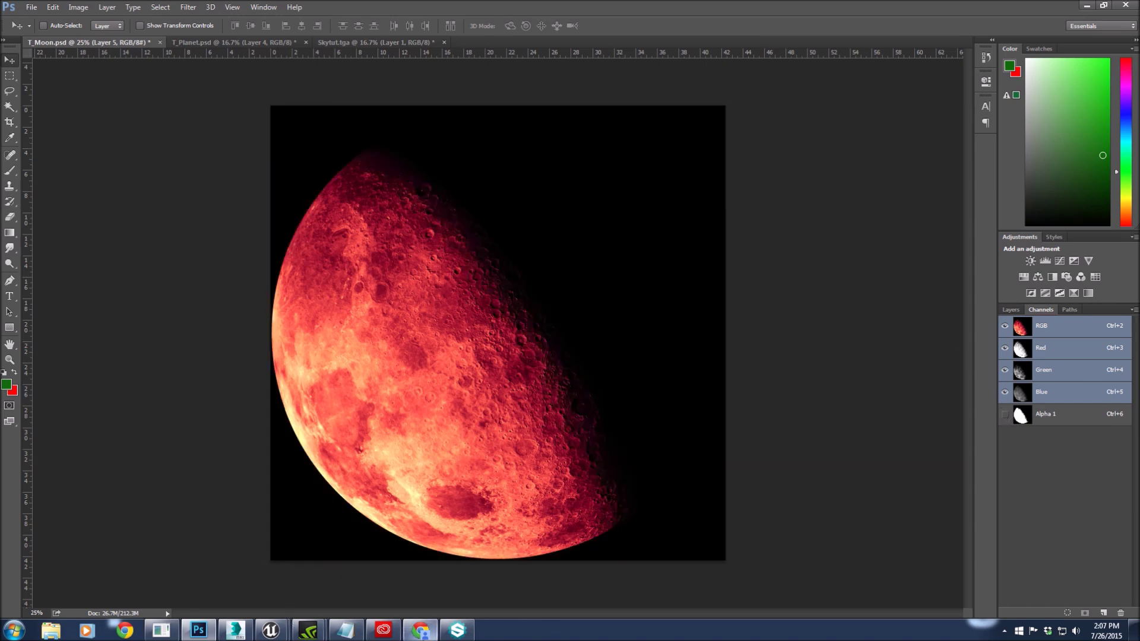
- Connect T_Moon Normal to the Normal input of M_Moon
{"action": "mouse_move", "coordinate": [285, 630]}
{"action": "left_click", "coordinate": [176, 571]}
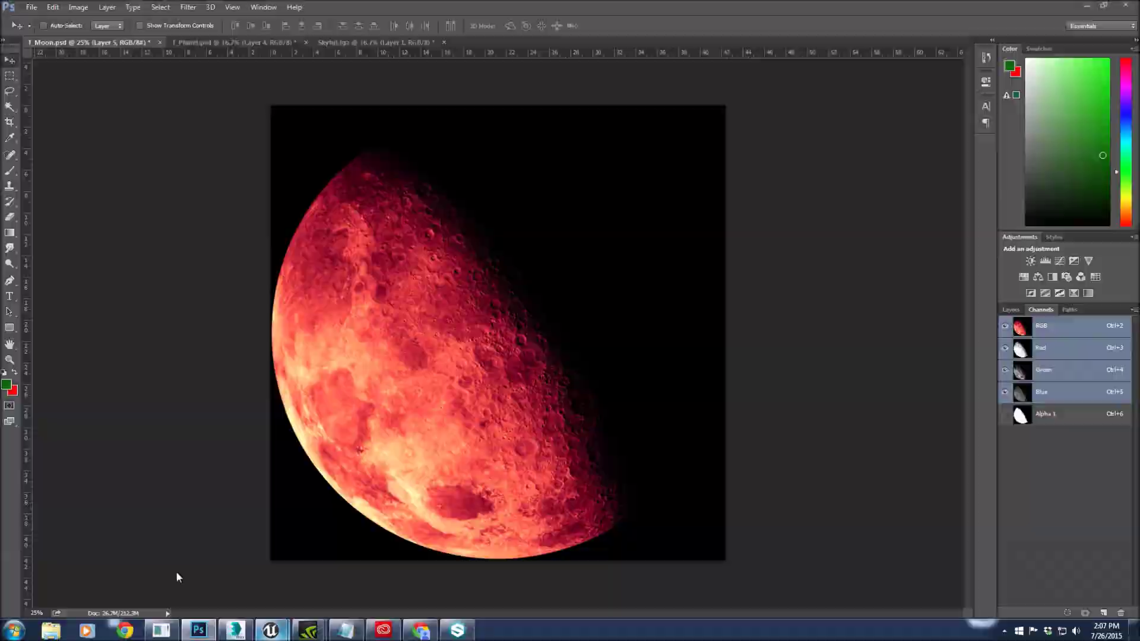
{"action": "left_click_drag", "start_coordinate": [319, 233], "coordinate": [424, 202]}
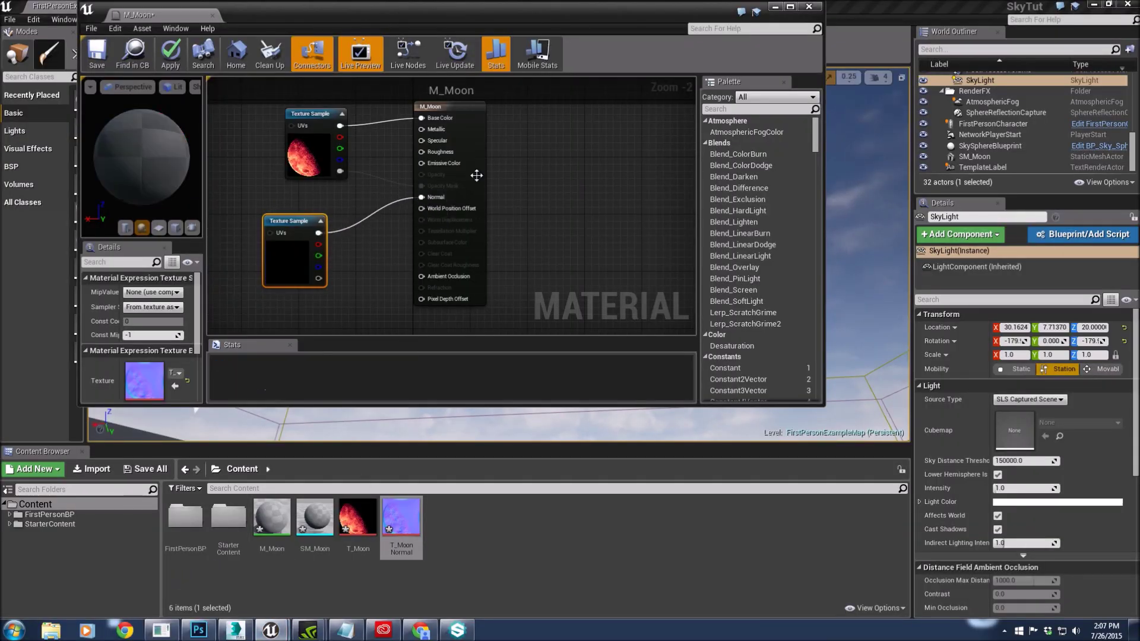
- Set M_Moon's Blend Mode to Masked
{"action": "left_click", "coordinate": [465, 118]}
{"action": "left_click", "coordinate": [152, 340]}
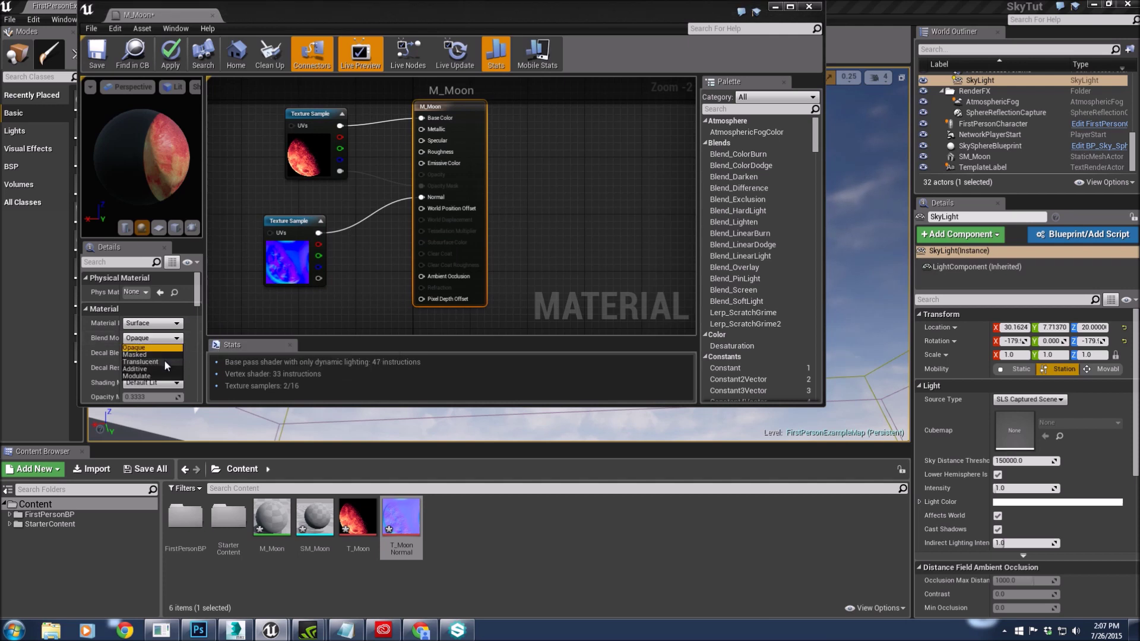
{"action": "left_click", "coordinate": [164, 360]}
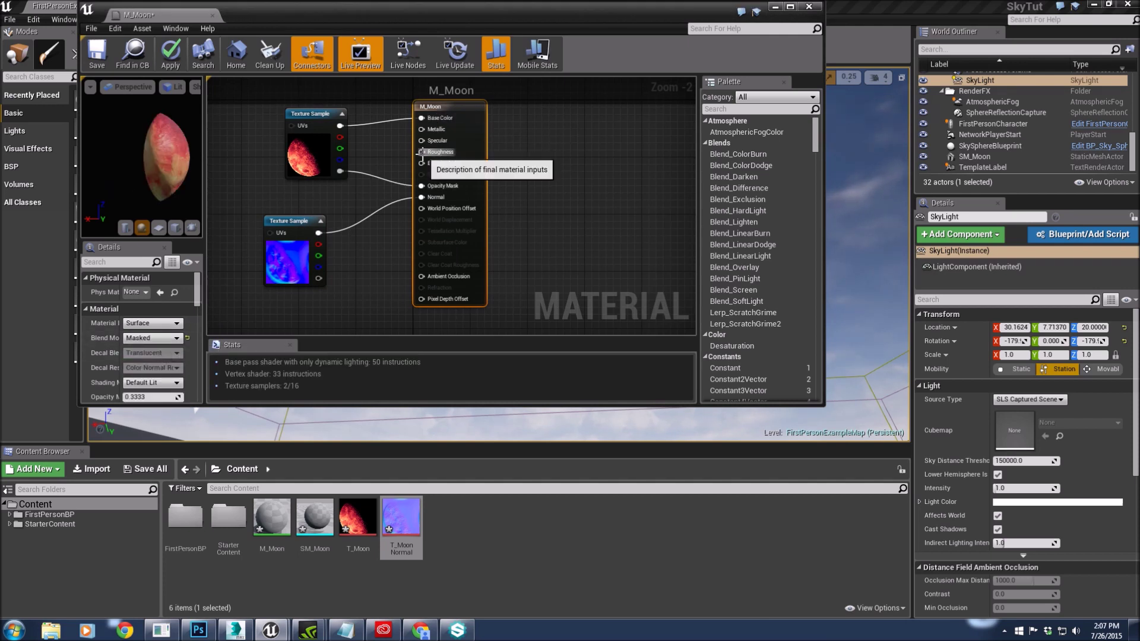
- Feed Roughness from a new Constant node with value 1
{"action": "left_click_drag", "start_coordinate": [422, 152], "coordinate": [386, 189]}
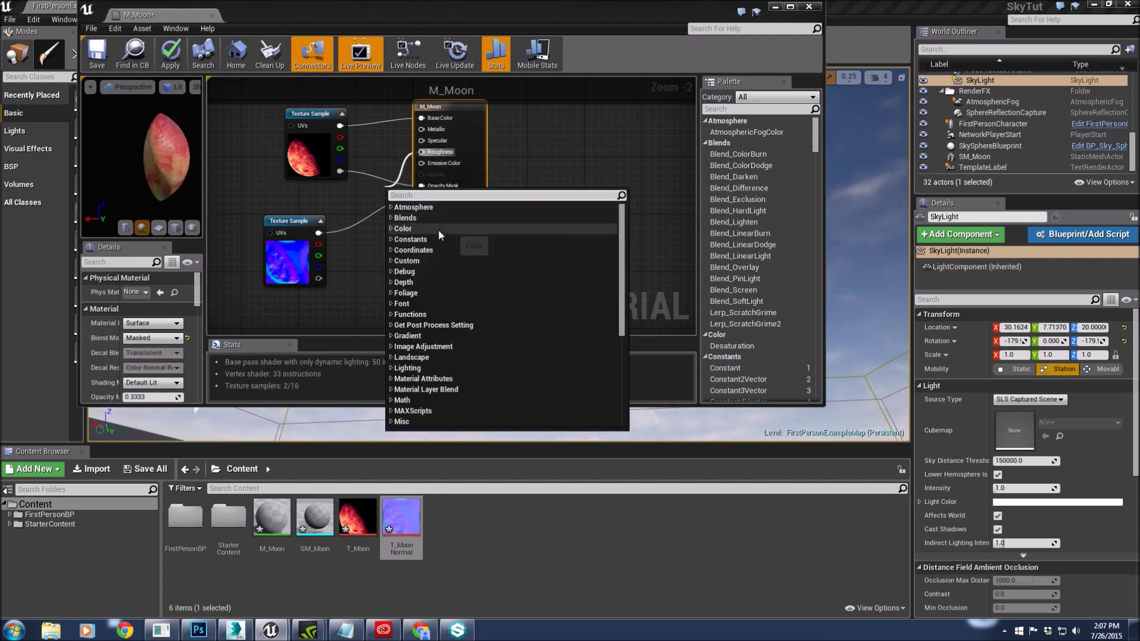
{"action": "left_click", "coordinate": [416, 240]}
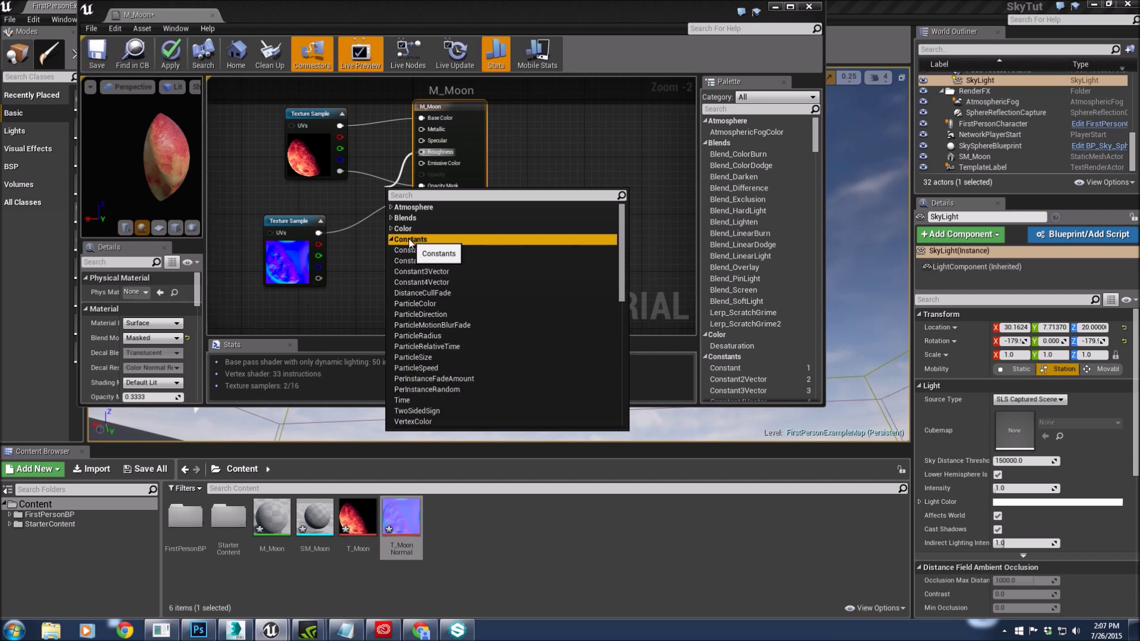
{"action": "left_click", "coordinate": [410, 252]}
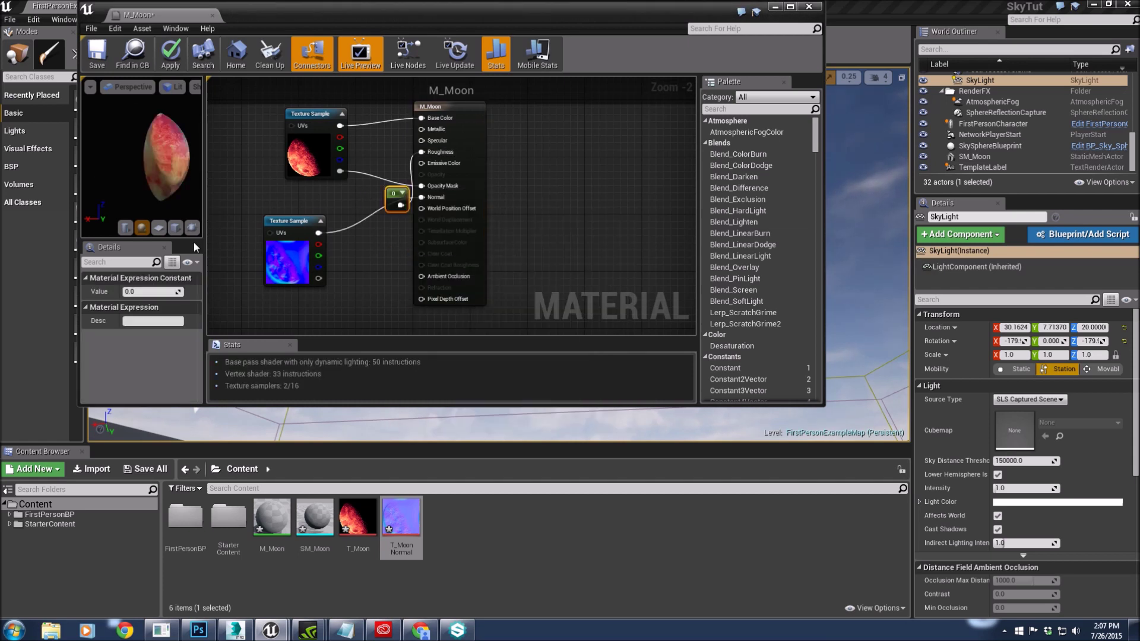
{"action": "left_click", "coordinate": [158, 291]}
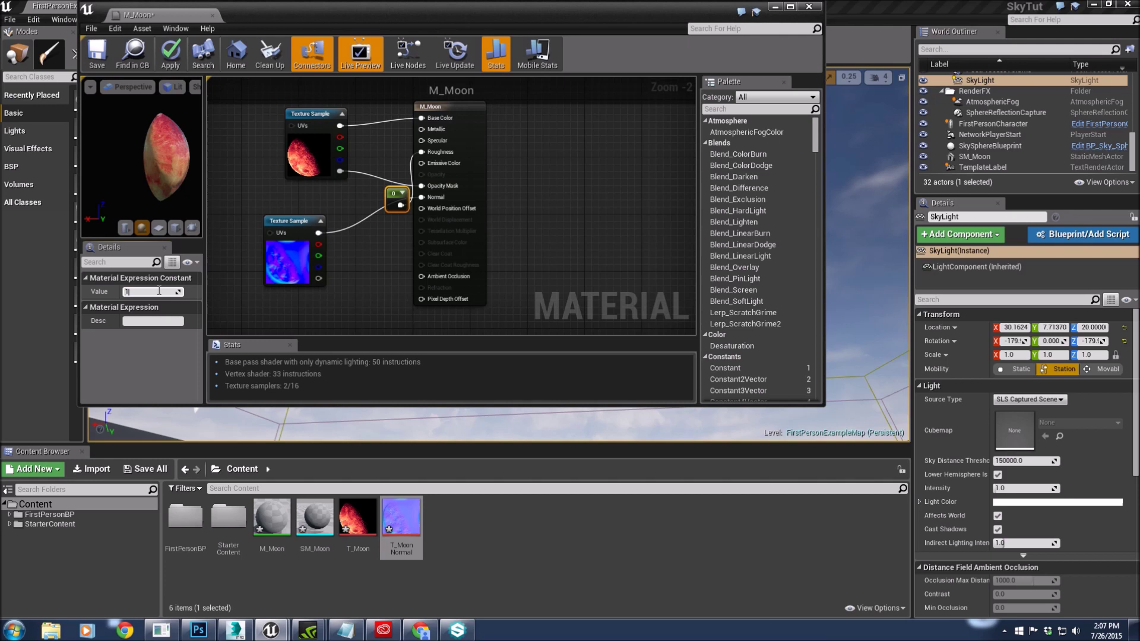
{"action": "type", "text": "1"}
{"action": "key", "text": "Return"}
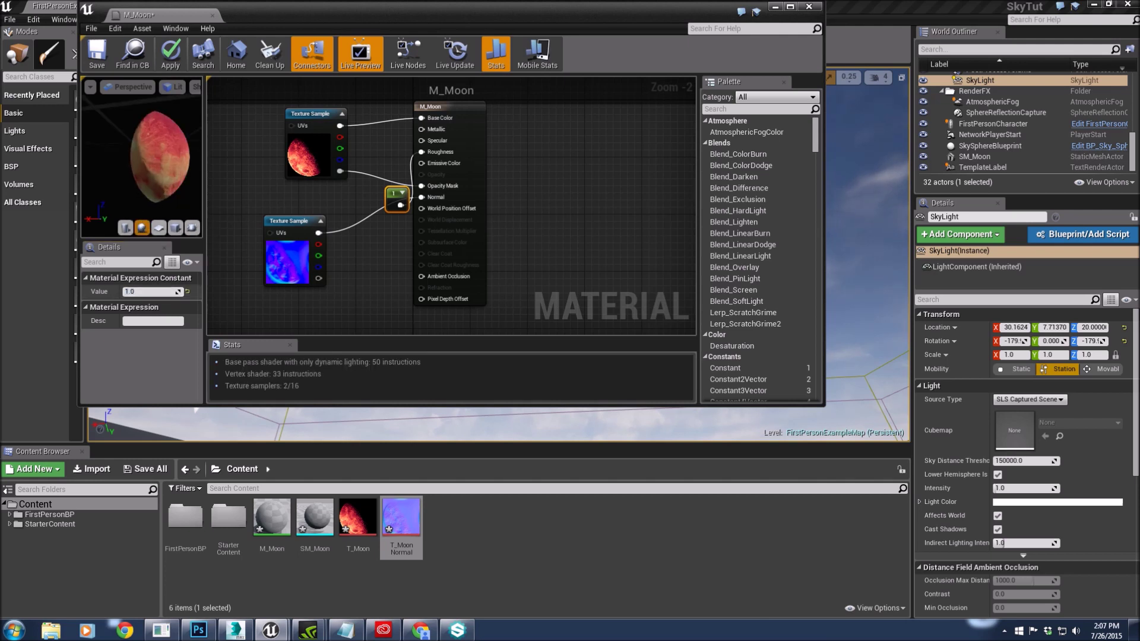
- Save M_Moon and close the material editor
{"action": "left_click_drag", "start_coordinate": [142, 157], "coordinate": [179, 157]}
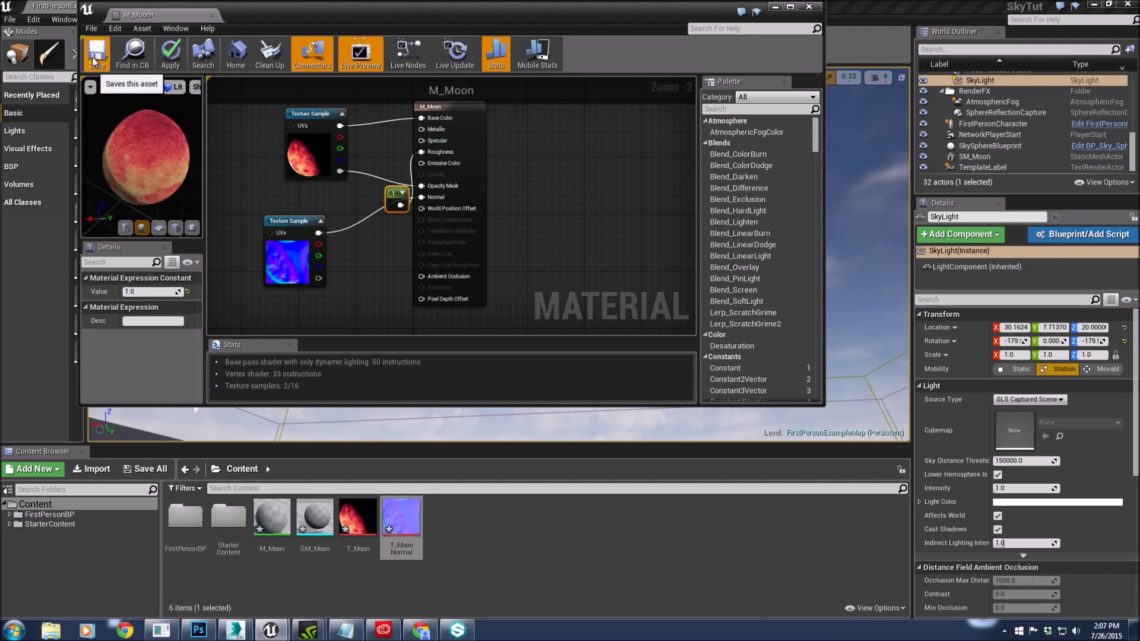
{"action": "left_click", "coordinate": [94, 62]}
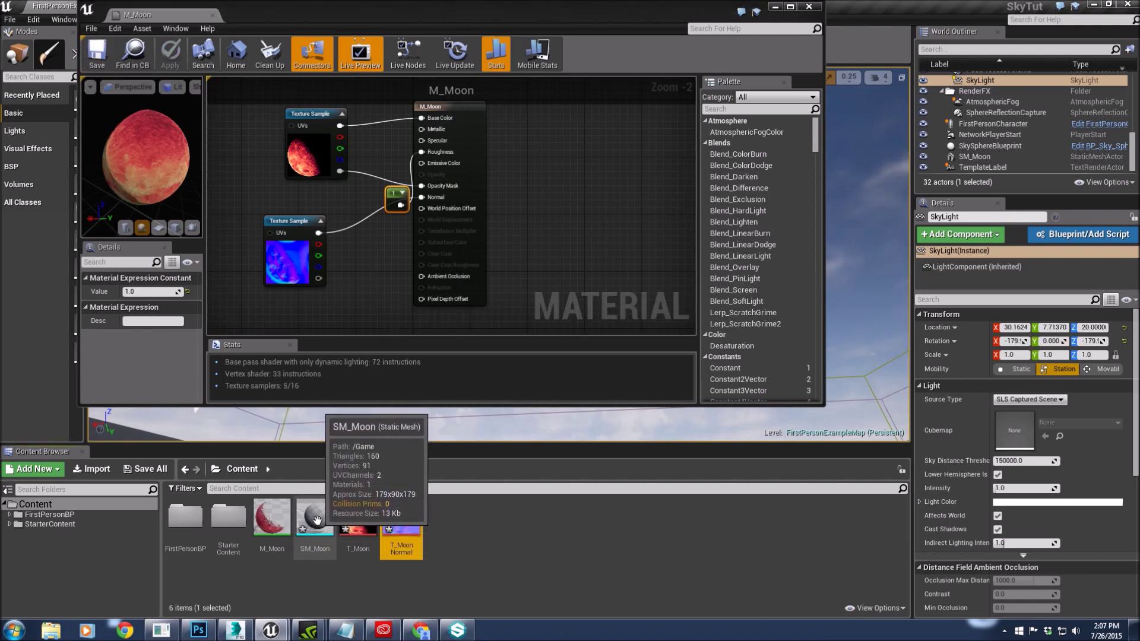
{"action": "left_click", "coordinate": [808, 7]}
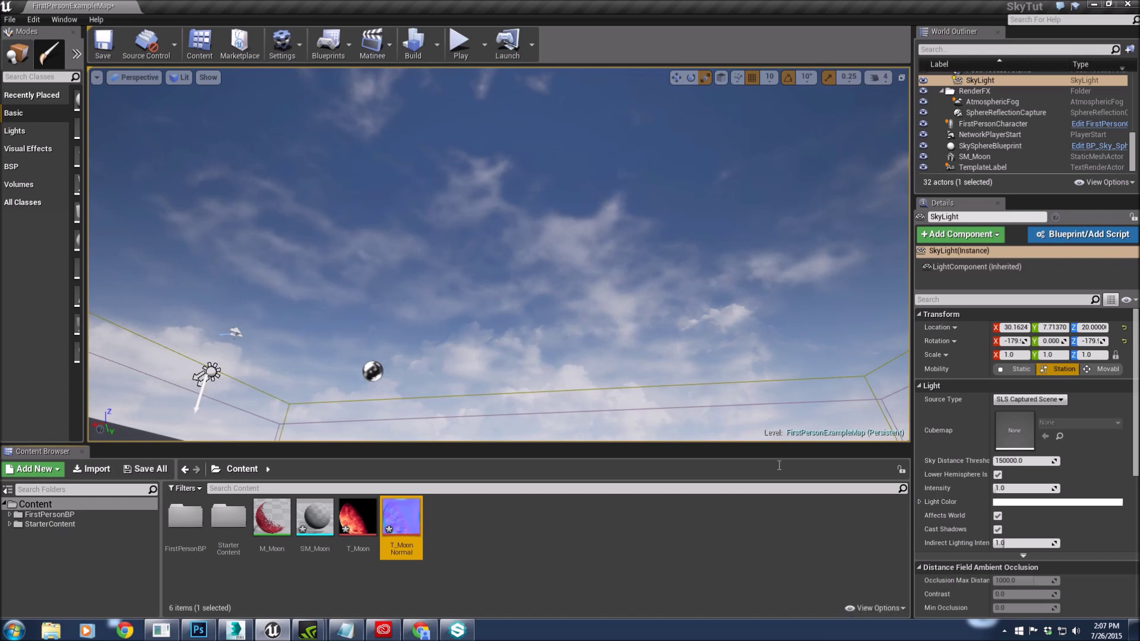
- Rotate the Light Source directional light with the rotate gizmo to about -161° on X
{"action": "left_click", "coordinate": [706, 205]}
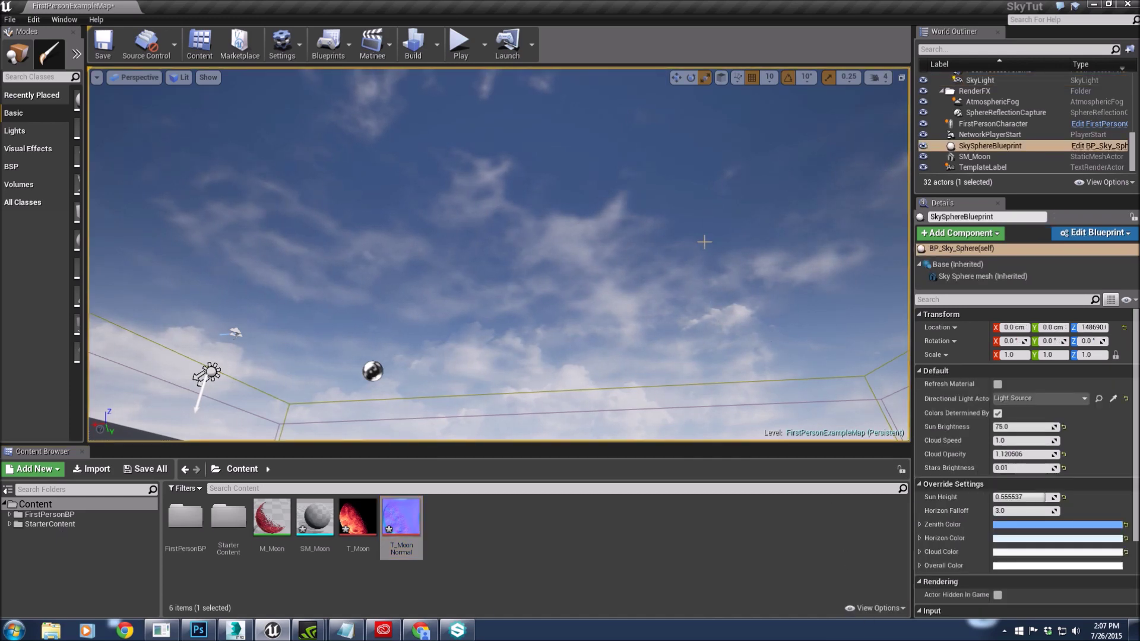
{"action": "right_click_drag", "start_coordinate": [705, 242], "coordinate": [604, 126]}
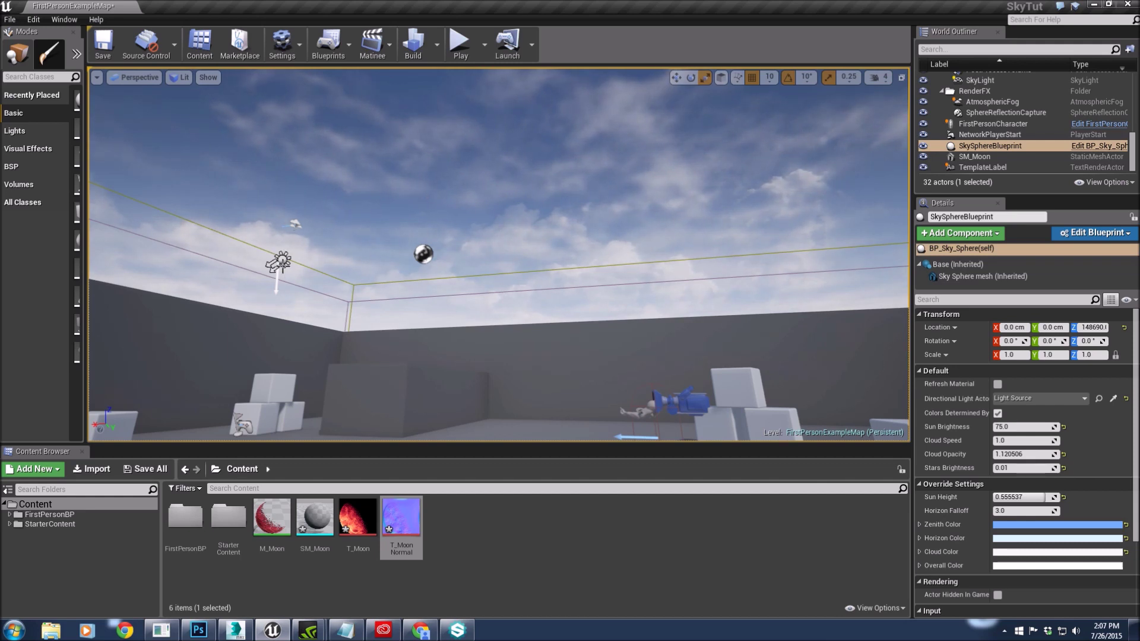
{"action": "left_click", "coordinate": [282, 264]}
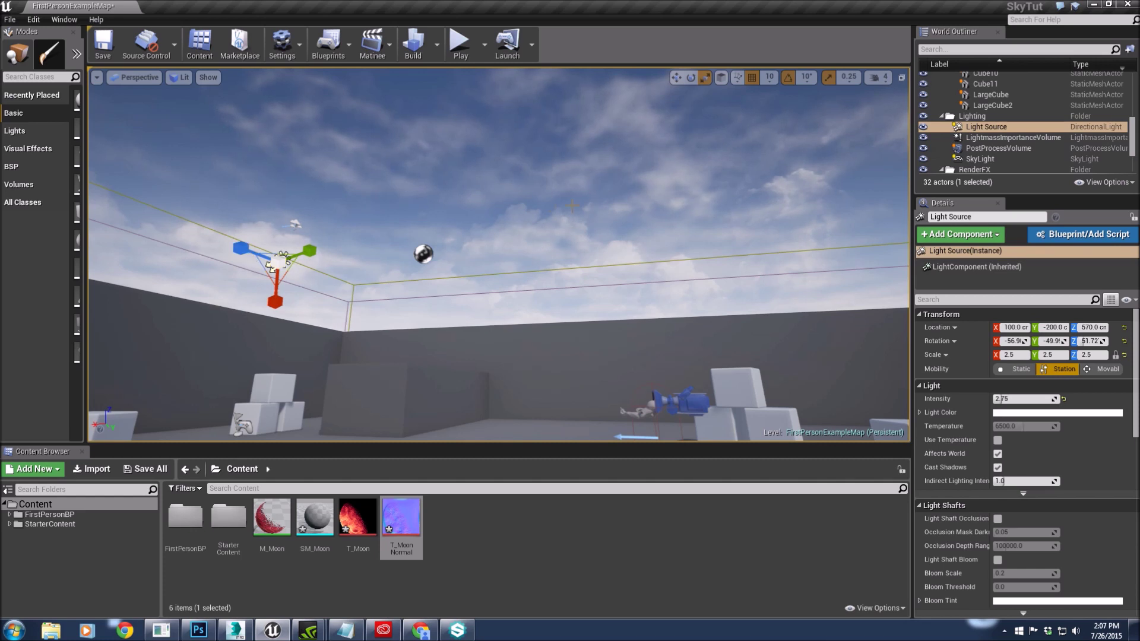
{"action": "key", "text": "w"}
{"action": "key", "text": "e"}
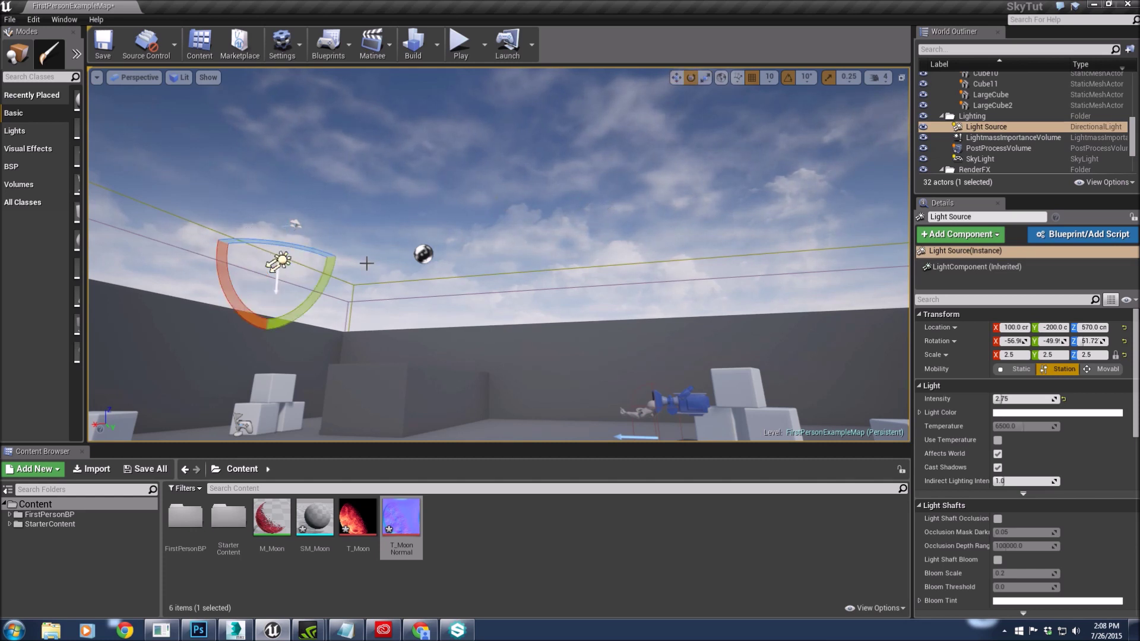
{"action": "left_click_drag", "start_coordinate": [217, 256], "coordinate": [205, 321]}
{"action": "right_click_drag", "start_coordinate": [733, 252], "coordinate": [734, 178]}
{"action": "left_click", "coordinate": [776, 286]}
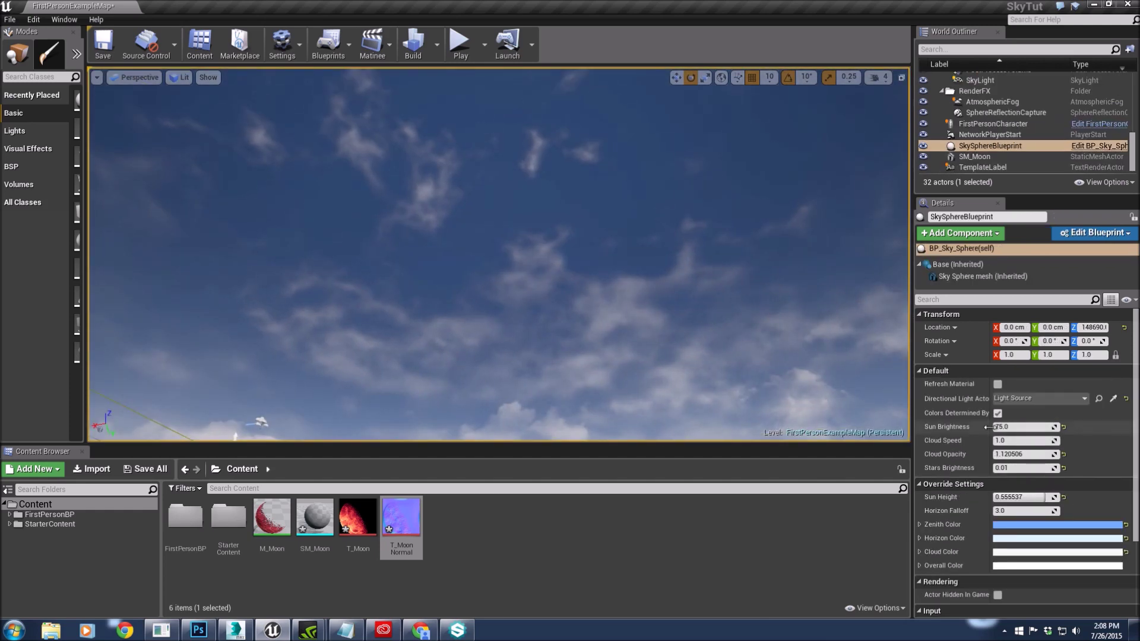
- Refresh the sky sphere's material and untick Colors Determined By Sun Position for a bright blue sky
{"action": "left_click", "coordinate": [998, 384]}
{"action": "right_click_drag", "start_coordinate": [518, 251], "coordinate": [264, 331]}
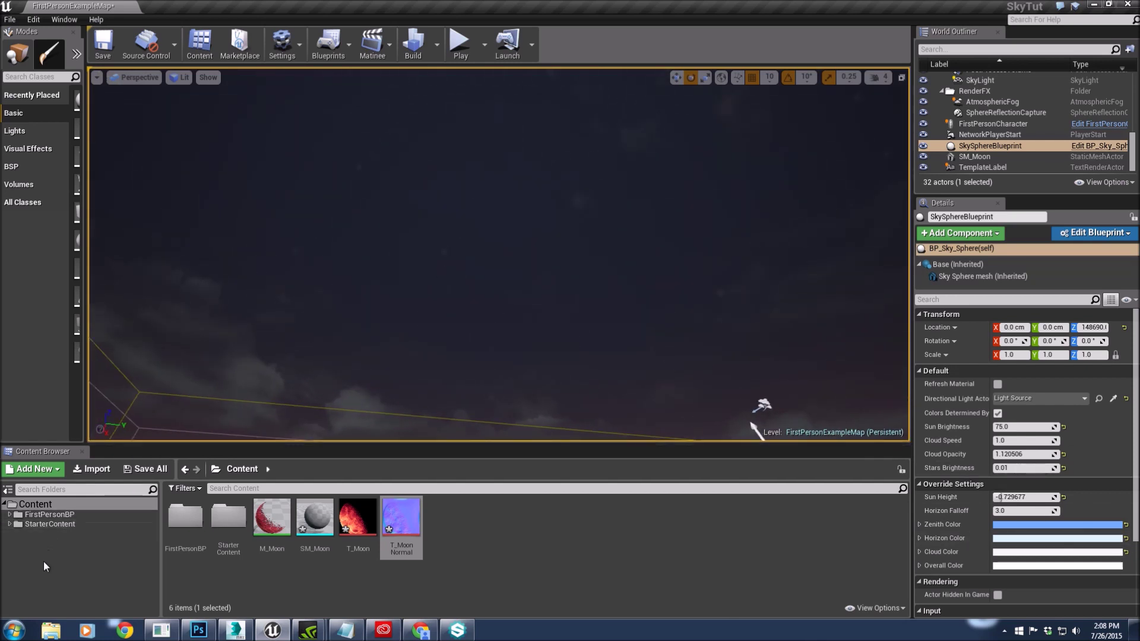
{"action": "left_click", "coordinate": [999, 414]}
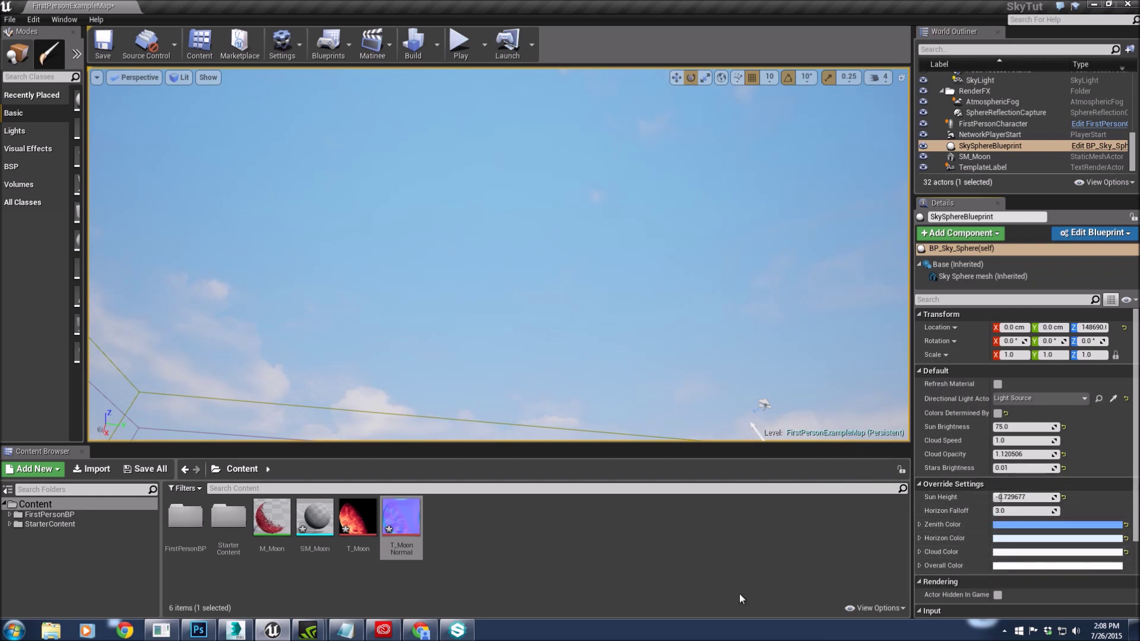
{"action": "left_click", "coordinate": [865, 612]}
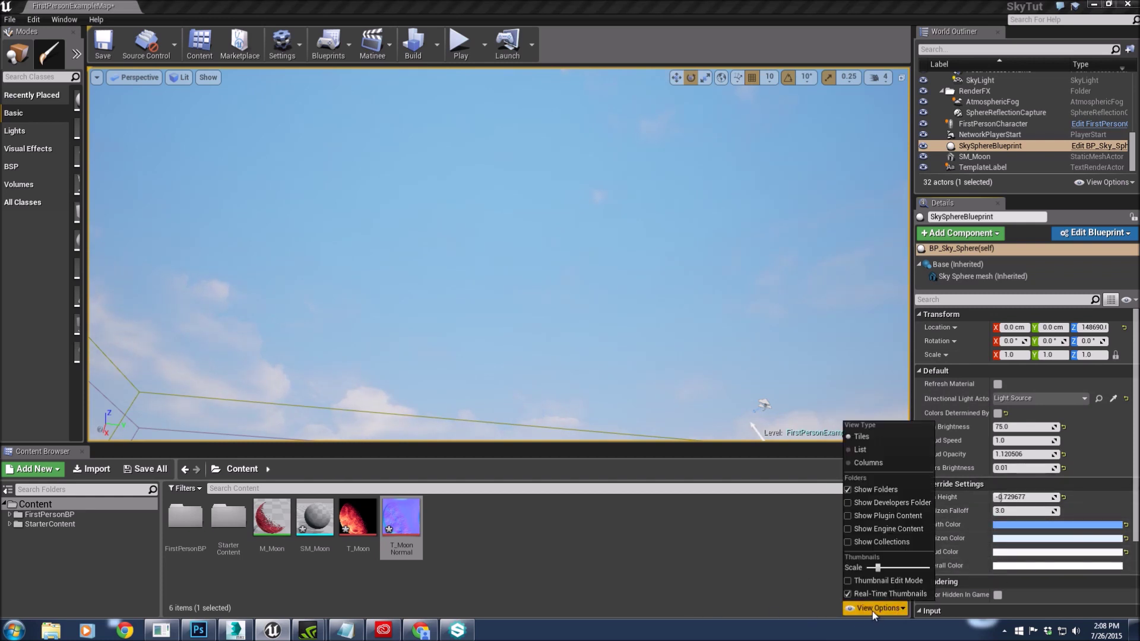
- Turn on Show Engine Content, go to Engine Content > EngineSky, and start an import there
{"action": "left_click", "coordinate": [906, 528]}
{"action": "left_click", "coordinate": [51, 565]}
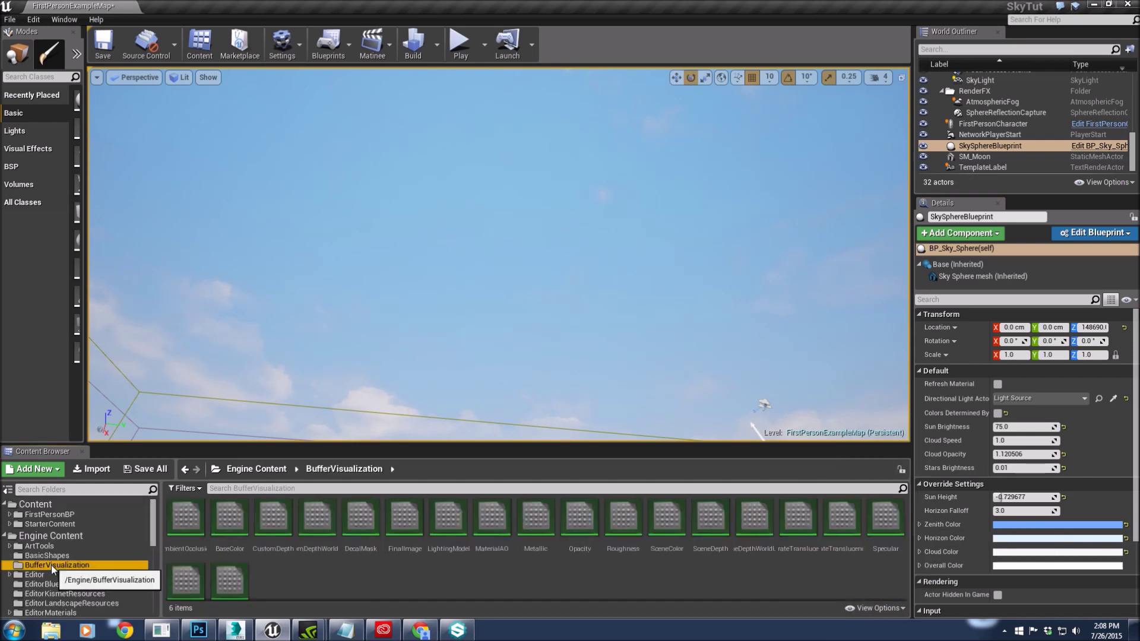
{"action": "scroll", "coordinate": [51, 564], "scroll_direction": "down", "scroll_amount": 3}
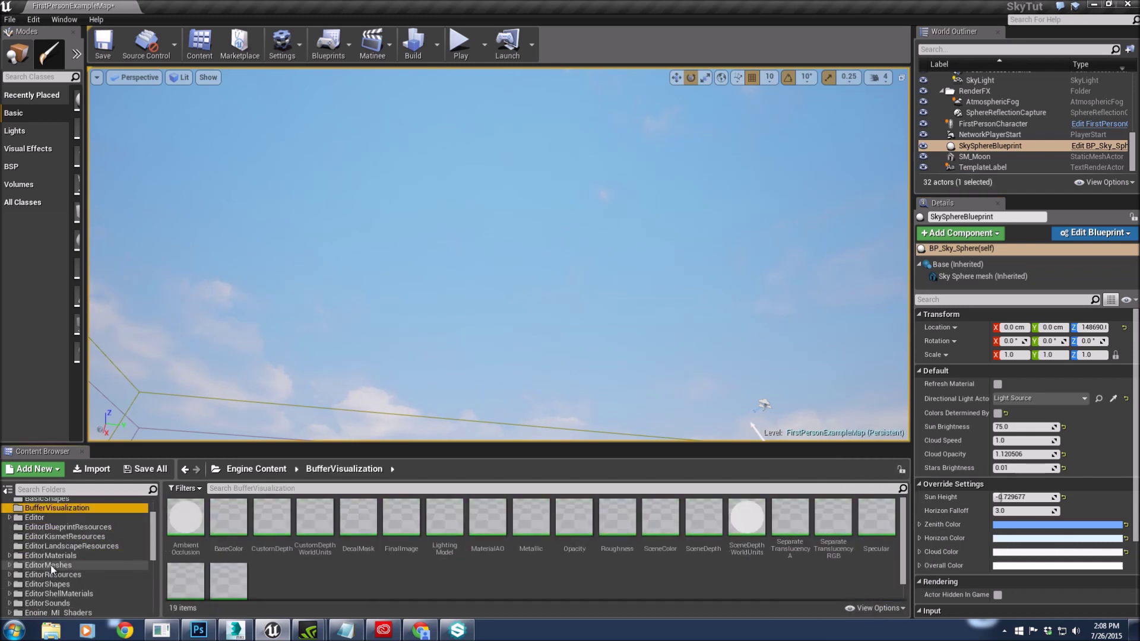
{"action": "left_click", "coordinate": [878, 611]}
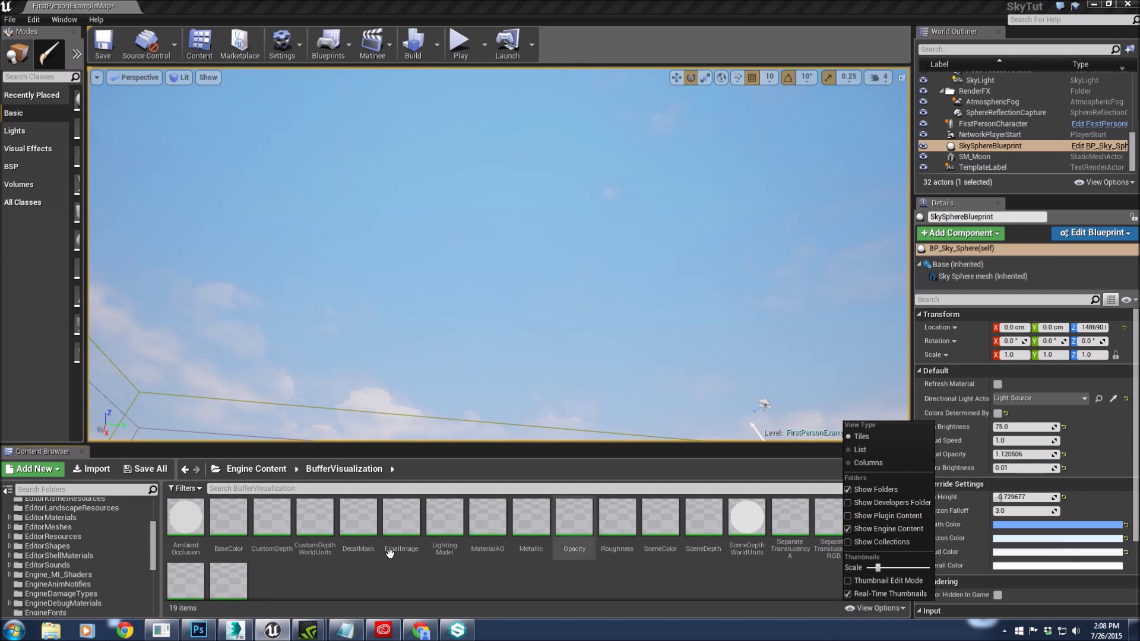
{"action": "left_click", "coordinate": [97, 594]}
{"action": "scroll", "coordinate": [95, 590], "scroll_direction": "down", "scroll_amount": 3}
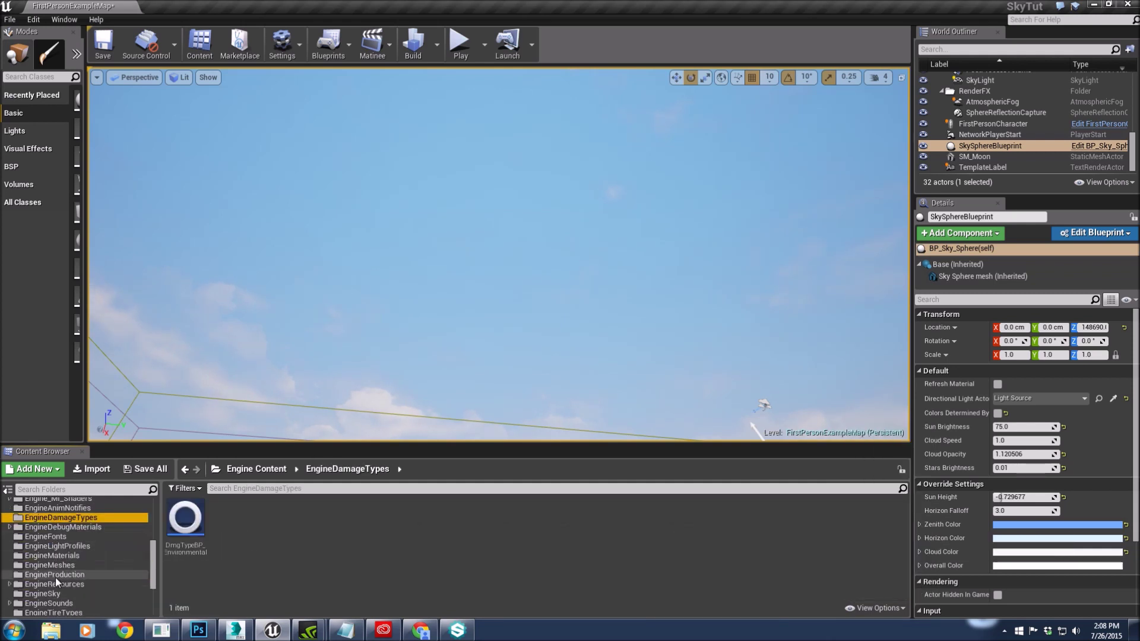
{"action": "left_click", "coordinate": [44, 595]}
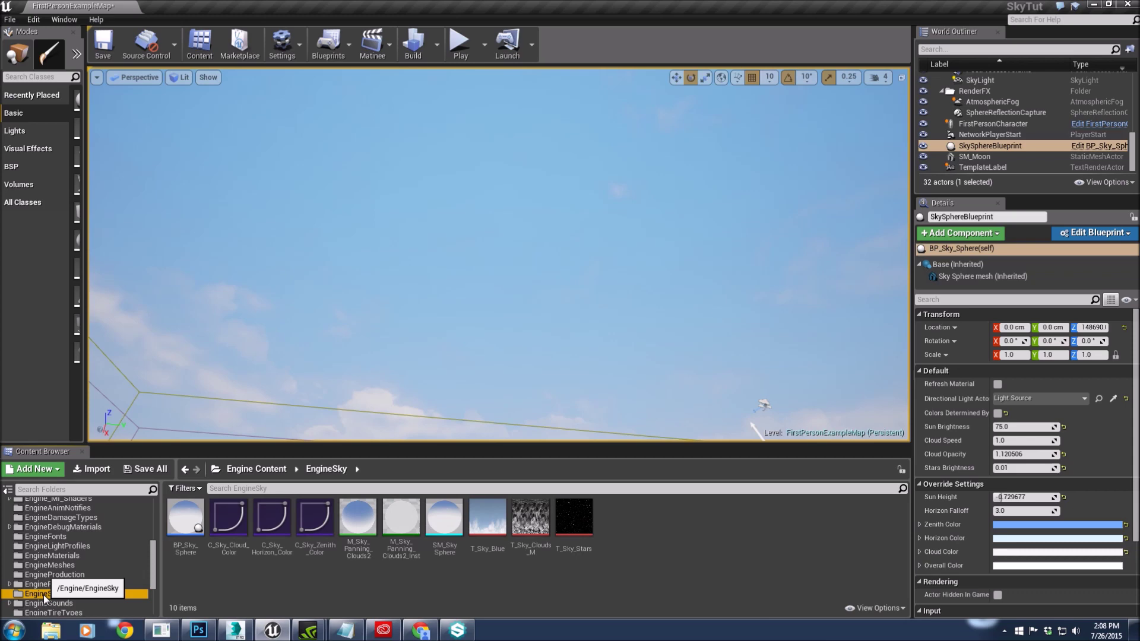
{"action": "left_click", "coordinate": [92, 469]}
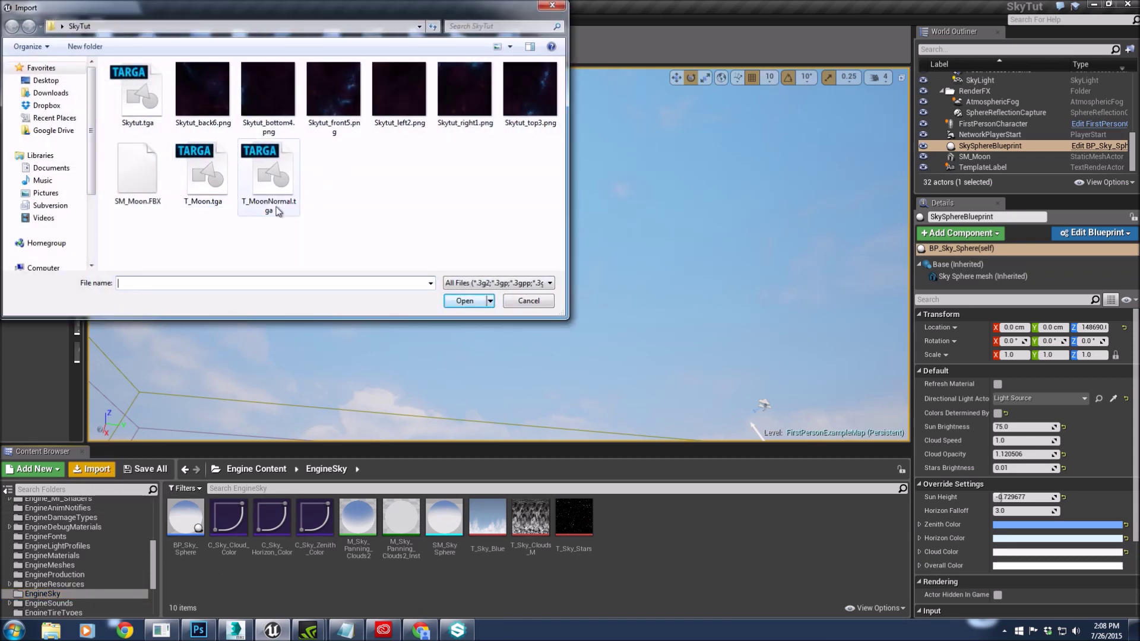
- Import Skytut.tga into EngineSky as a new Skytut texture asset
{"action": "left_click", "coordinate": [144, 109]}
{"action": "left_click", "coordinate": [465, 301]}
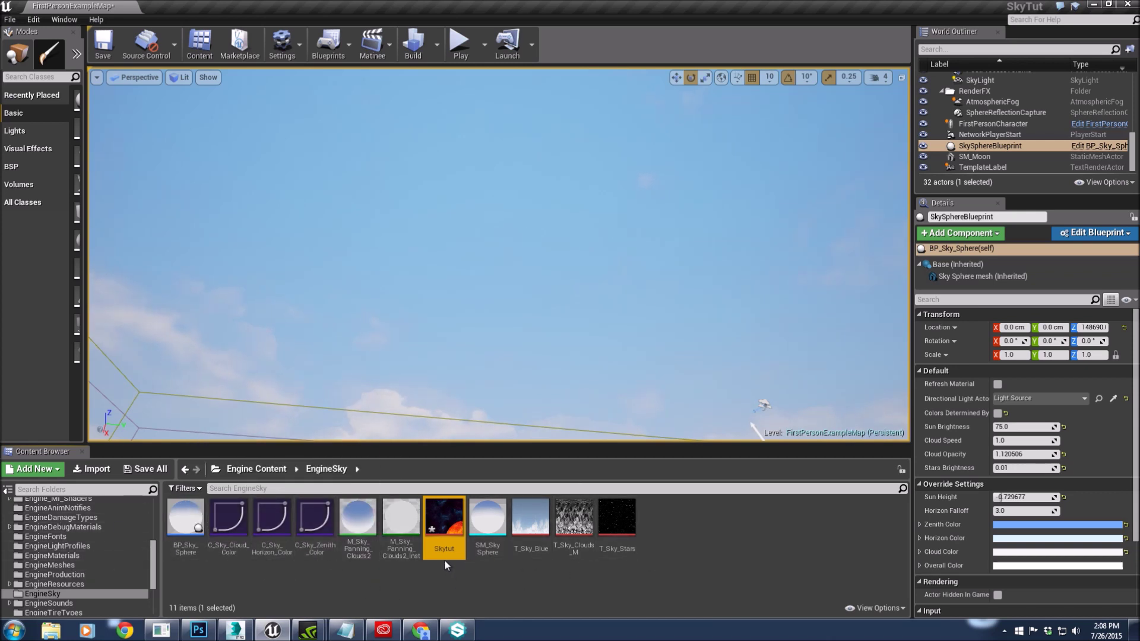
{"action": "mouse_move", "coordinate": [440, 523]}
{"action": "right_click_drag", "start_coordinate": [408, 238], "coordinate": [408, 237]}
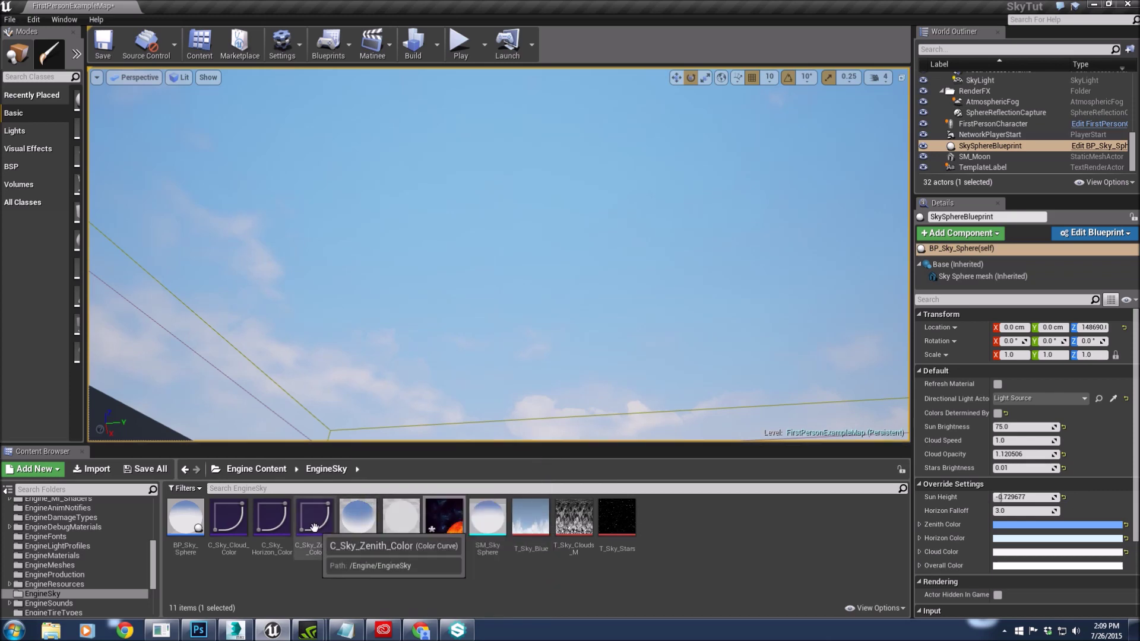
- Open M_Sky_Panning_Clouds2 and dock its material editor beside the level
{"action": "double_click", "coordinate": [357, 522]}
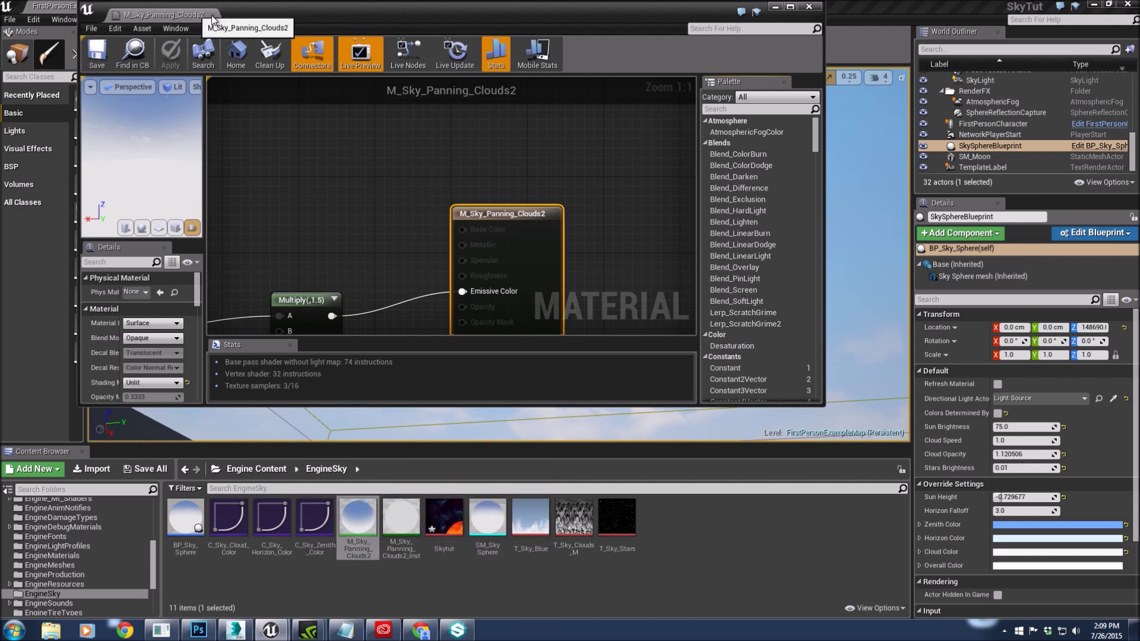
{"action": "double_click", "coordinate": [348, 19]}
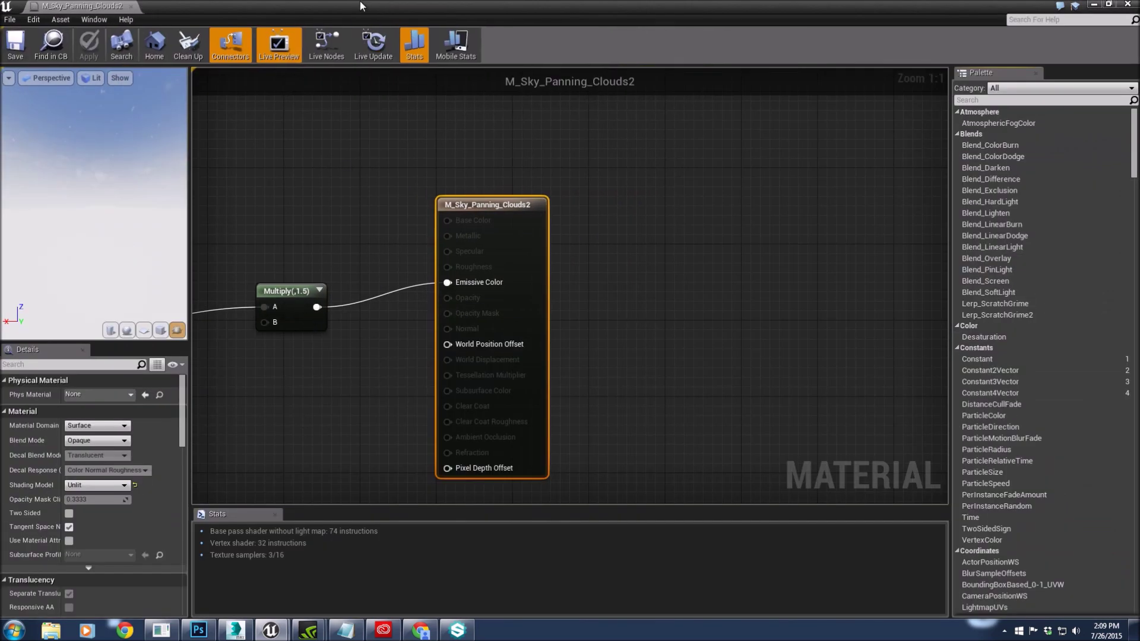
{"action": "double_click", "coordinate": [360, 6]}
{"action": "left_click_drag", "start_coordinate": [178, 7], "coordinate": [196, 6]}
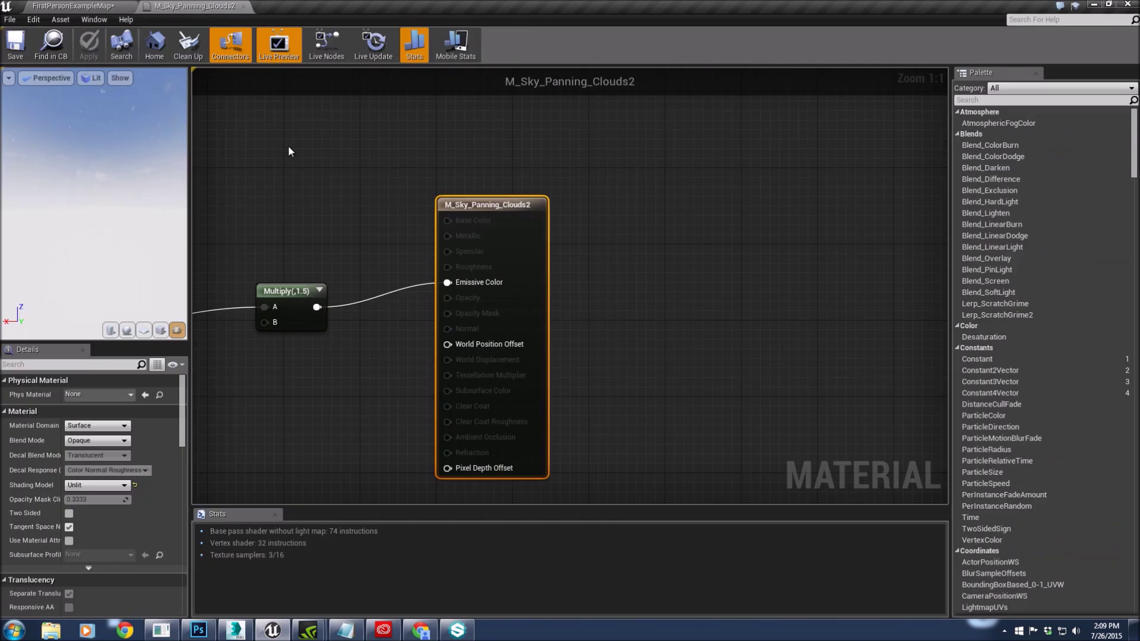
{"action": "scroll", "coordinate": [344, 235], "scroll_direction": "down", "scroll_amount": 5}
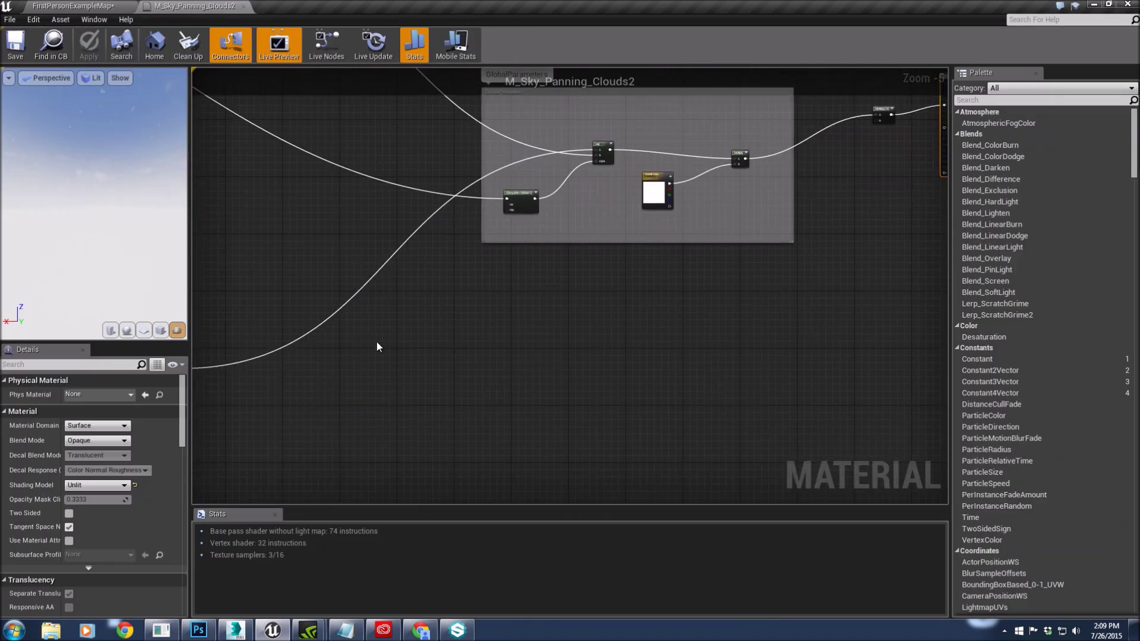
{"action": "scroll", "coordinate": [377, 347], "scroll_direction": "down", "scroll_amount": 2}
{"action": "scroll", "coordinate": [484, 376], "scroll_direction": "up", "scroll_amount": 2}
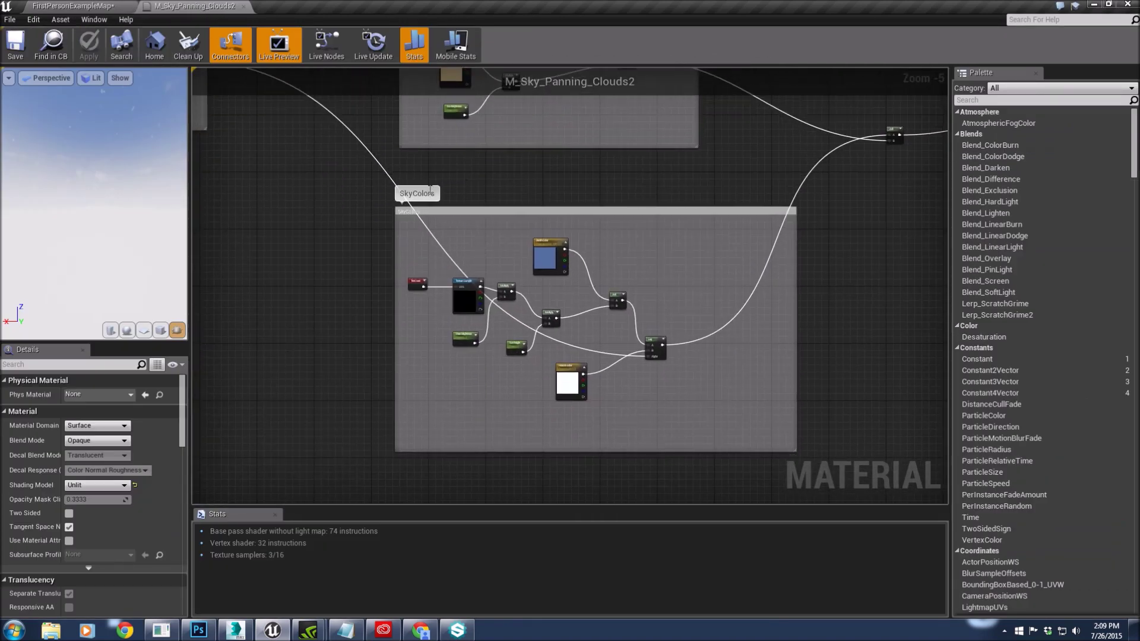
- Swap the T_Sky_Stars texture sample to Skytut, apply, and close the editor
{"action": "left_click", "coordinate": [469, 297]}
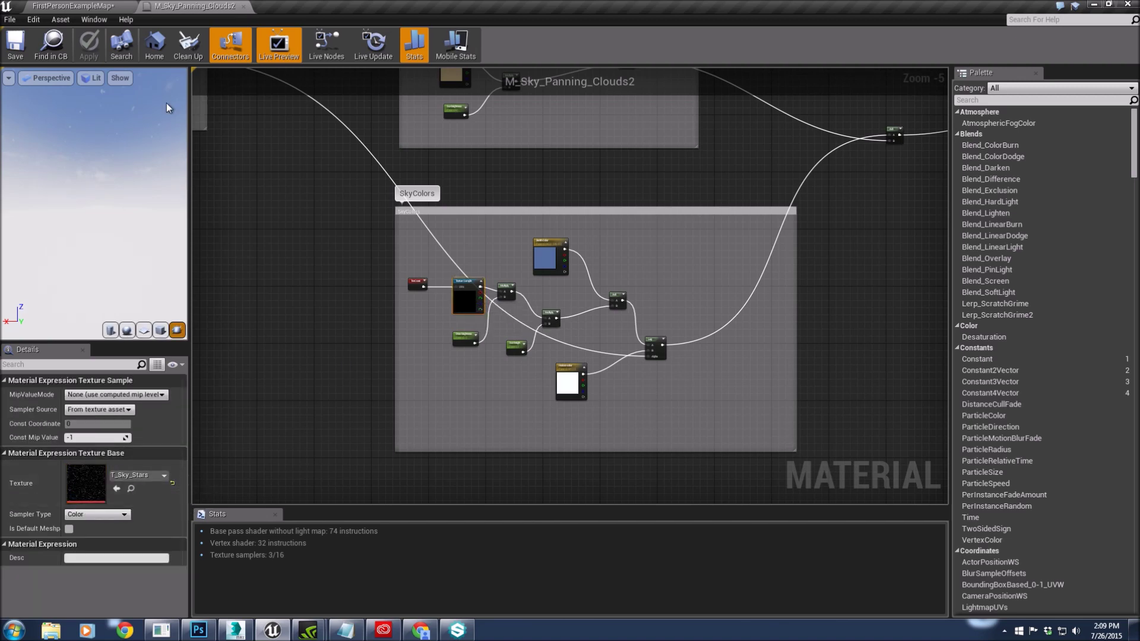
{"action": "left_click_drag", "start_coordinate": [191, 6], "coordinate": [217, 114]}
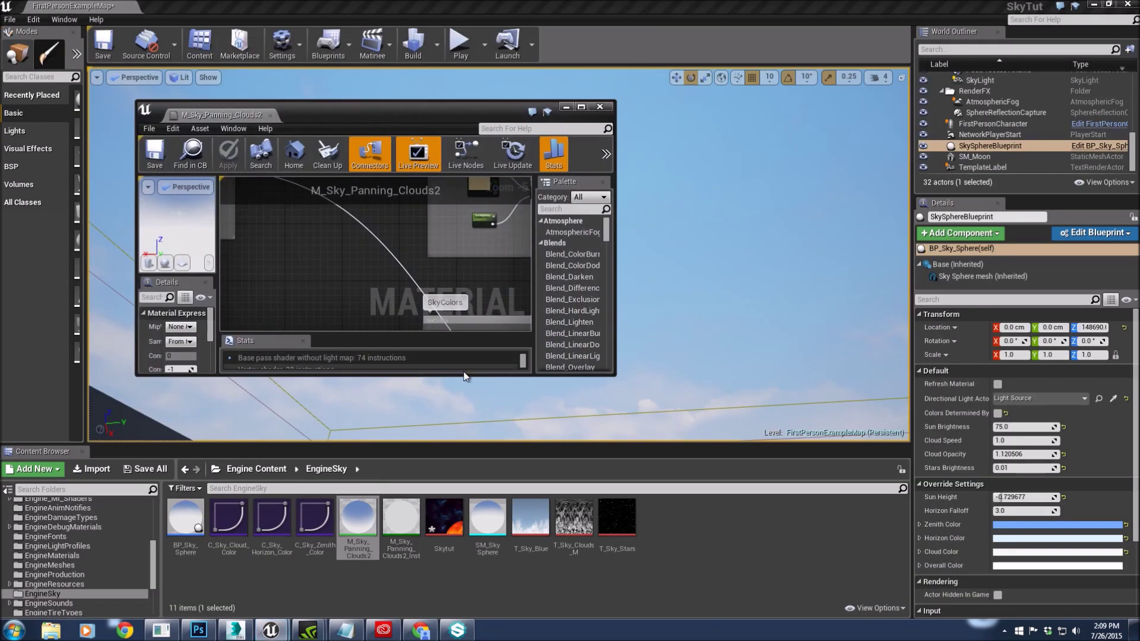
{"action": "left_click_drag", "start_coordinate": [465, 376], "coordinate": [465, 453]}
{"action": "right_click_drag", "start_coordinate": [332, 344], "coordinate": [331, 238]}
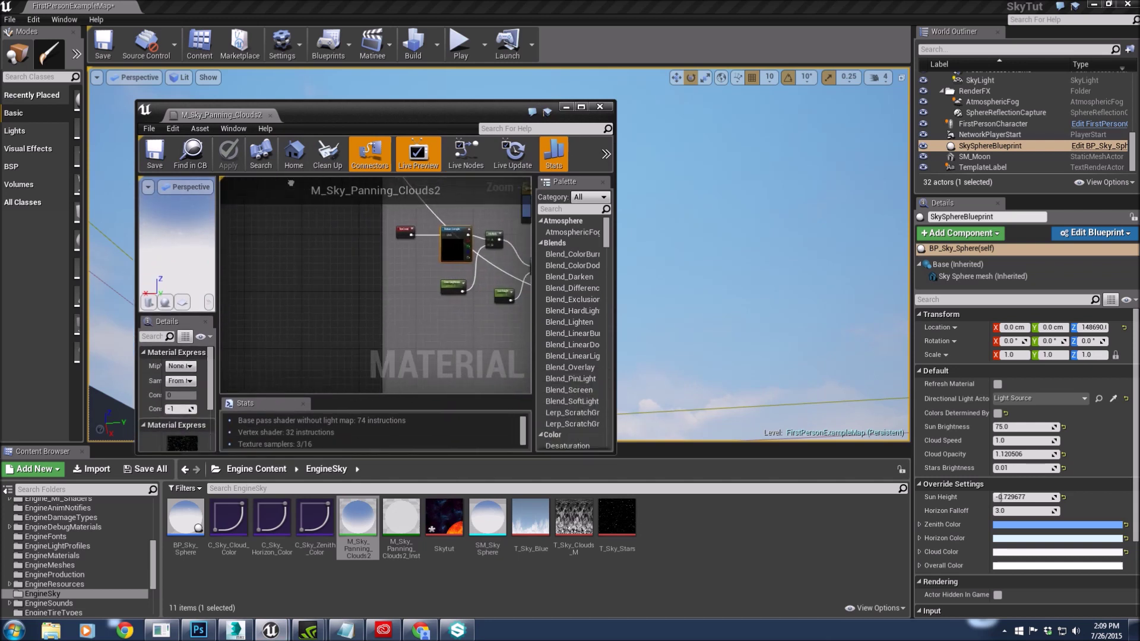
{"action": "right_click_drag", "start_coordinate": [447, 239], "coordinate": [424, 294]}
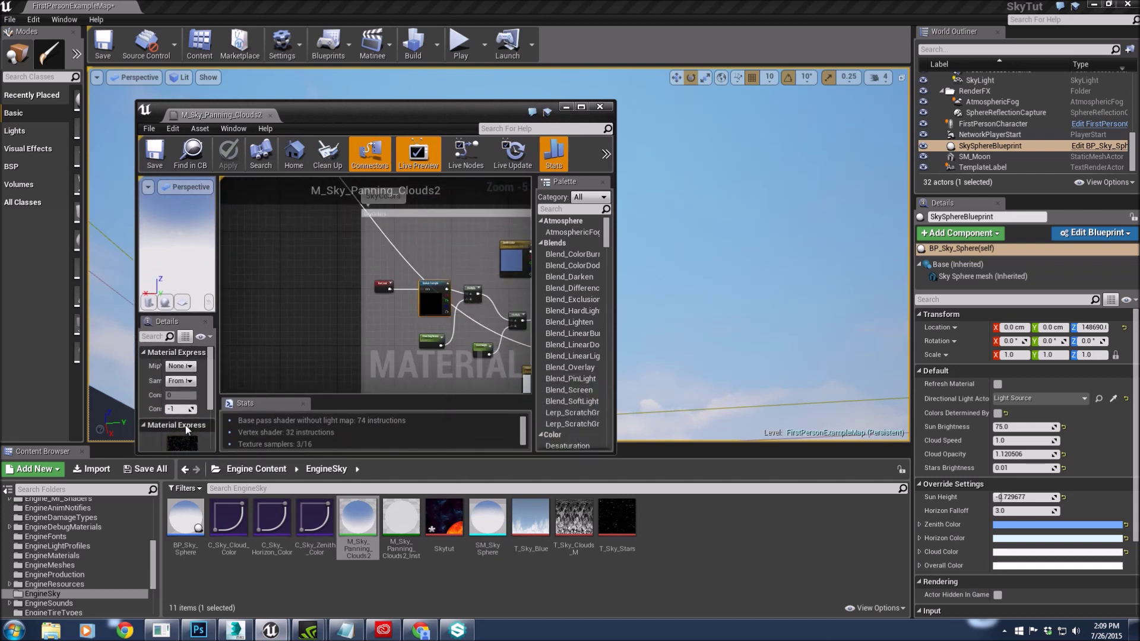
{"action": "scroll", "coordinate": [185, 425], "scroll_direction": "down", "scroll_amount": 2}
{"action": "left_click_drag", "start_coordinate": [444, 517], "coordinate": [181, 417]}
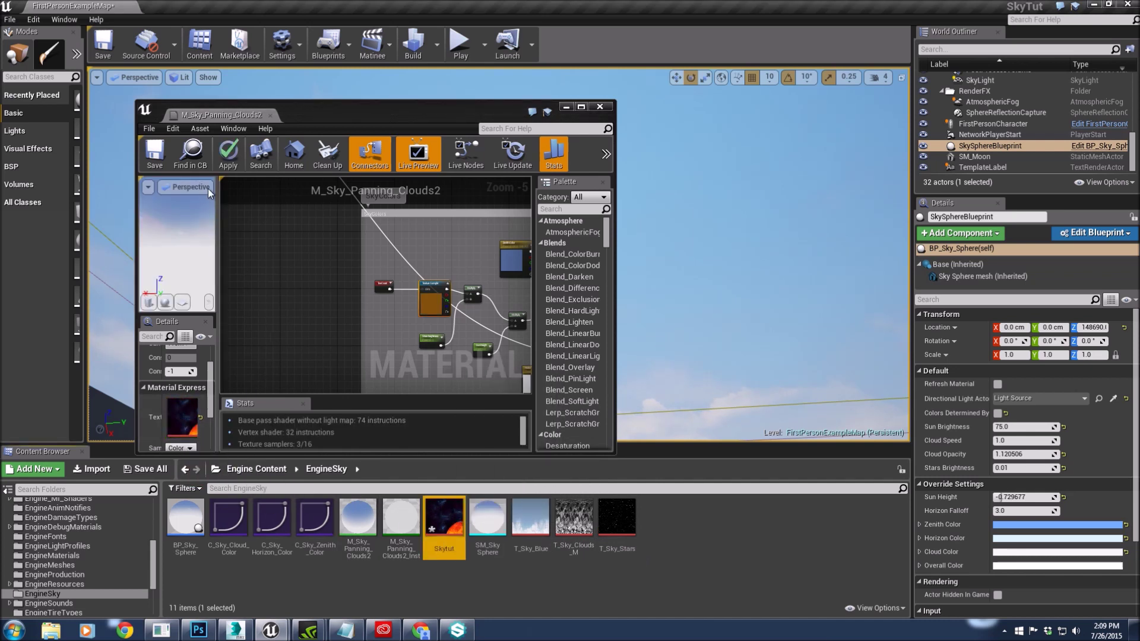
{"action": "left_click", "coordinate": [154, 153]}
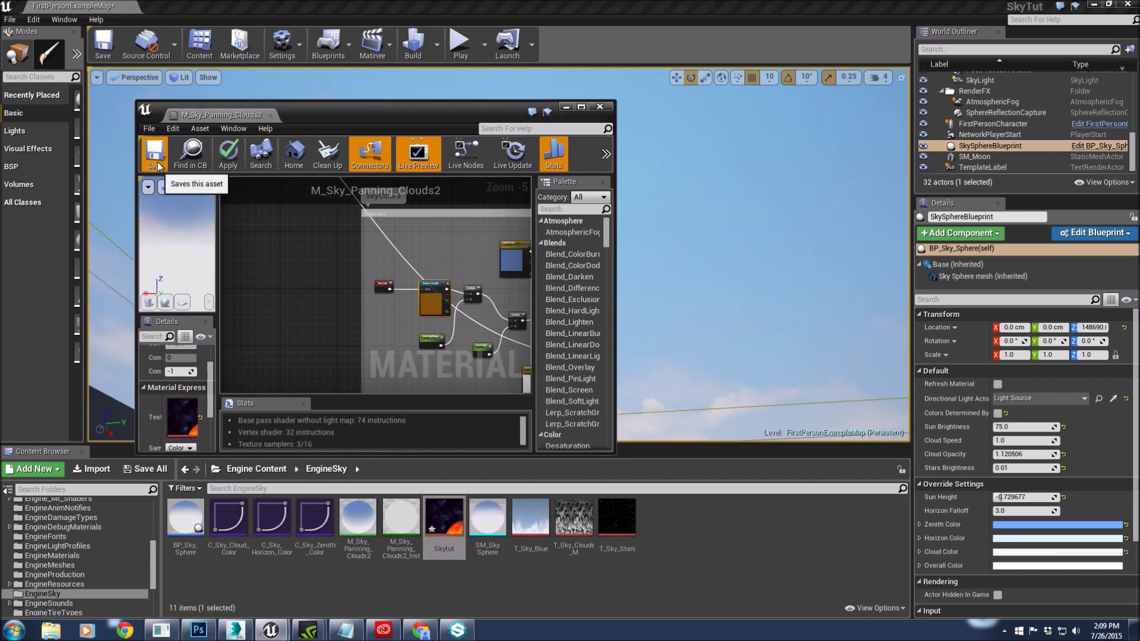
{"action": "left_click", "coordinate": [601, 108]}
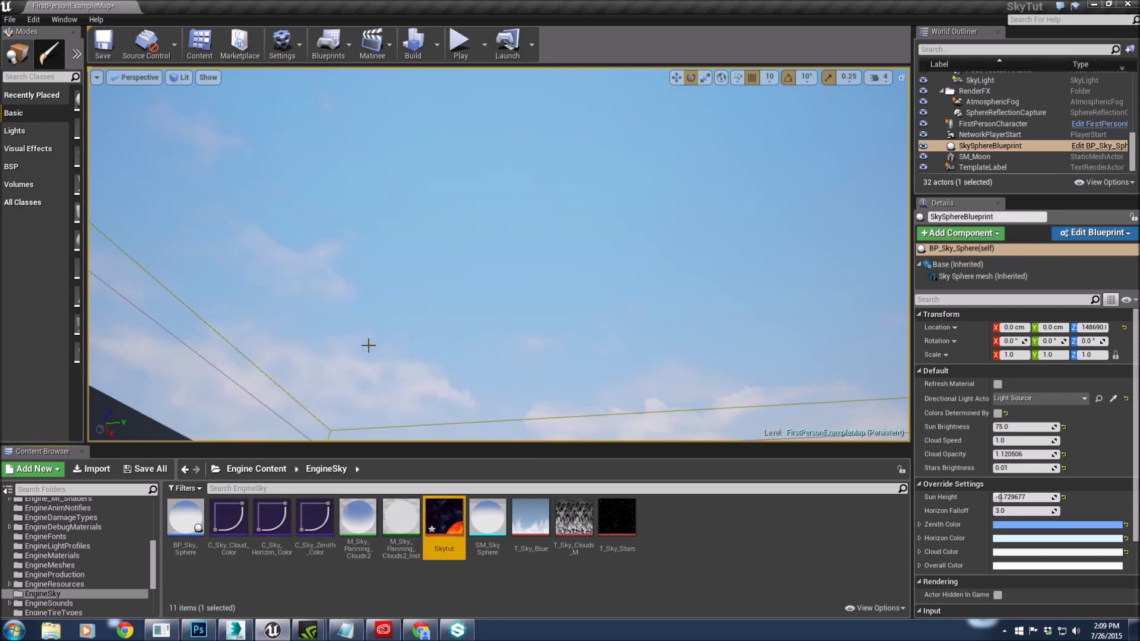
- Raise the sky sphere's Stars Brightness to about 1.89, then switch to Photoshop's T_Moon.psd
{"action": "right_click_drag", "start_coordinate": [688, 315], "coordinate": [655, 341]}
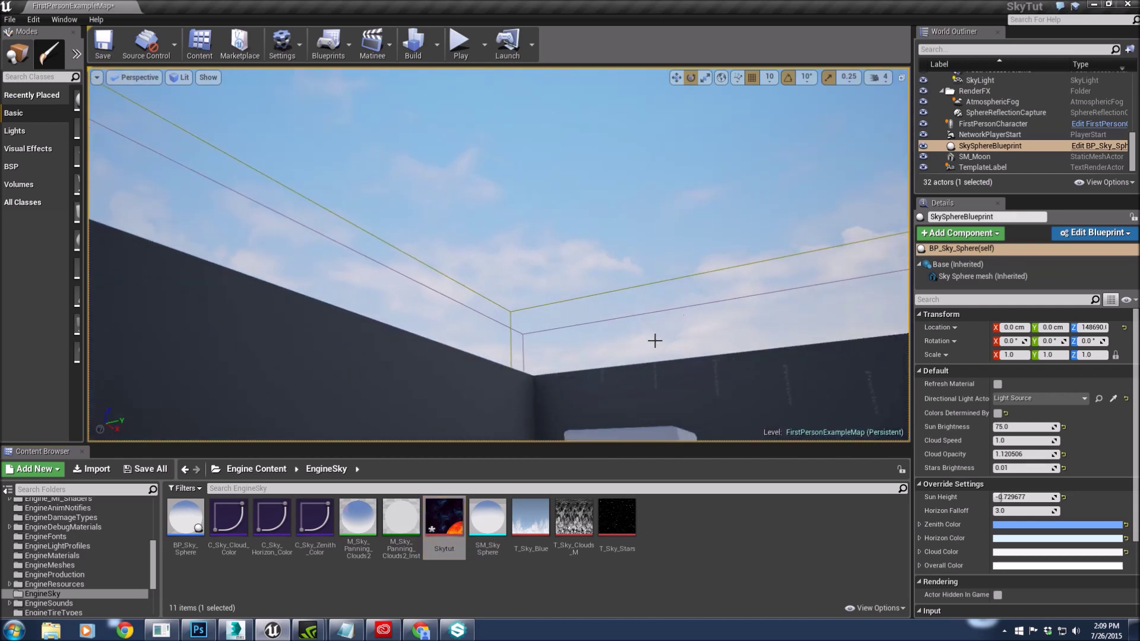
{"action": "left_click", "coordinate": [1014, 468]}
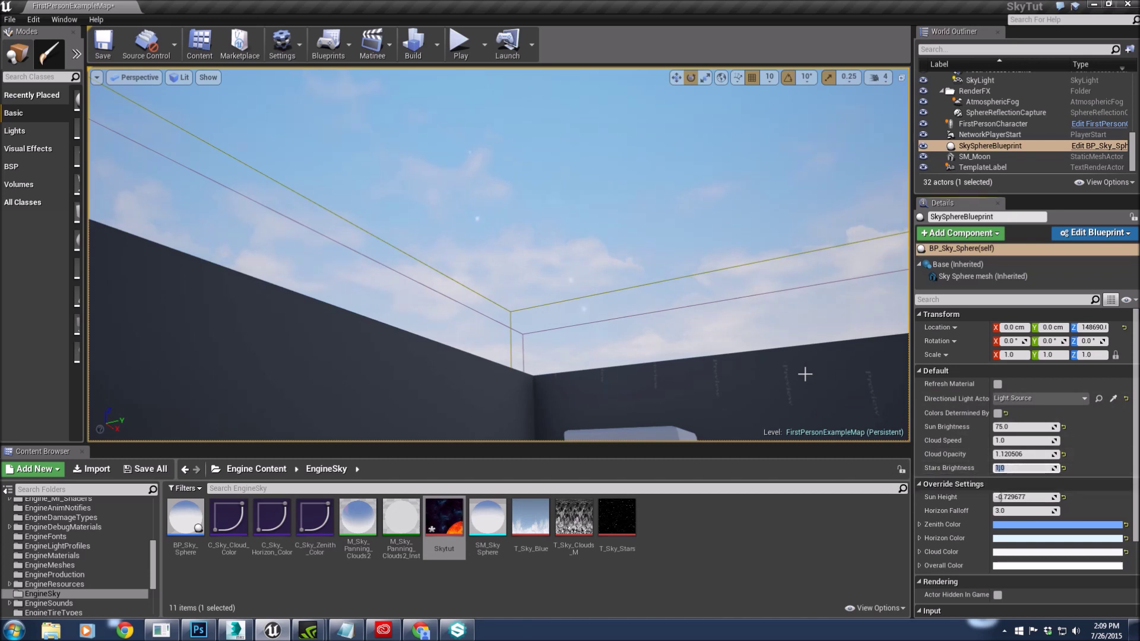
{"action": "left_click_drag", "start_coordinate": [1054, 469], "coordinate": [989, 460]}
{"action": "right_click_drag", "start_coordinate": [548, 274], "coordinate": [544, 236]}
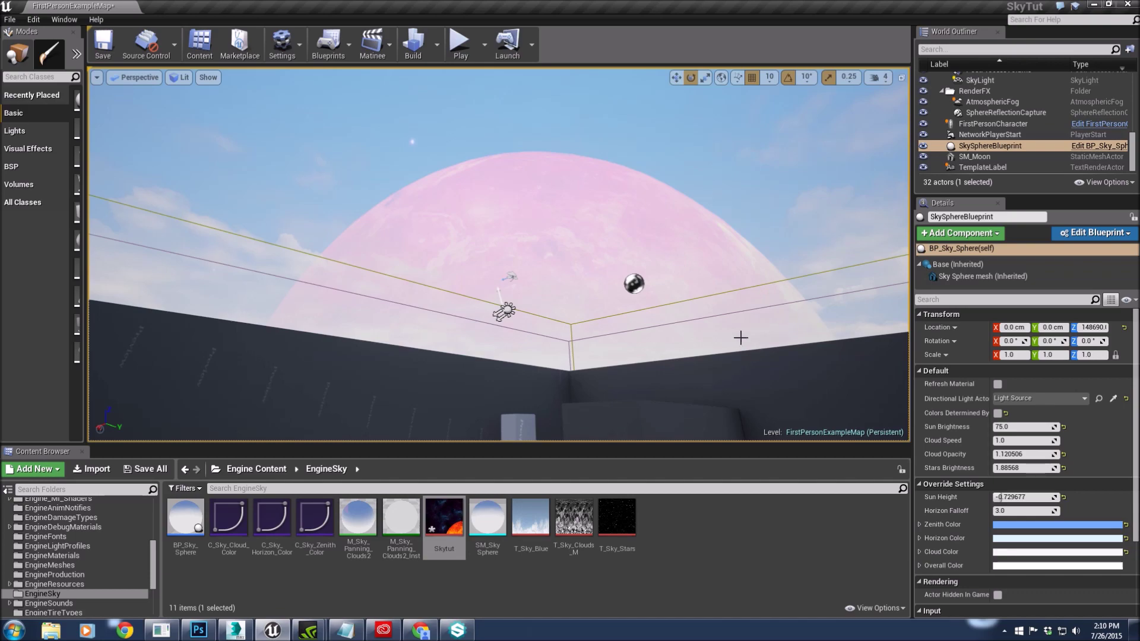
{"action": "left_click", "coordinate": [197, 628]}
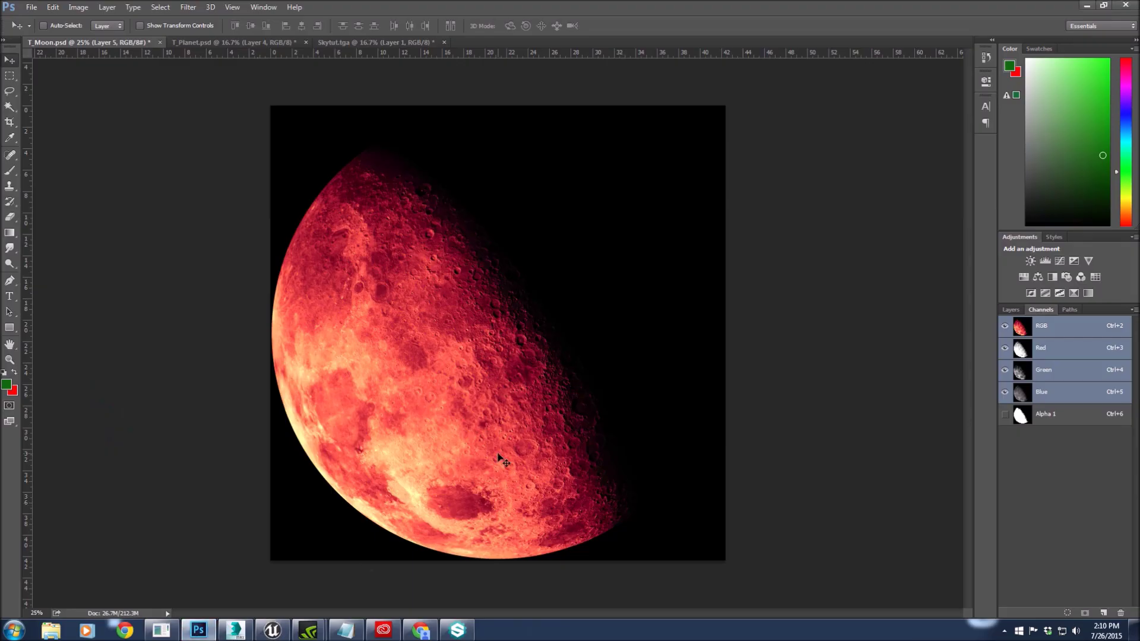
- Scale the Skytut.tga planet layer to about 133% and move it toward the lower right
{"action": "left_click", "coordinate": [269, 42]}
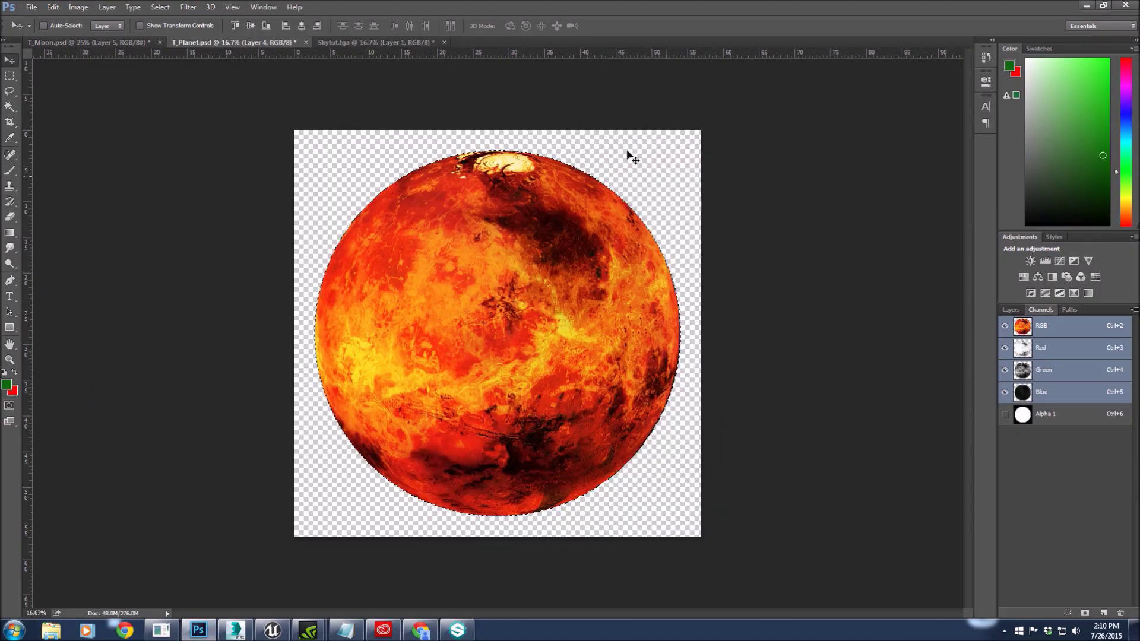
{"action": "left_click", "coordinate": [418, 43]}
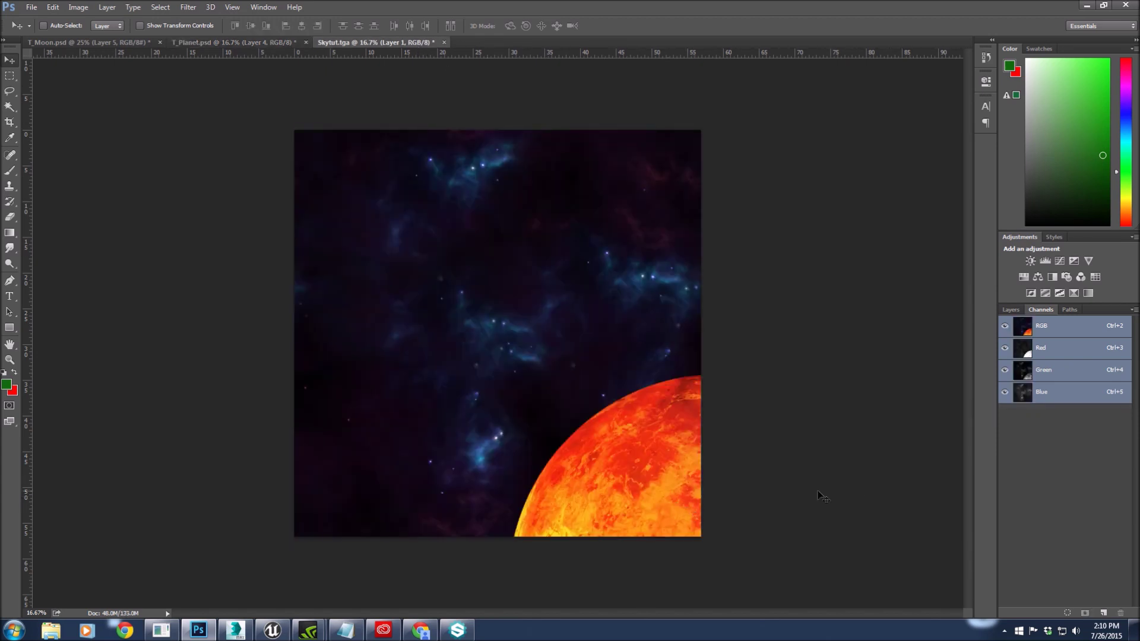
{"action": "left_click", "coordinate": [1010, 310]}
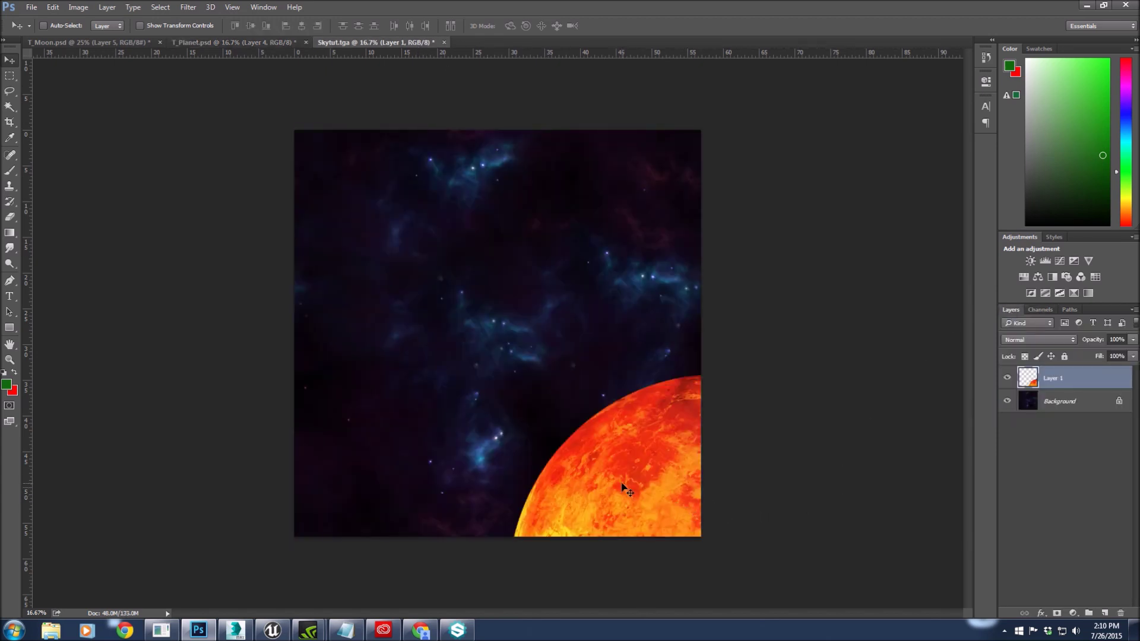
{"action": "left_click_drag", "start_coordinate": [623, 487], "coordinate": [664, 512]}
{"action": "key", "text": "ctrl+t"}
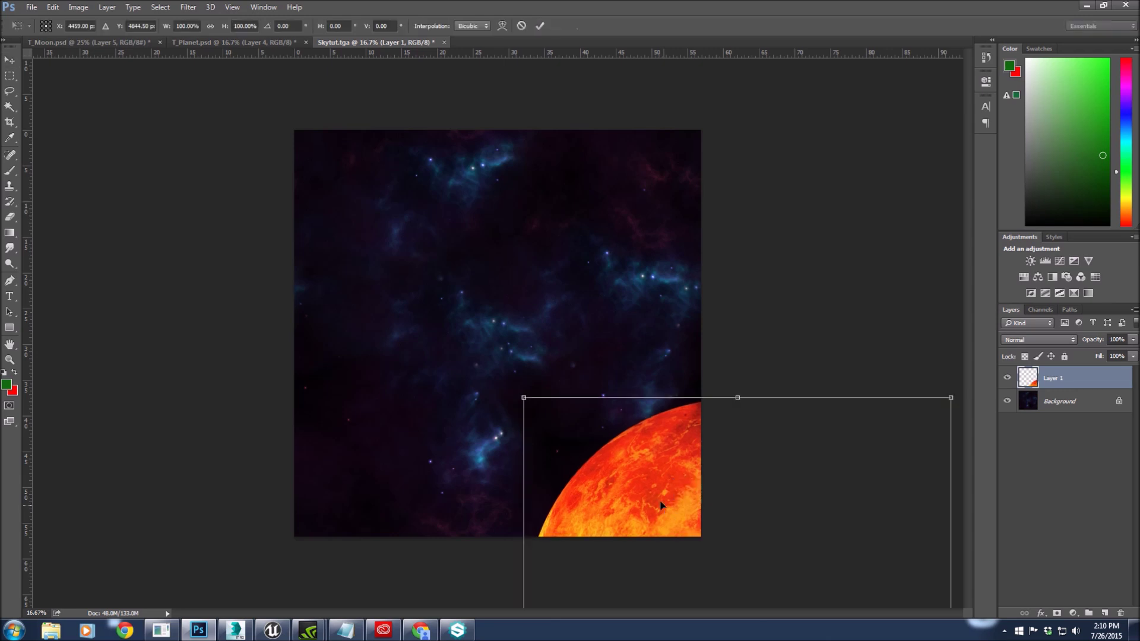
{"action": "left_click_drag", "start_coordinate": [523, 399], "coordinate": [380, 255]}
{"action": "left_click_drag", "start_coordinate": [551, 378], "coordinate": [657, 479]}
{"action": "key", "text": "Return"}
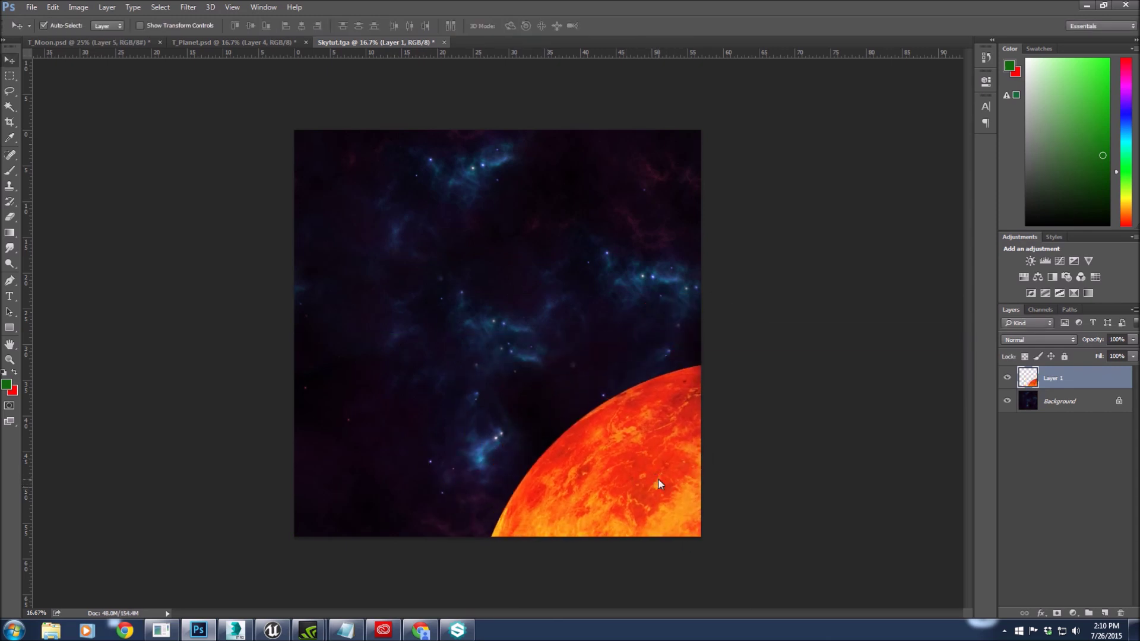
- Save the texture as Targa, replacing the existing Skytut.tga
{"action": "key", "text": "ctrl+s"}
{"action": "key", "text": "Tab"}
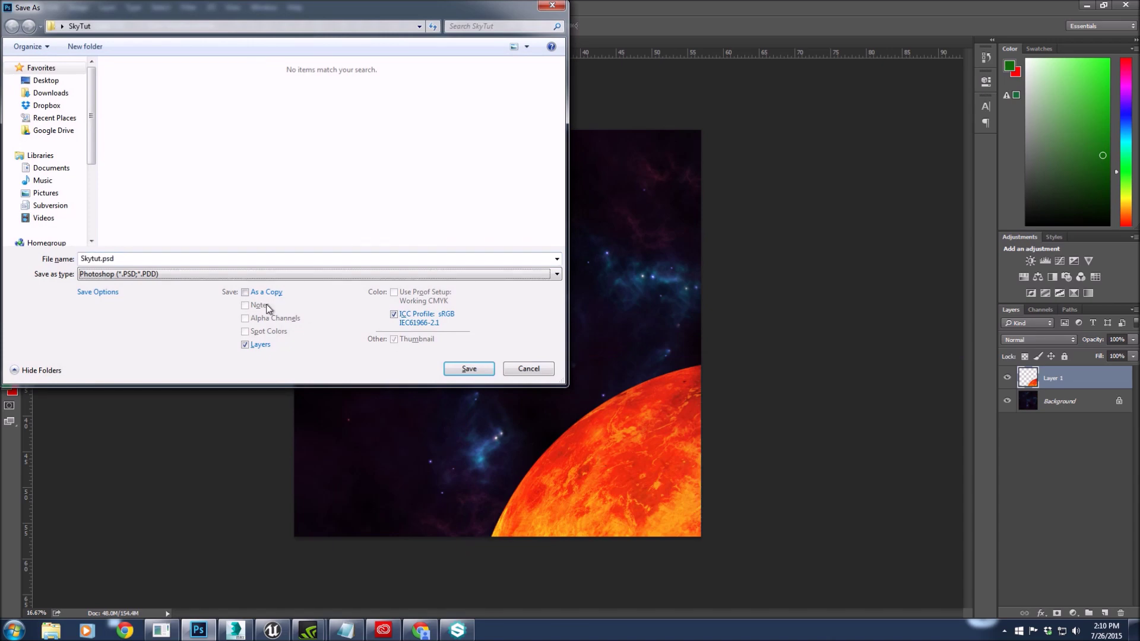
{"action": "key", "text": "t"}
{"action": "left_click", "coordinate": [460, 374]}
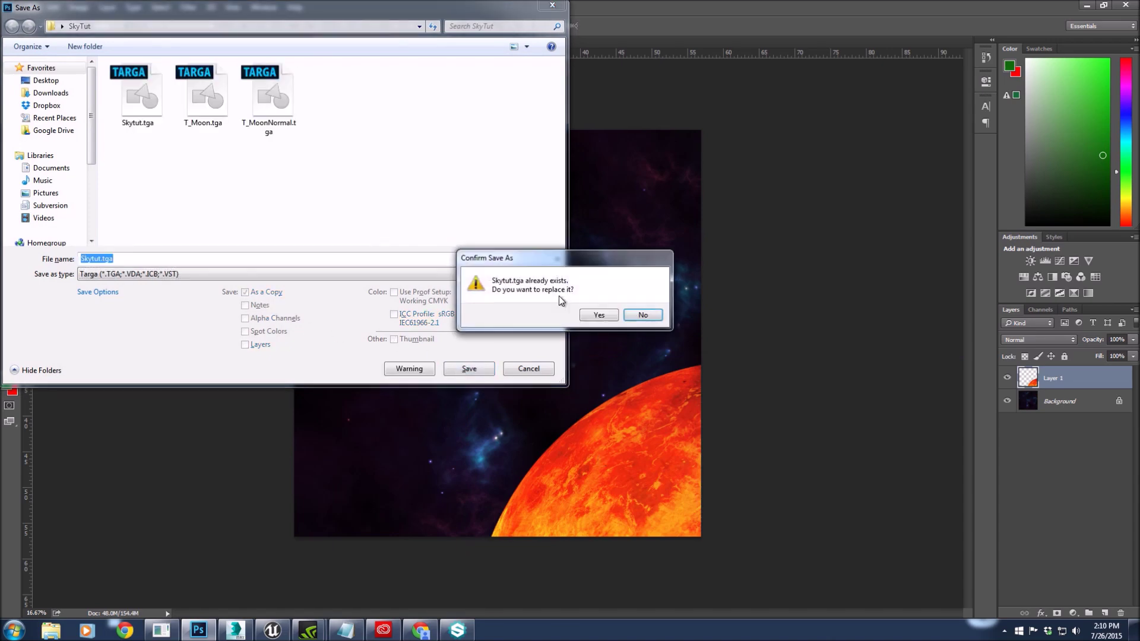
{"action": "left_click", "coordinate": [594, 313]}
{"action": "left_click", "coordinate": [591, 209]}
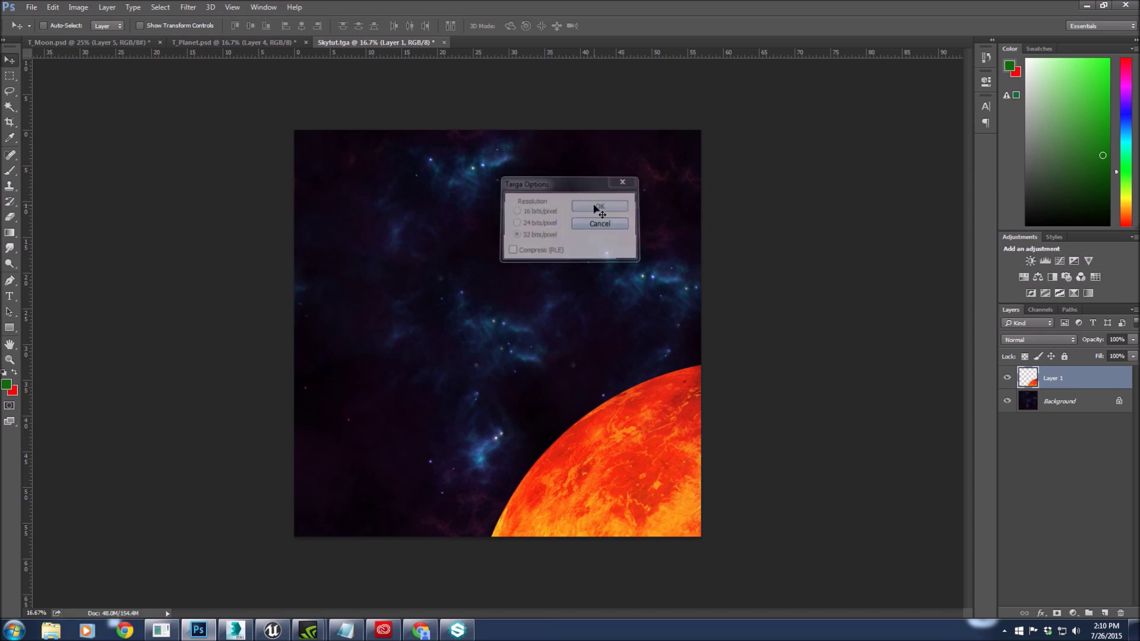
{"action": "left_click", "coordinate": [273, 631]}
- Reimport Skytut in Unreal, then nudge the planet further down-right in Photoshop
{"action": "right_click", "coordinate": [450, 512]}
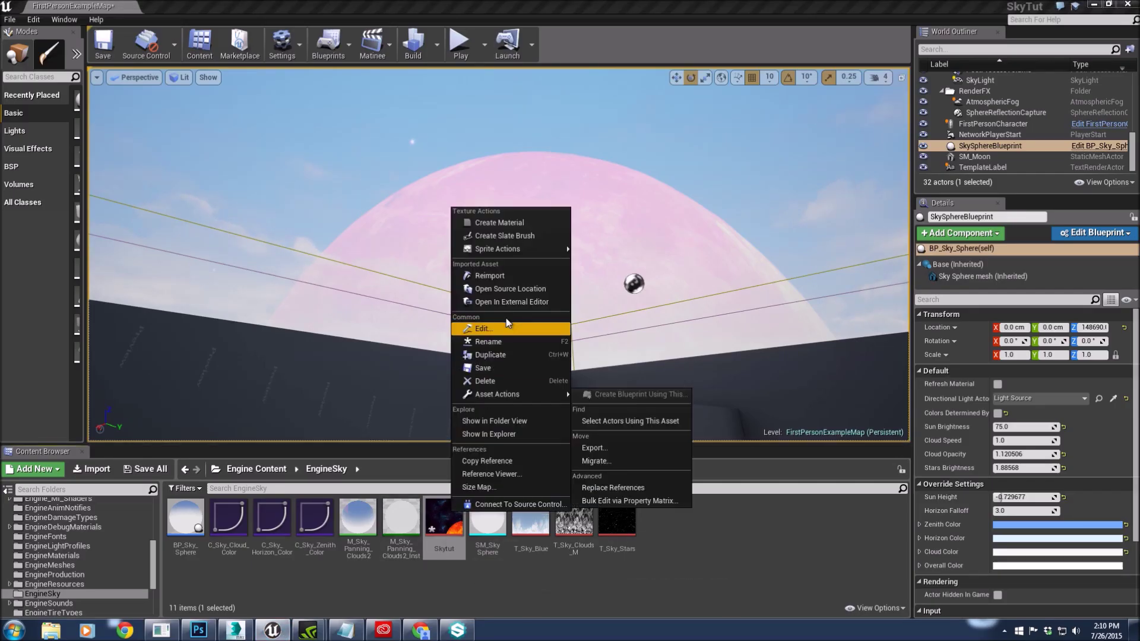
{"action": "left_click", "coordinate": [522, 279]}
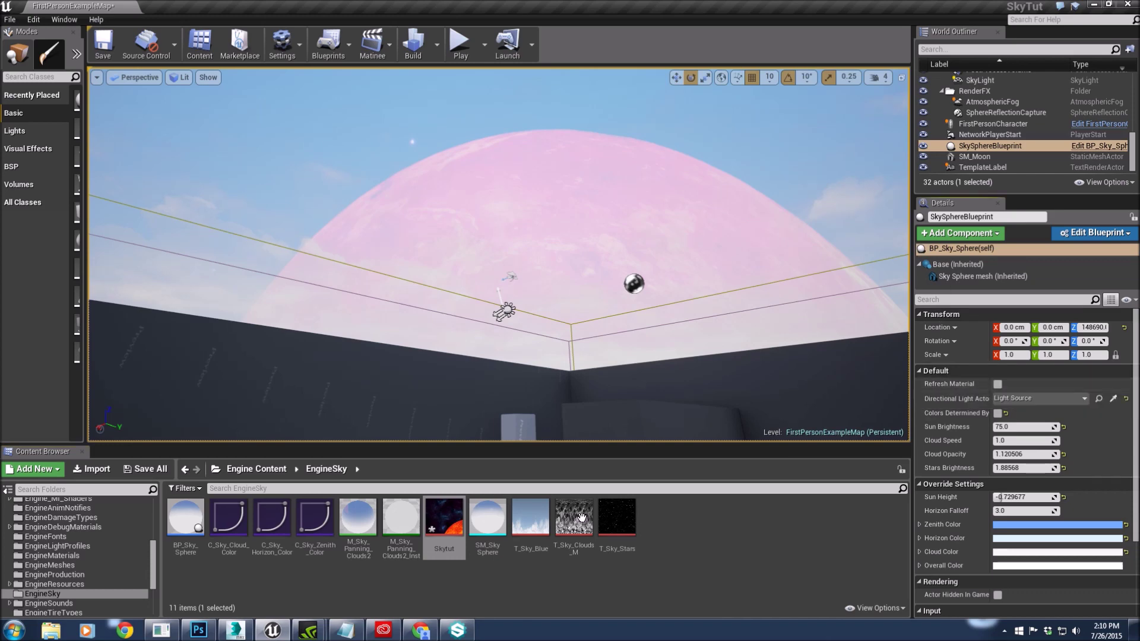
{"action": "left_click", "coordinate": [198, 631]}
{"action": "left_click_drag", "start_coordinate": [641, 478], "coordinate": [657, 496]}
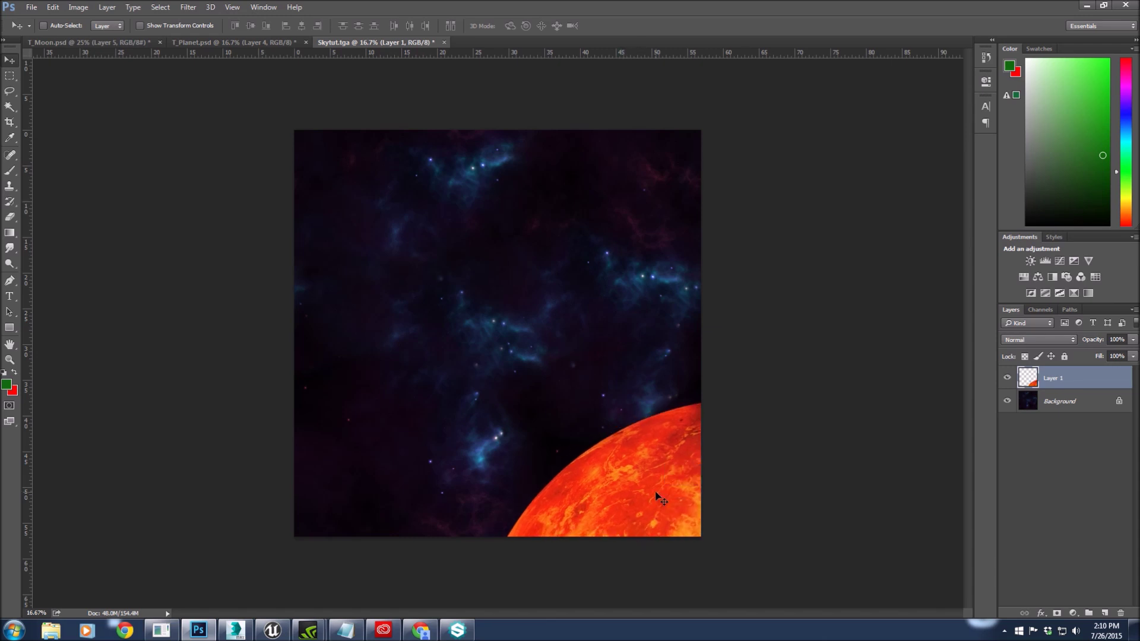
- Resave Skytut.tga as Targa, replacing the old file and keeping 32 bits/pixel
{"action": "key", "text": "ctrl+s"}
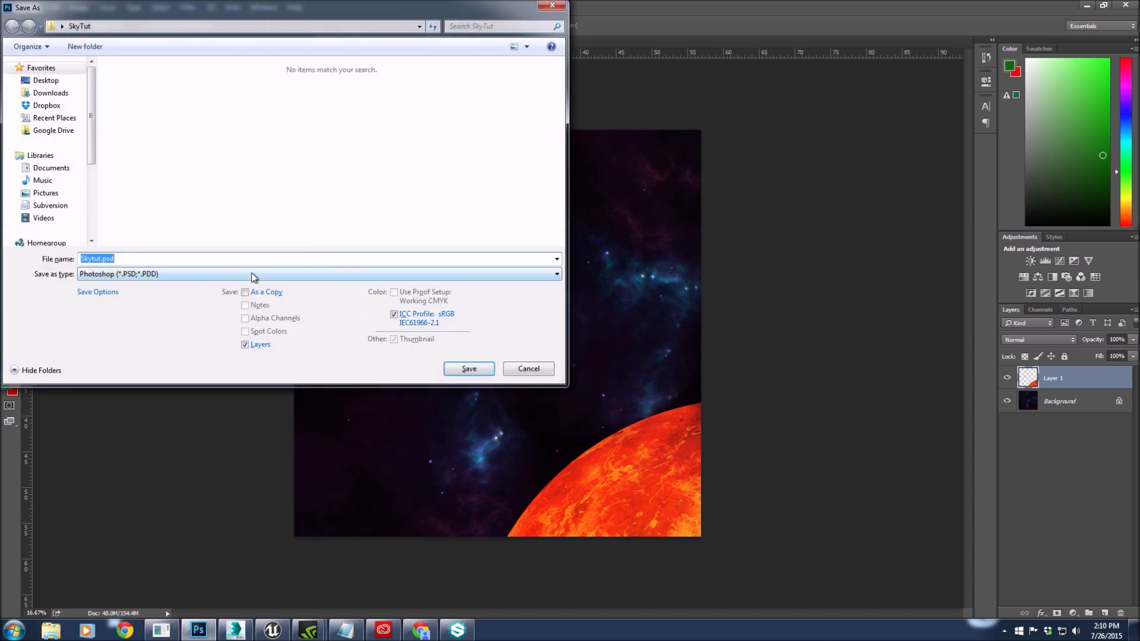
{"action": "left_click", "coordinate": [252, 275]}
{"action": "key", "text": "t"}
{"action": "key", "text": "Return"}
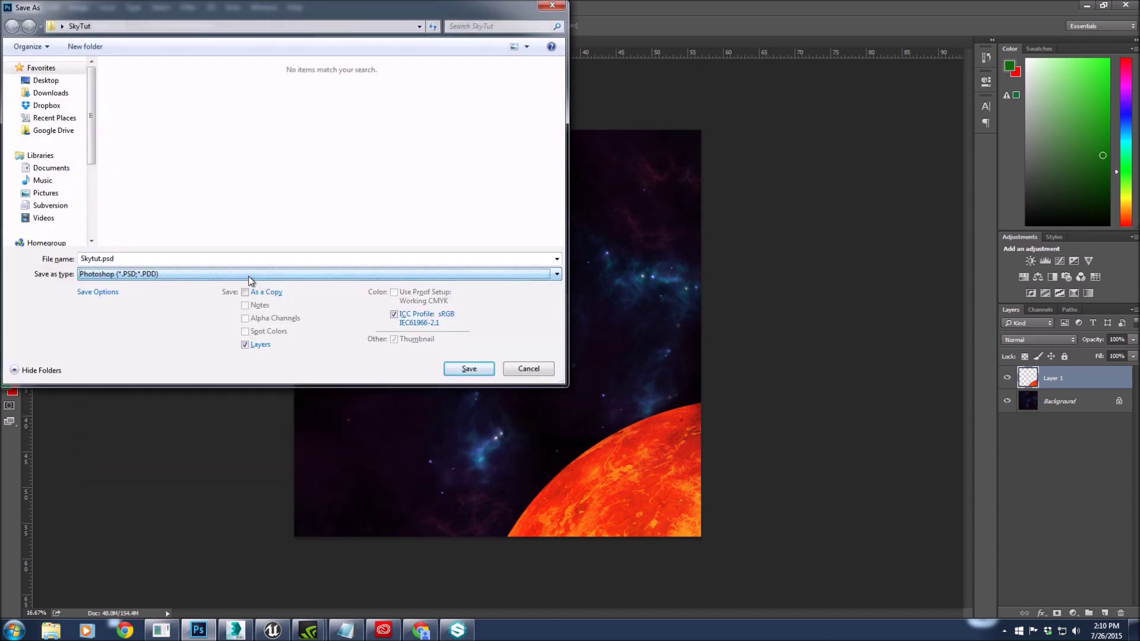
{"action": "left_click", "coordinate": [465, 370]}
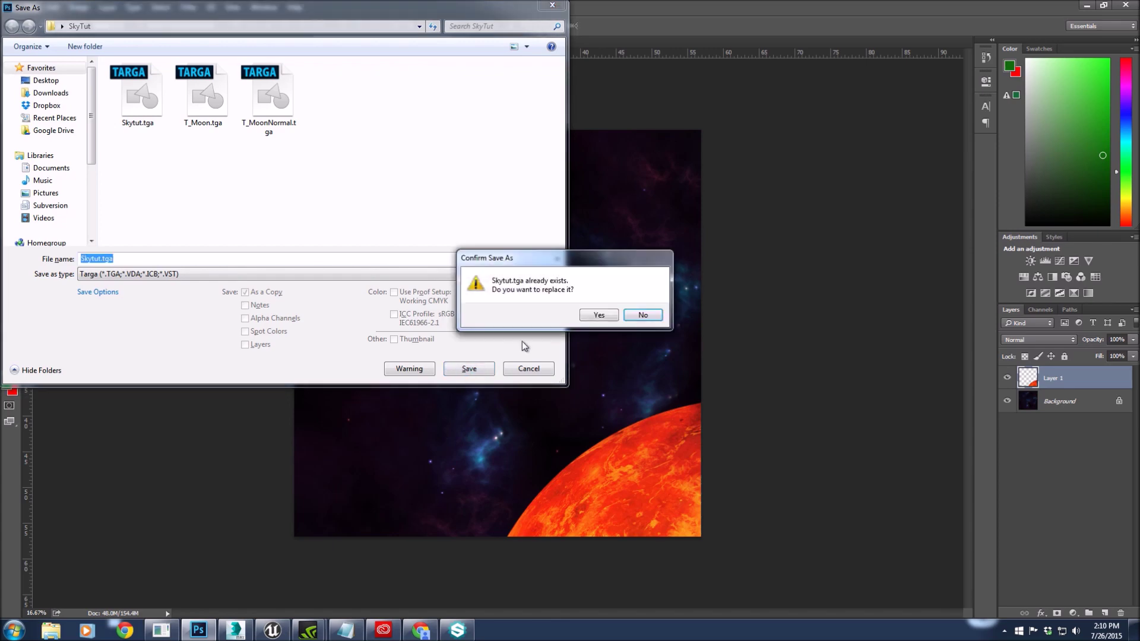
{"action": "left_click", "coordinate": [597, 315]}
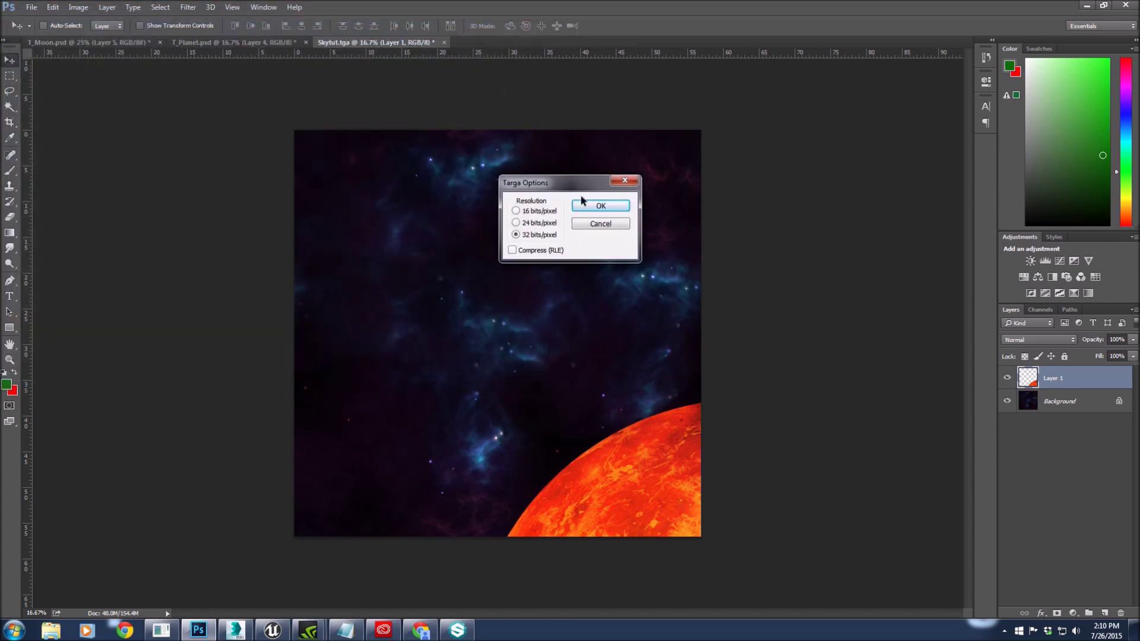
{"action": "left_click", "coordinate": [597, 206]}
- Reimport the updated Skytut texture and check the lowered planet in the viewport
{"action": "left_click", "coordinate": [272, 630]}
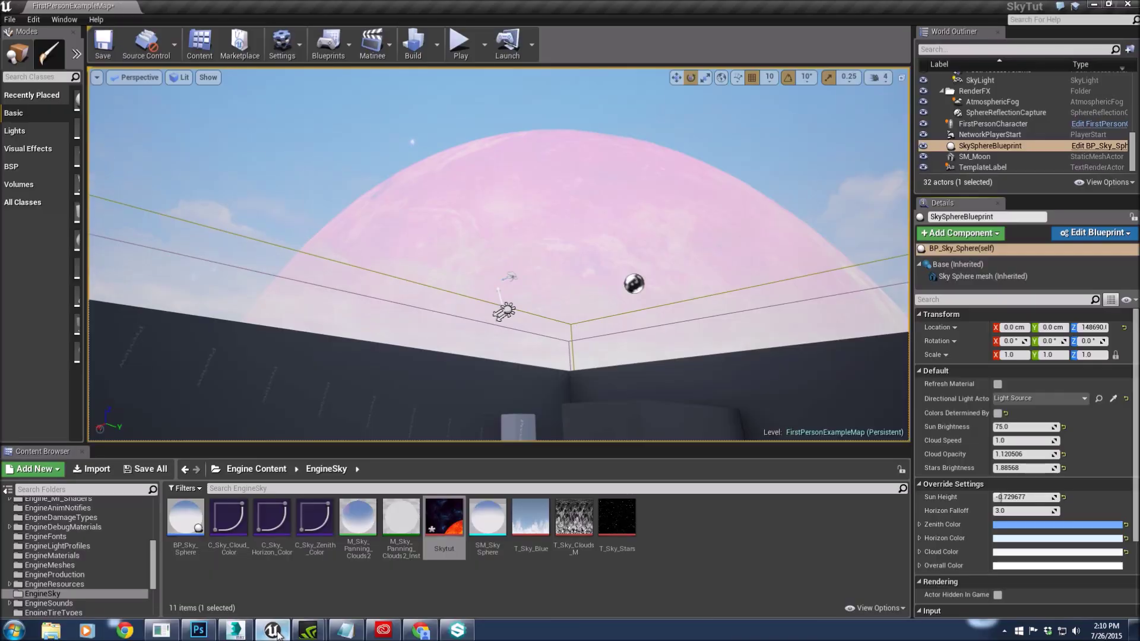
{"action": "right_click", "coordinate": [437, 524]}
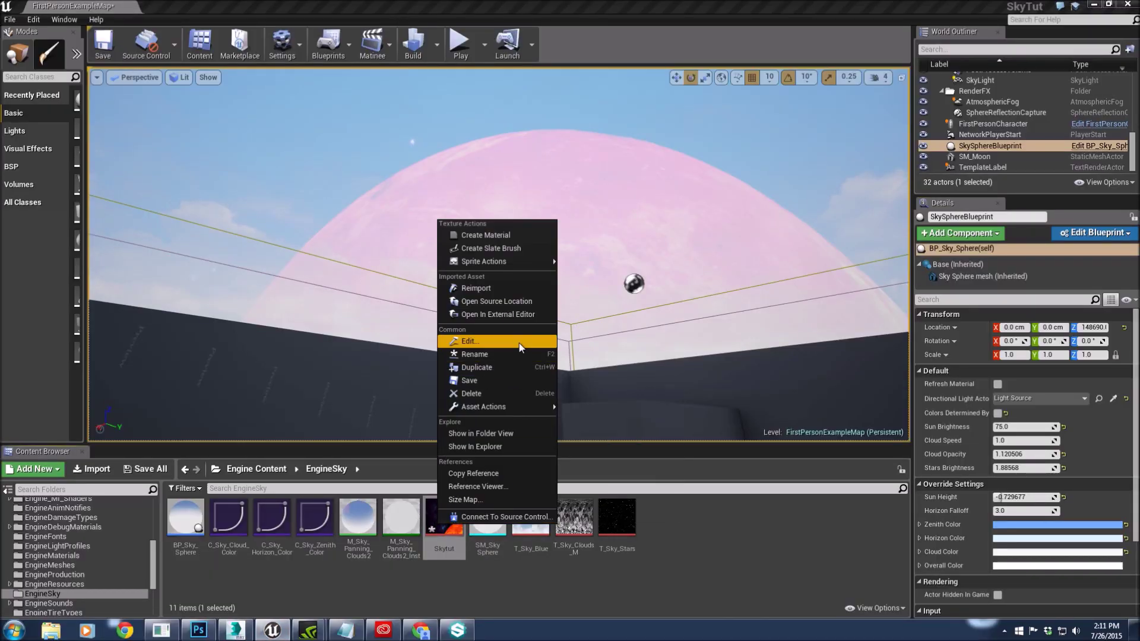
{"action": "left_click", "coordinate": [476, 289]}
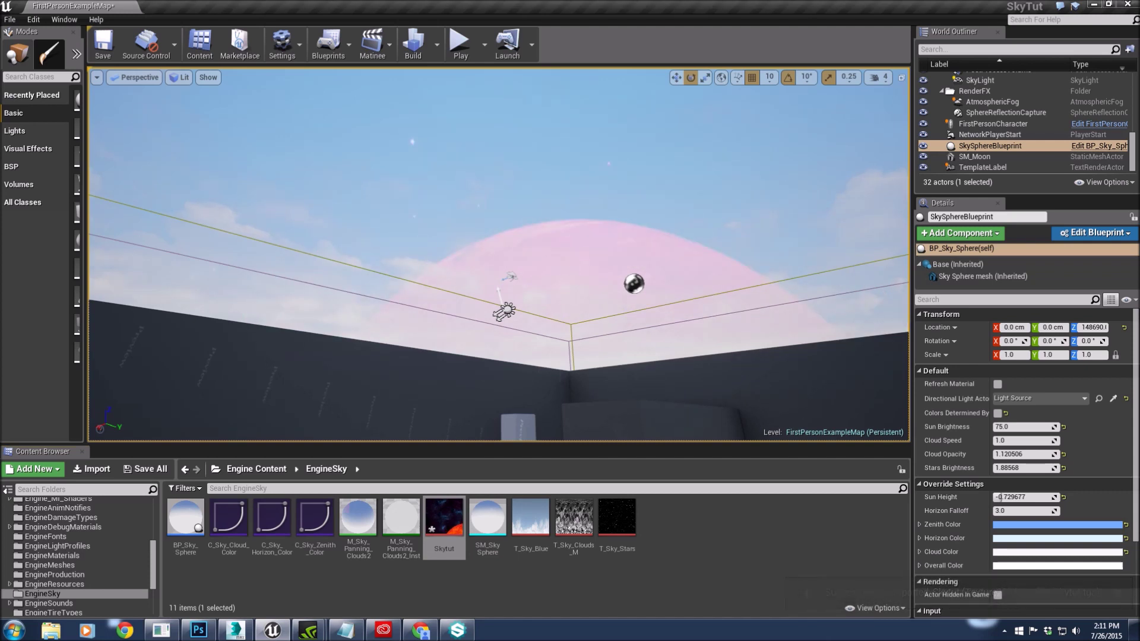
{"action": "right_click_drag", "start_coordinate": [499, 256], "coordinate": [523, 243]}
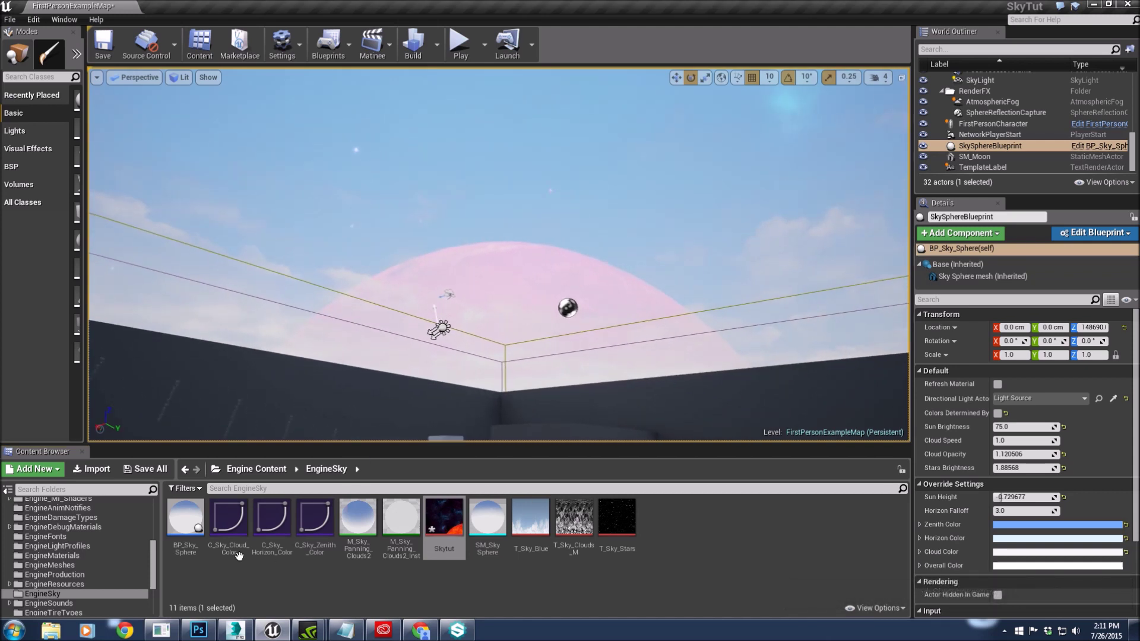
{"action": "left_click", "coordinate": [361, 526]}
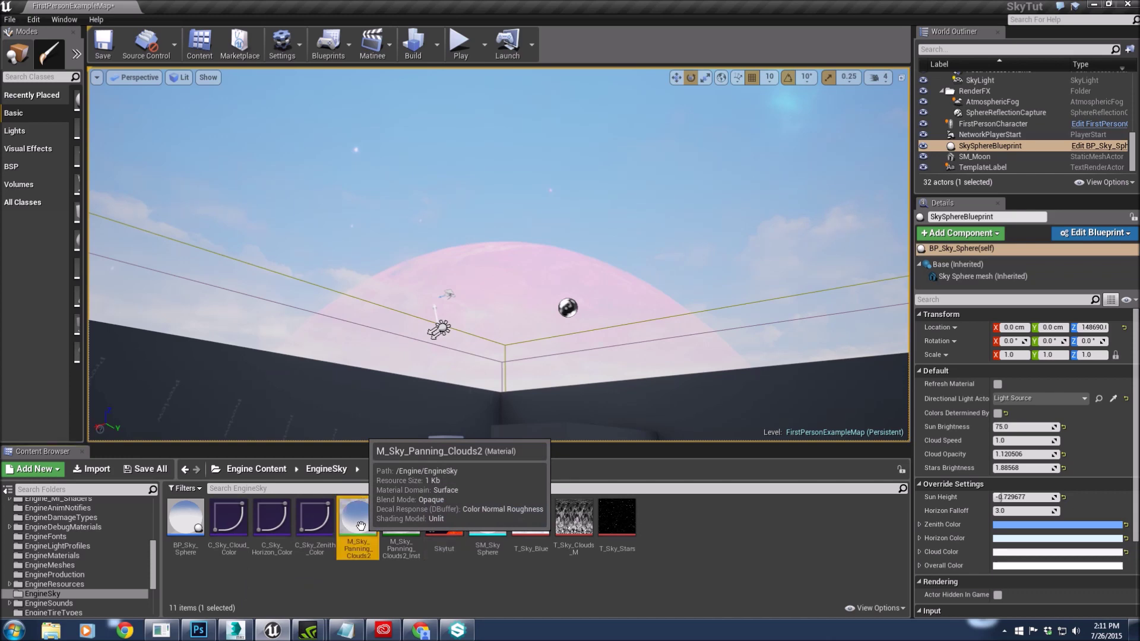
- Open M_Sky_Panning_Clouds2 and select its TexCoord node in the material graph
{"action": "double_click", "coordinate": [361, 526]}
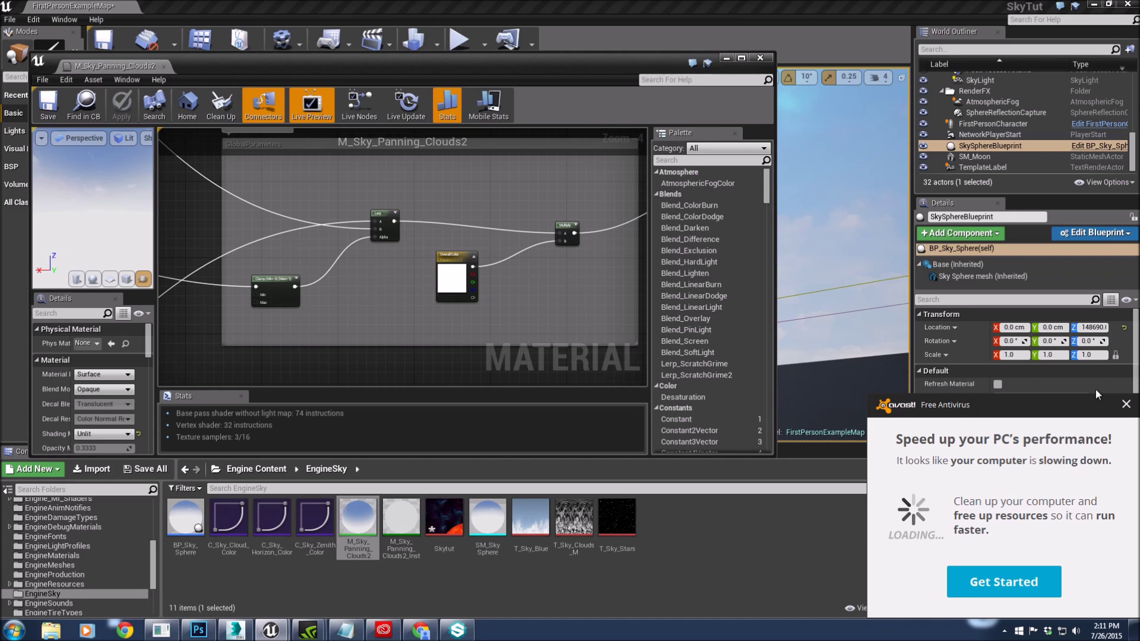
{"action": "left_click", "coordinate": [1127, 405]}
{"action": "right_click_drag", "start_coordinate": [266, 277], "coordinate": [378, 295]}
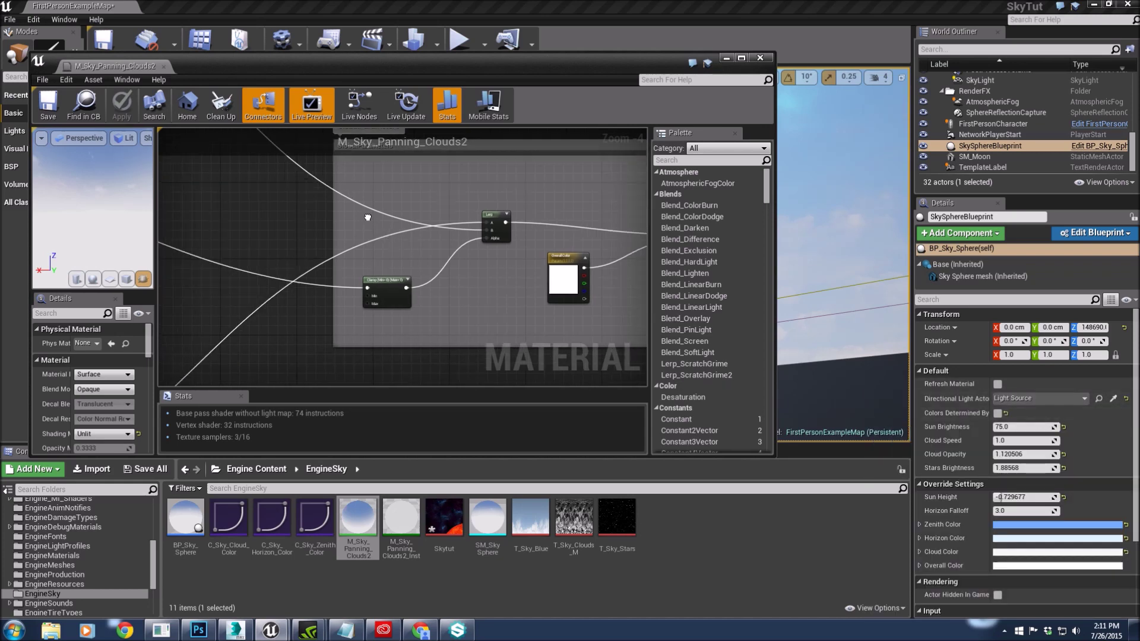
{"action": "scroll", "coordinate": [377, 295], "scroll_direction": "up", "scroll_amount": 4}
{"action": "scroll", "coordinate": [377, 296], "scroll_direction": "down", "scroll_amount": 5}
{"action": "right_click_drag", "start_coordinate": [312, 270], "coordinate": [576, 276]}
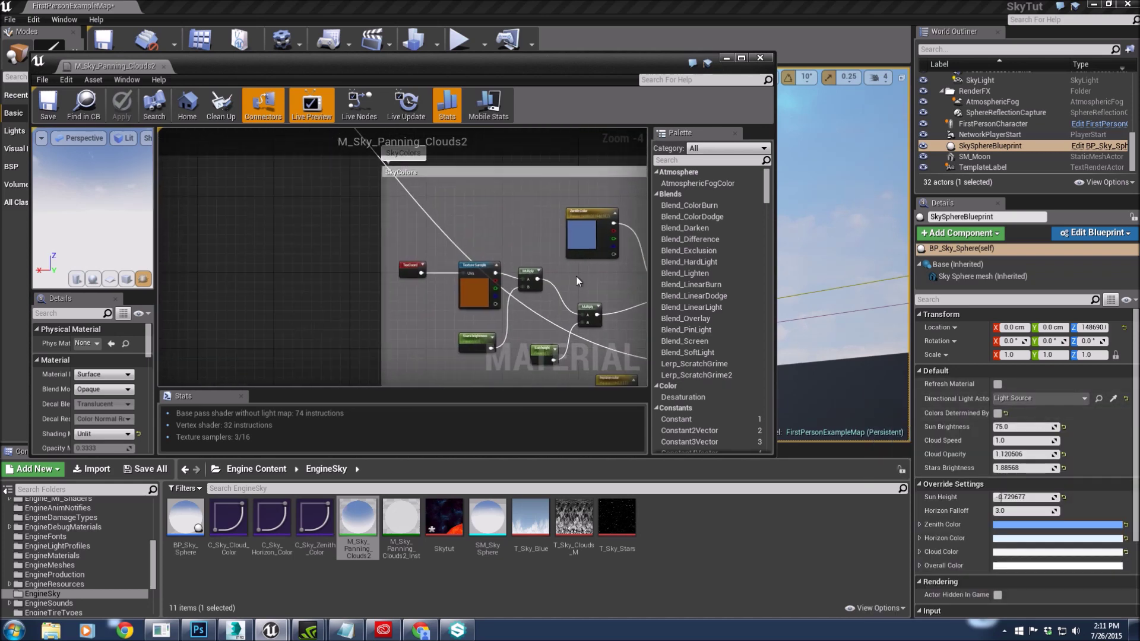
{"action": "right_click_drag", "start_coordinate": [403, 308], "coordinate": [382, 287]}
{"action": "left_click", "coordinate": [390, 246]}
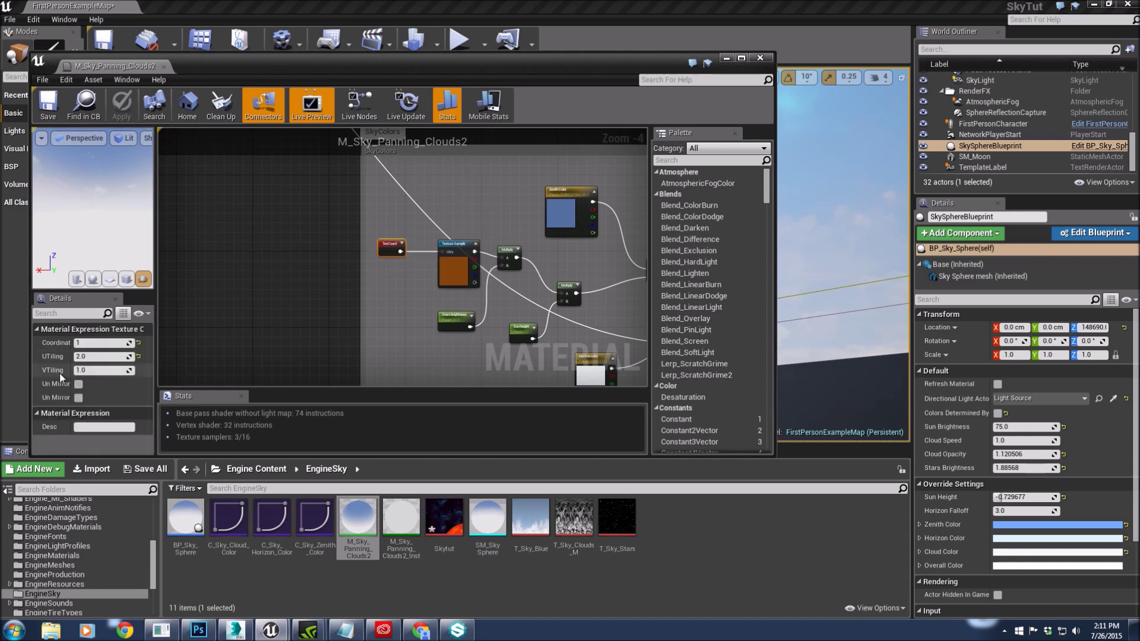
- Try 12 by 12 tiling, then set UTiling 2.0 and VTiling 1.0, save and close
{"action": "left_click", "coordinate": [89, 356]}
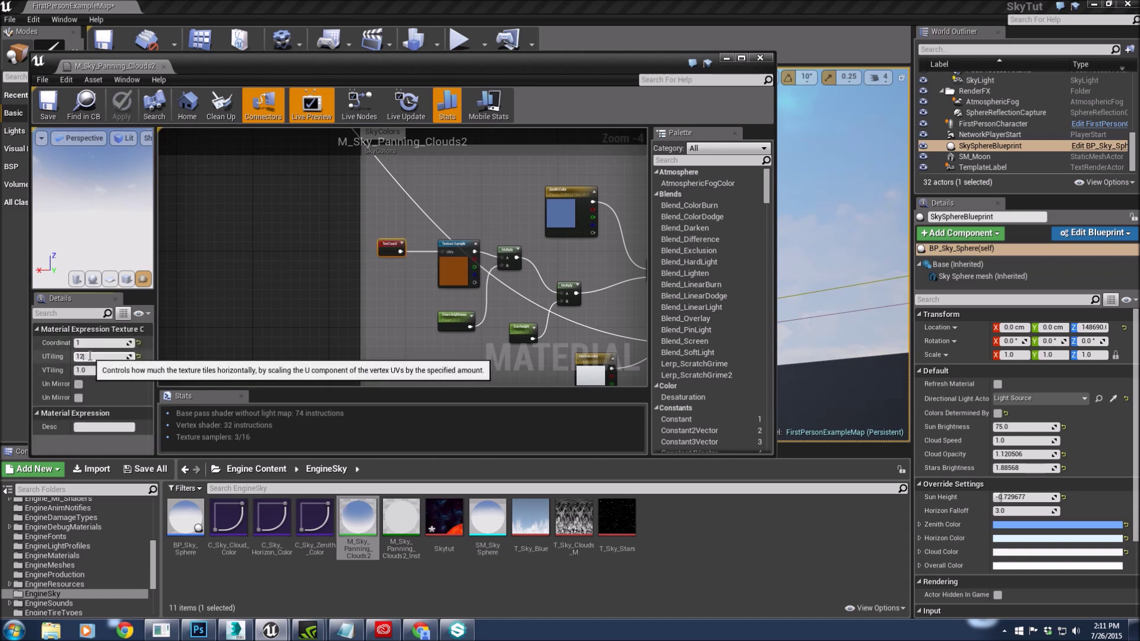
{"action": "key", "text": "Tab"}
{"action": "key", "text": "Return"}
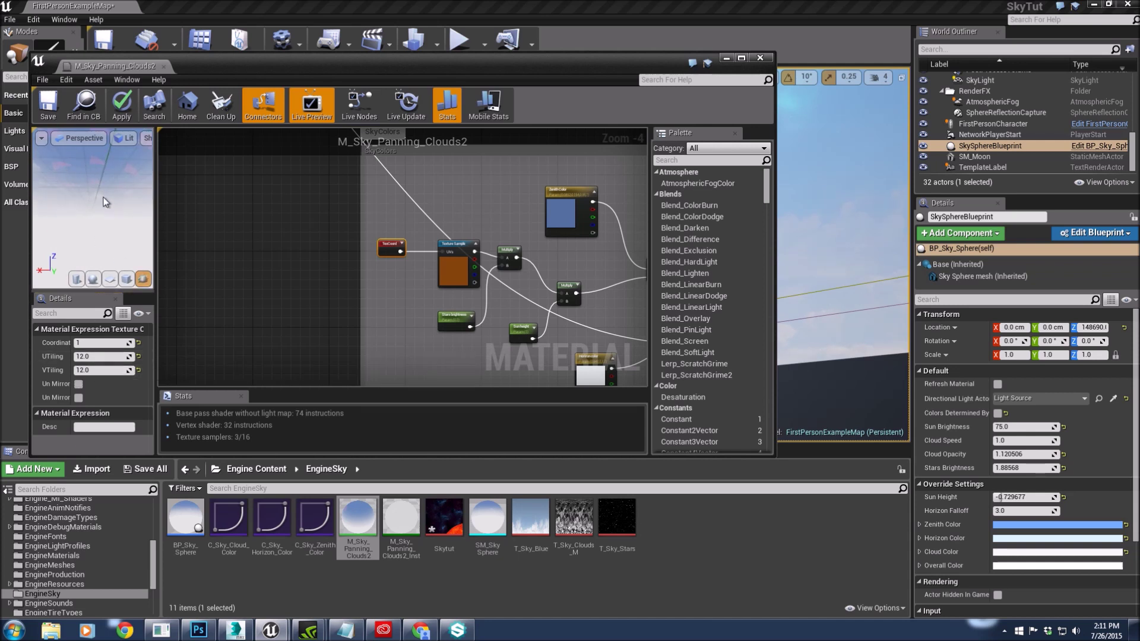
{"action": "left_click", "coordinate": [99, 358]}
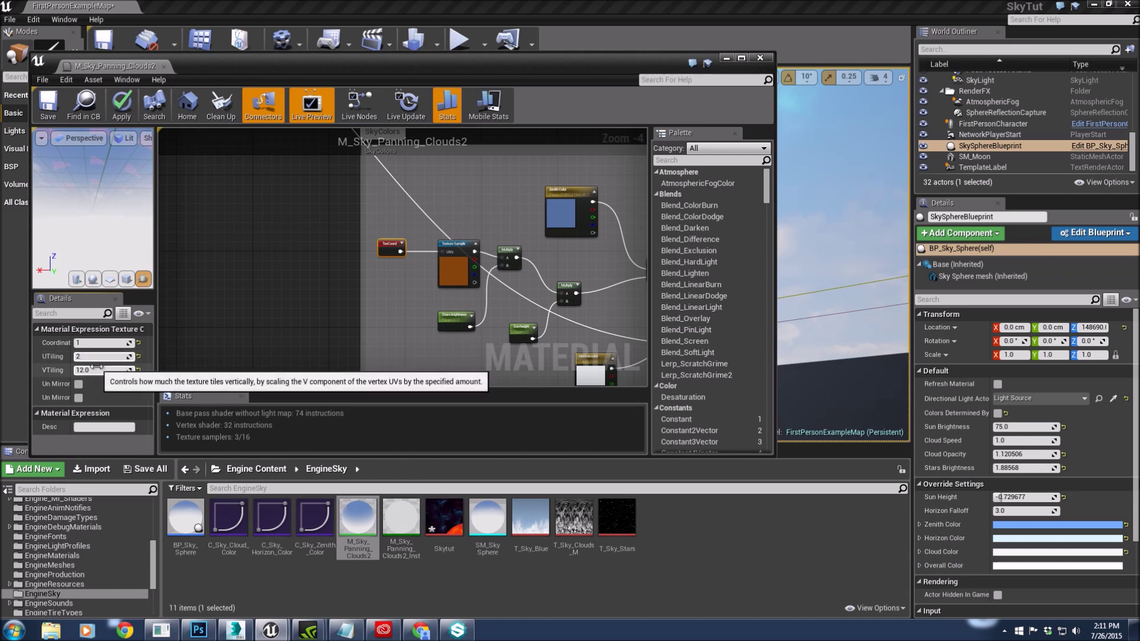
{"action": "left_click", "coordinate": [95, 369]}
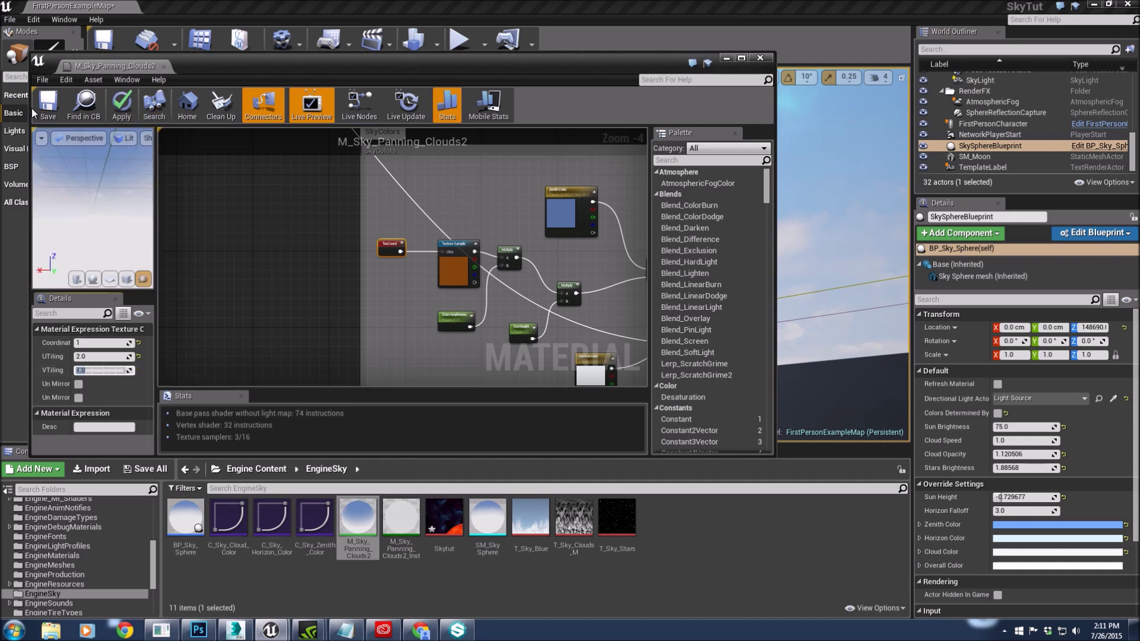
{"action": "left_click", "coordinate": [51, 106]}
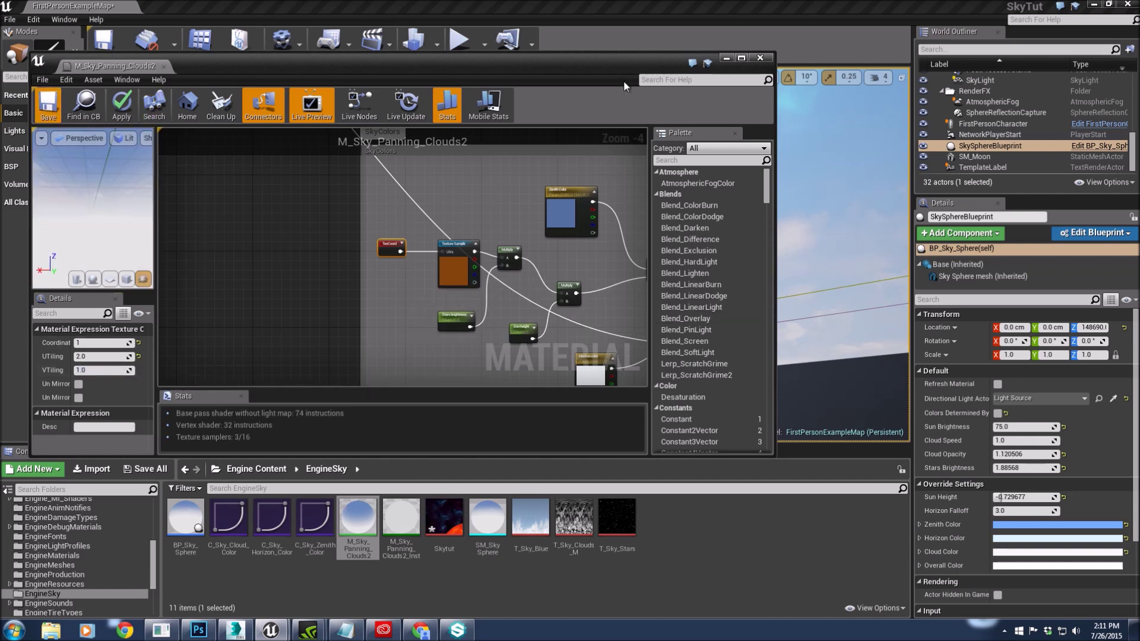
{"action": "left_click", "coordinate": [766, 58]}
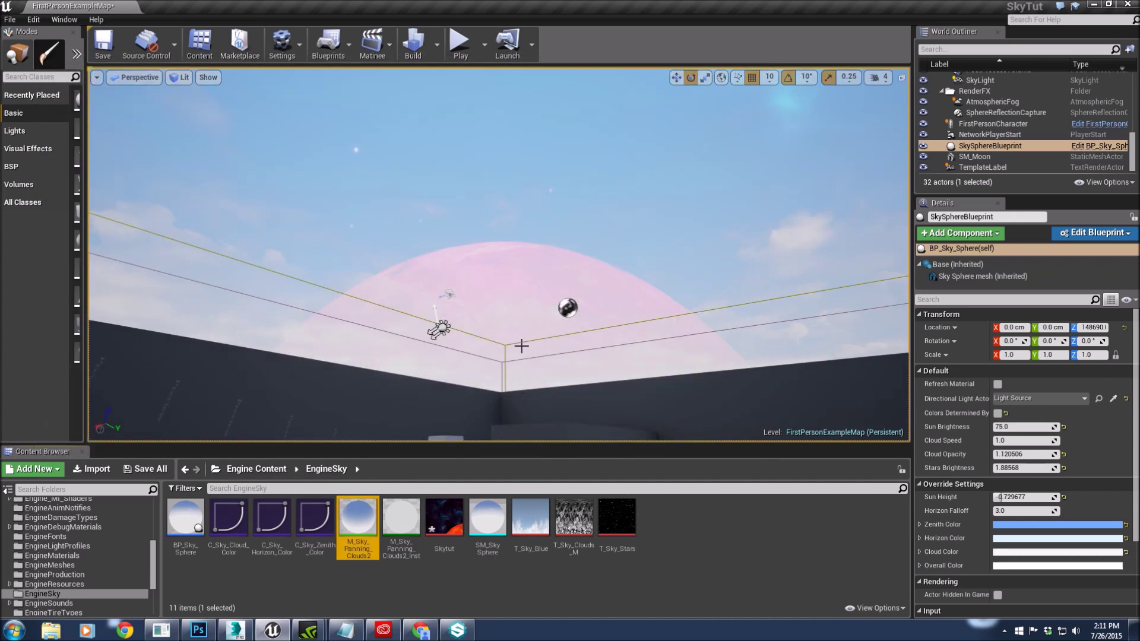
- Darken the sky sphere's Zenith Color and Horizon Color to near-black
{"action": "right_click_drag", "start_coordinate": [521, 345], "coordinate": [570, 368]}
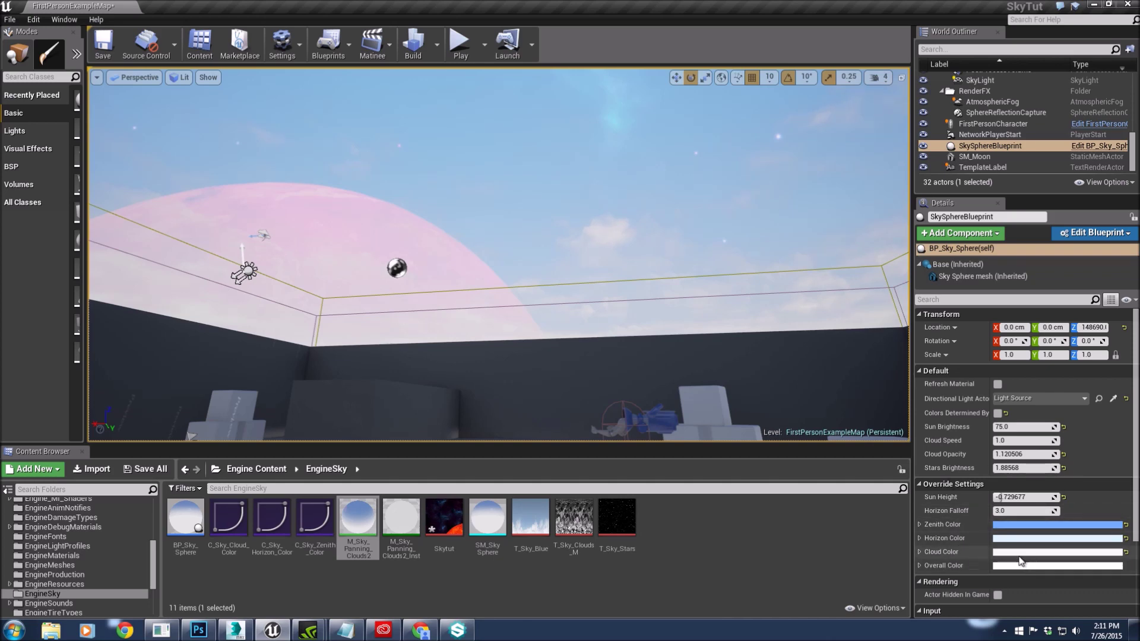
{"action": "left_click", "coordinate": [1033, 525]}
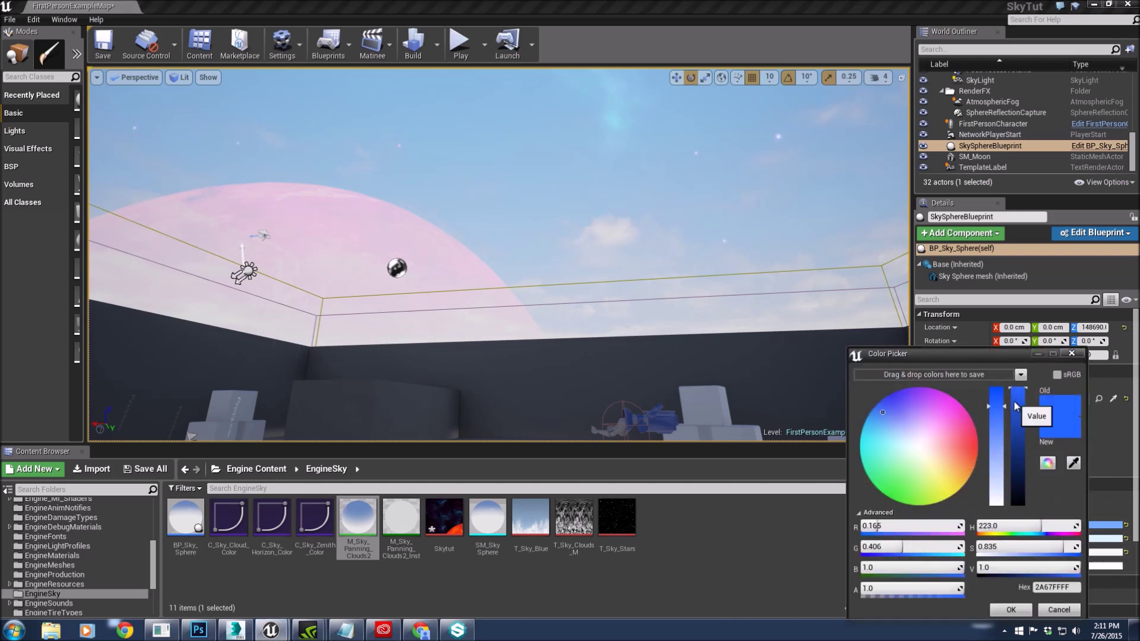
{"action": "left_click_drag", "start_coordinate": [1017, 406], "coordinate": [1015, 499]}
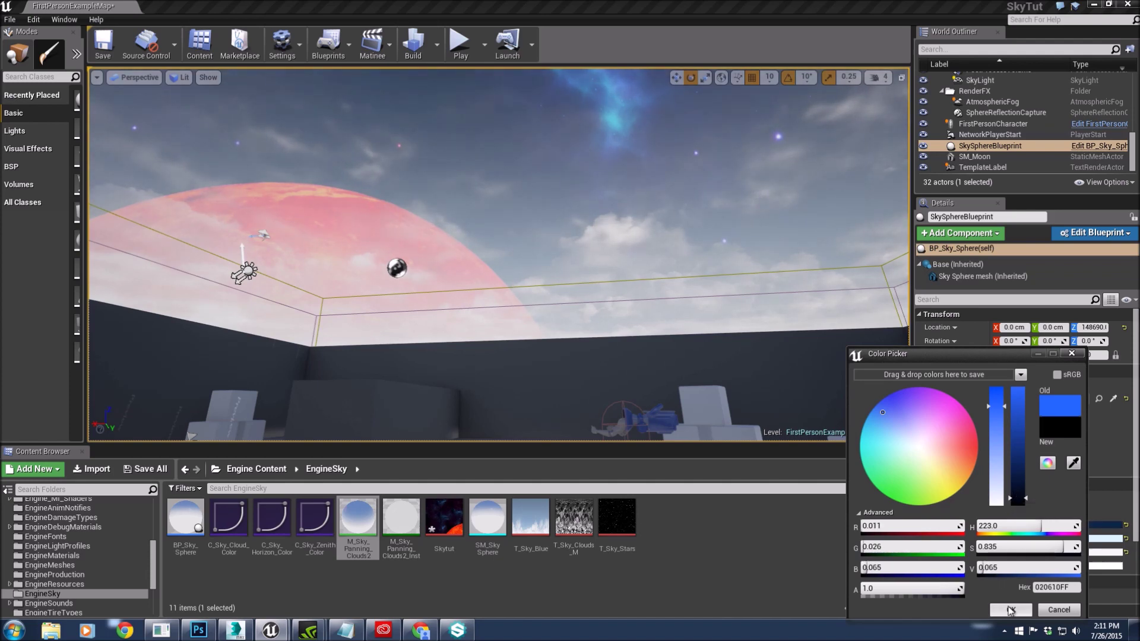
{"action": "left_click", "coordinate": [1011, 610]}
{"action": "left_click", "coordinate": [1033, 537]}
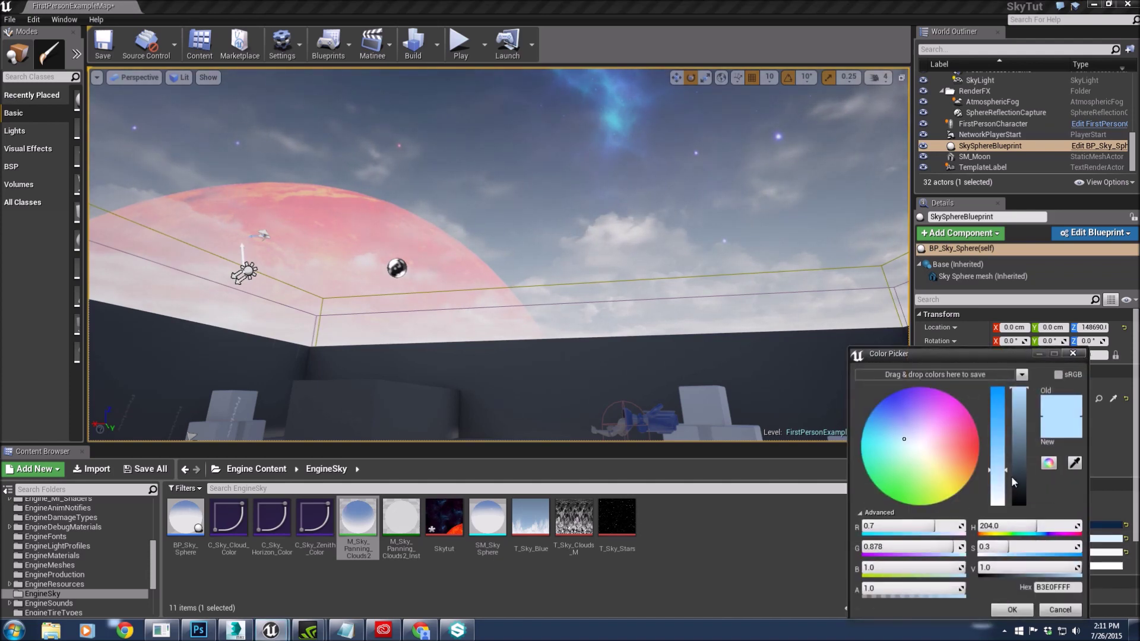
{"action": "left_click_drag", "start_coordinate": [1020, 469], "coordinate": [1026, 506]}
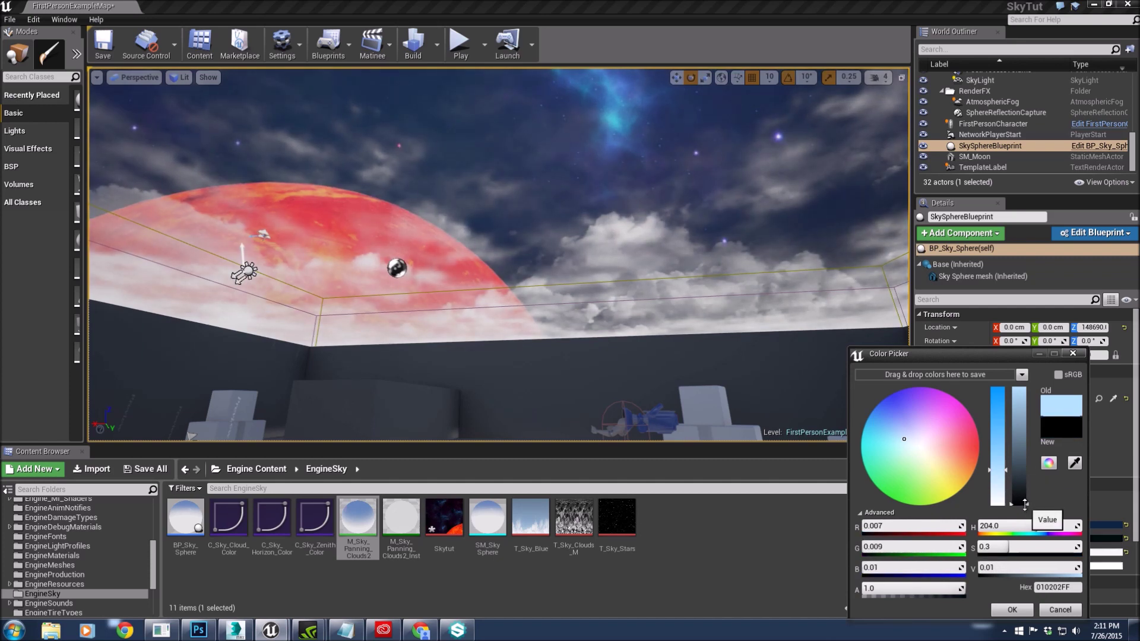
{"action": "left_click", "coordinate": [1026, 505]}
{"action": "left_click", "coordinate": [1012, 610]}
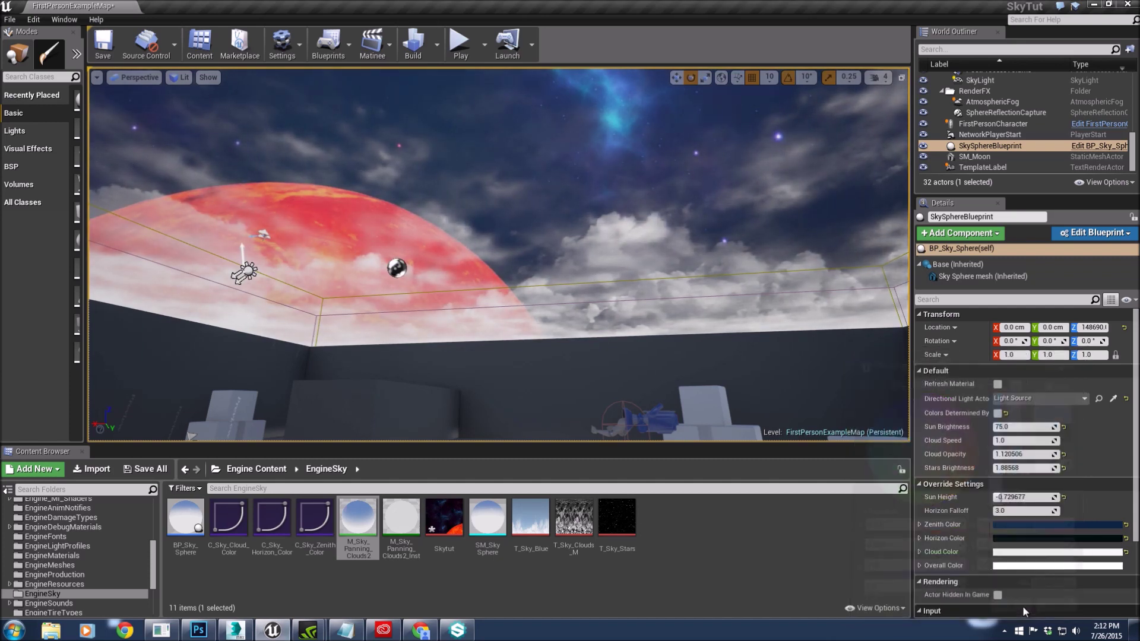
- Set the sky sphere's Cloud Color to a light blue, 379ABF
{"action": "left_click", "coordinate": [1015, 553]}
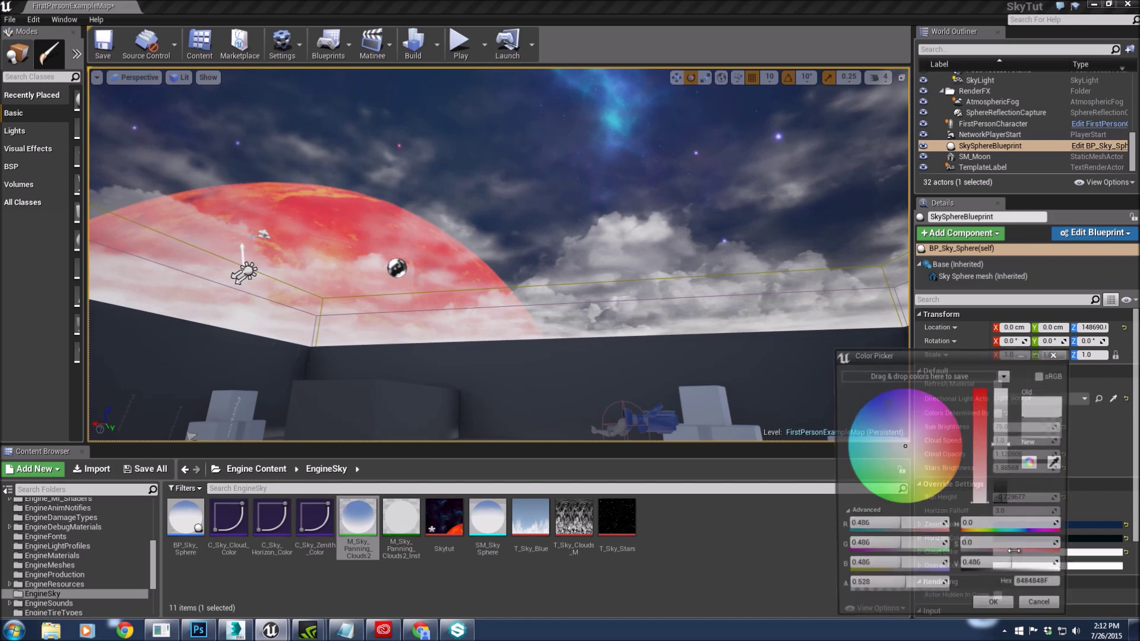
{"action": "right_click_drag", "start_coordinate": [588, 228], "coordinate": [486, 227]}
{"action": "right_click_drag", "start_coordinate": [402, 238], "coordinate": [451, 229]}
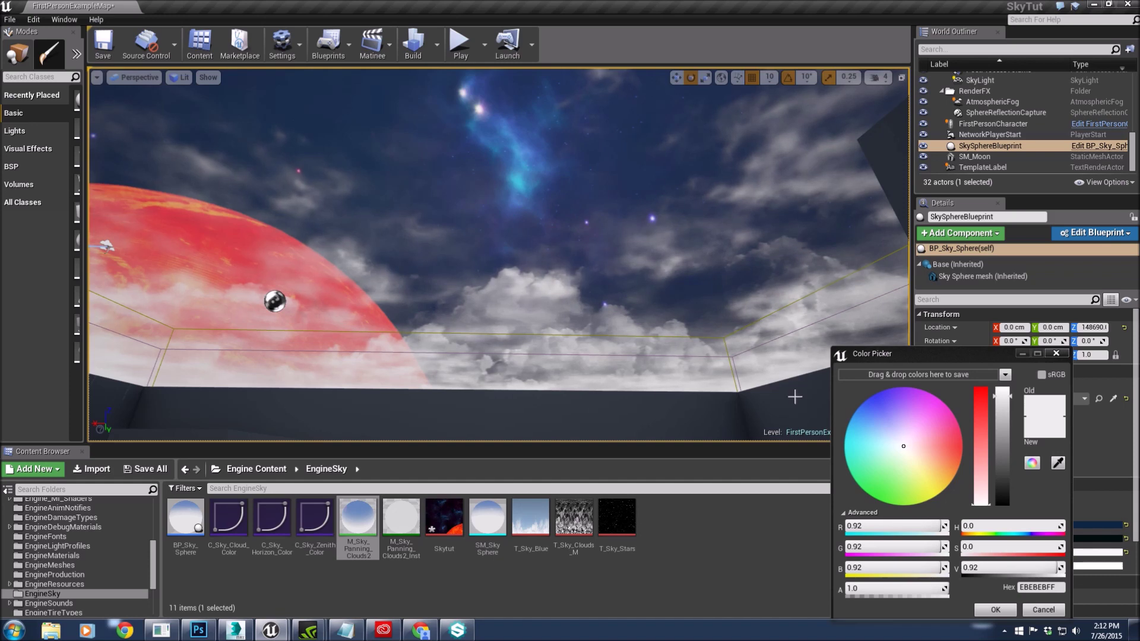
{"action": "left_click_drag", "start_coordinate": [879, 447], "coordinate": [860, 421]}
{"action": "left_click", "coordinate": [1000, 402]}
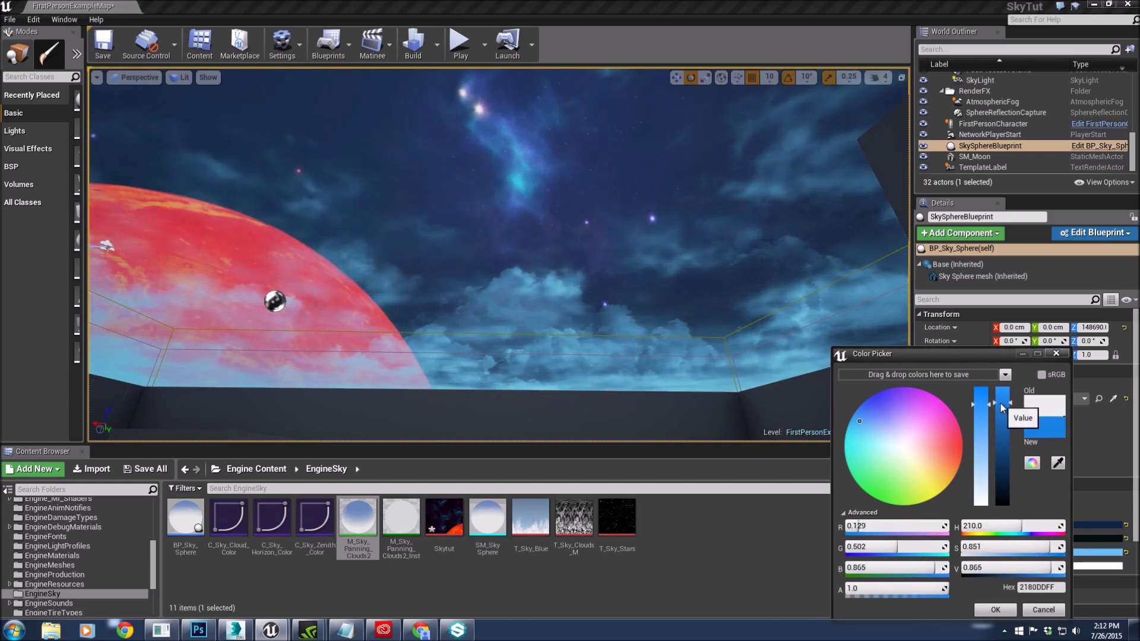
{"action": "mouse_move", "coordinate": [1000, 402]}
{"action": "left_mouse_down"}
{"action": "mouse_move", "coordinate": [988, 423]}
{"action": "mouse_move", "coordinate": [997, 416]}
{"action": "left_mouse_up"}
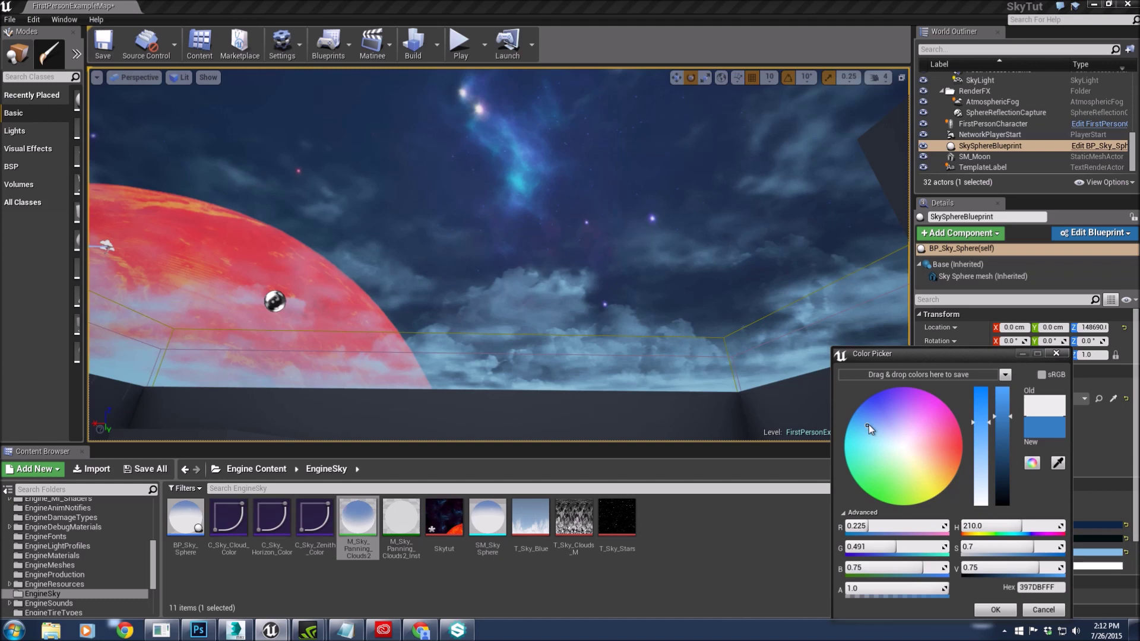
{"action": "left_click_drag", "start_coordinate": [868, 425], "coordinate": [864, 434]}
{"action": "right_click_drag", "start_coordinate": [535, 267], "coordinate": [514, 279]}
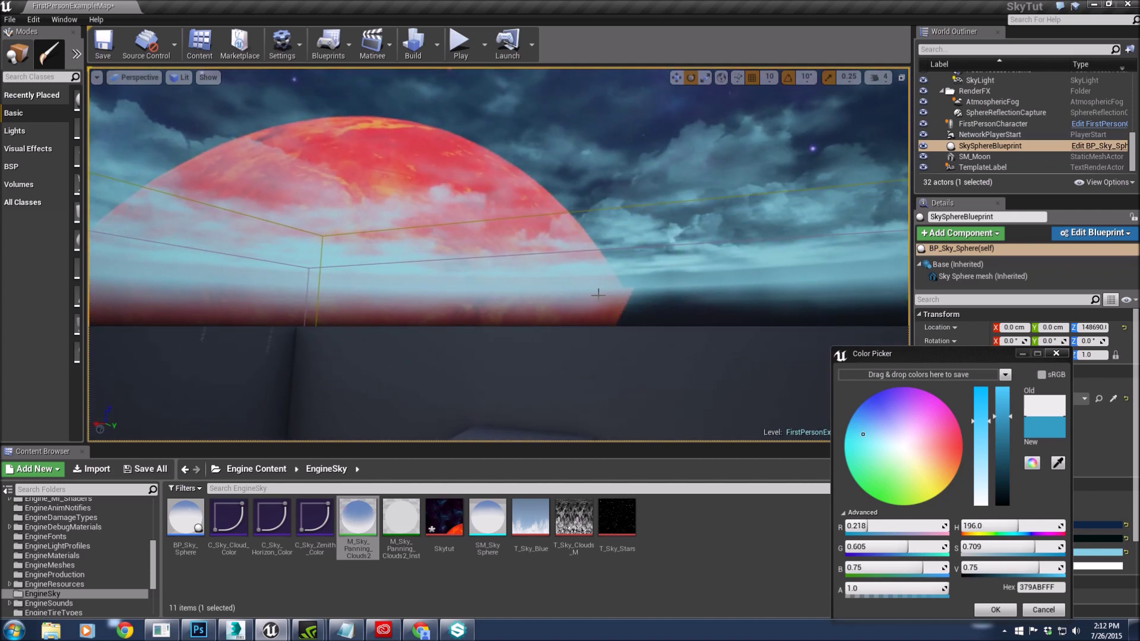
{"action": "right_click_drag", "start_coordinate": [551, 298], "coordinate": [427, 279]}
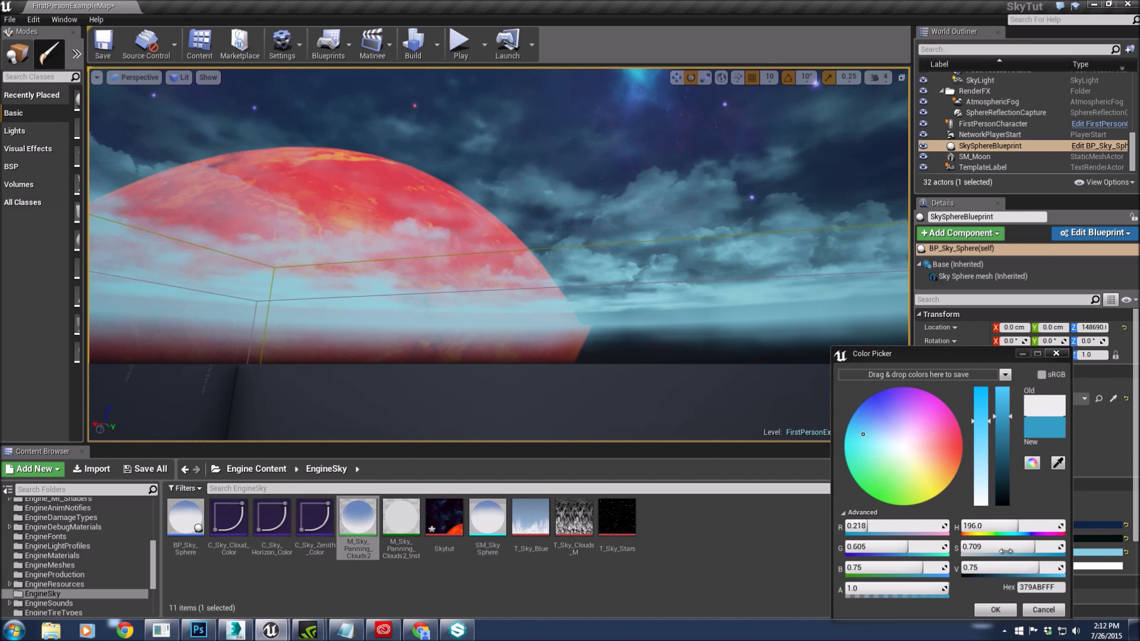
{"action": "left_click", "coordinate": [995, 610]}
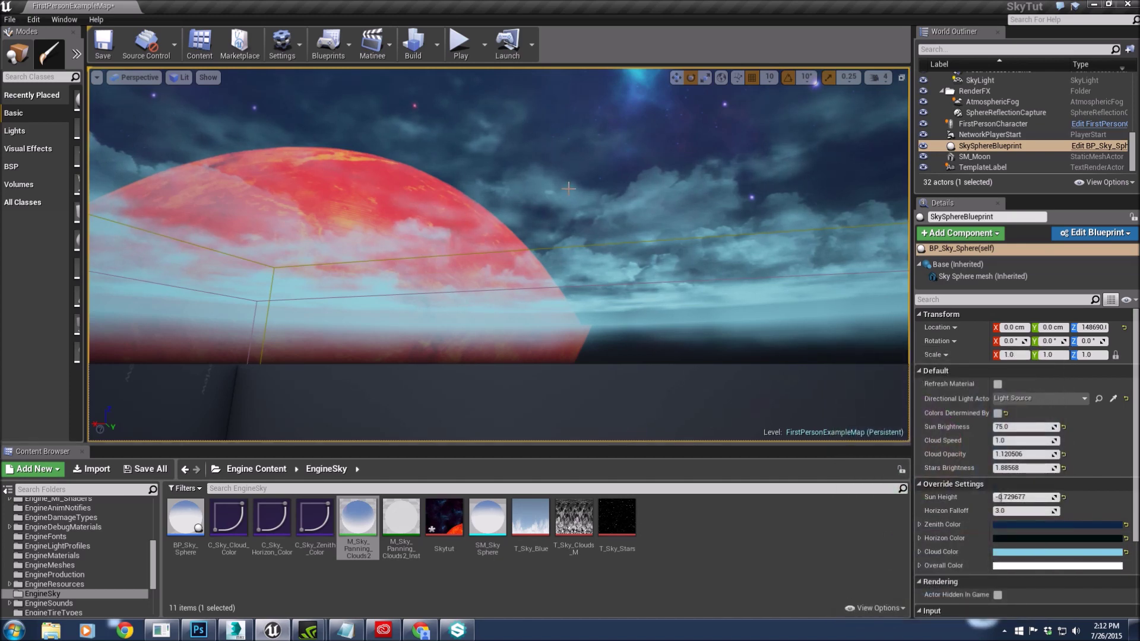
- Lower the SkySphereBlueprint to a height of 31320 with the move tool
{"action": "right_click_drag", "start_coordinate": [564, 214], "coordinate": [564, 197]}
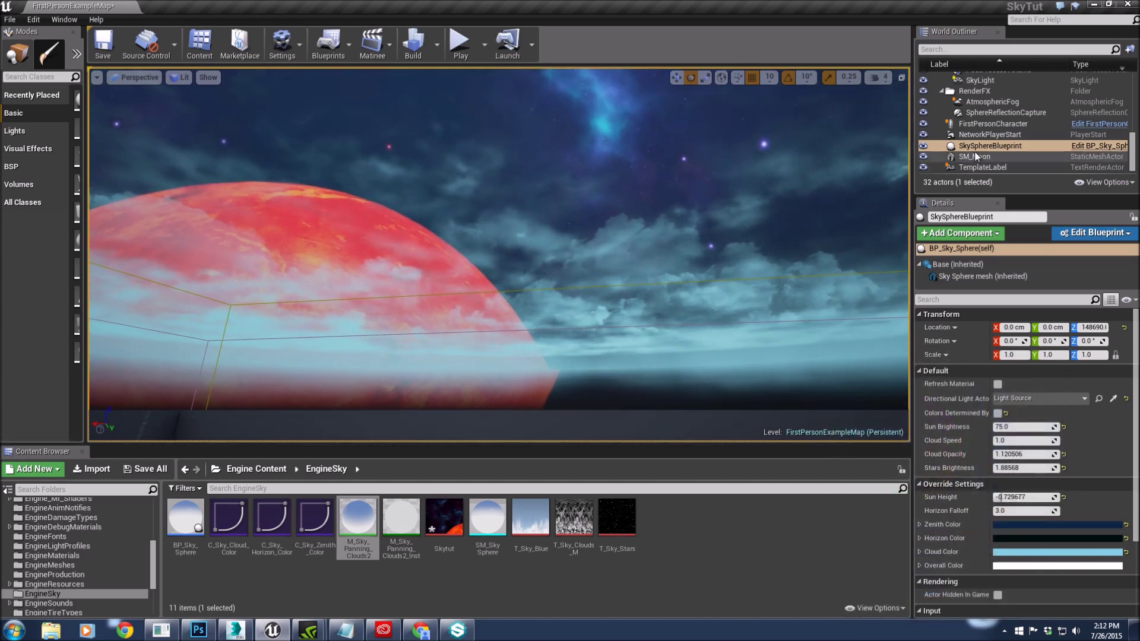
{"action": "double_click", "coordinate": [990, 145]}
{"action": "key", "text": "w"}
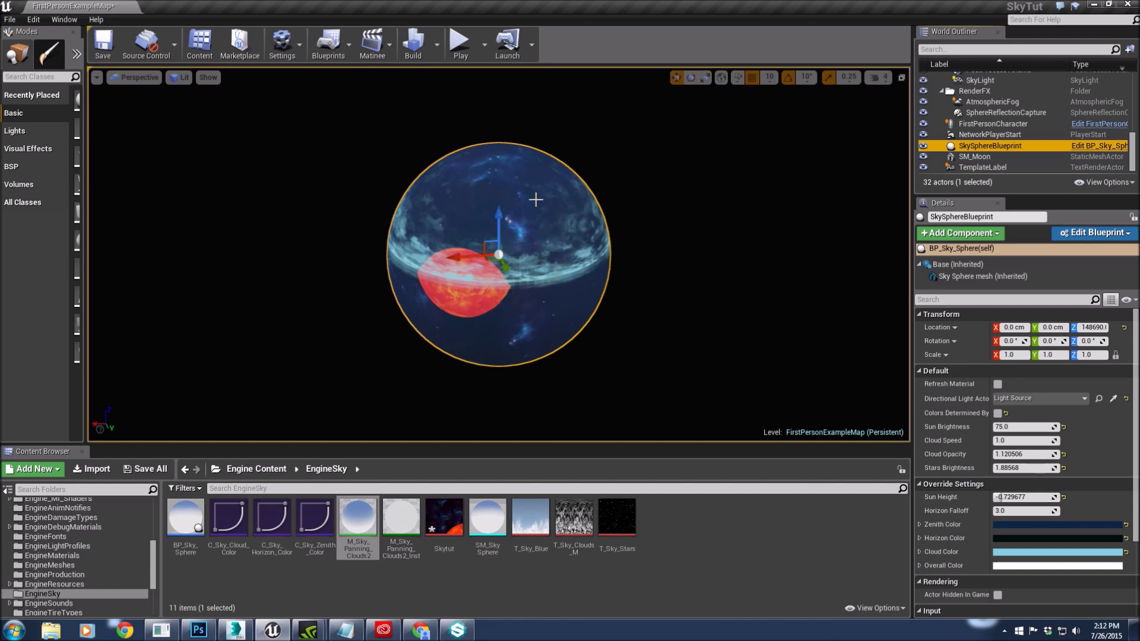
{"action": "left_click_drag", "start_coordinate": [499, 221], "coordinate": [503, 227]}
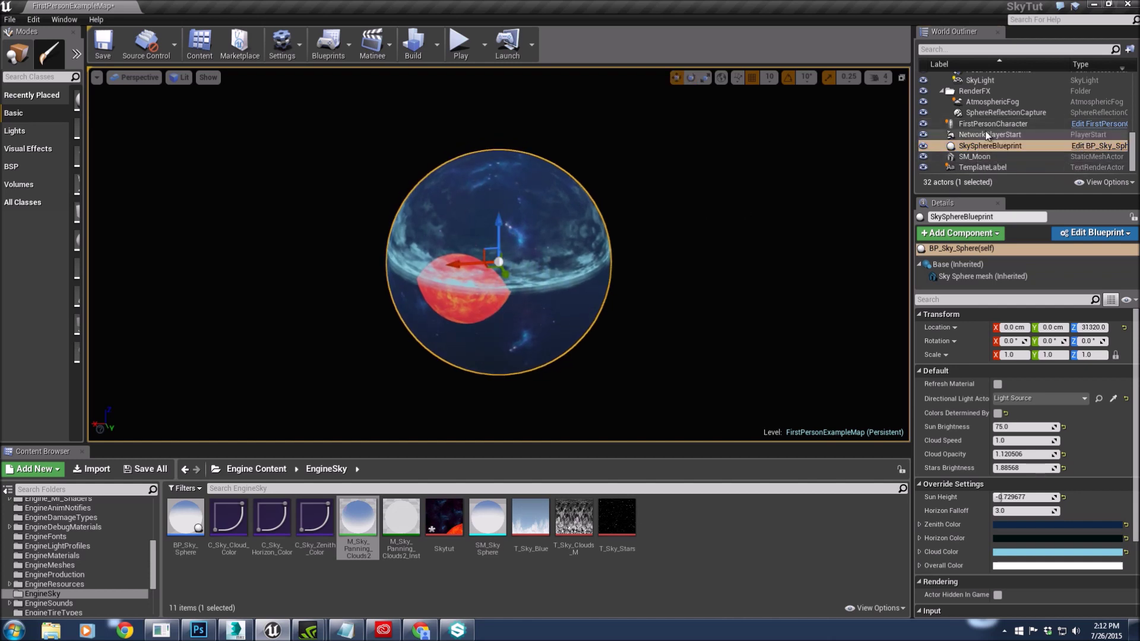
- Select and focus on the AtmosphericFog, look along the horizon, then reselect the sky sphere
{"action": "left_click", "coordinate": [990, 103]}
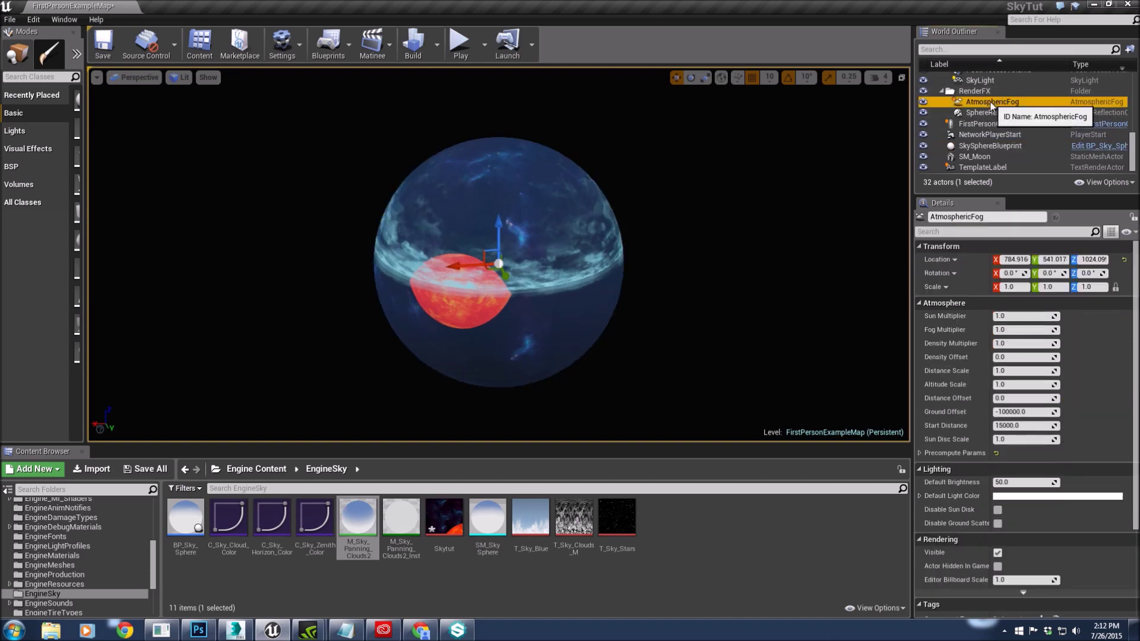
{"action": "double_click", "coordinate": [991, 103]}
{"action": "right_click_drag", "start_coordinate": [656, 262], "coordinate": [700, 315]}
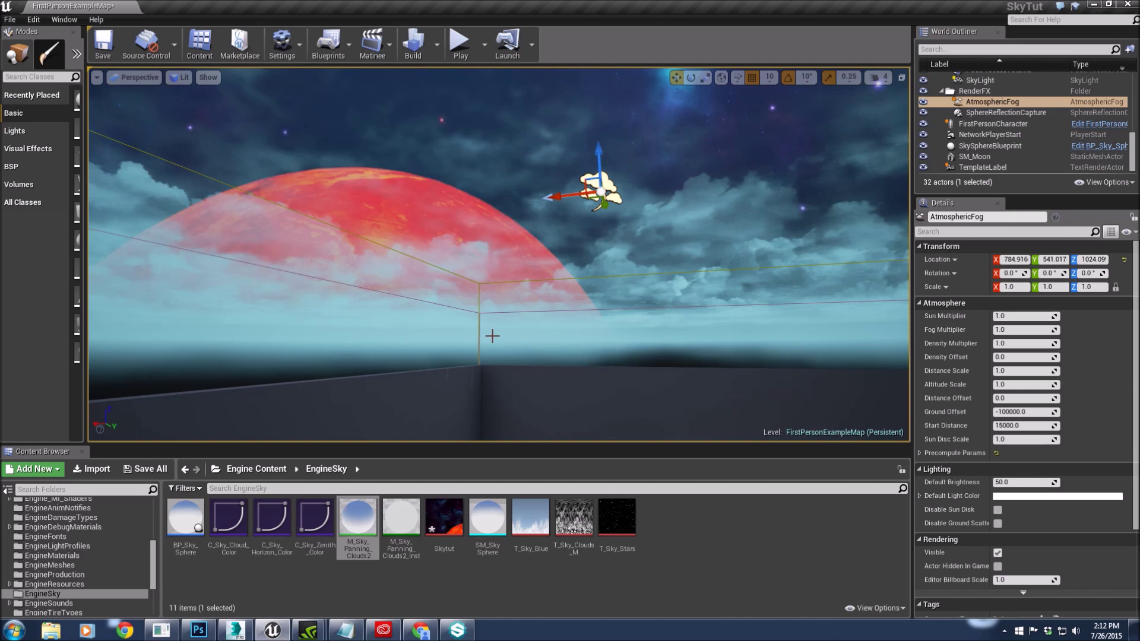
{"action": "right_click_drag", "start_coordinate": [332, 341], "coordinate": [381, 343]}
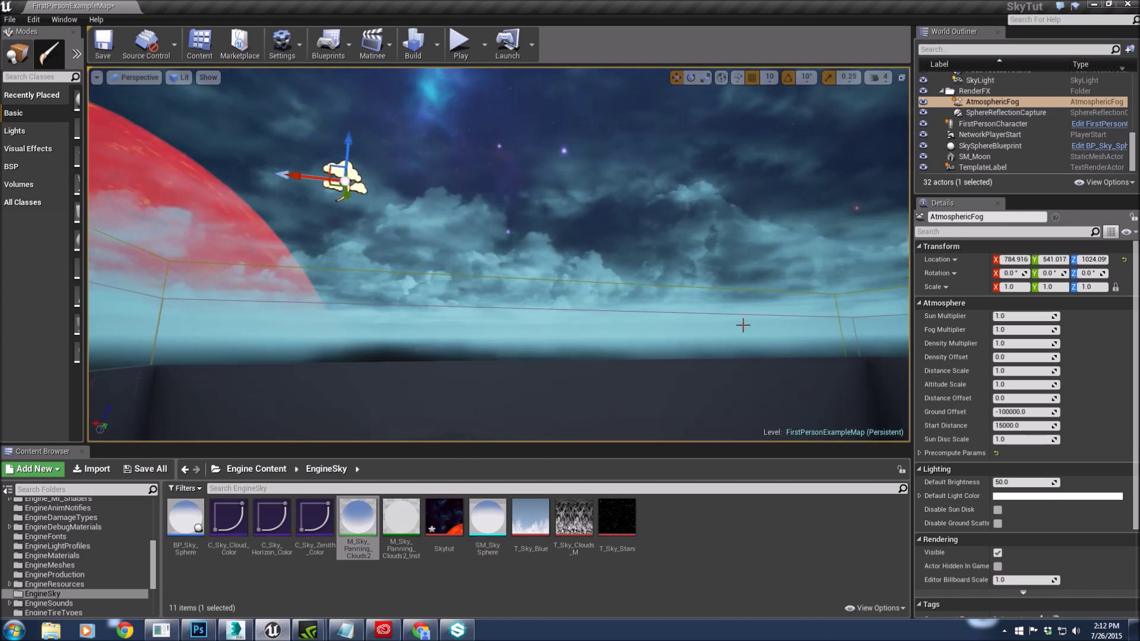
{"action": "left_click", "coordinate": [743, 216]}
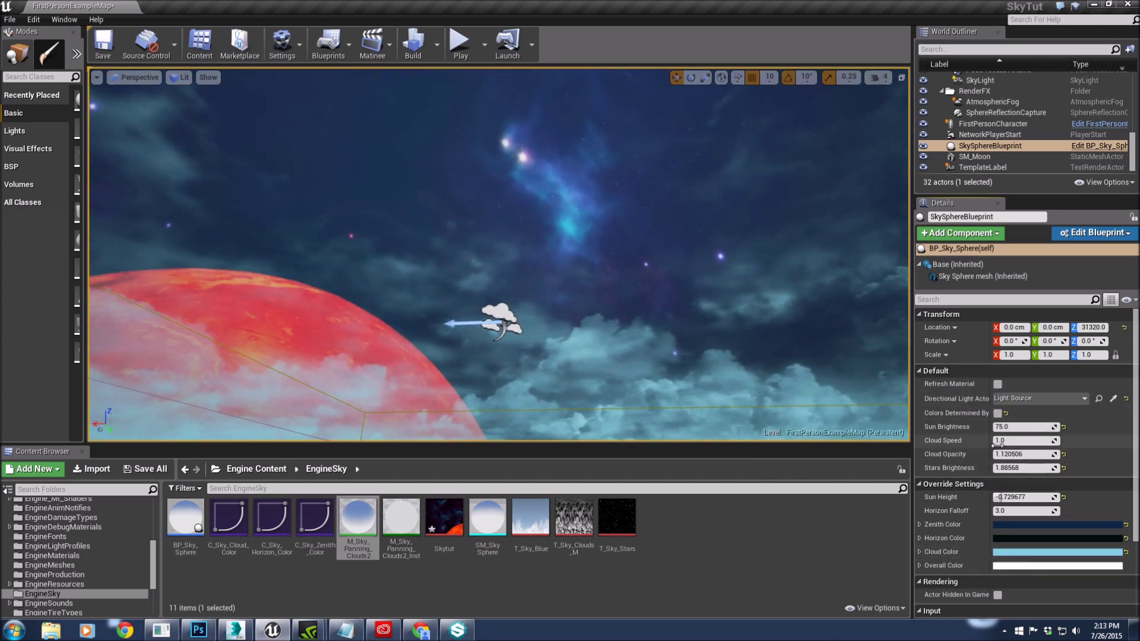
- Set the sky sphere's Cloud Opacity to 1.279863 and Stars Brightness to 5.193628
{"action": "mouse_move", "coordinate": [1010, 454]}
{"action": "left_mouse_down"}
{"action": "mouse_move", "coordinate": [1063, 455]}
{"action": "mouse_move", "coordinate": [990, 454]}
{"action": "mouse_move", "coordinate": [1005, 456]}
{"action": "left_mouse_up"}
{"action": "right_click_drag", "start_coordinate": [652, 257], "coordinate": [759, 278]}
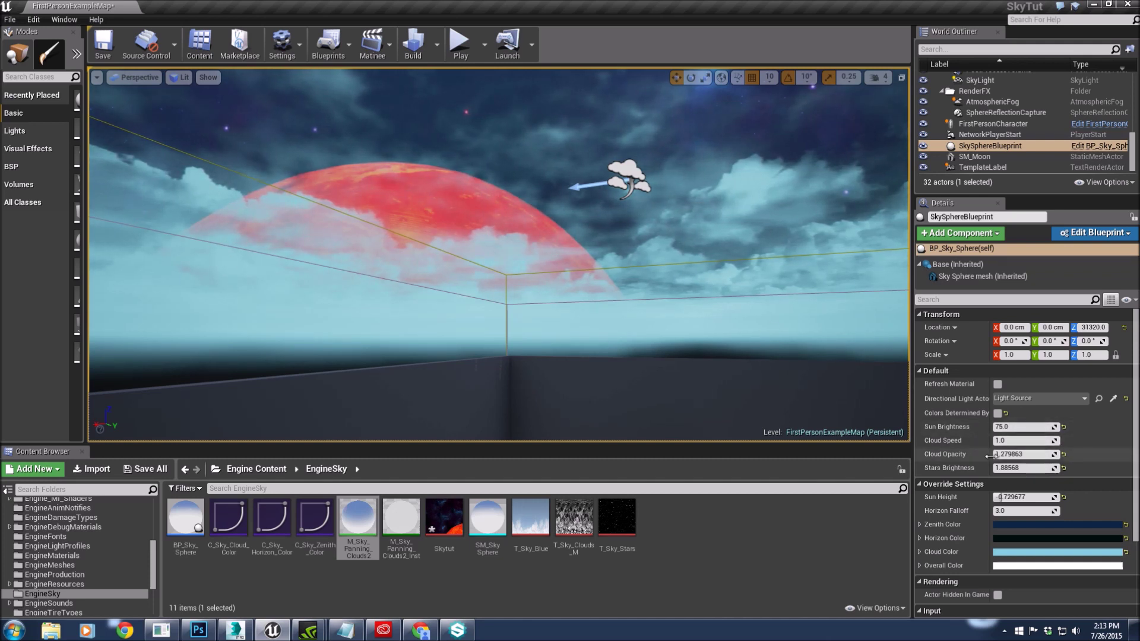
{"action": "left_click_drag", "start_coordinate": [1009, 468], "coordinate": [1063, 468]}
{"action": "right_click_drag", "start_coordinate": [594, 333], "coordinate": [632, 296]}
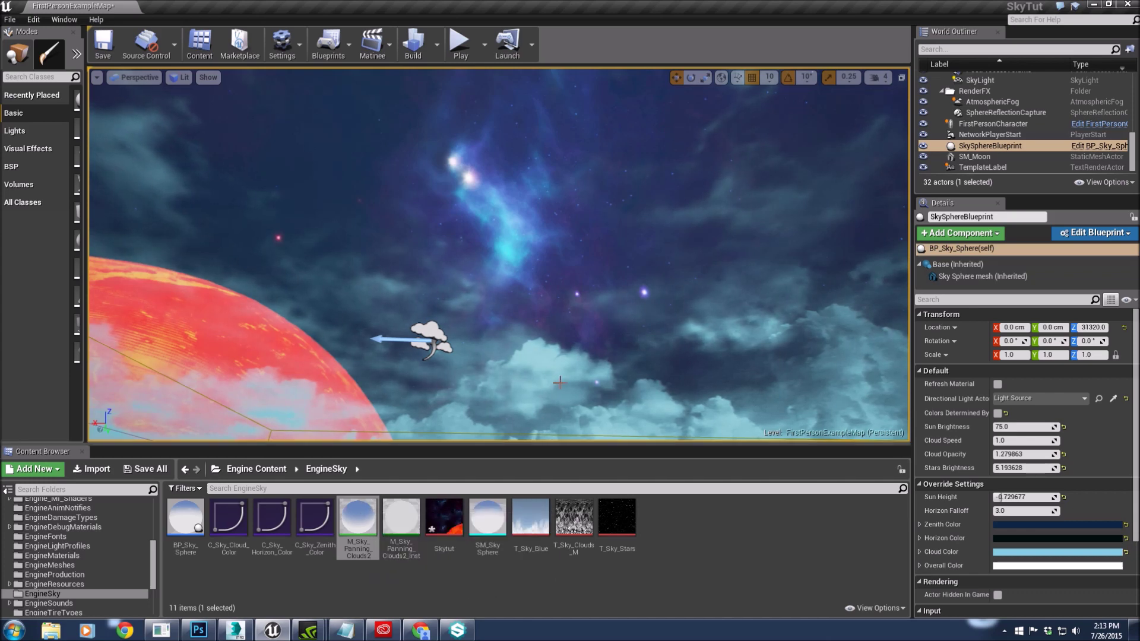
{"action": "right_click_drag", "start_coordinate": [558, 380], "coordinate": [594, 427]}
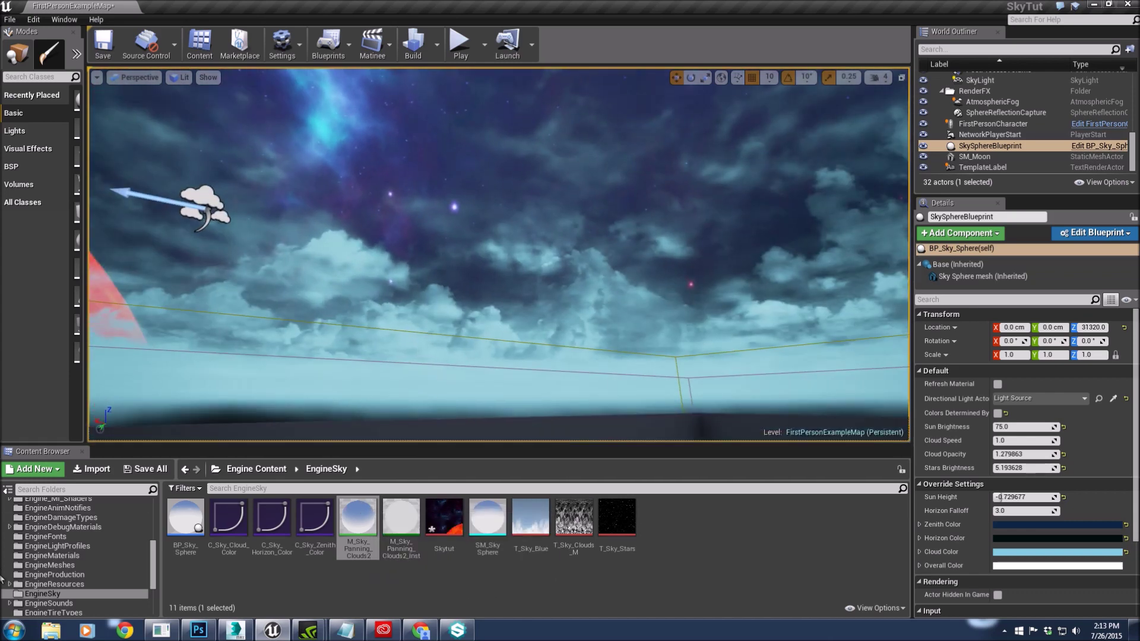
- Place SM_Moon from the Content folder into the sky and give it the M_Moon material
{"action": "left_click", "coordinate": [54, 565]}
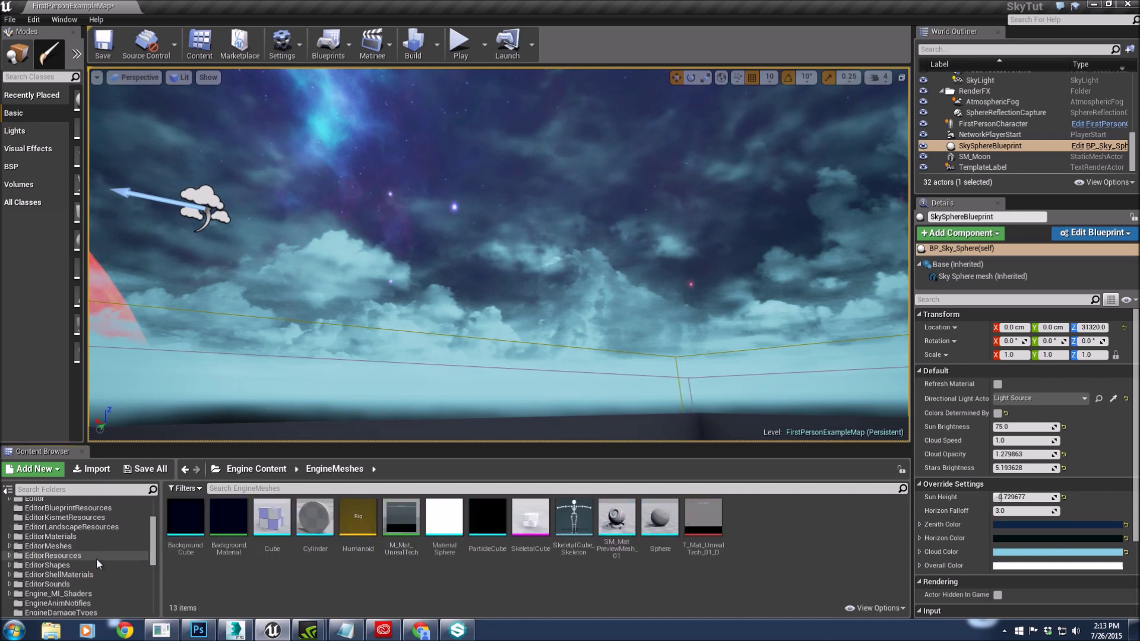
{"action": "scroll", "coordinate": [96, 558], "scroll_direction": "up", "scroll_amount": 5}
{"action": "left_click", "coordinate": [34, 504]}
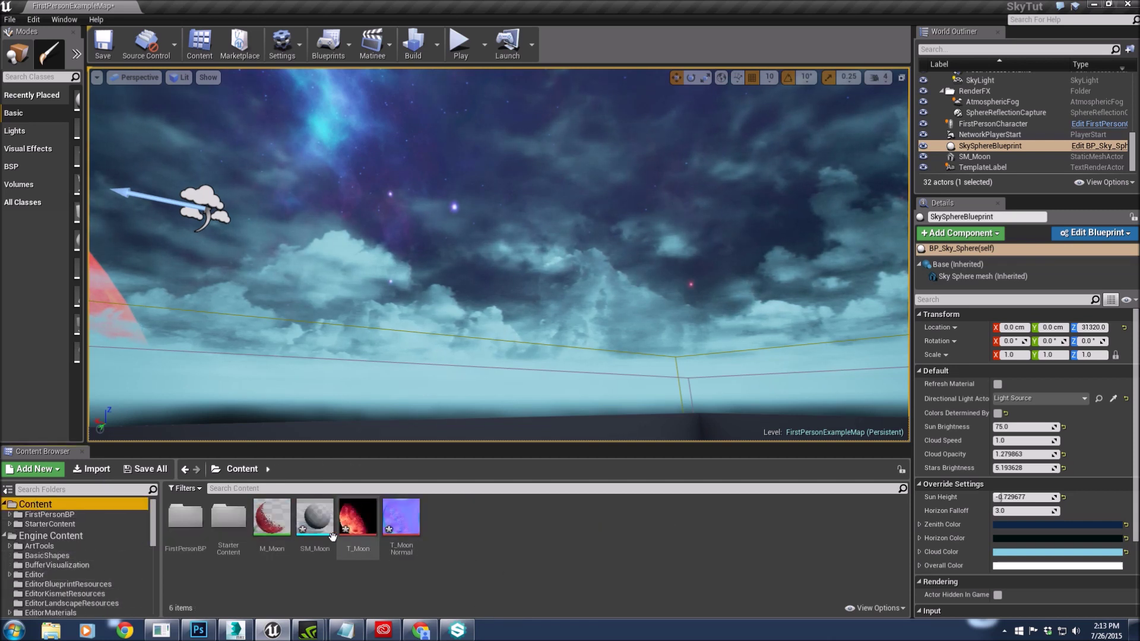
{"action": "left_click_drag", "start_coordinate": [321, 522], "coordinate": [572, 306]}
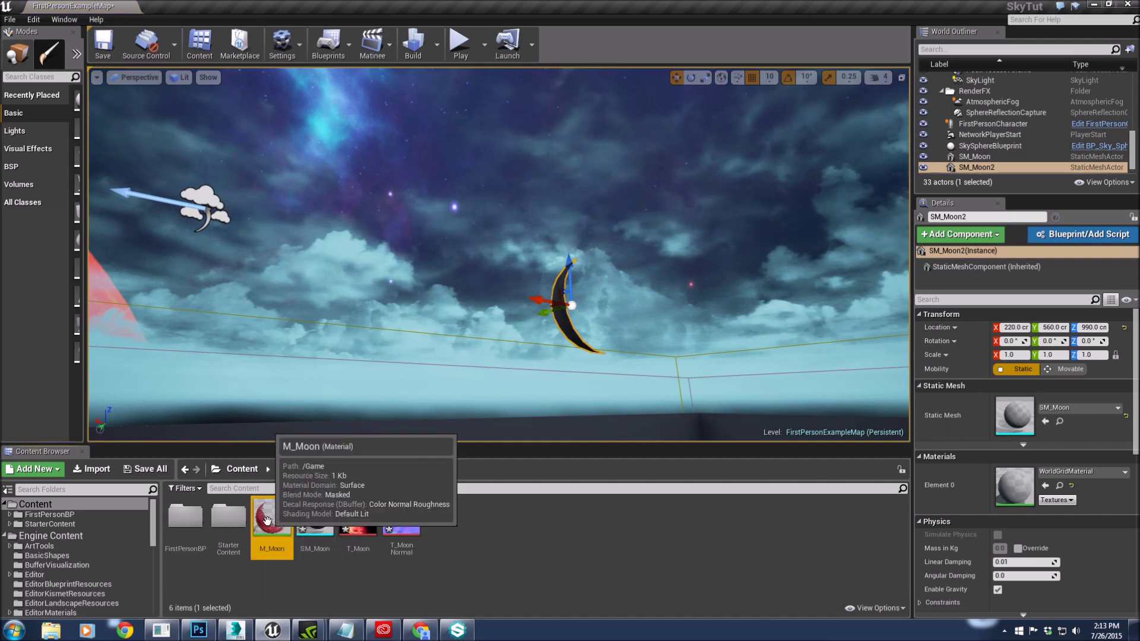
{"action": "left_click_drag", "start_coordinate": [272, 519], "coordinate": [1011, 493]}
{"action": "key", "text": "f"}
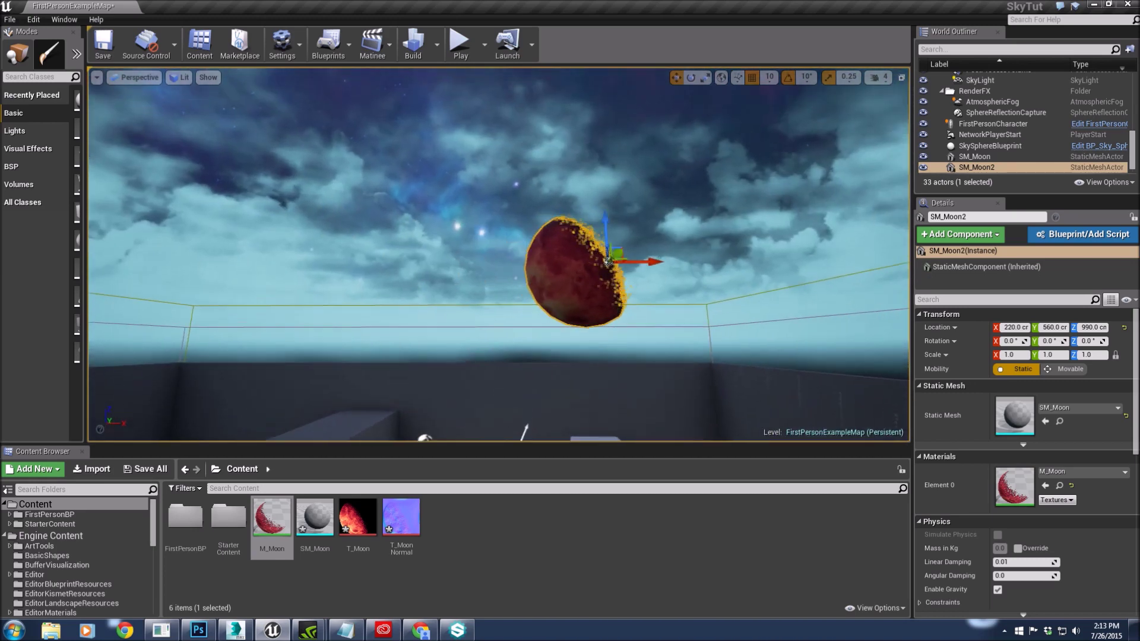
{"action": "left_click_drag", "start_coordinate": [607, 262], "coordinate": [412, 209], "text": "alt"}
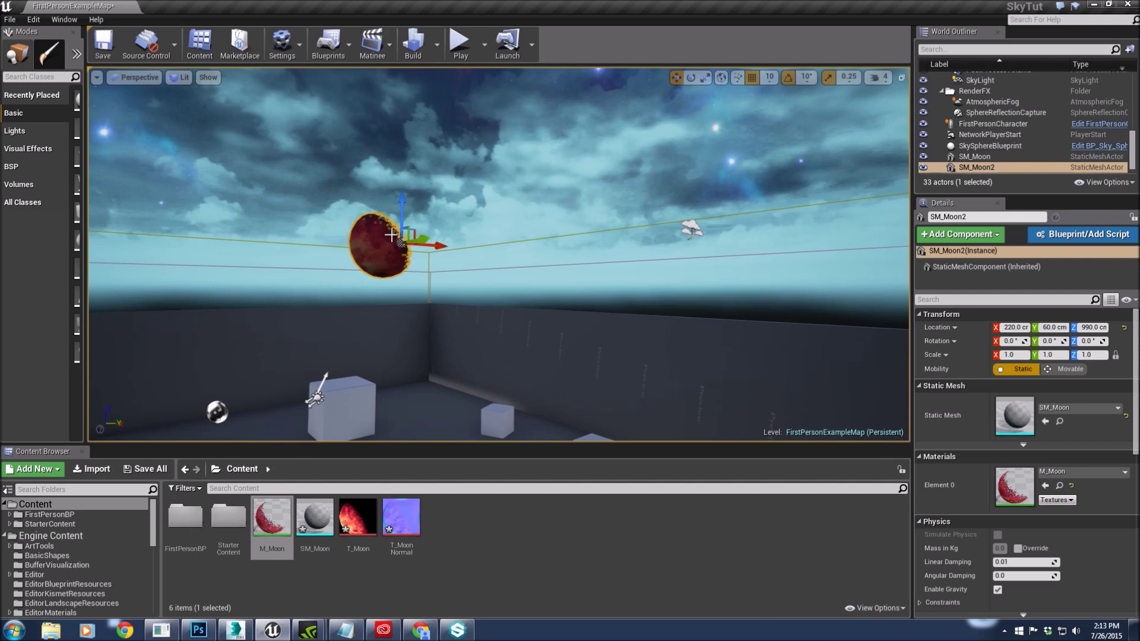
- Wire the moon texture's colour into M_Moon's Emissive Color, then save and close the material
{"action": "double_click", "coordinate": [272, 518]}
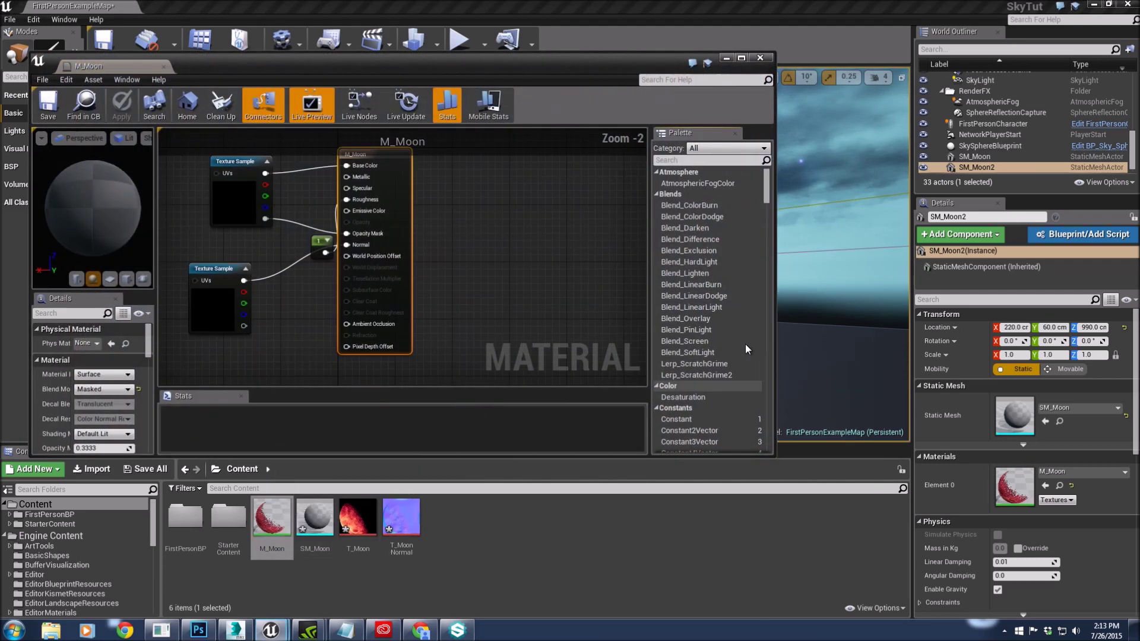
{"action": "left_click_drag", "start_coordinate": [383, 179], "coordinate": [461, 194]}
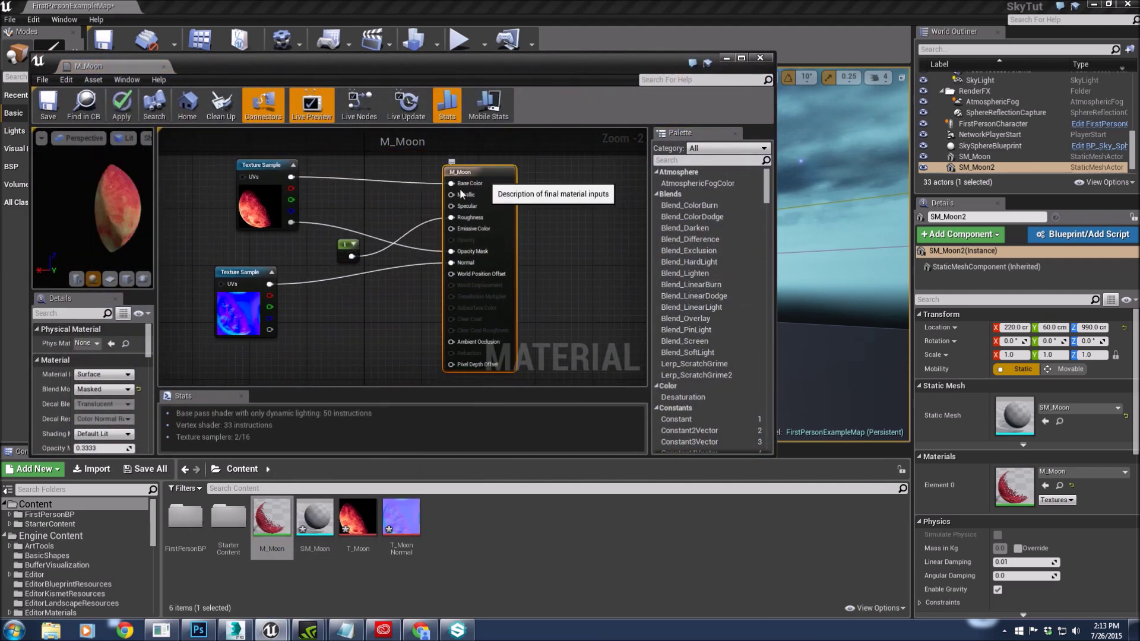
{"action": "left_click_drag", "start_coordinate": [291, 177], "coordinate": [453, 230]}
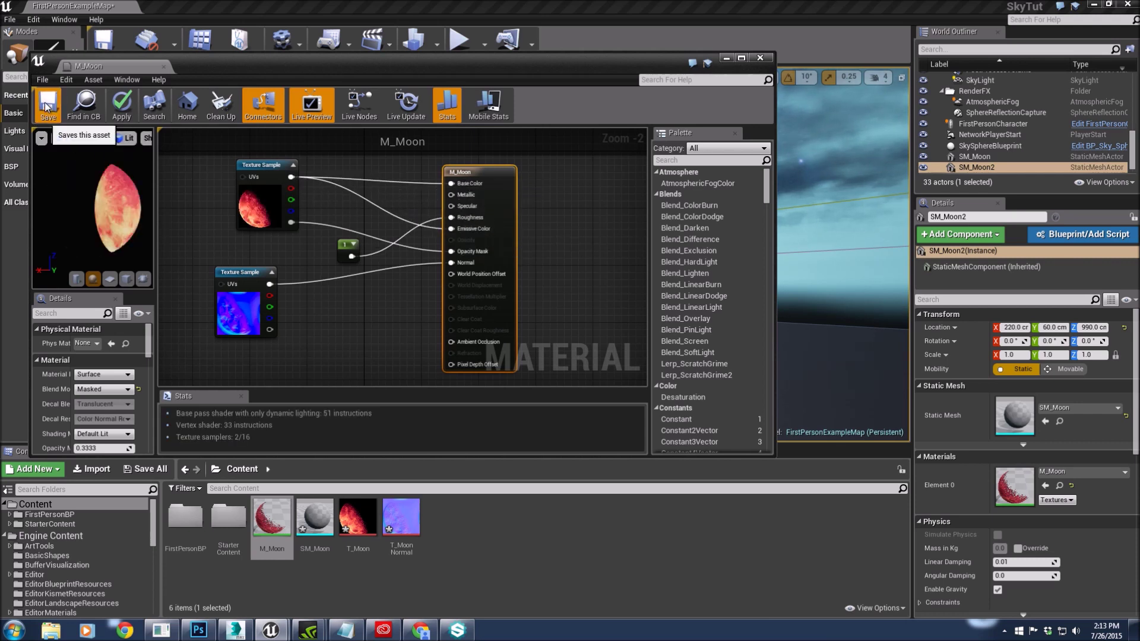
{"action": "left_click", "coordinate": [47, 107]}
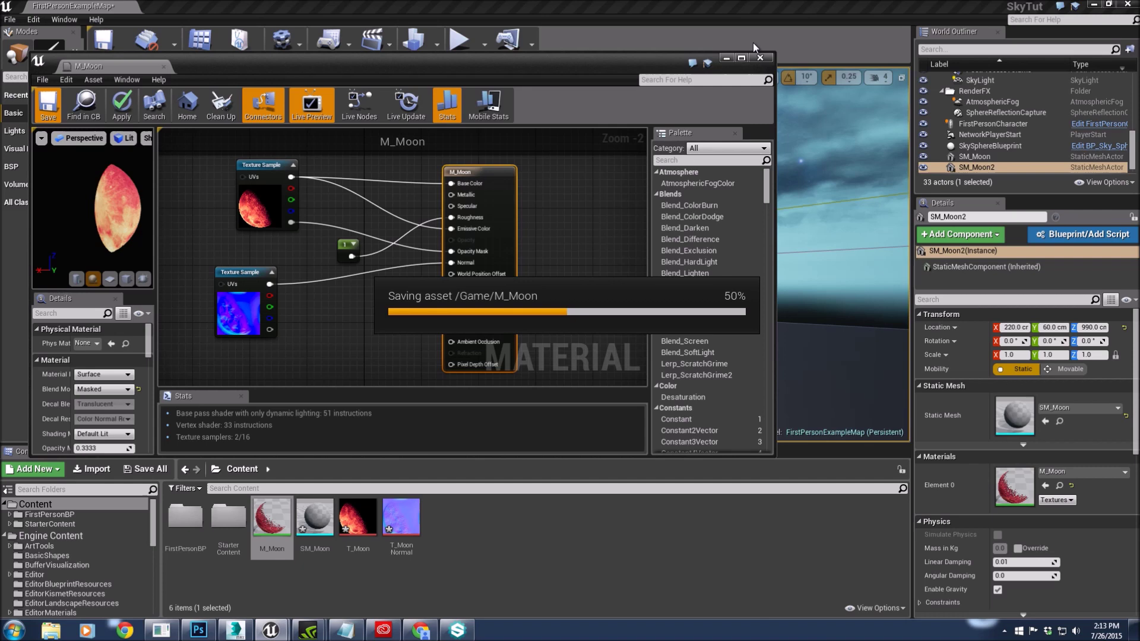
{"action": "left_click", "coordinate": [760, 57]}
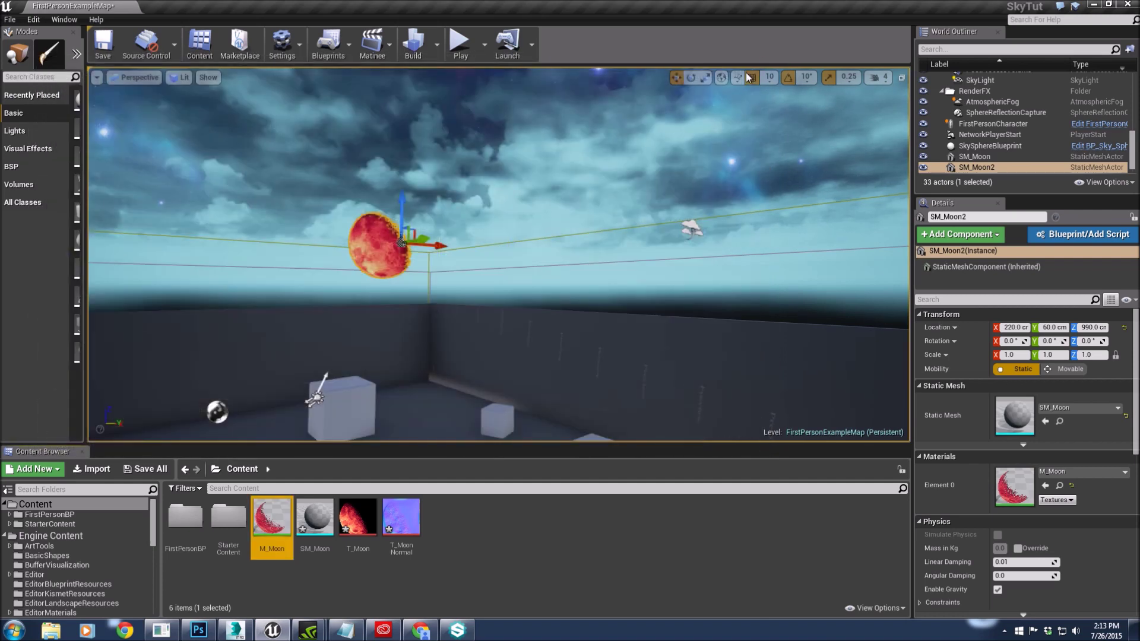
{"action": "left_click", "coordinate": [390, 260]}
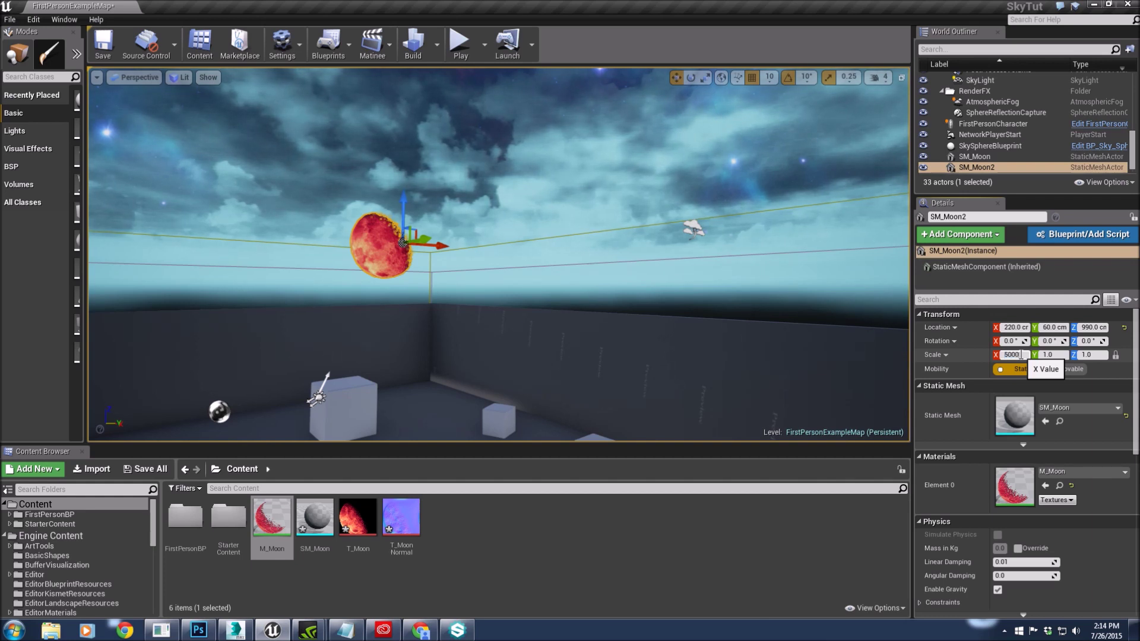
- Scale SM_Moon2 uniformly to 5000 and push it far out along Y
{"action": "key", "text": "Return"}
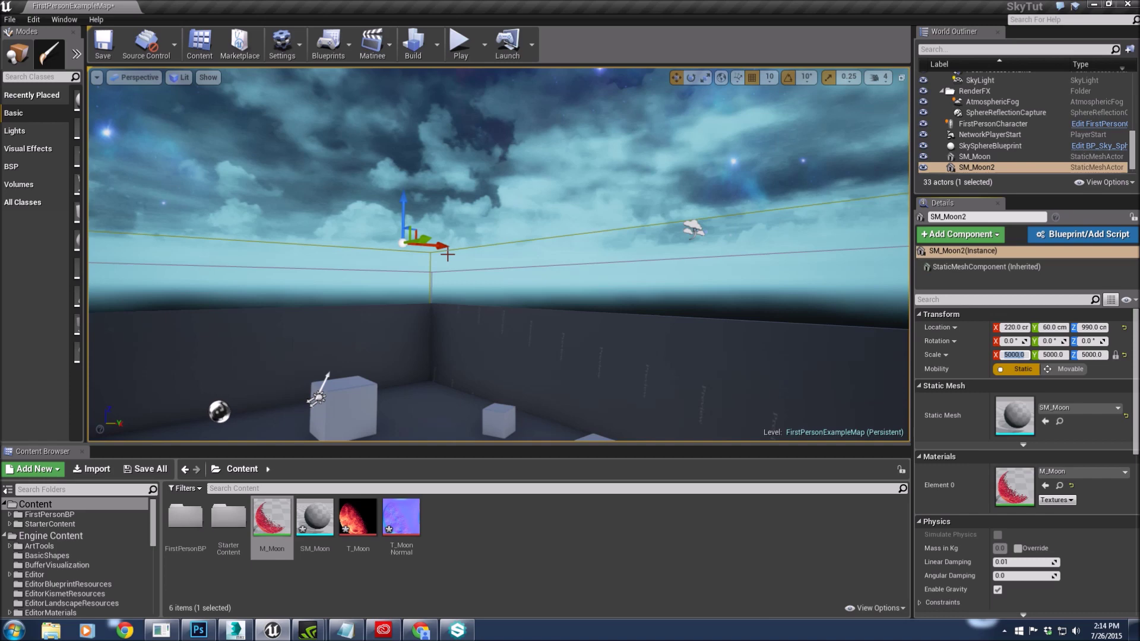
{"action": "left_click_drag", "start_coordinate": [426, 239], "coordinate": [141, 283]}
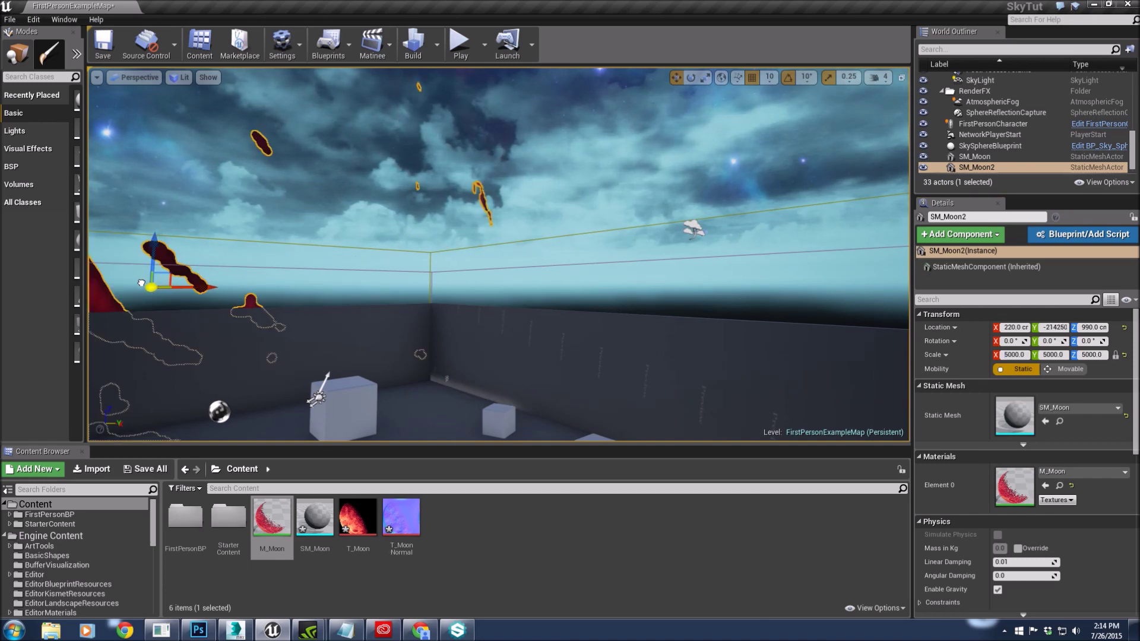
{"action": "right_click_drag", "start_coordinate": [444, 331], "coordinate": [437, 279]}
{"action": "double_click", "coordinate": [976, 168]}
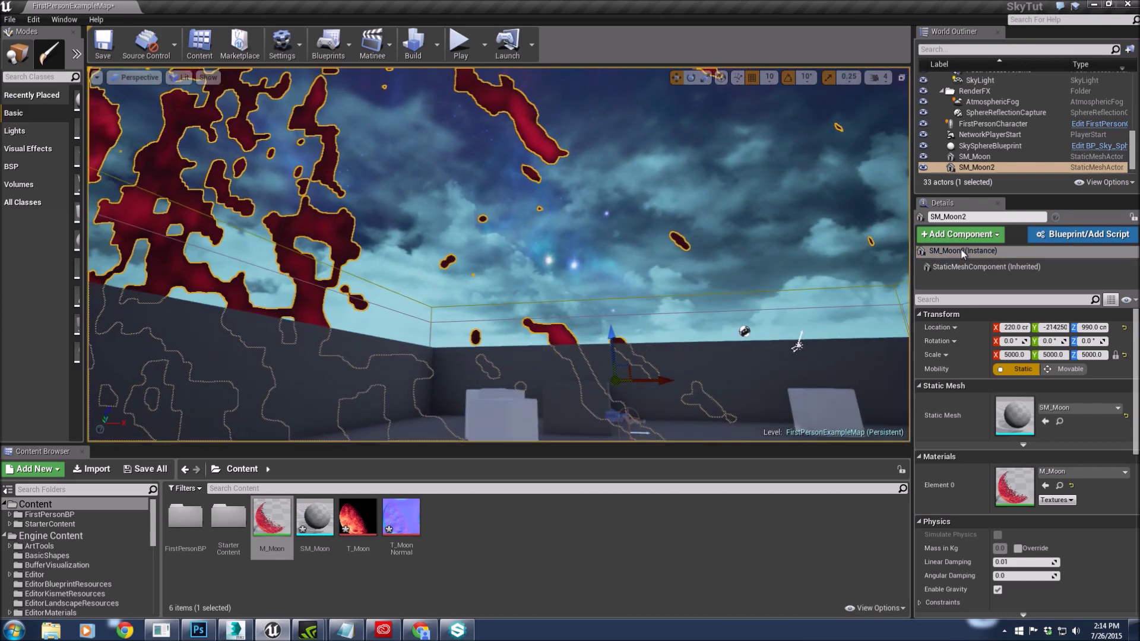
{"action": "double_click", "coordinate": [977, 168]}
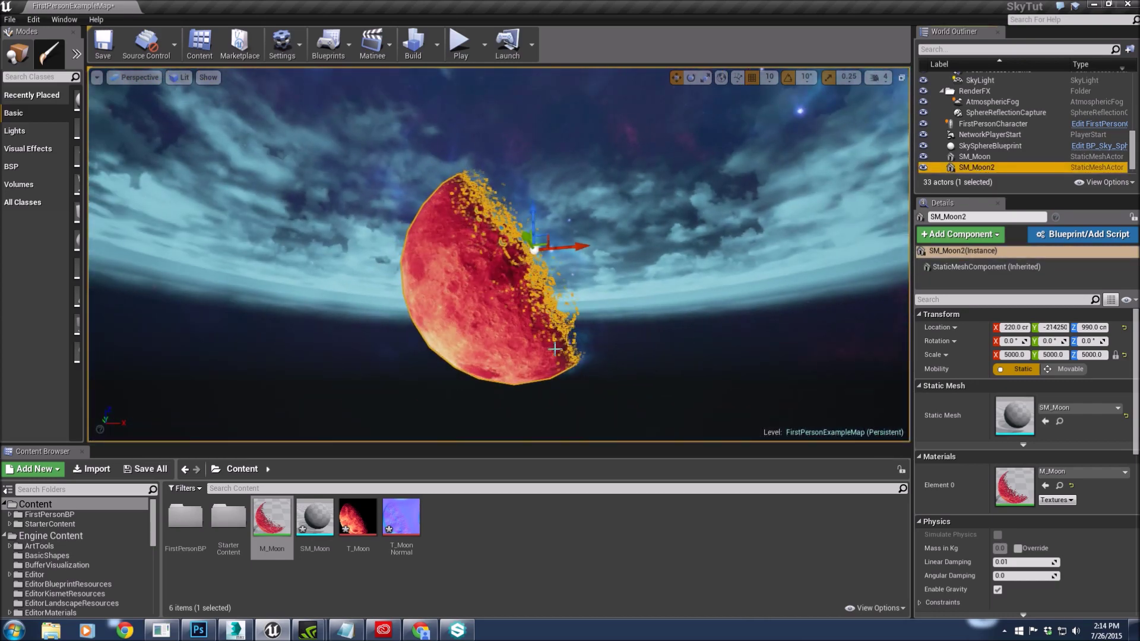
{"action": "double_click", "coordinate": [977, 167]}
{"action": "right_click_drag", "start_coordinate": [474, 354], "coordinate": [473, 354]}
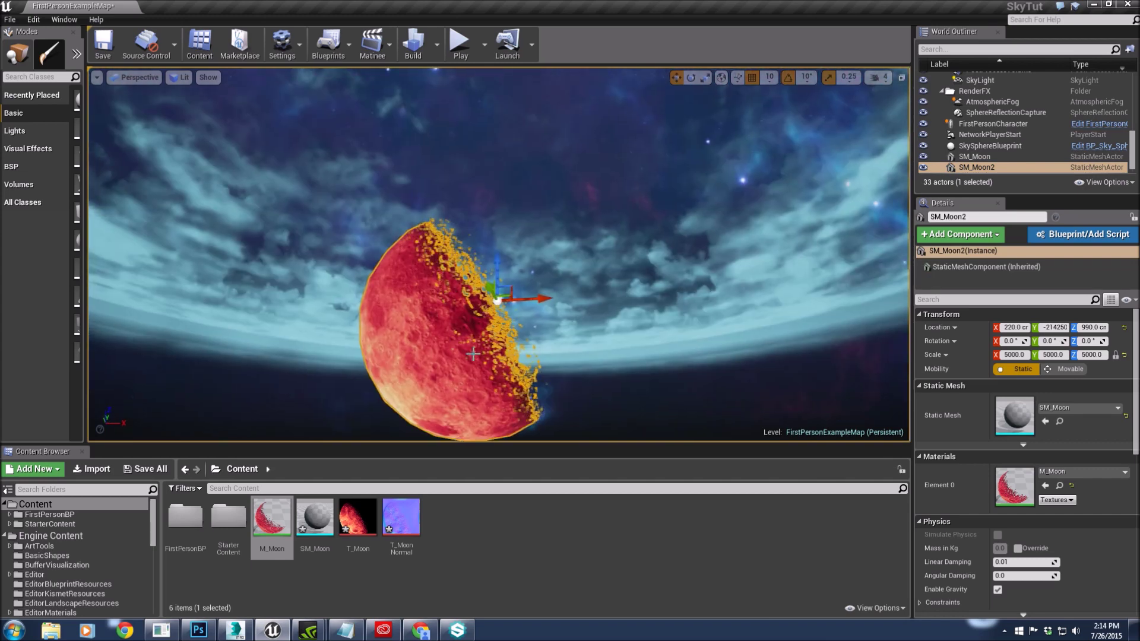
- Move SM_Moon2 along X to just outside the sky sphere, undoing an accidental sky sphere move
{"action": "left_click", "coordinate": [990, 146]}
{"action": "double_click", "coordinate": [991, 145]}
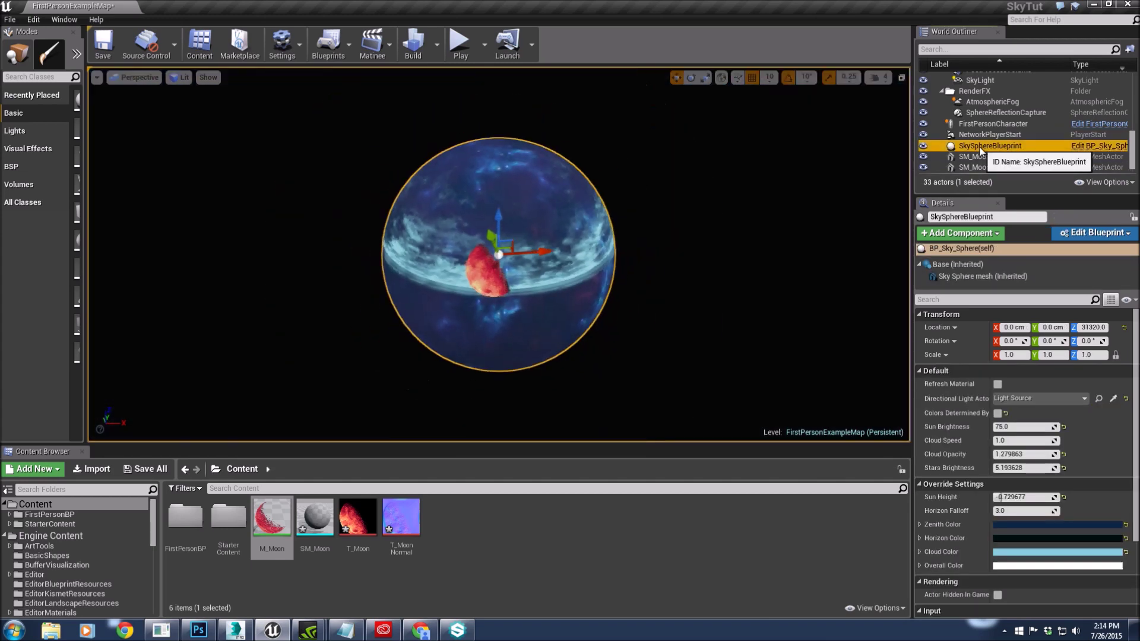
{"action": "right_click_drag", "start_coordinate": [575, 290], "coordinate": [574, 289]}
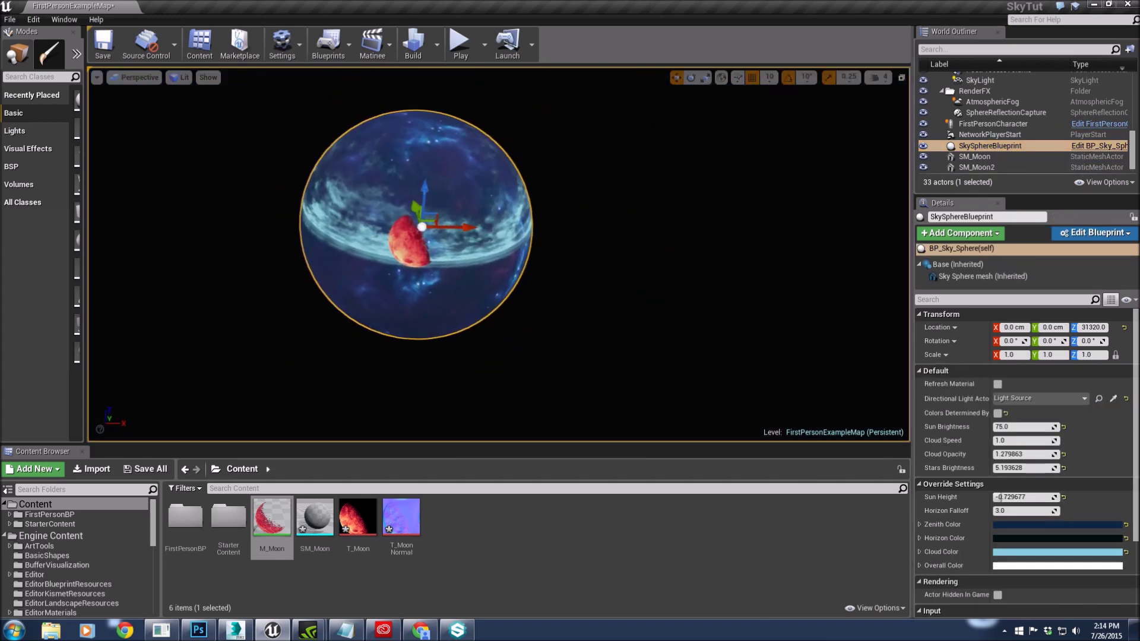
{"action": "left_click_drag", "start_coordinate": [469, 229], "coordinate": [544, 238]}
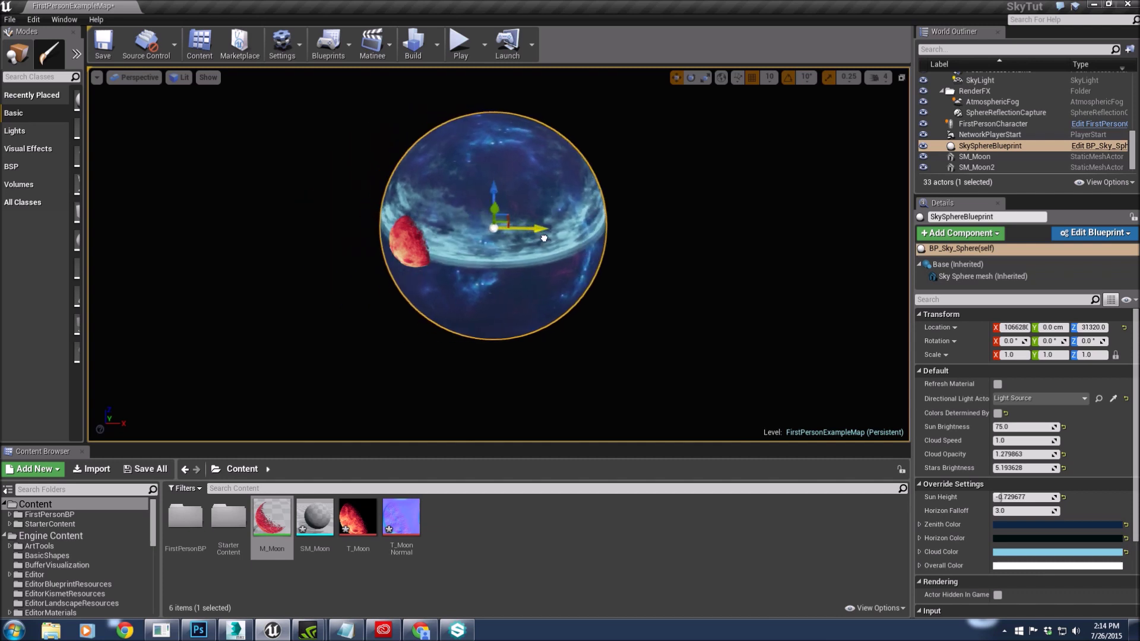
{"action": "key", "text": "ctrl+z"}
{"action": "left_click", "coordinate": [977, 166]}
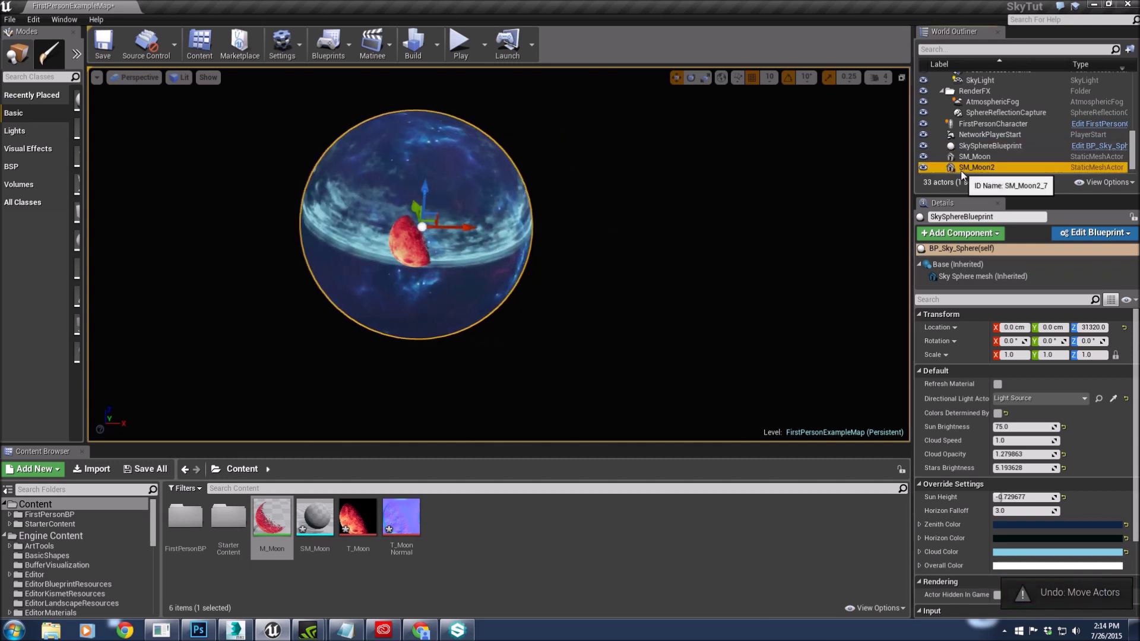
{"action": "left_click_drag", "start_coordinate": [473, 234], "coordinate": [319, 232]}
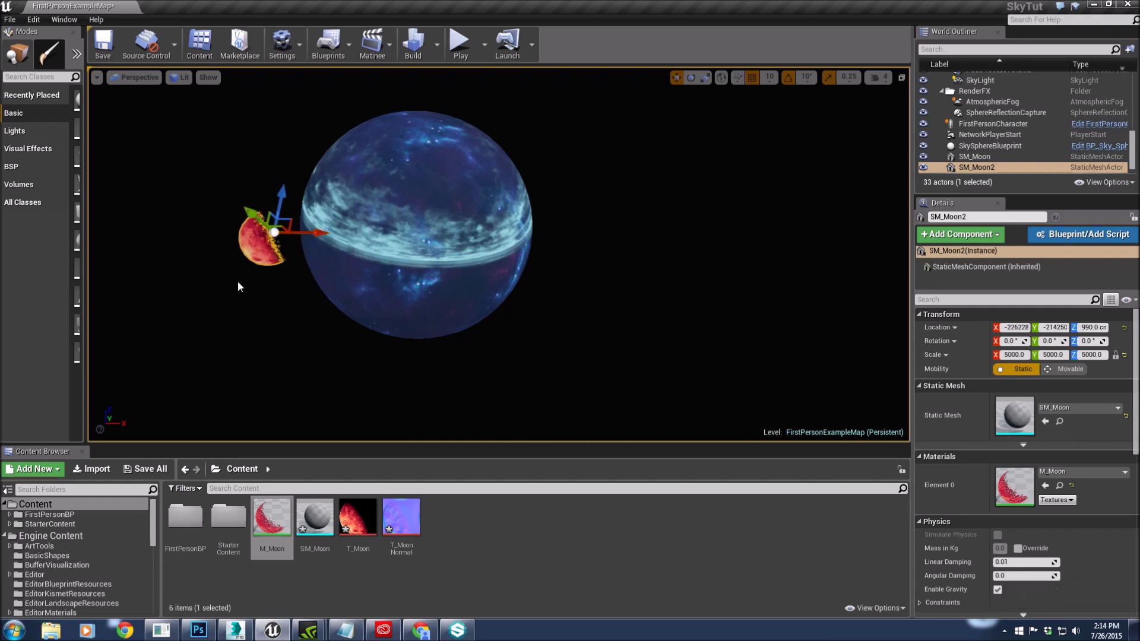
{"action": "right_click_drag", "start_coordinate": [499, 256], "coordinate": [522, 241]}
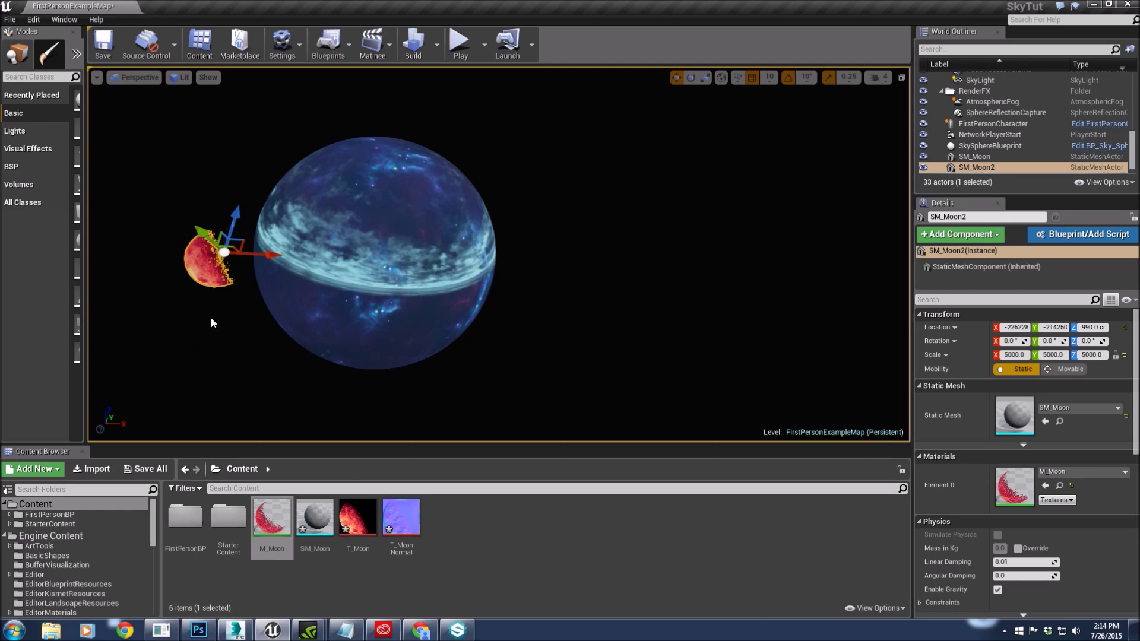
{"action": "left_click", "coordinate": [226, 628]}
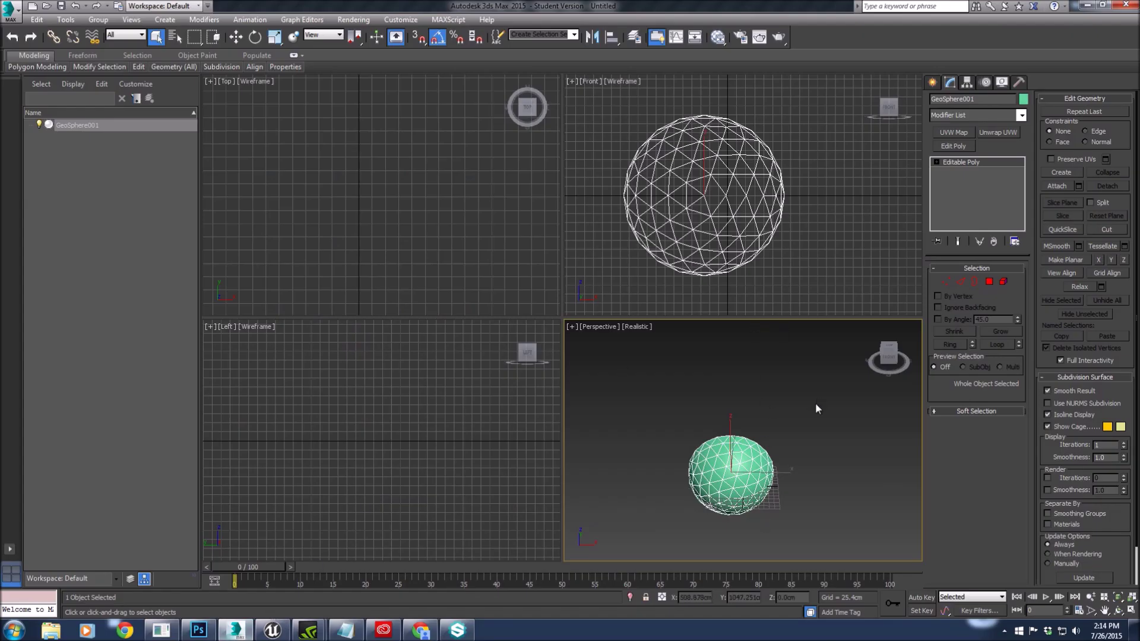
- Centre GeoSphere001's pivot on the object using Affect Pivot Only
{"action": "left_click", "coordinate": [968, 83]}
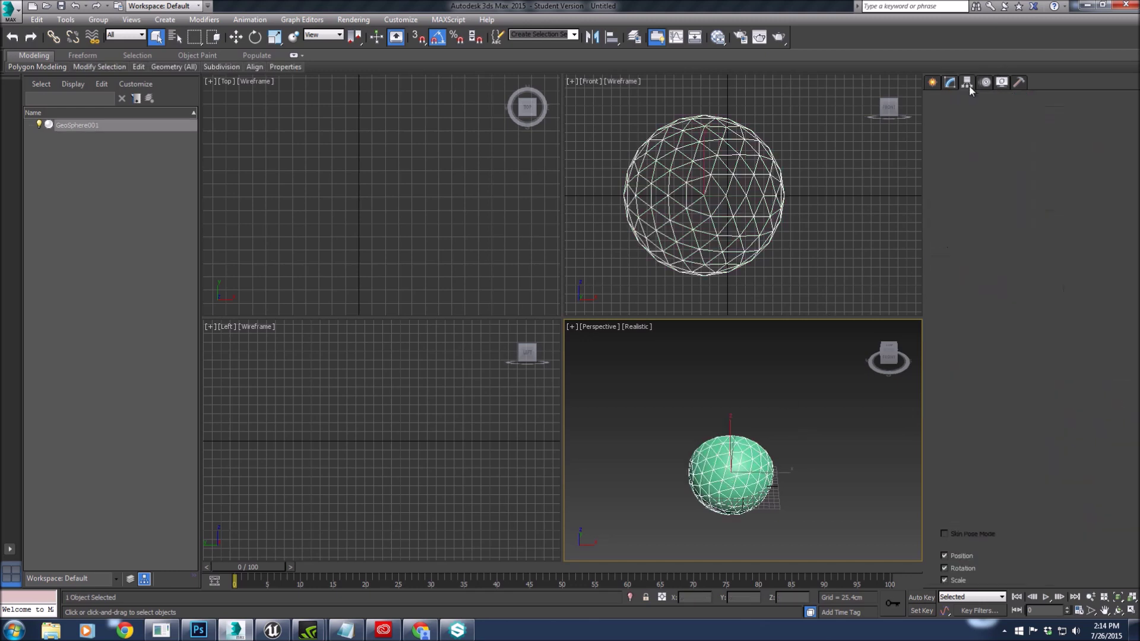
{"action": "left_click", "coordinate": [967, 158]}
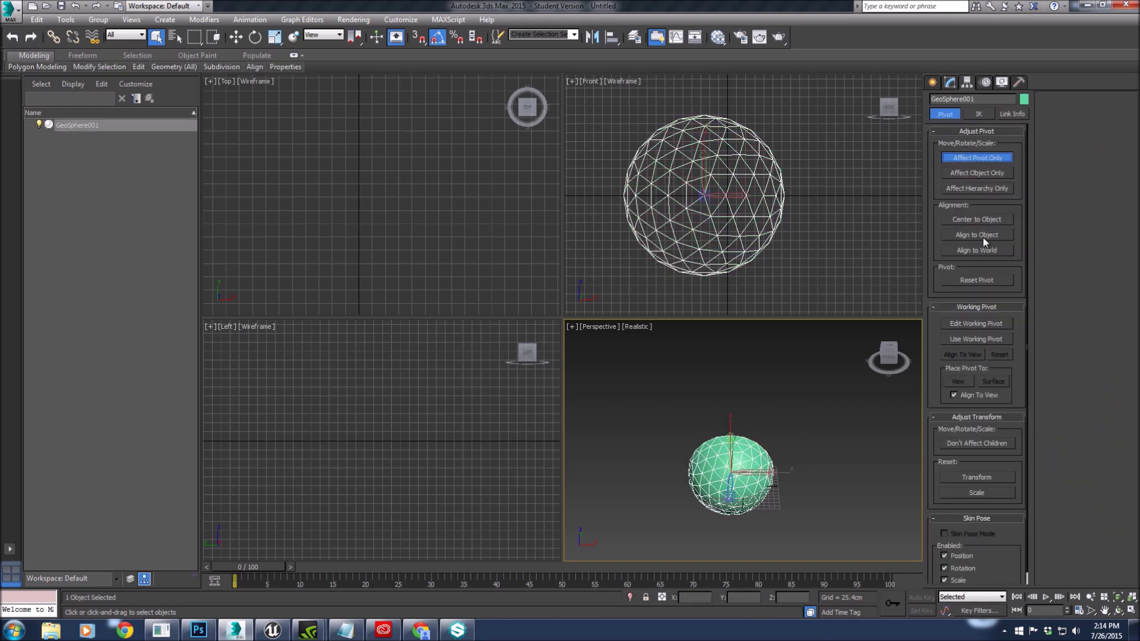
{"action": "left_click", "coordinate": [980, 220]}
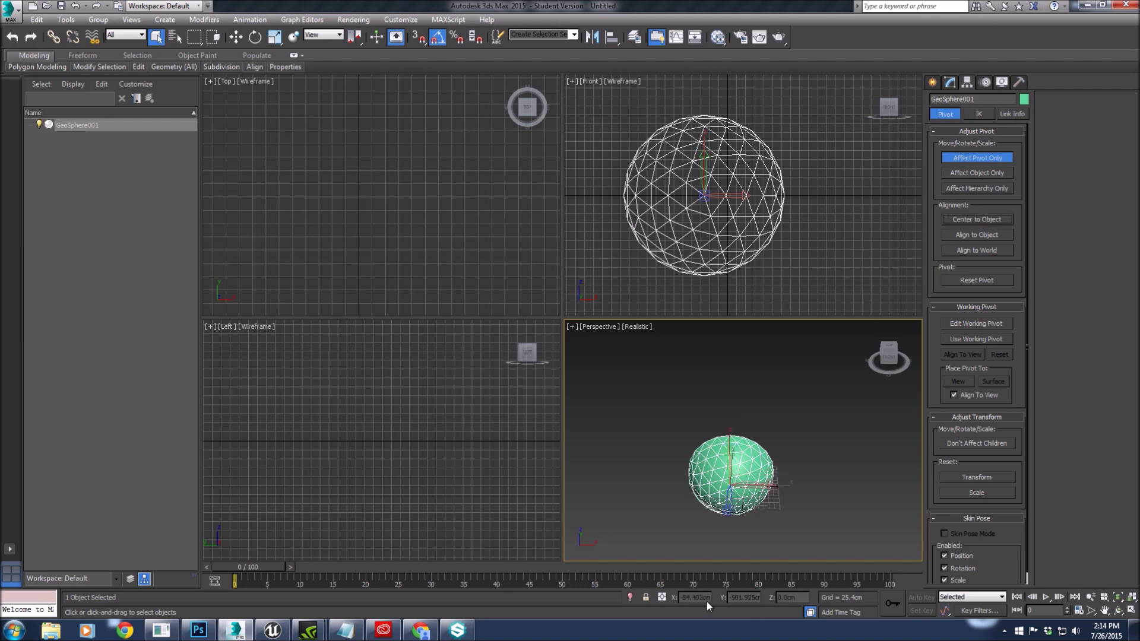
{"action": "left_click", "coordinate": [829, 522]}
{"action": "left_click", "coordinate": [749, 470]}
{"action": "left_click", "coordinate": [950, 83]}
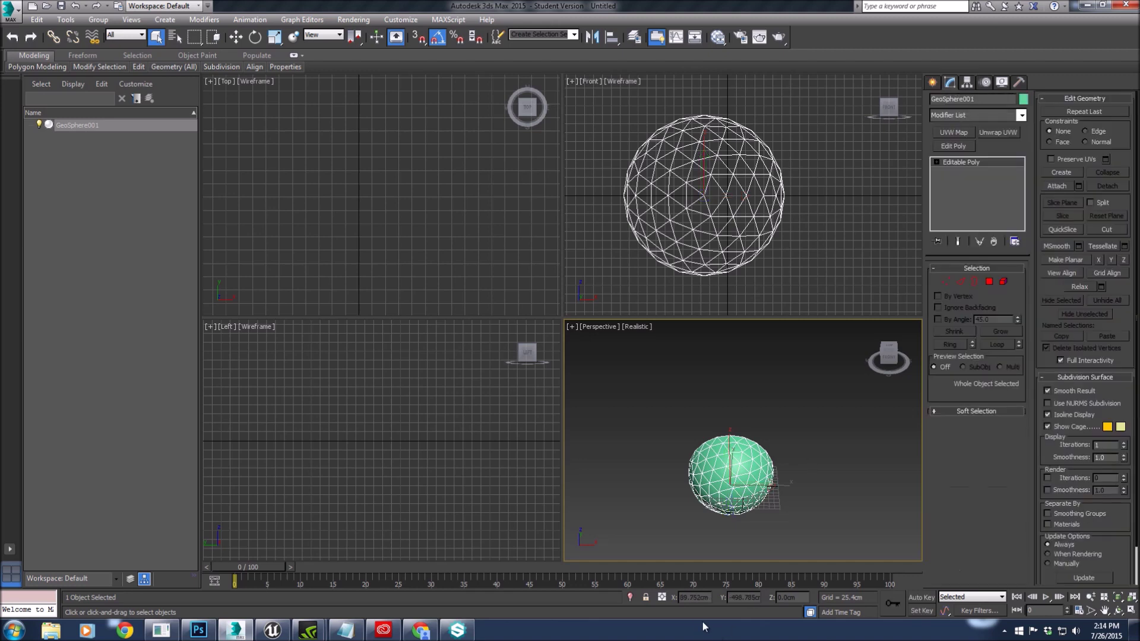
- Move GeoSphere001 to the world origin at 0, 0, 0
{"action": "key", "text": "w"}
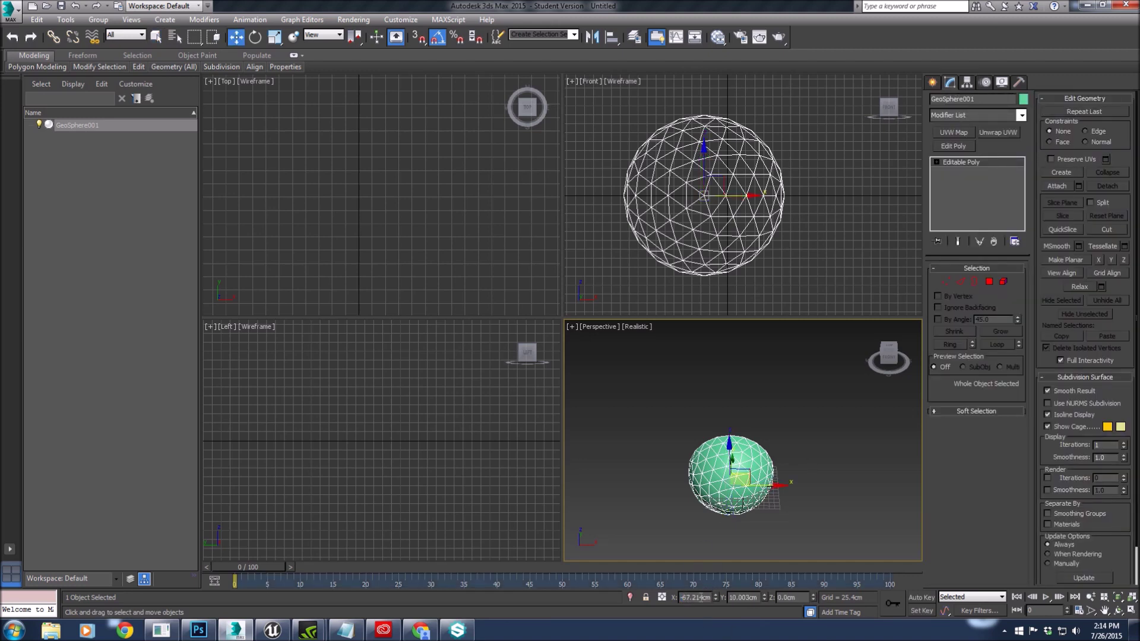
{"action": "double_click", "coordinate": [699, 598]}
{"action": "type", "text": "0"}
{"action": "key", "text": "Tab"}
{"action": "type", "text": "0"}
{"action": "key", "text": "Tab"}
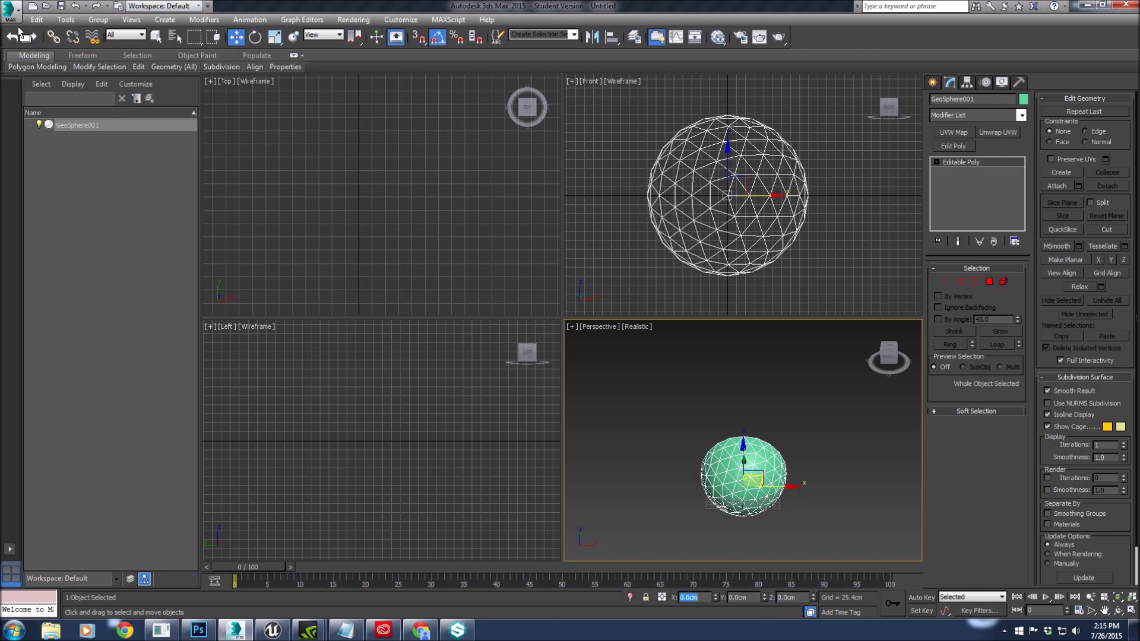
- Export the scene over the existing SM_Moon.FBX, accepting the FBX export settings
{"action": "left_click", "coordinate": [10, 9]}
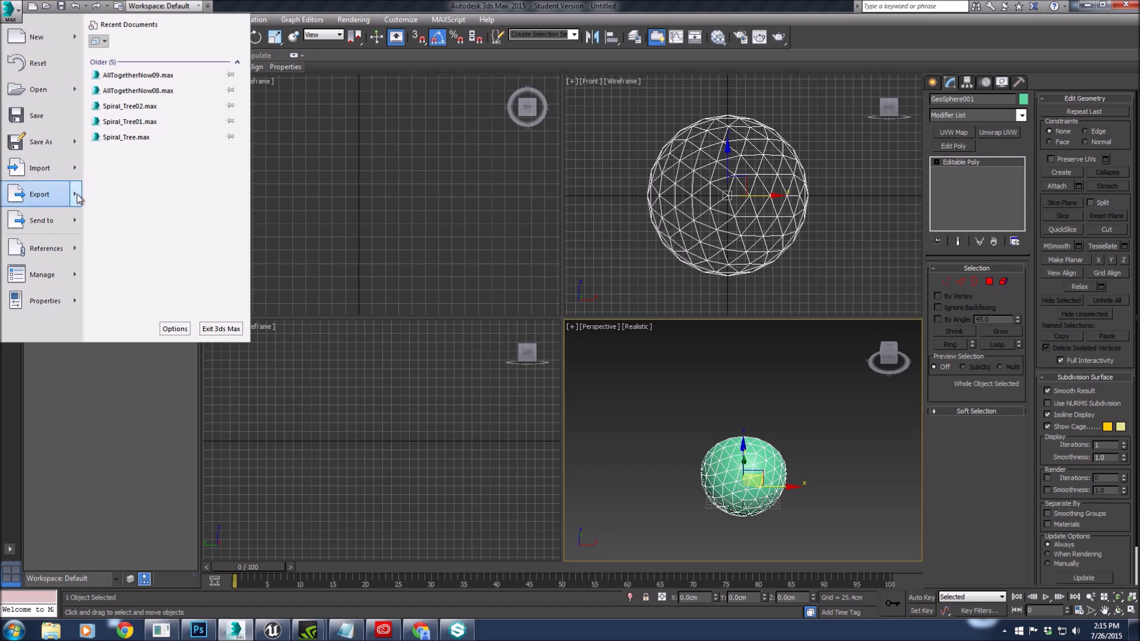
{"action": "mouse_move", "coordinate": [72, 204]}
{"action": "left_click", "coordinate": [152, 66]}
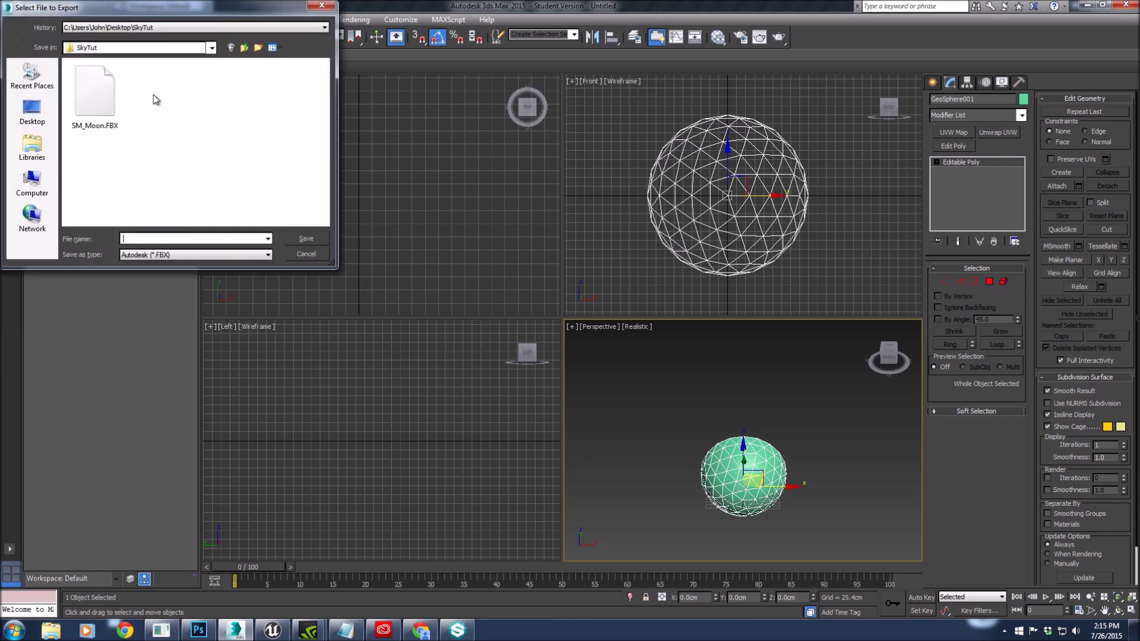
{"action": "left_click", "coordinate": [98, 95]}
{"action": "left_click", "coordinate": [306, 240]}
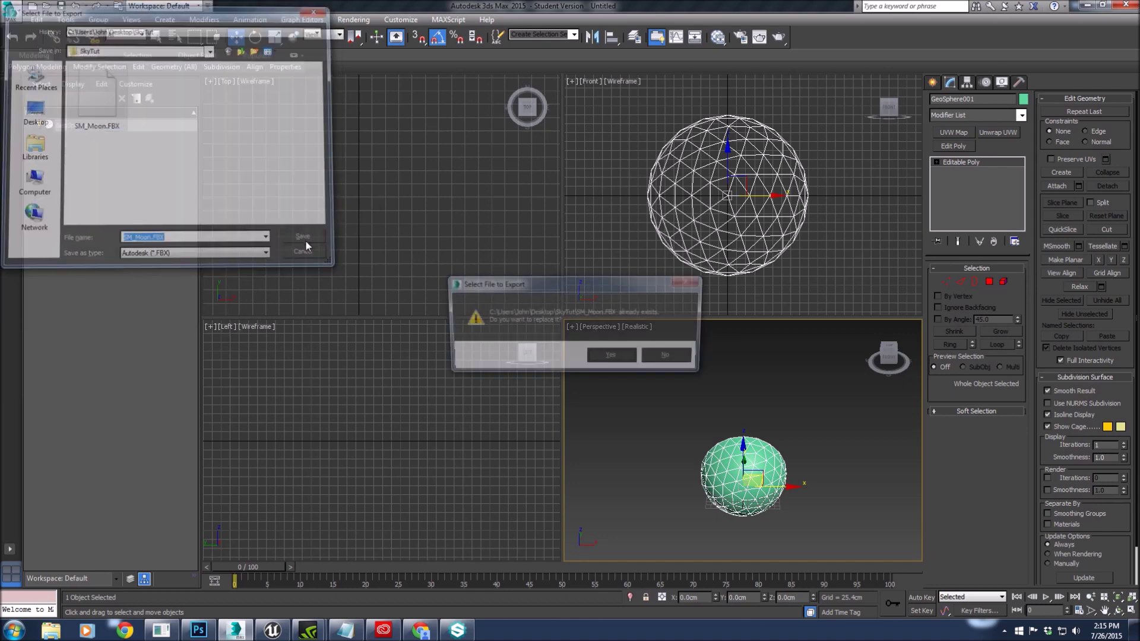
{"action": "left_click", "coordinate": [612, 358]}
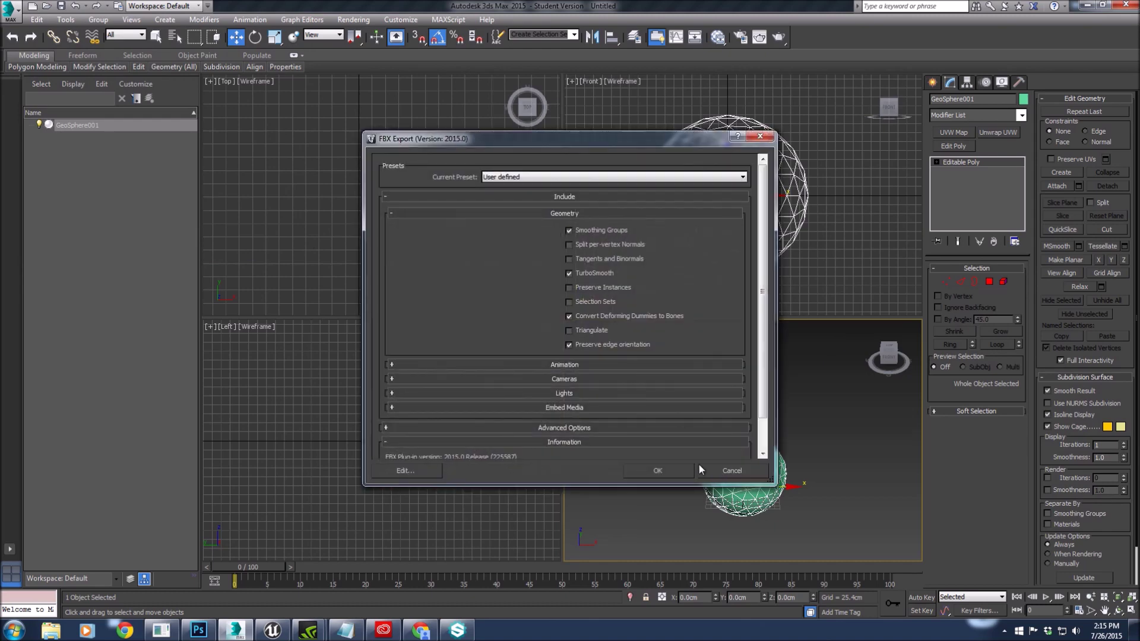
{"action": "left_click", "coordinate": [673, 471]}
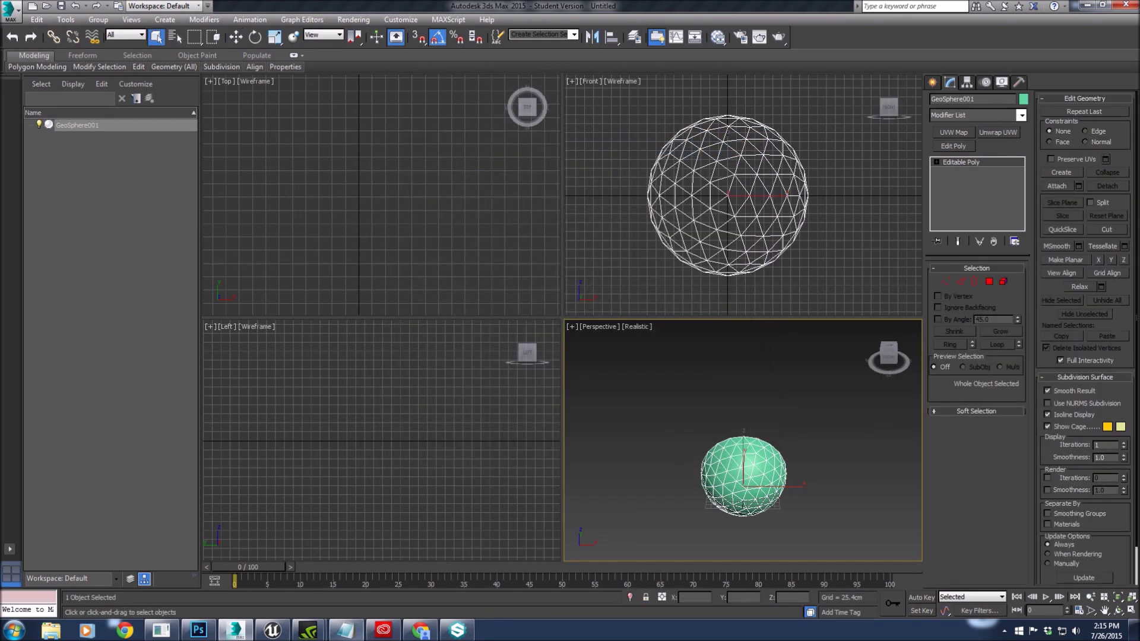
- Reimport the SM_Moon mesh from the updated FBX file
{"action": "left_click", "coordinate": [272, 631]}
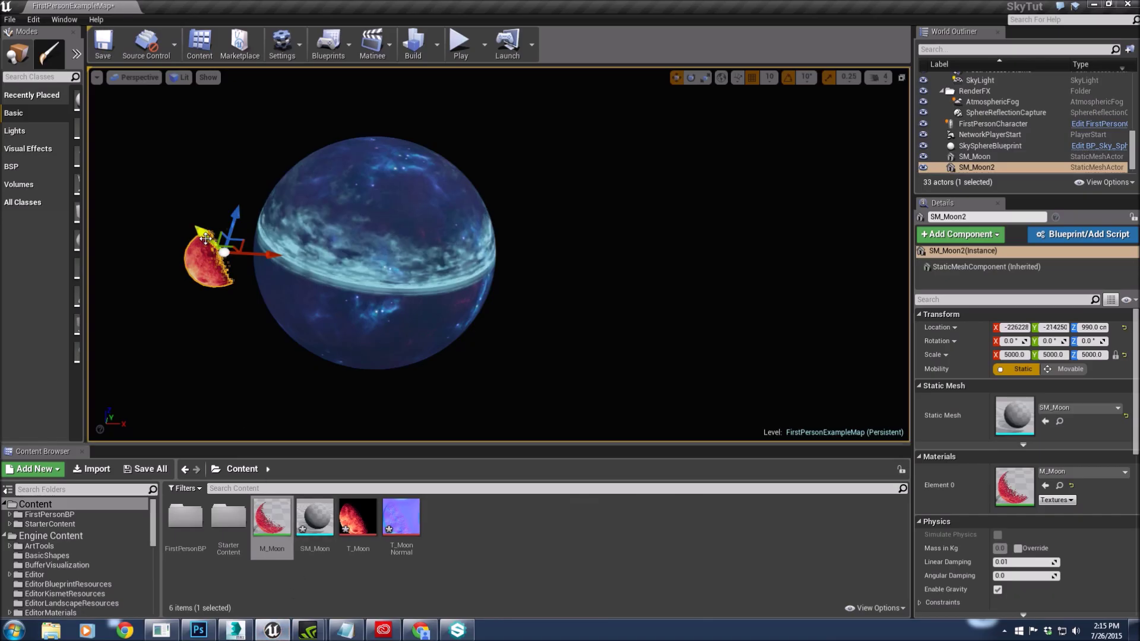
{"action": "right_click", "coordinate": [322, 525]}
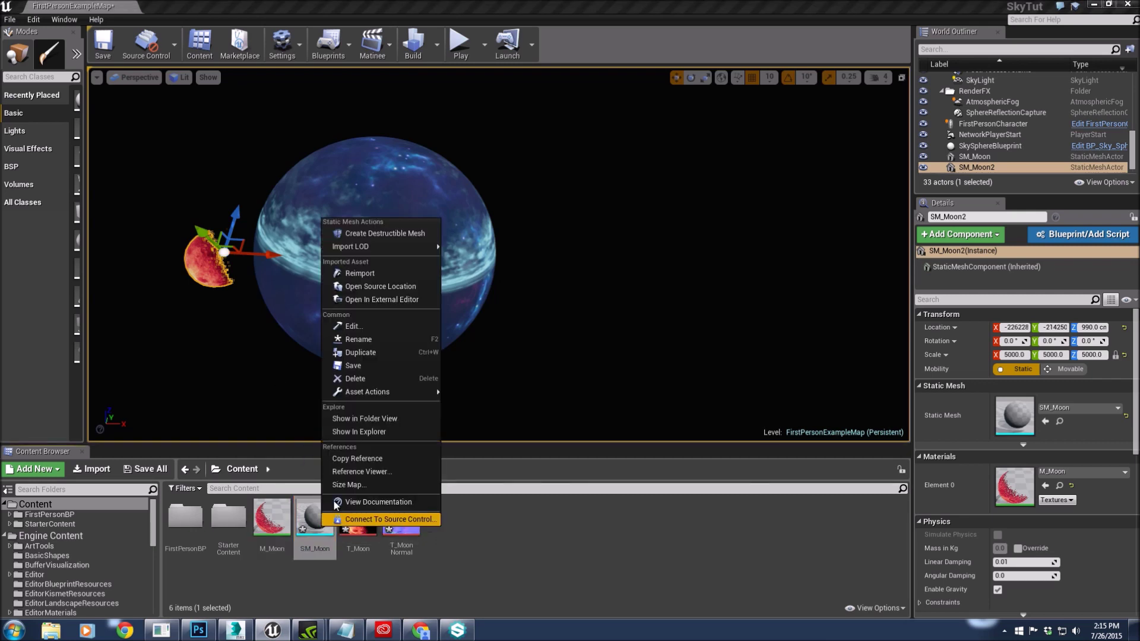
{"action": "left_click", "coordinate": [385, 275]}
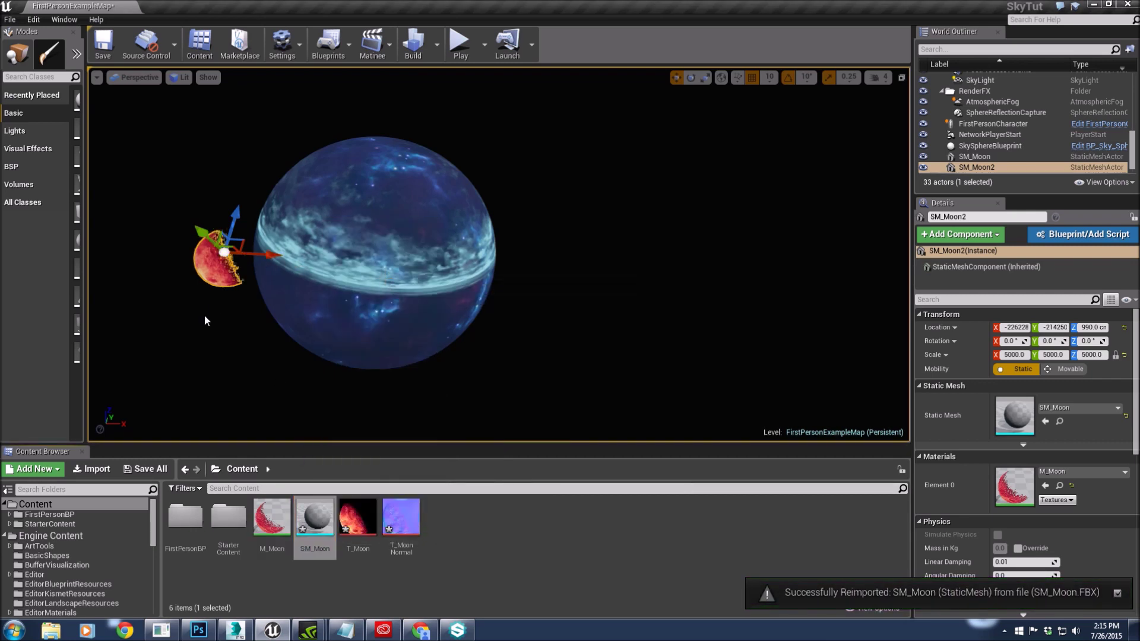
- Push SM_Moon2 much farther away and higher along the Y axis
{"action": "right_click_drag", "start_coordinate": [377, 332], "coordinate": [353, 330]}
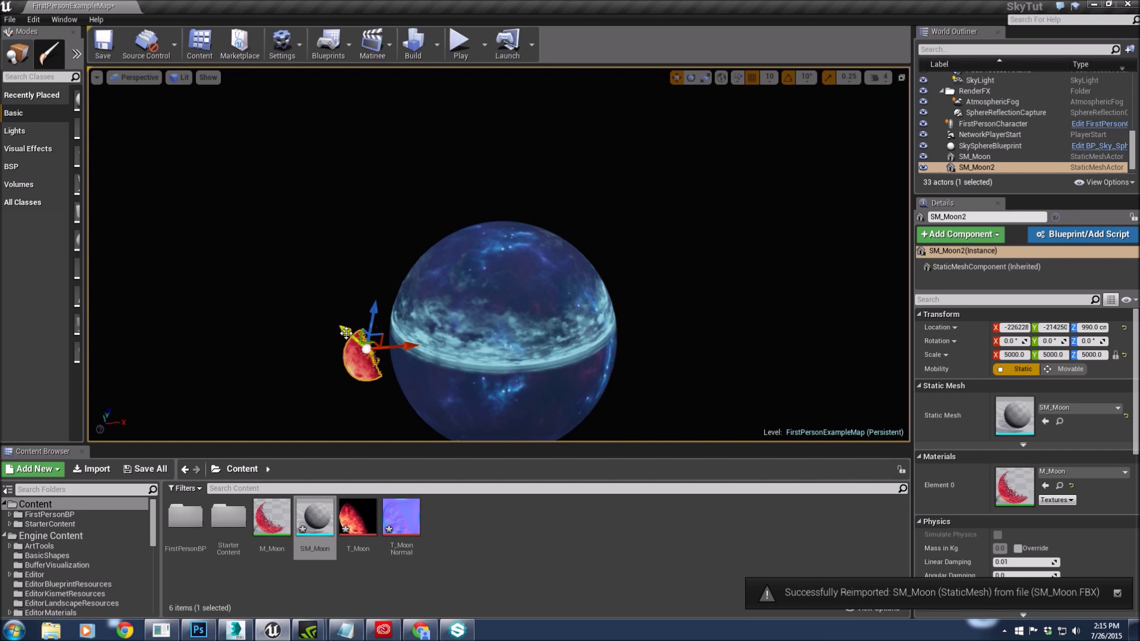
{"action": "left_click_drag", "start_coordinate": [346, 333], "coordinate": [374, 279]}
{"action": "key", "text": "e"}
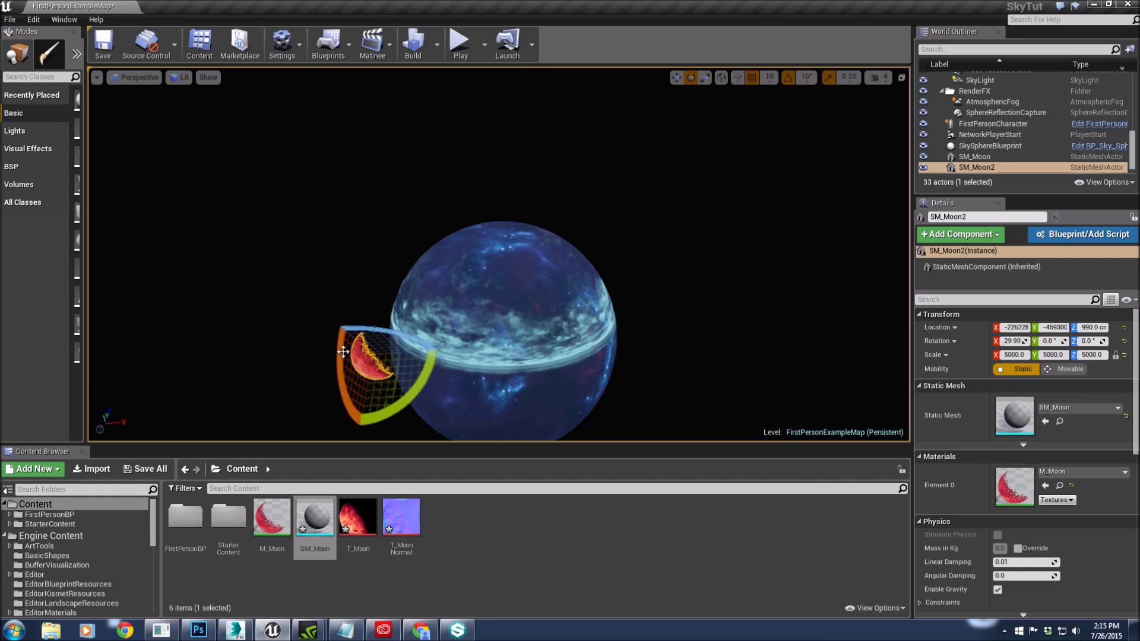
{"action": "key", "text": "w"}
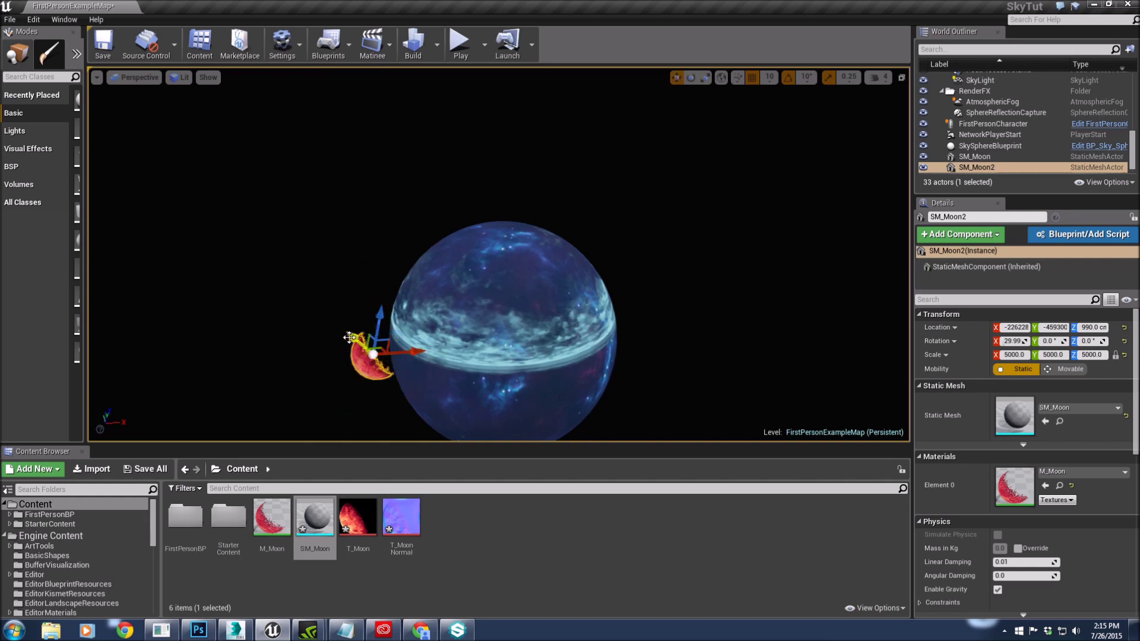
{"action": "left_click_drag", "start_coordinate": [356, 339], "coordinate": [425, 255]}
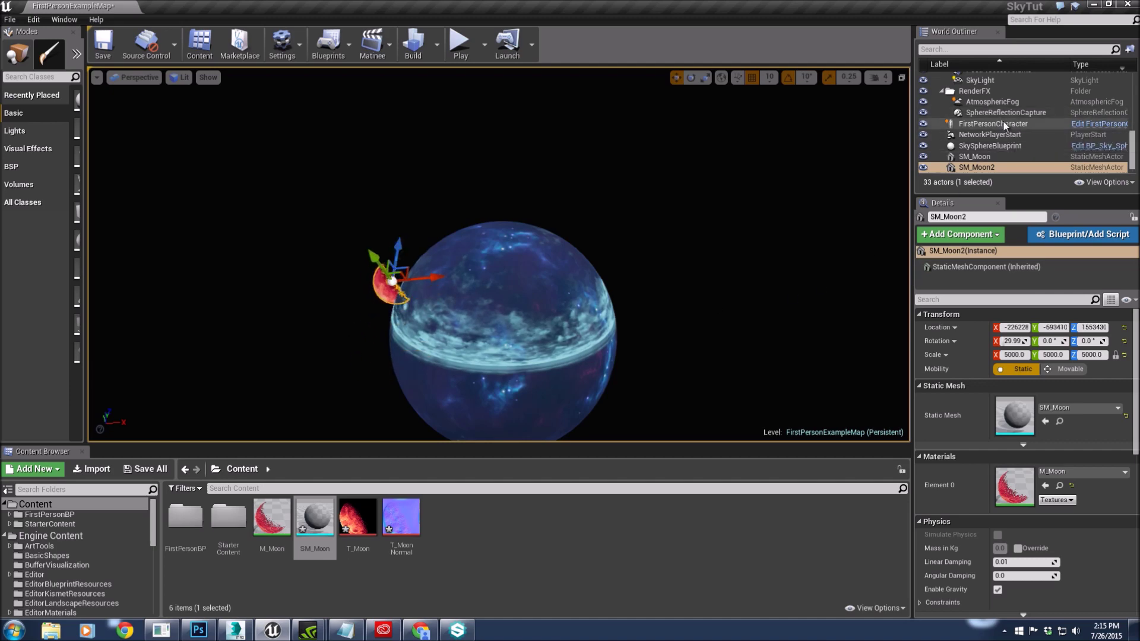
- Check the moon from the FirstPersonCharacter view looking up, then reselect SM_Moon2
{"action": "double_click", "coordinate": [993, 123]}
{"action": "right_click_drag", "start_coordinate": [579, 236], "coordinate": [562, 116]}
{"action": "left_click", "coordinate": [1019, 168]}
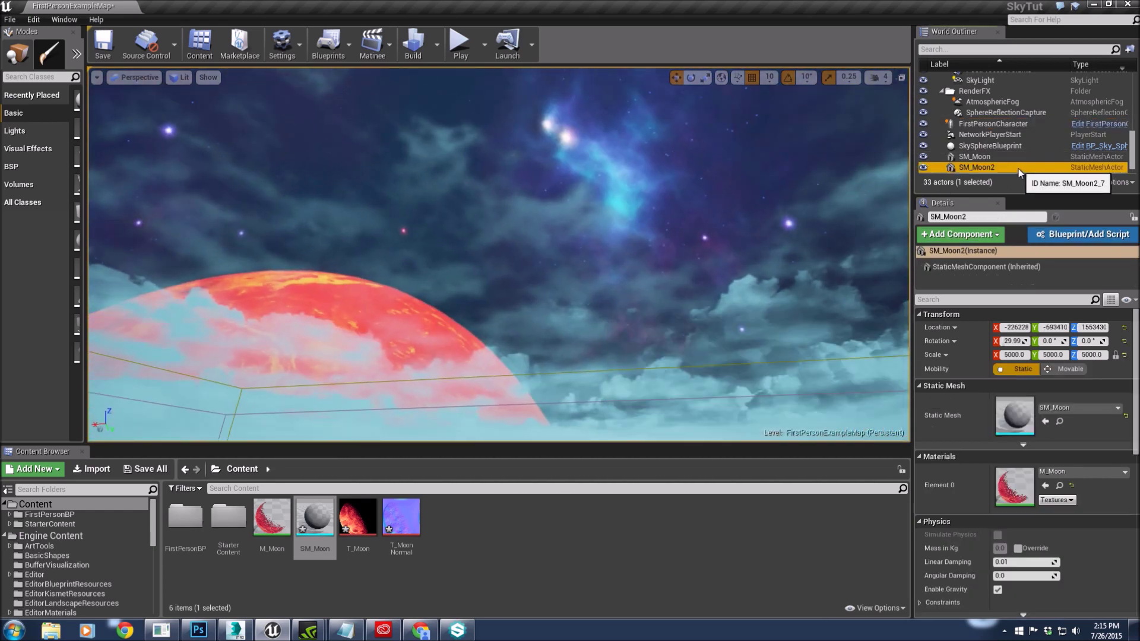
- Rotate SM_Moon2 to roughly 48.9°, -6.7°, -71.1° so the crescent lies on its side
{"action": "double_click", "coordinate": [1018, 168]}
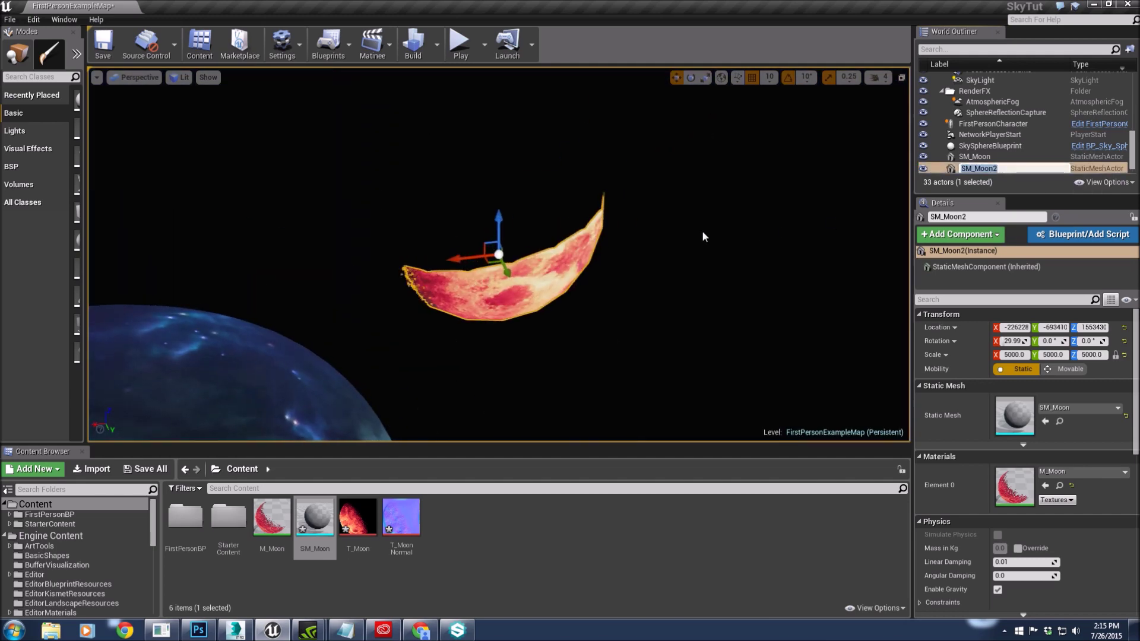
{"action": "double_click", "coordinate": [997, 124]}
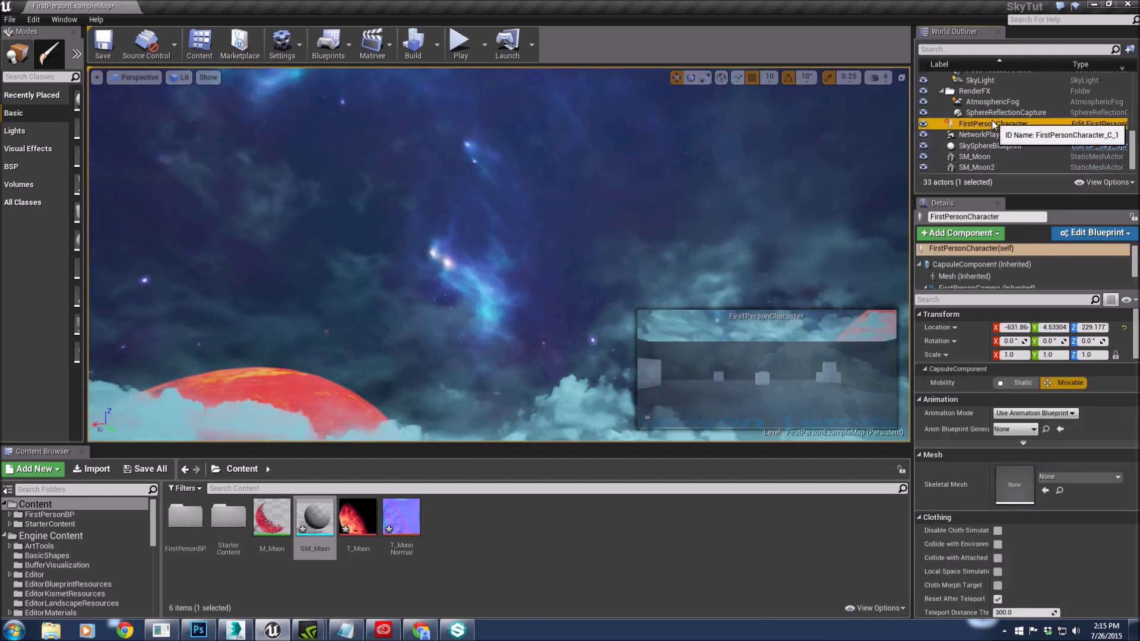
{"action": "double_click", "coordinate": [996, 168]}
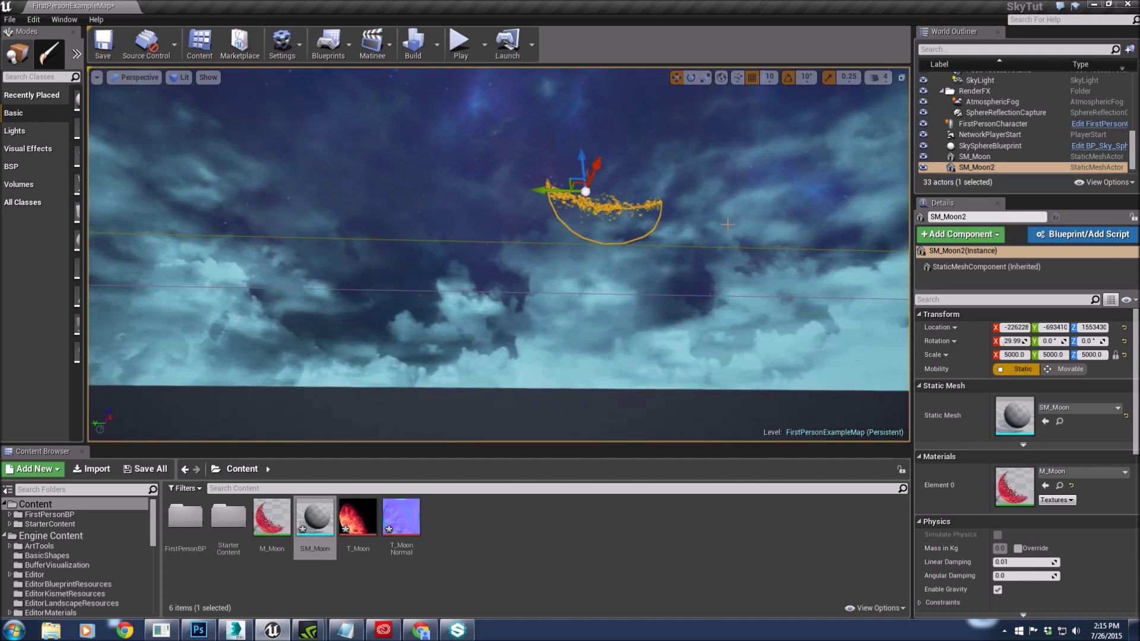
{"action": "key", "text": "e"}
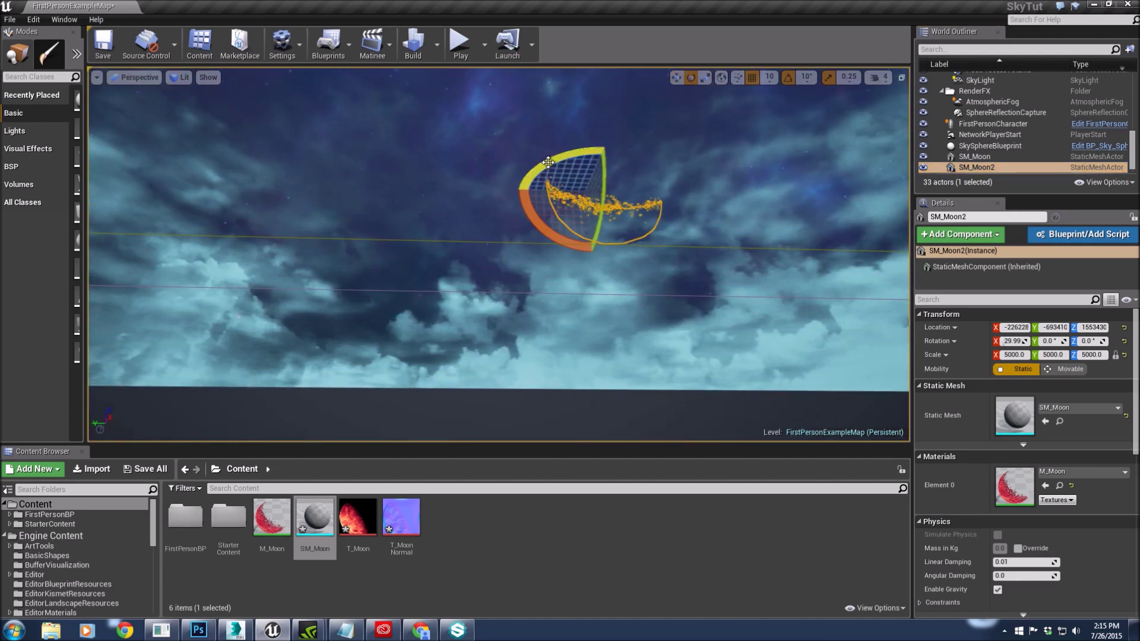
{"action": "left_click_drag", "start_coordinate": [537, 178], "coordinate": [671, 178]}
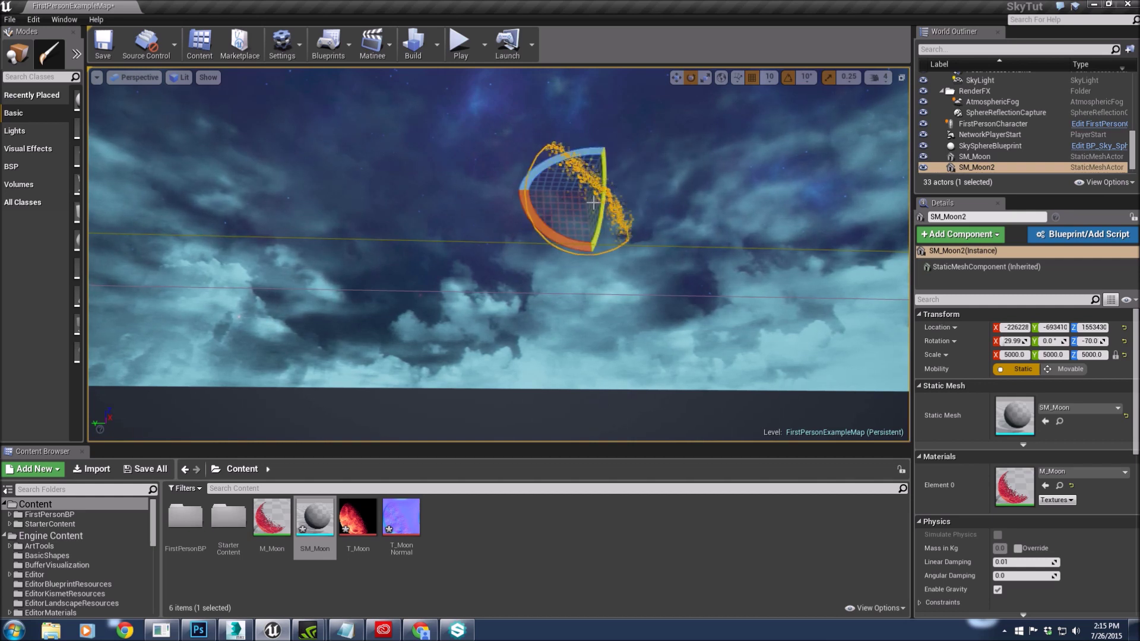
{"action": "left_click_drag", "start_coordinate": [601, 178], "coordinate": [606, 168]}
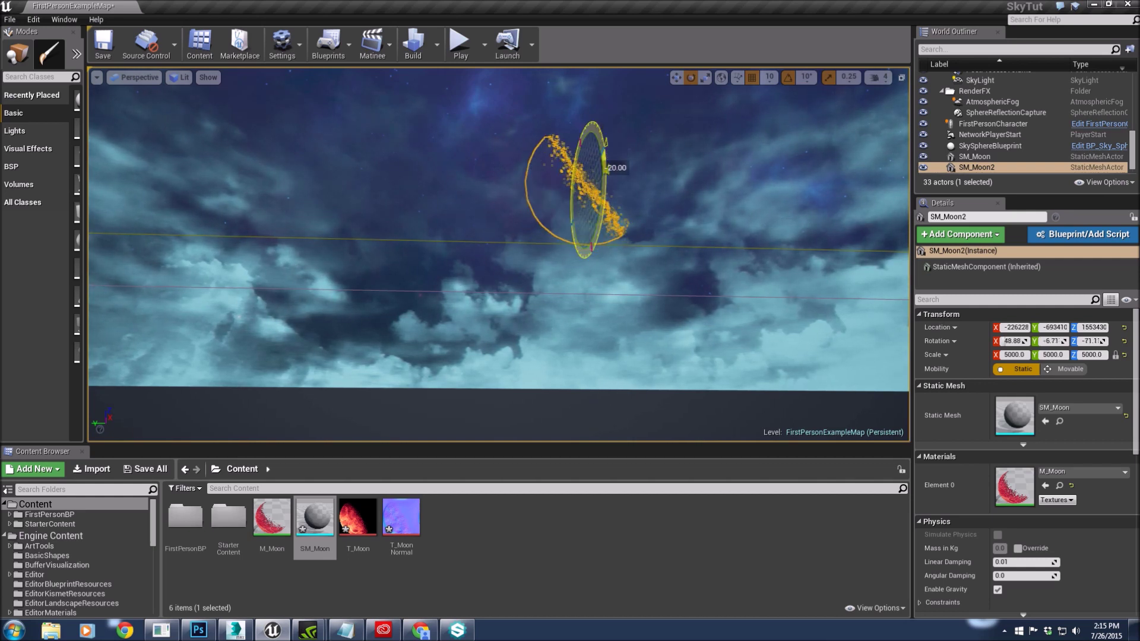
{"action": "key", "text": "w"}
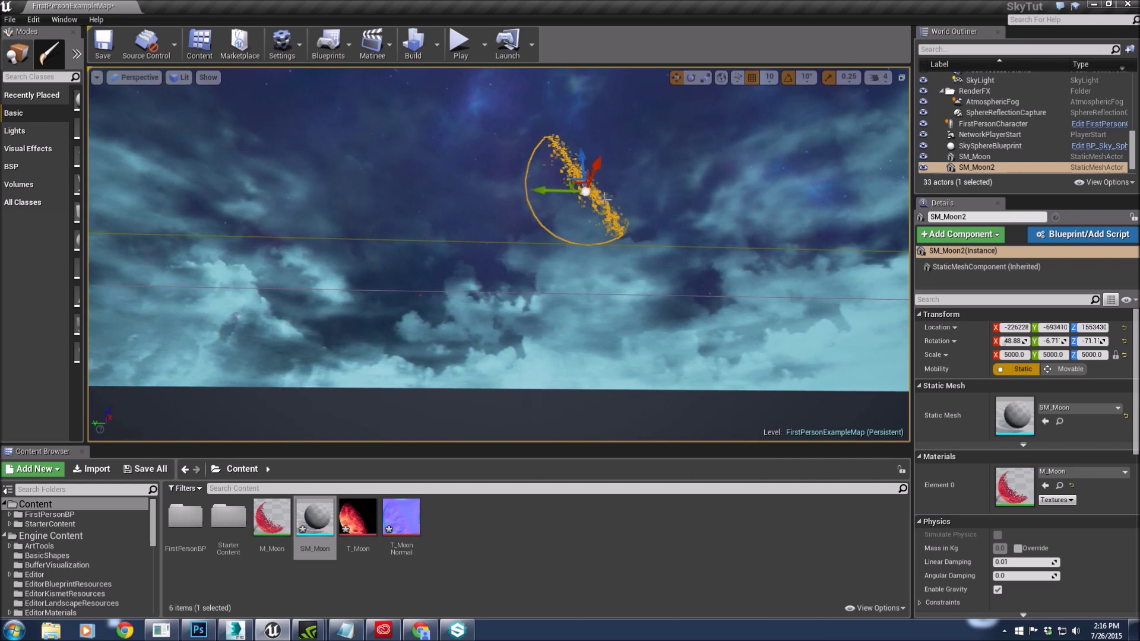
{"action": "left_click", "coordinate": [488, 307]}
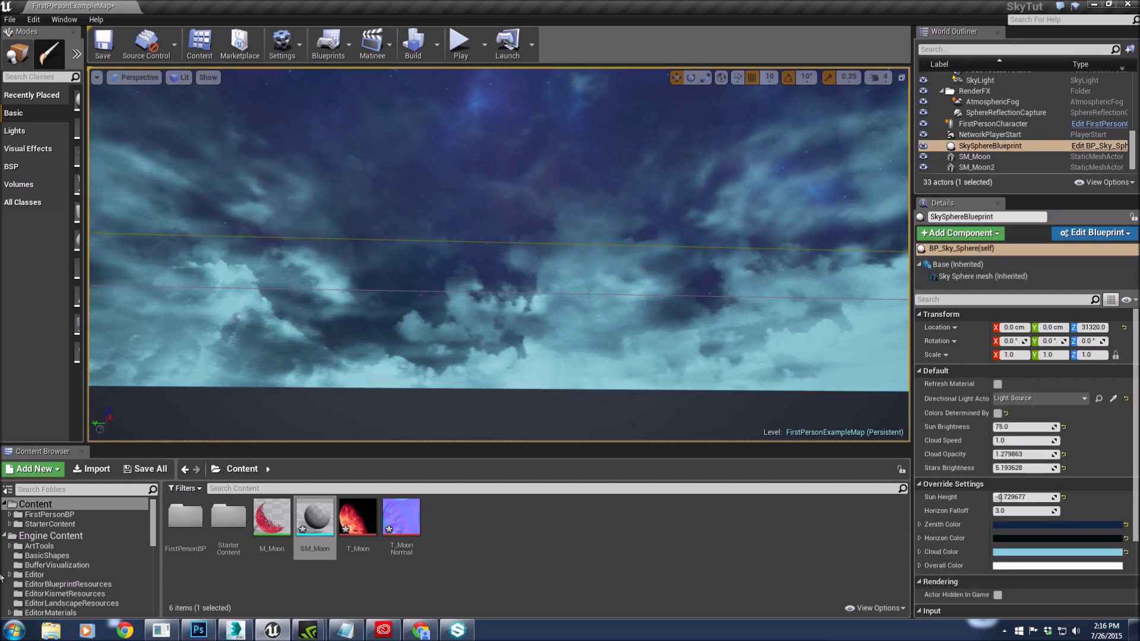
- Open the M_Sky_Panning_Clouds2 material from the EngineSky folder
{"action": "left_click", "coordinate": [131, 575]}
{"action": "scroll", "coordinate": [127, 575], "scroll_direction": "down", "scroll_amount": 5}
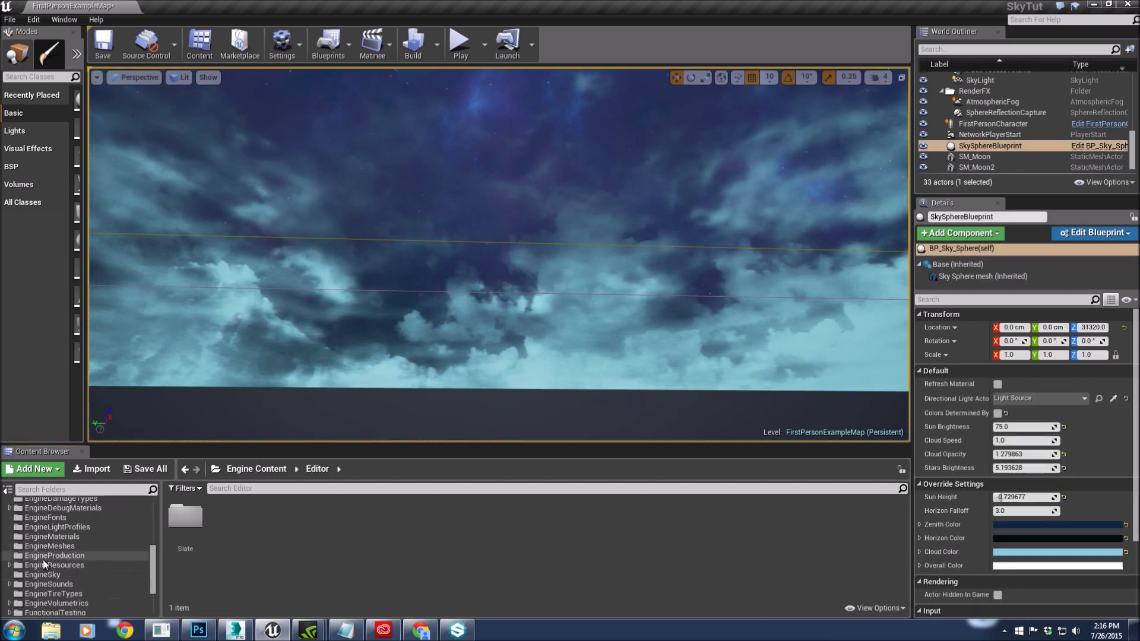
{"action": "left_click", "coordinate": [45, 574]}
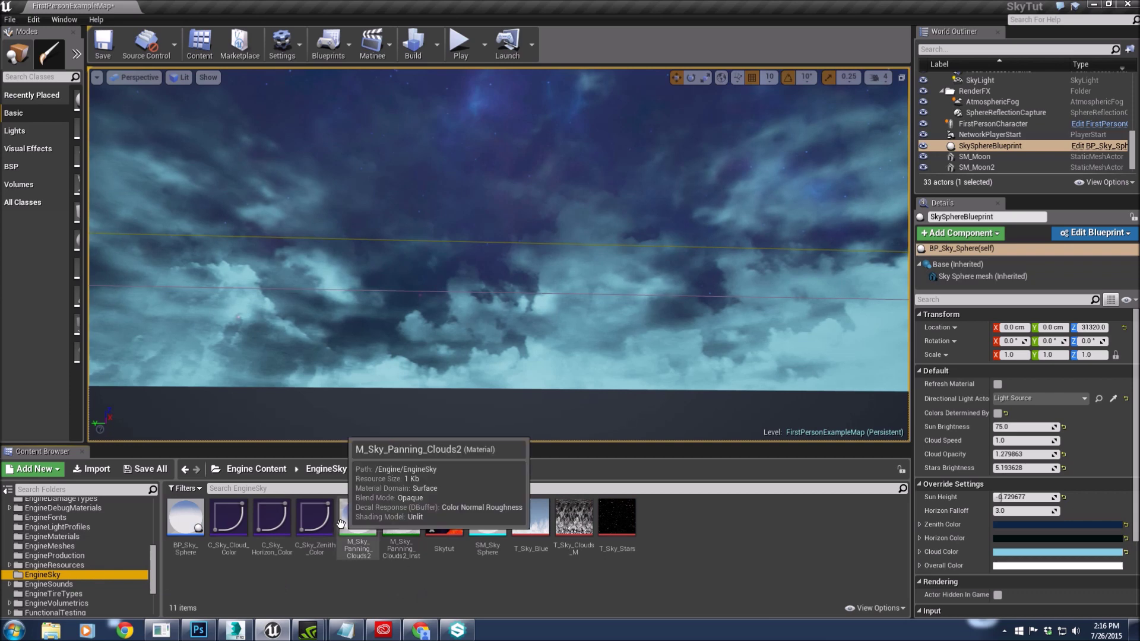
{"action": "double_click", "coordinate": [341, 523]}
- Wire a Constant node with value 0.5 into the material's Opacity input
{"action": "right_click_drag", "start_coordinate": [211, 284], "coordinate": [432, 141]}
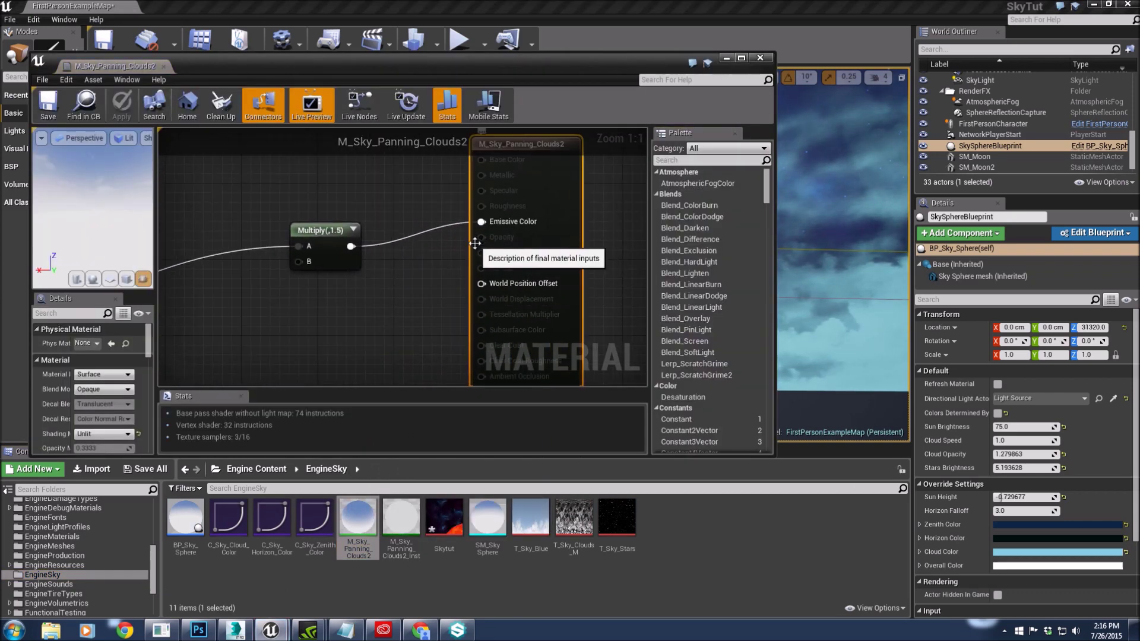
{"action": "left_click_drag", "start_coordinate": [479, 237], "coordinate": [411, 319]}
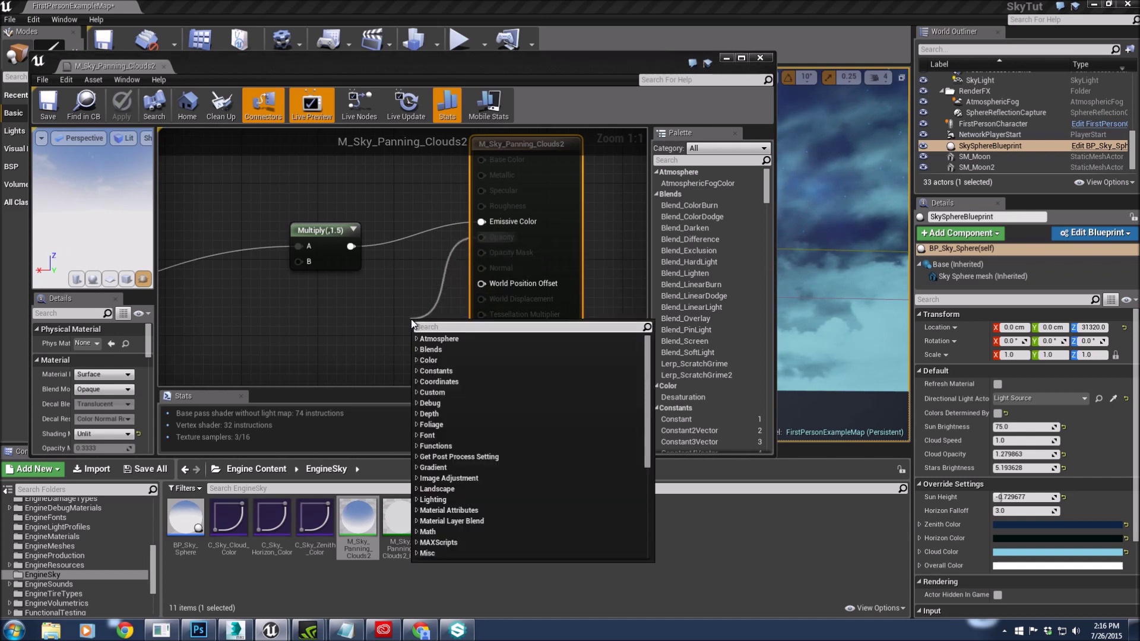
{"action": "left_click", "coordinate": [436, 371]}
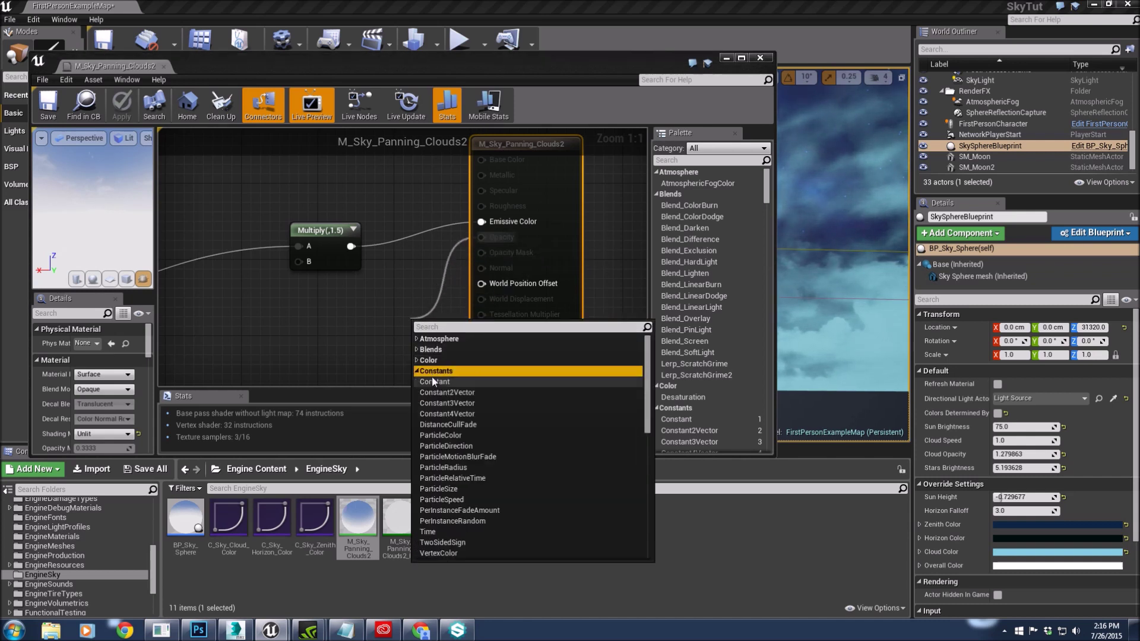
{"action": "left_click", "coordinate": [433, 381]}
{"action": "left_click_drag", "start_coordinate": [393, 322], "coordinate": [373, 312]}
{"action": "left_click", "coordinate": [101, 343]}
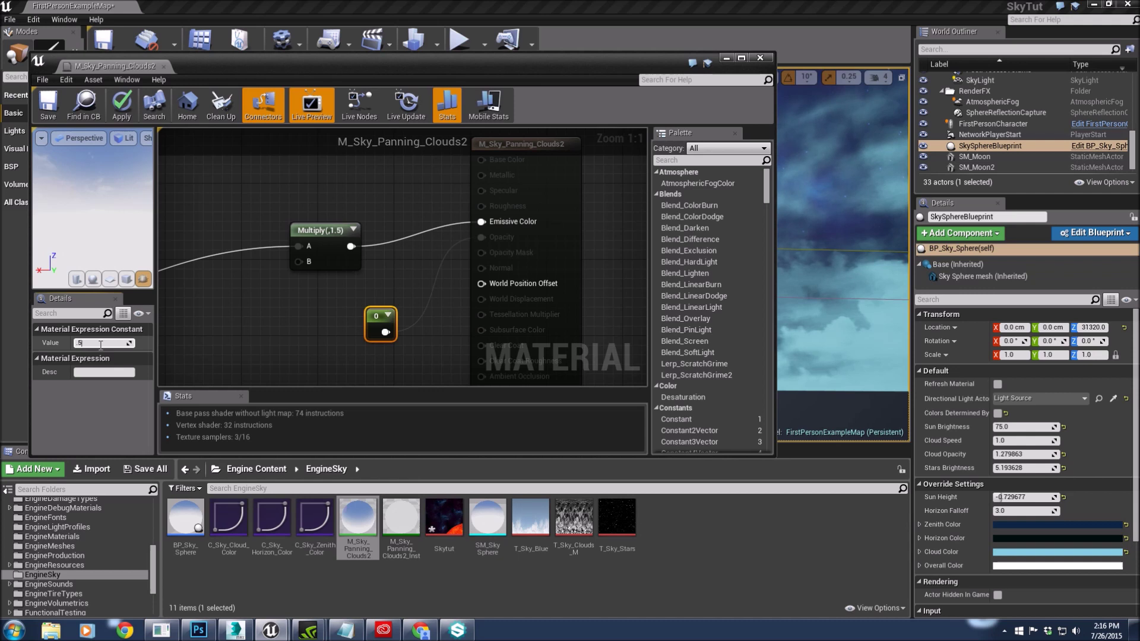
{"action": "key", "text": "Return"}
- Set the material's Blend Mode to Translucent, save it, and close the editor
{"action": "left_click", "coordinate": [551, 169]}
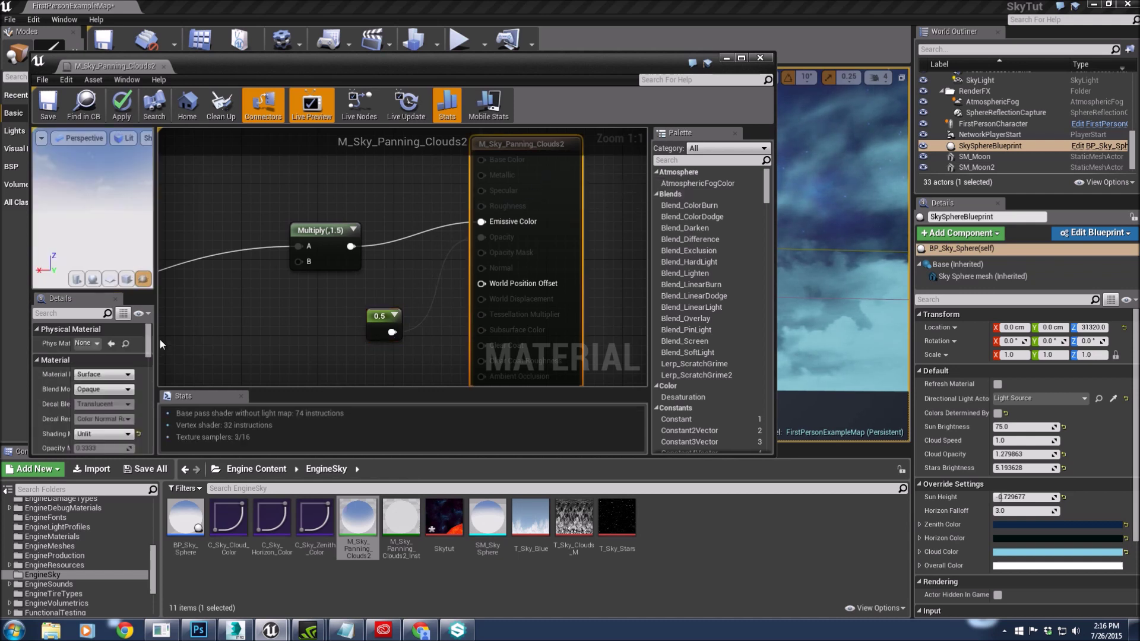
{"action": "left_click", "coordinate": [110, 390]}
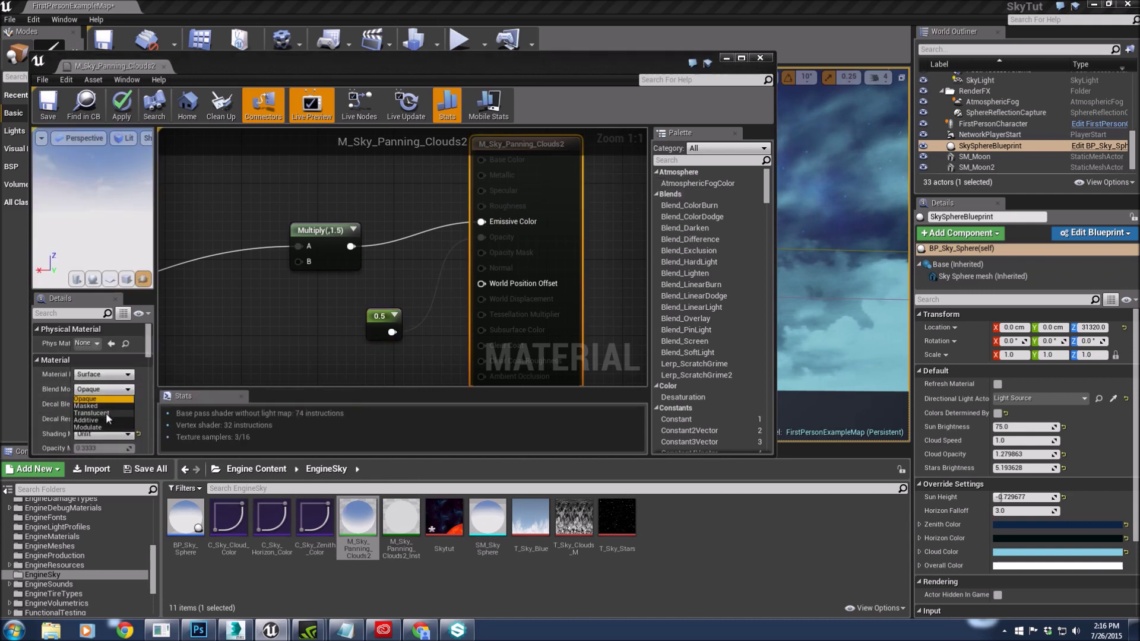
{"action": "left_click", "coordinate": [104, 412]}
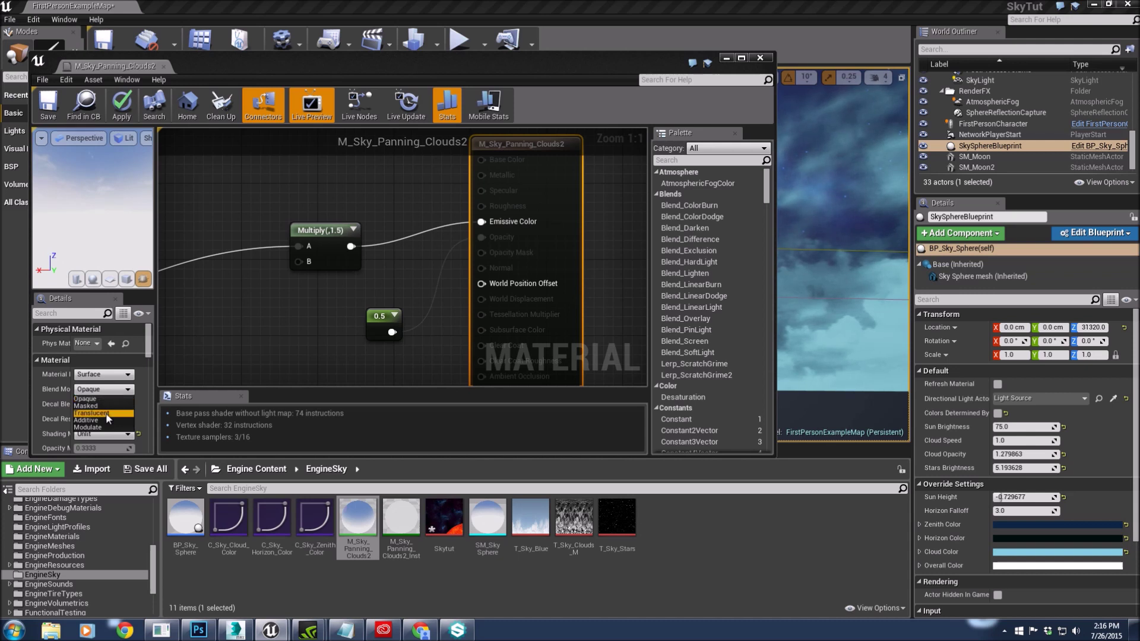
{"action": "left_click", "coordinate": [49, 98]}
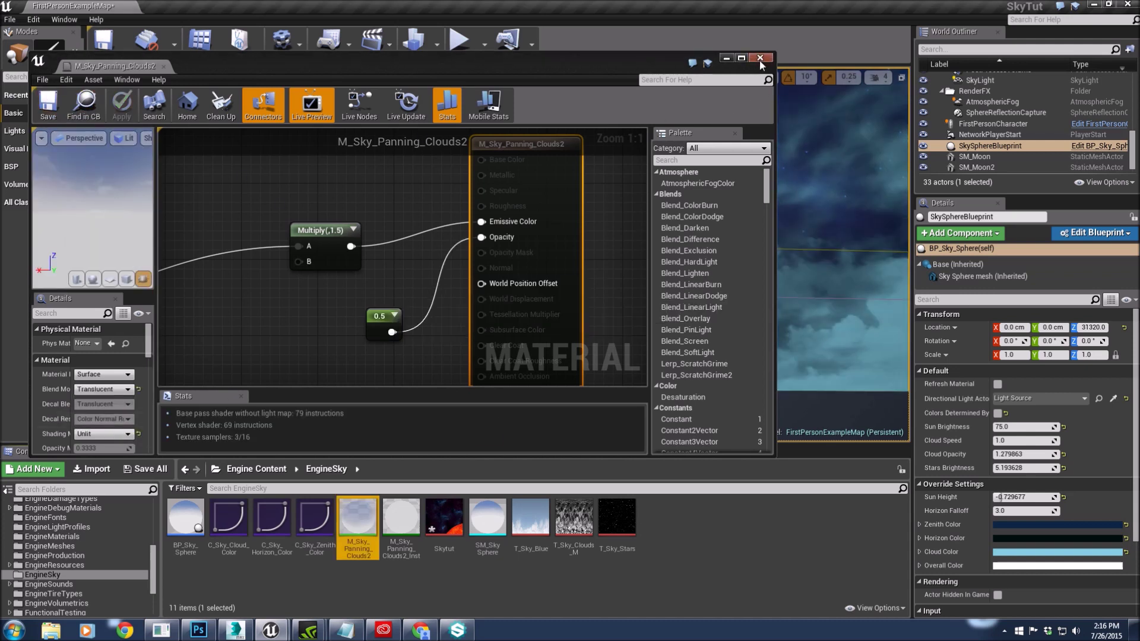
{"action": "left_click", "coordinate": [760, 58]}
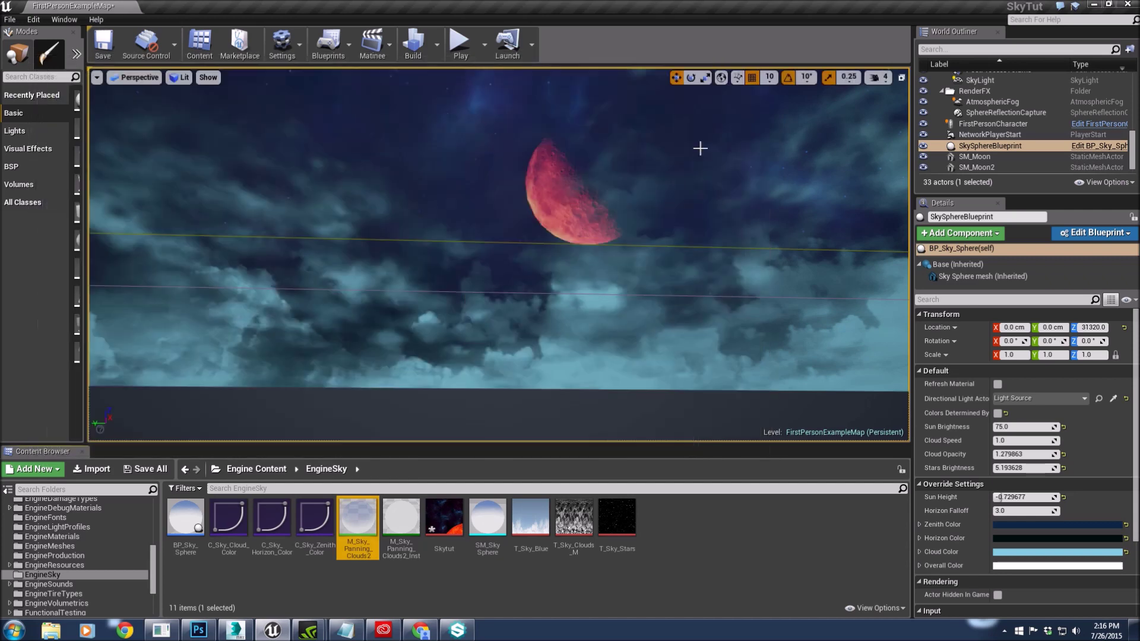
- Tilt SM_Moon2 slightly further
{"action": "left_click", "coordinate": [1019, 167]}
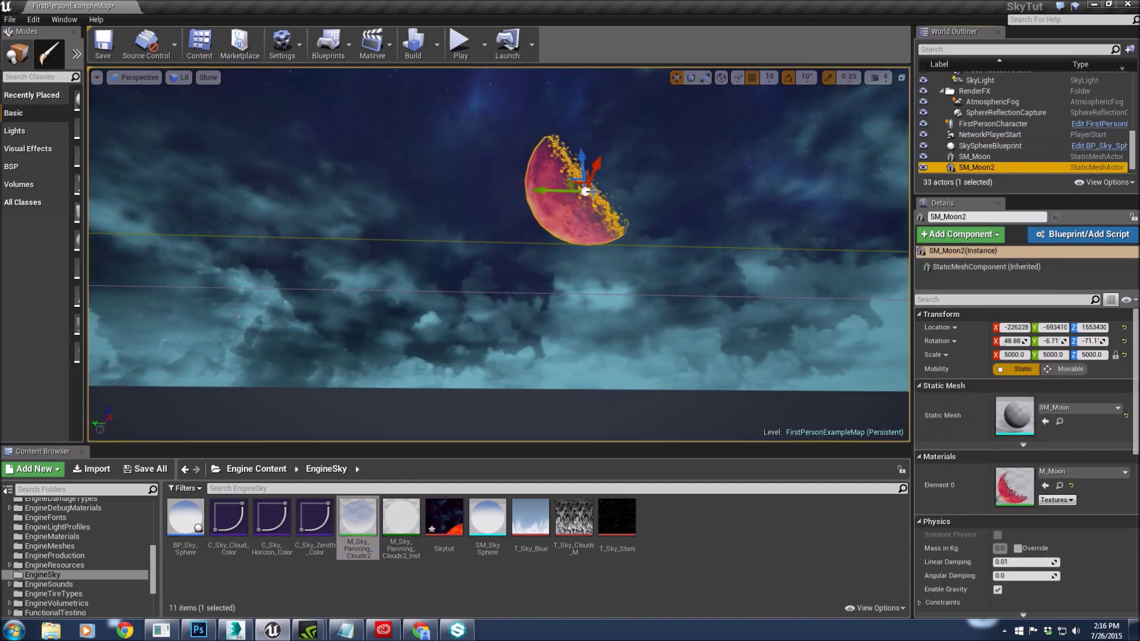
{"action": "key", "text": "e"}
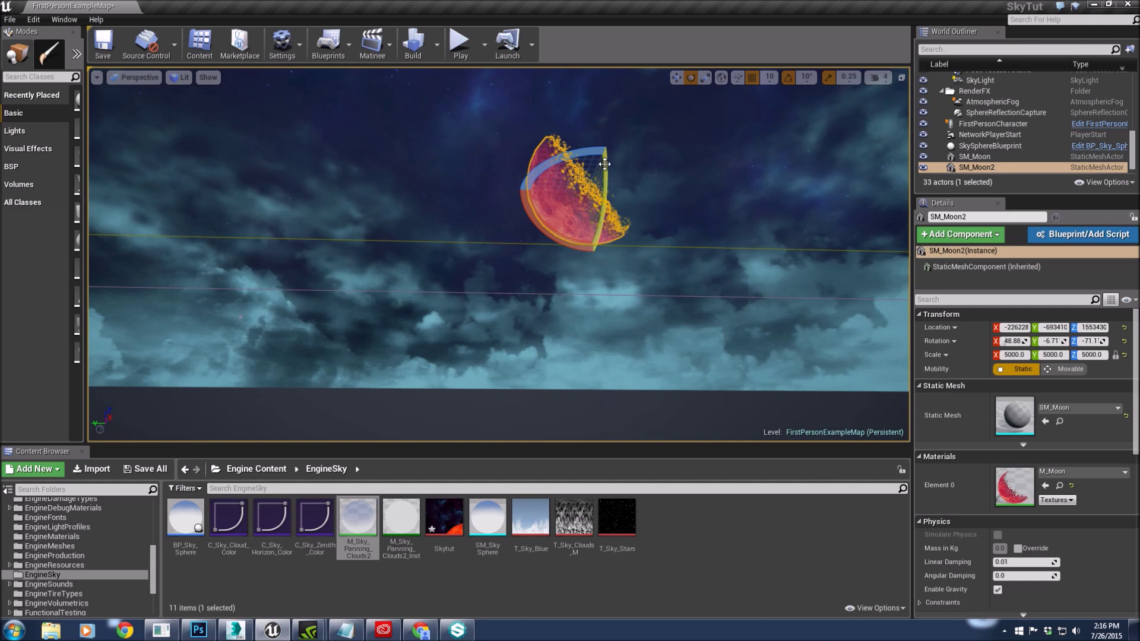
{"action": "left_click_drag", "start_coordinate": [605, 164], "coordinate": [612, 148]}
- Raise the sky sphere's Cloud Speed to 3.0 so the clouds drift faster
{"action": "left_click_drag", "start_coordinate": [416, 267], "coordinate": [481, 267]}
{"action": "mouse_move", "coordinate": [821, 315]}
{"action": "left_mouse_down"}
{"action": "mouse_move", "coordinate": [796, 308]}
{"action": "mouse_move", "coordinate": [822, 315]}
{"action": "left_mouse_up"}
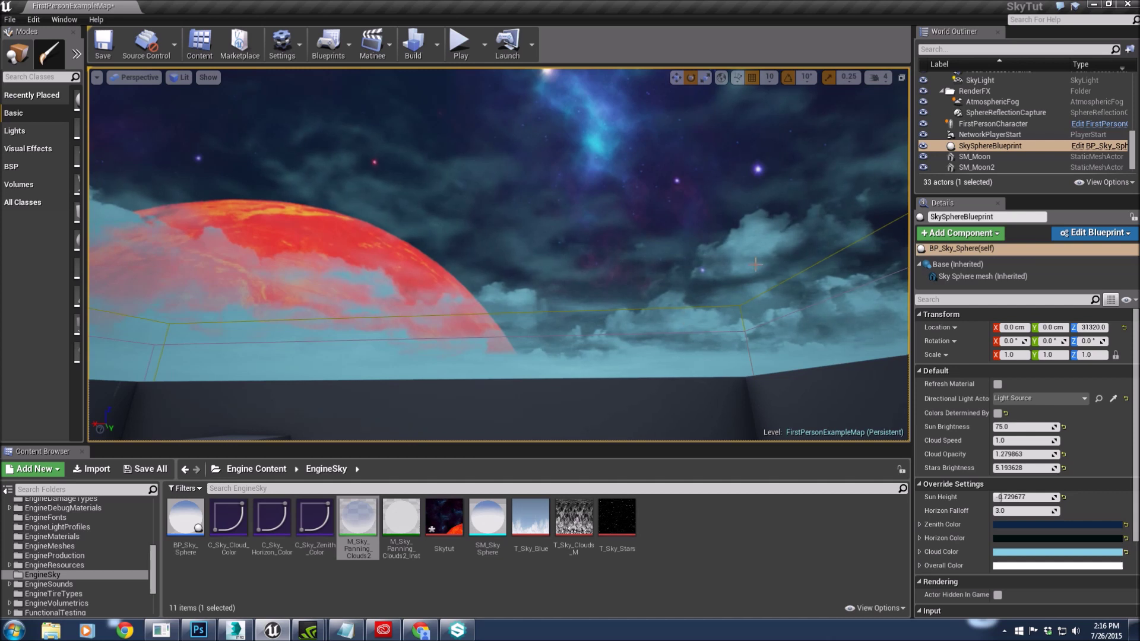
{"action": "left_click", "coordinate": [1002, 441]}
{"action": "type", "text": "8"}
{"action": "key", "text": "Return"}
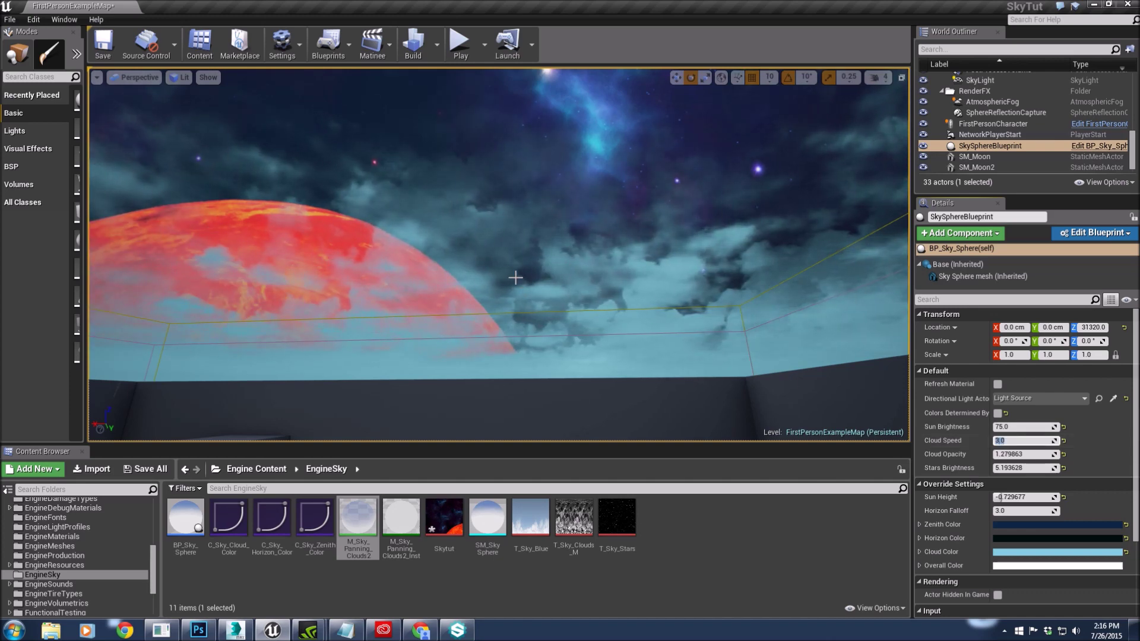
{"action": "right_click_drag", "start_coordinate": [515, 278], "coordinate": [552, 255]}
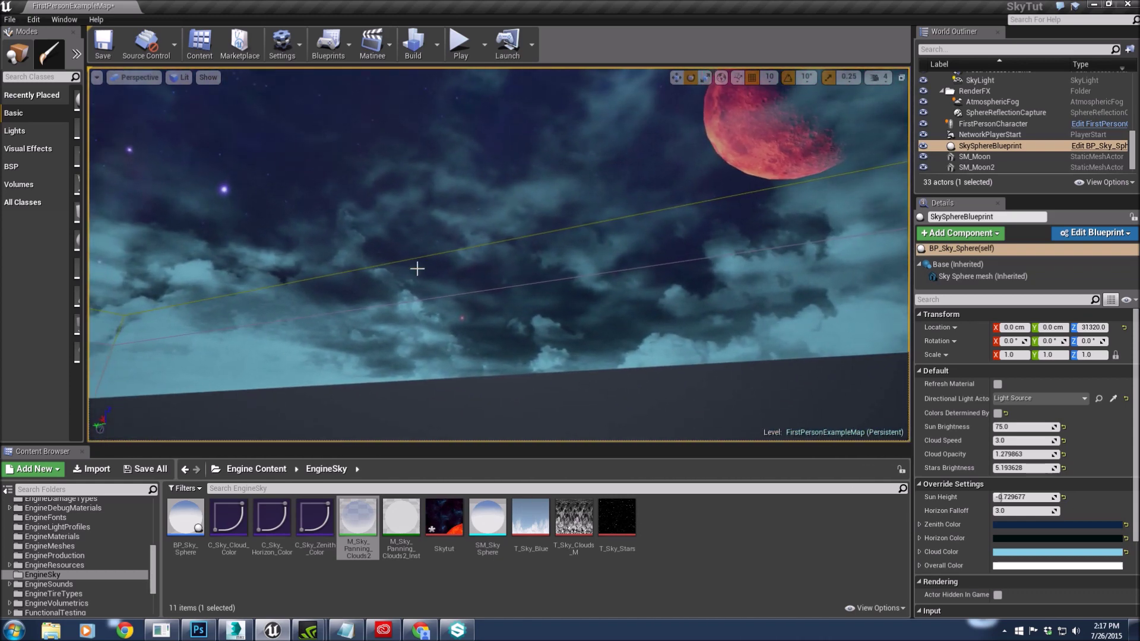